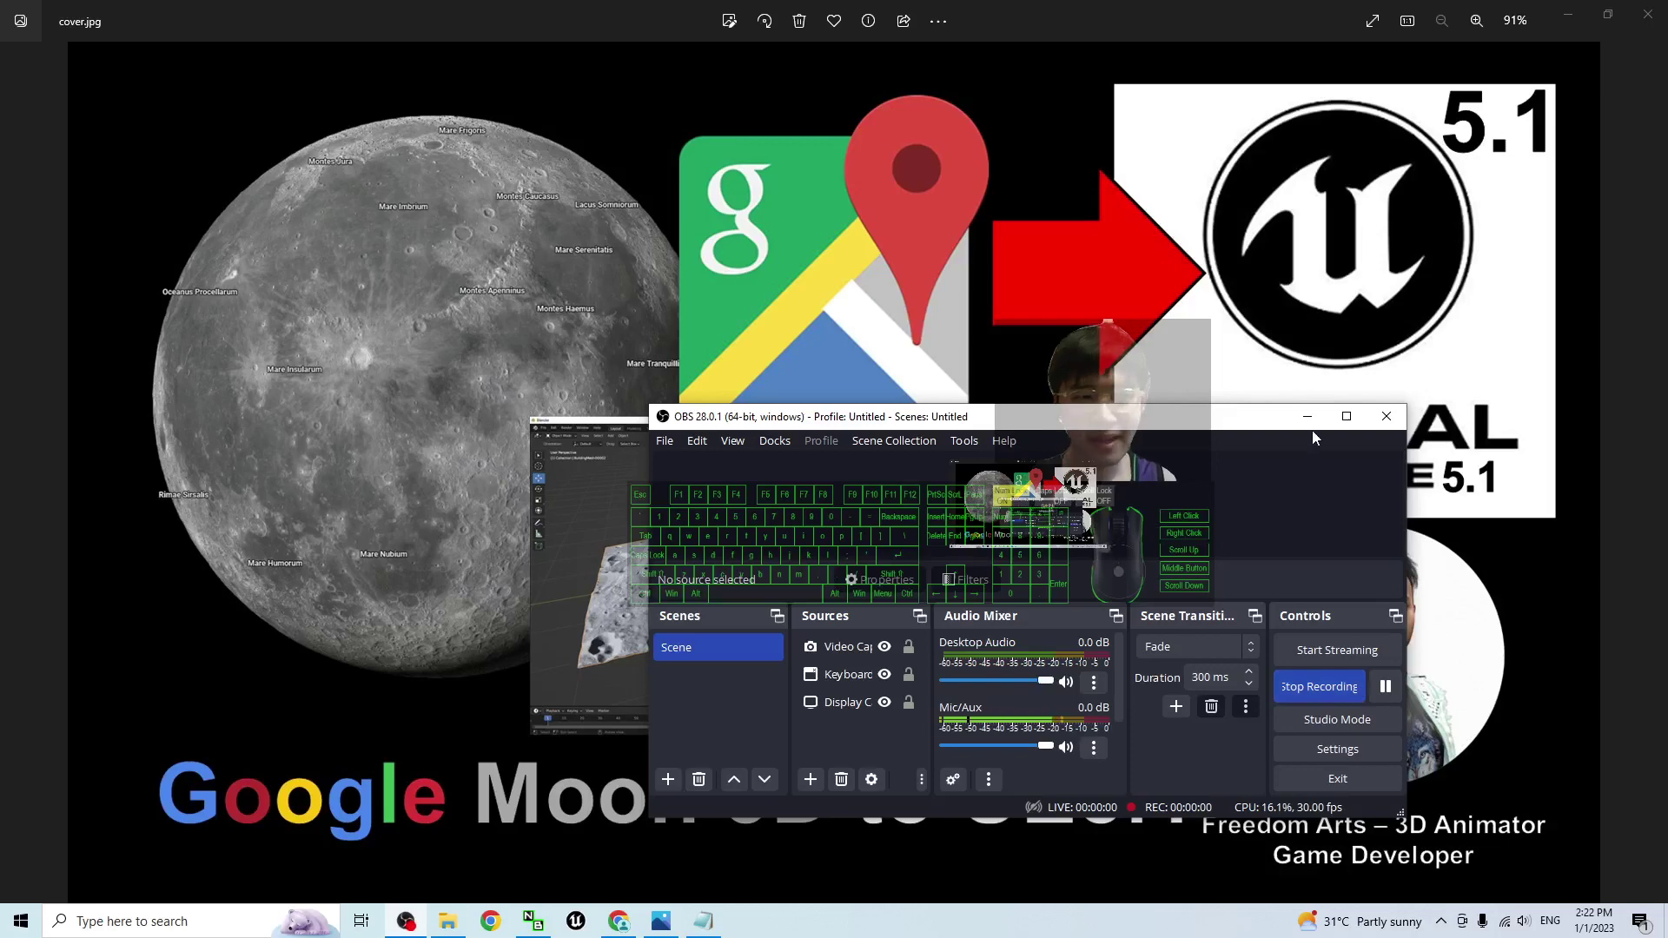
# Step: Minimise the OBS window, switch to Google Maps in Chrome and examine the Moon's surface around the Theophilus crater
pyautogui.click(1307, 417)
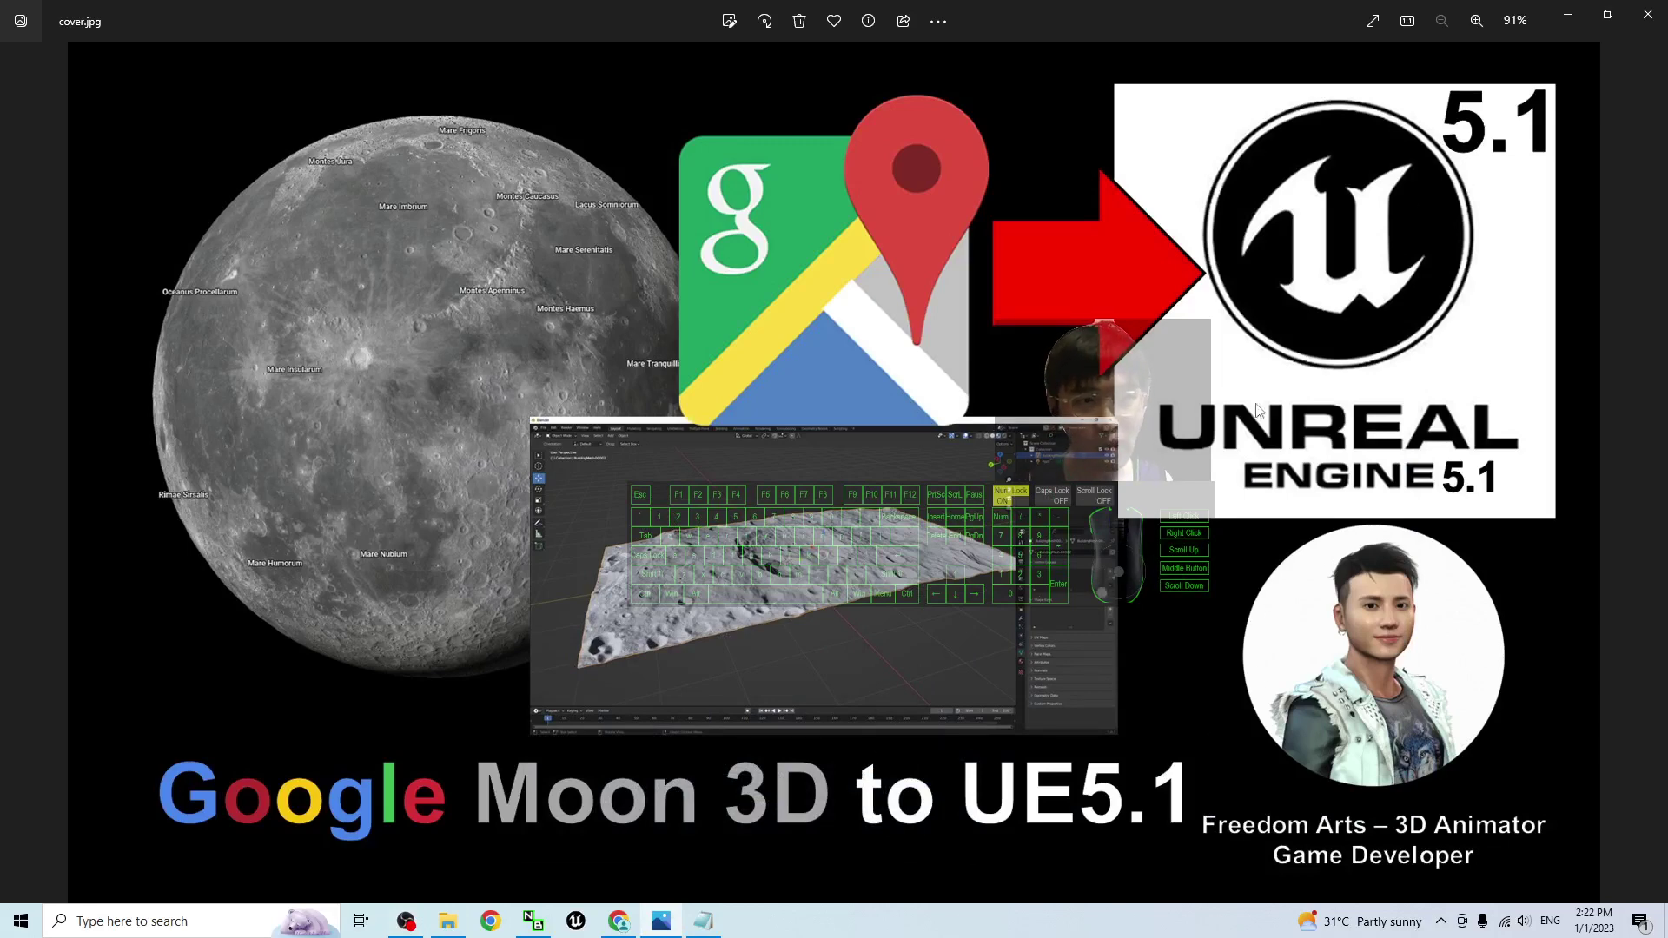
pyautogui.click(660, 922)
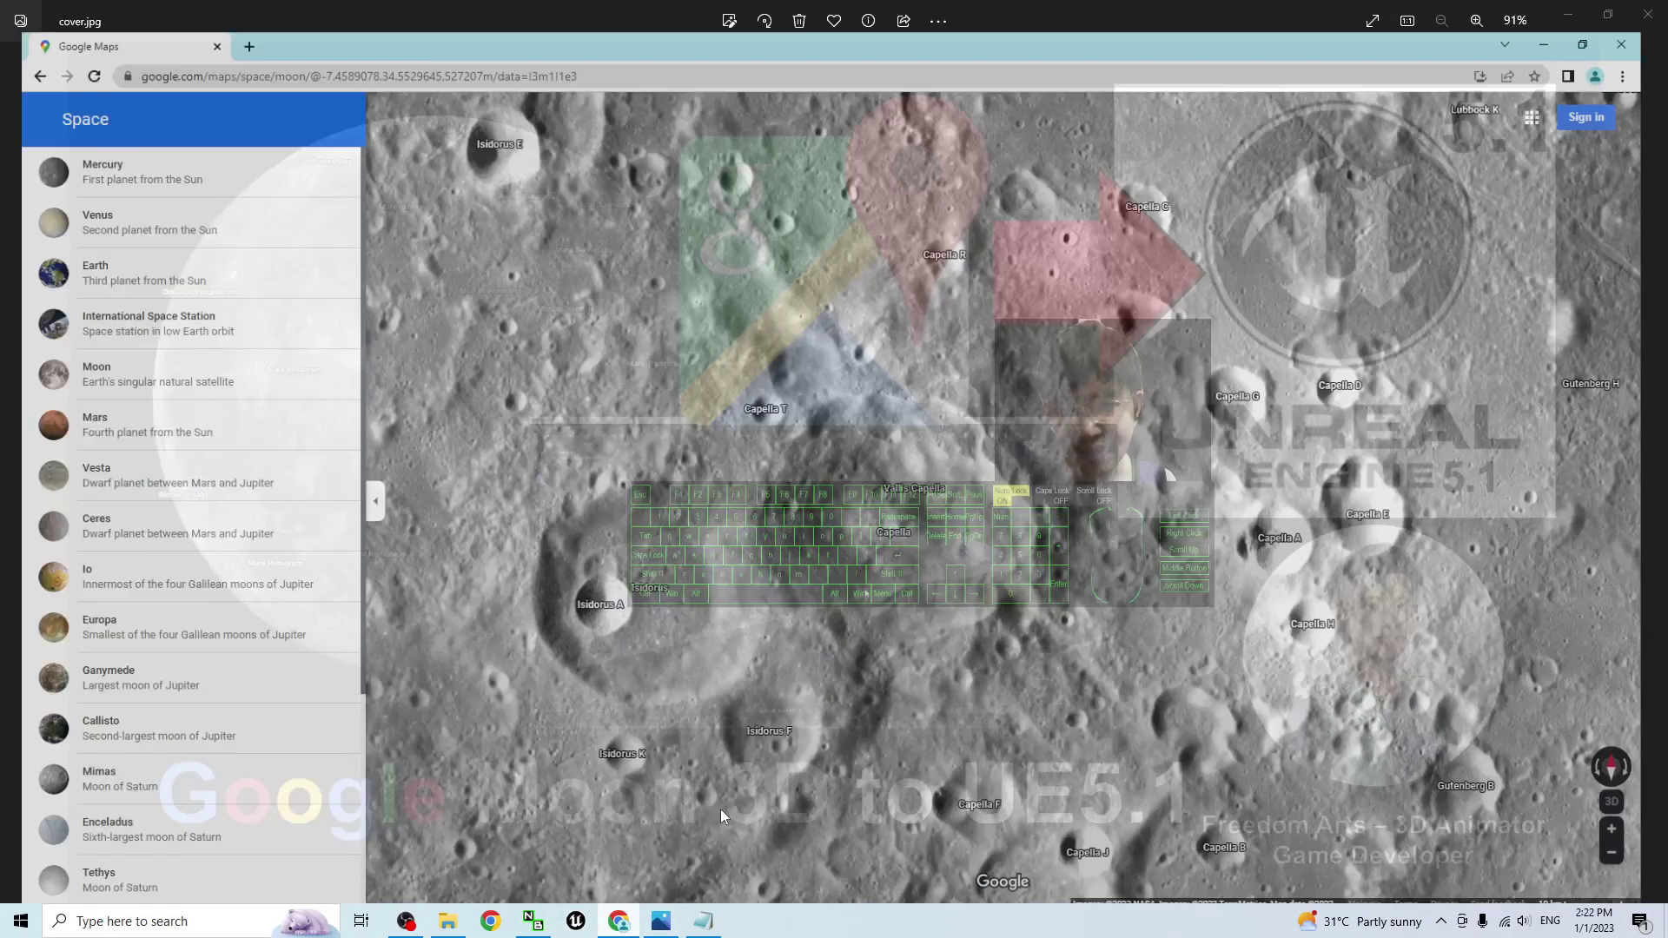
pyautogui.scroll(-5, 1005, 549)
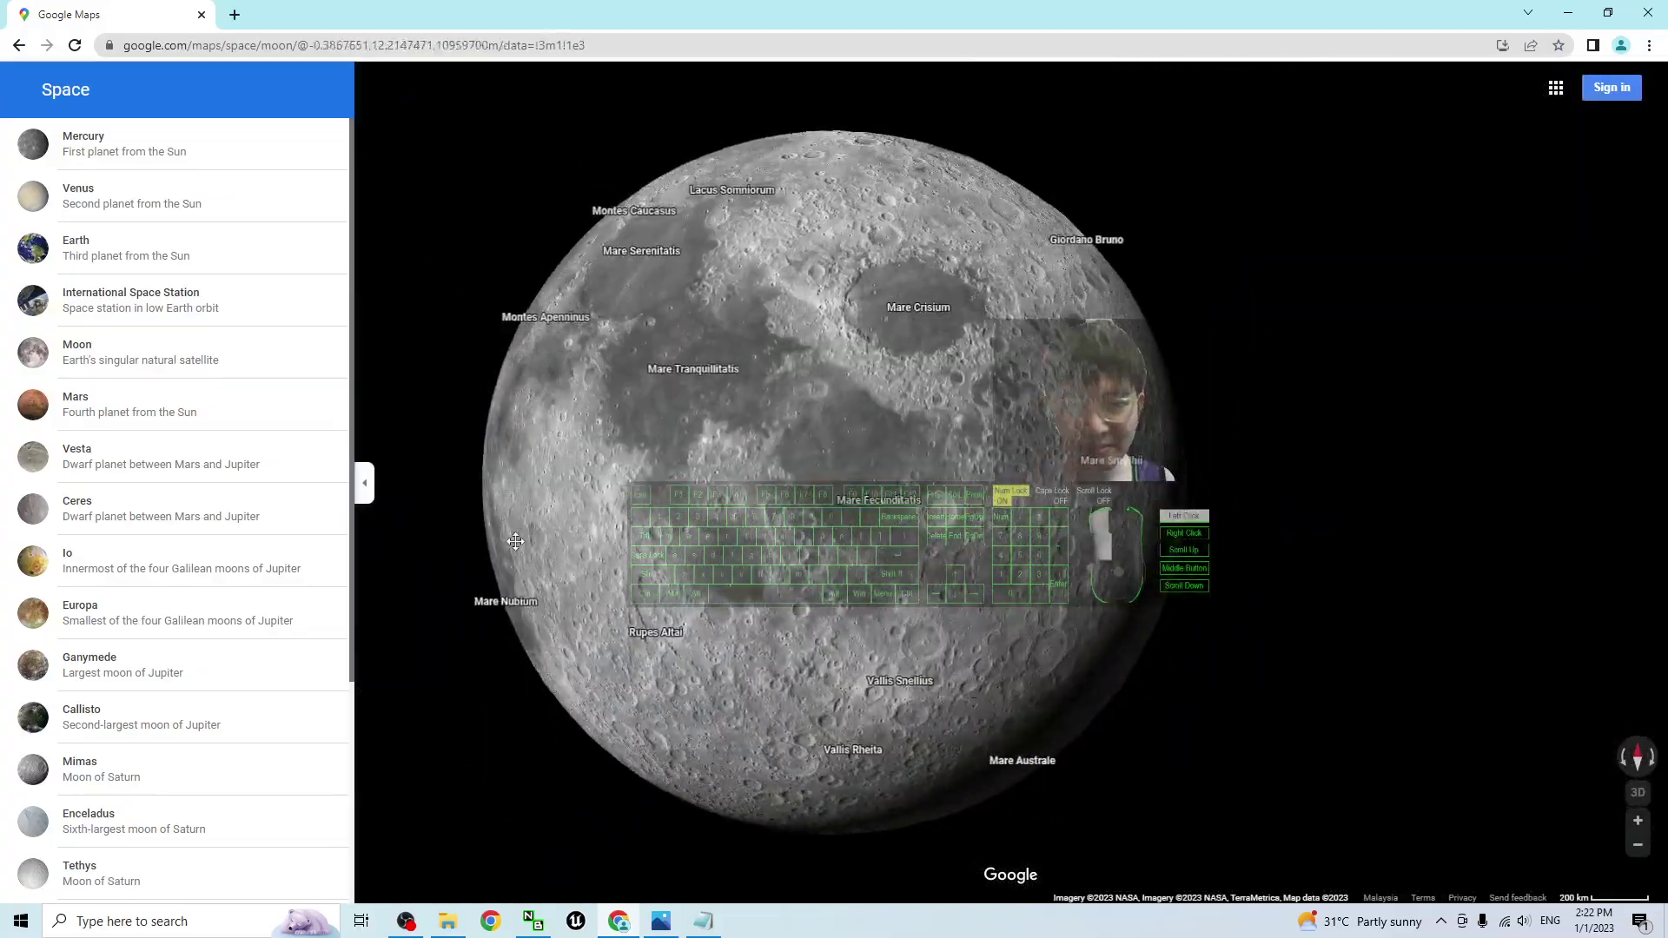
pyautogui.scroll(5, 622, 547)
pyautogui.scroll(-5, 622, 547)
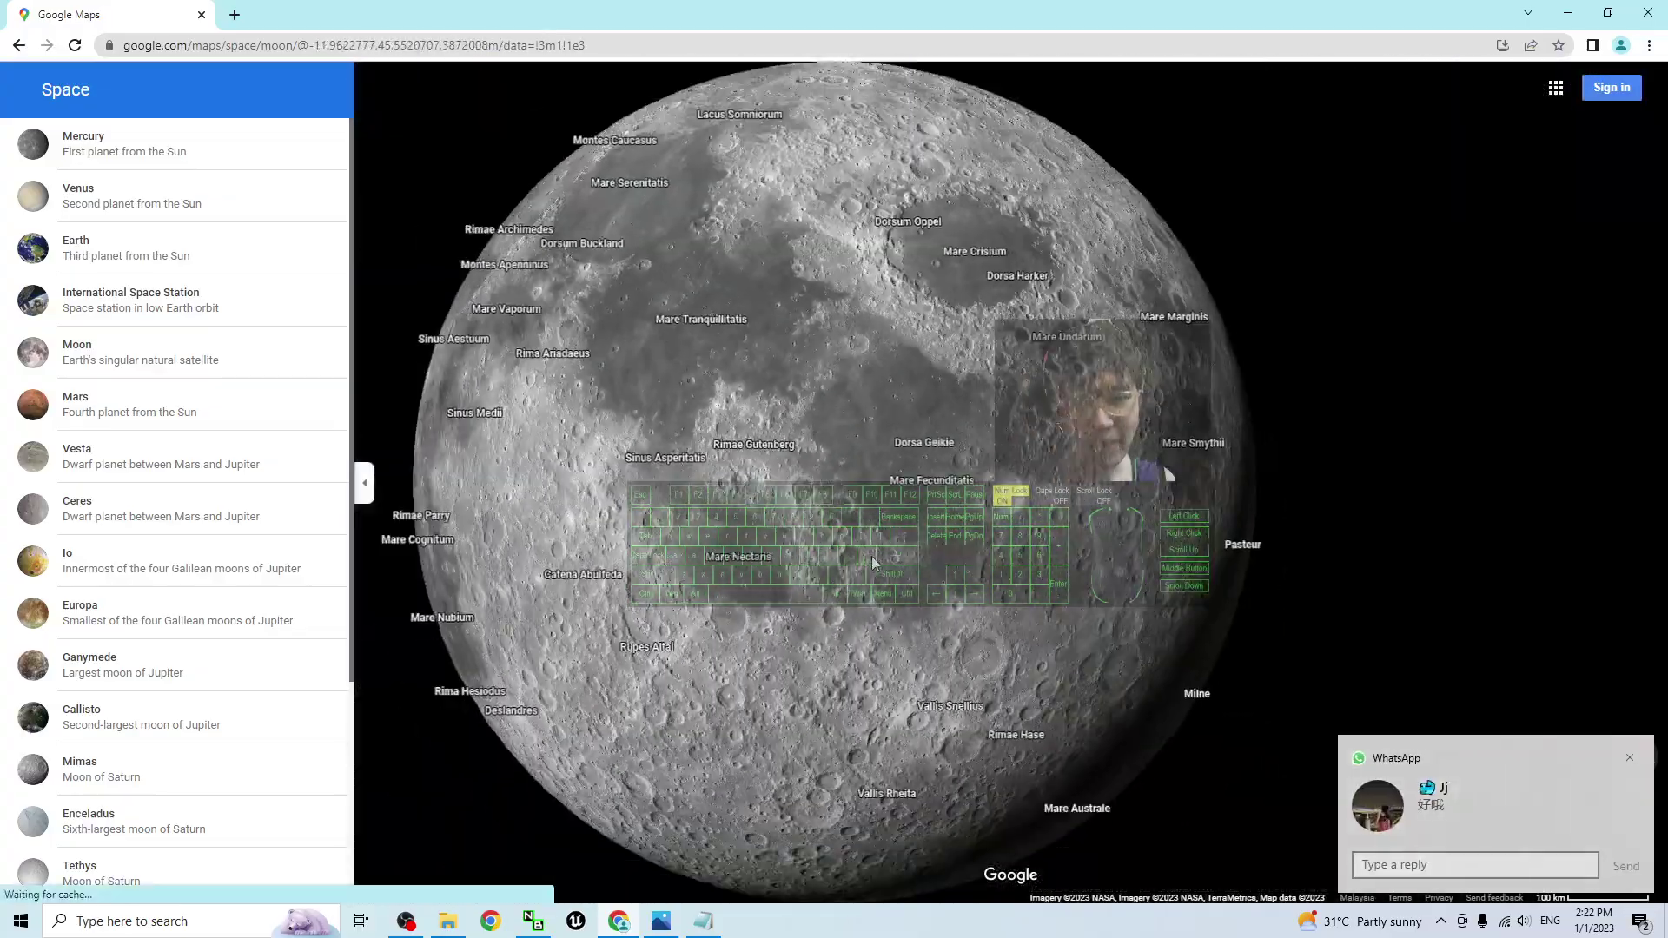
pyautogui.moveTo(873, 556); pyautogui.dragTo(888, 613)
pyautogui.scroll(5, 888, 613)
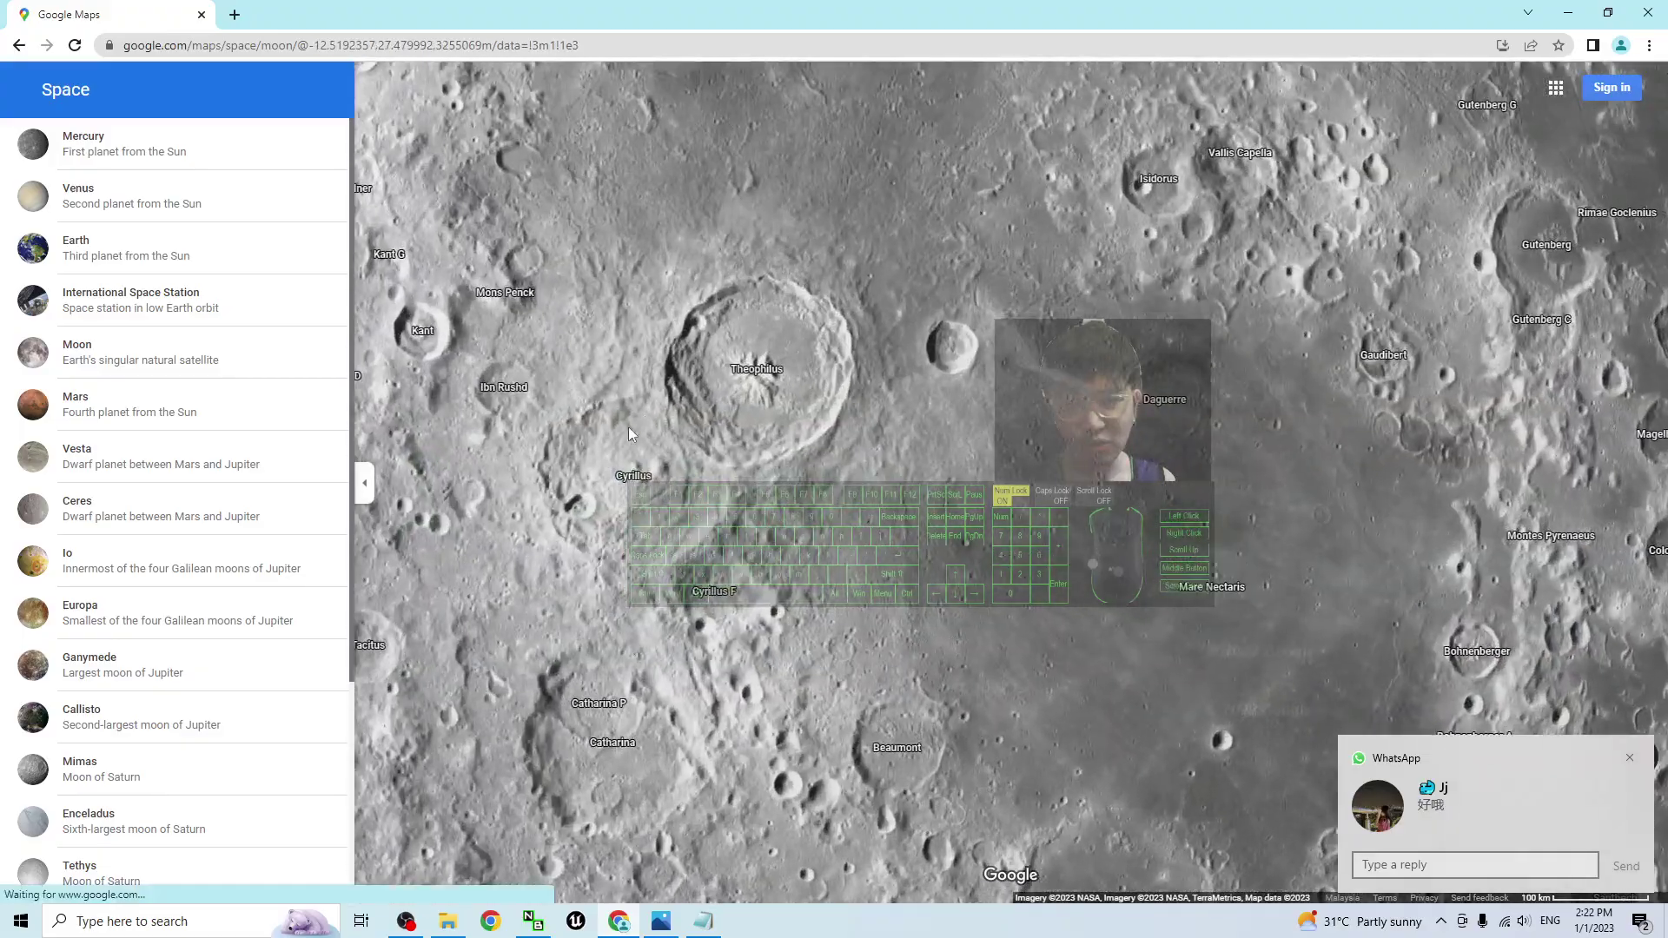
pyautogui.scroll(-3, 969, 441)
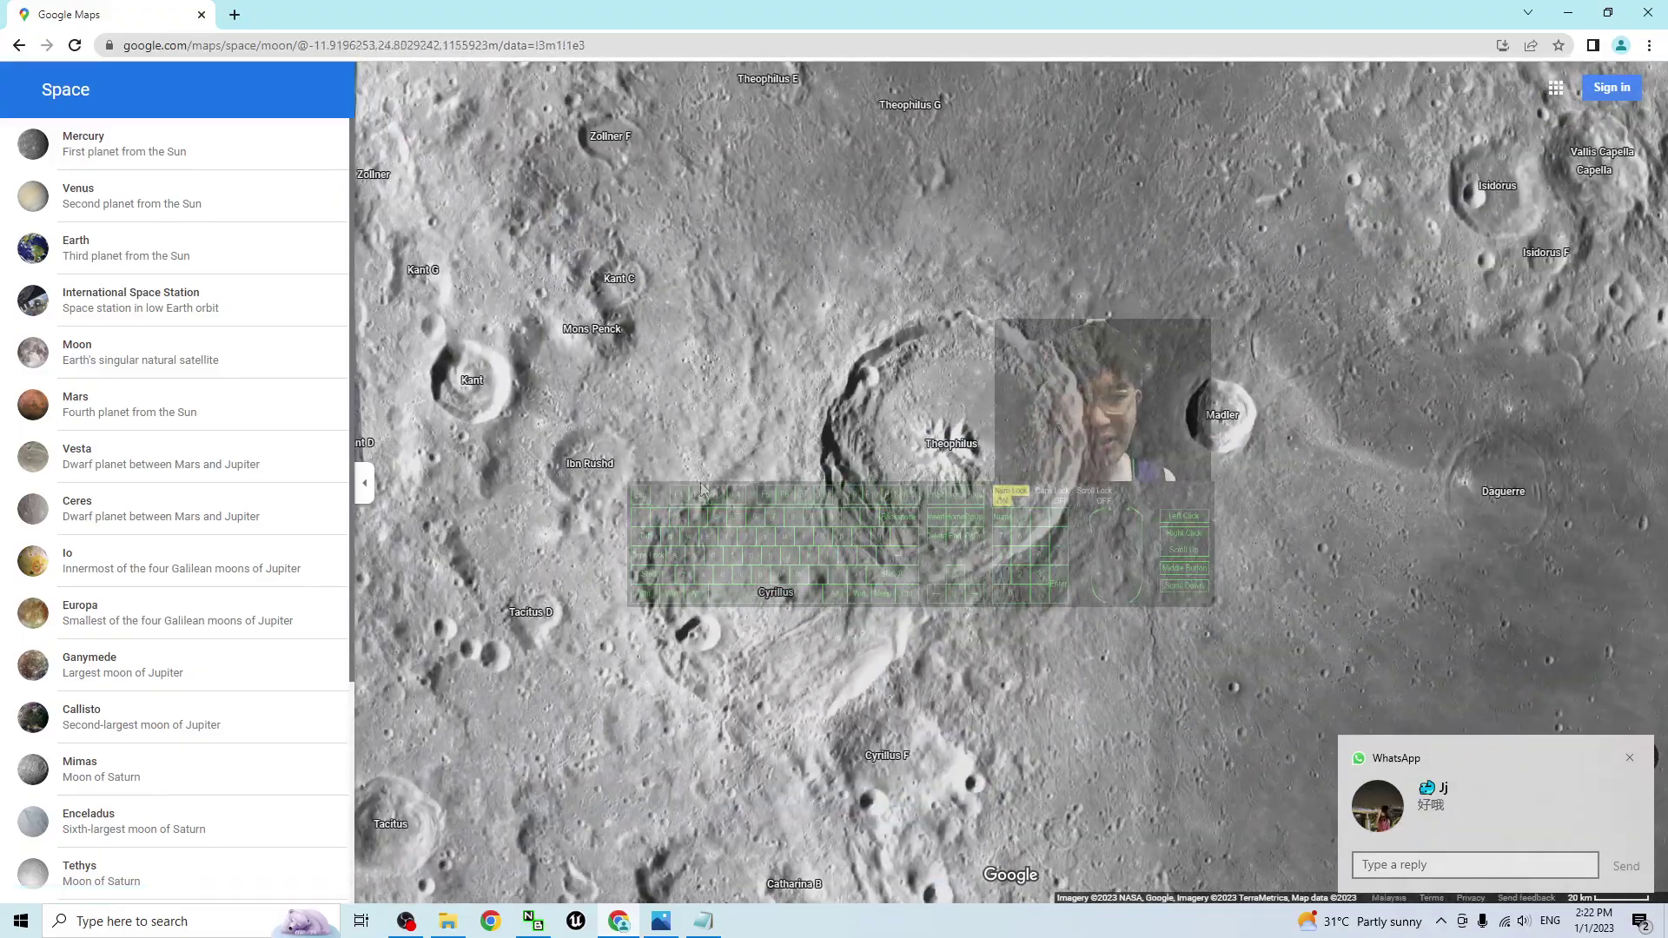
pyautogui.moveTo(922, 431); pyautogui.dragTo(842, 469)
pyautogui.scroll(3, 874, 420)
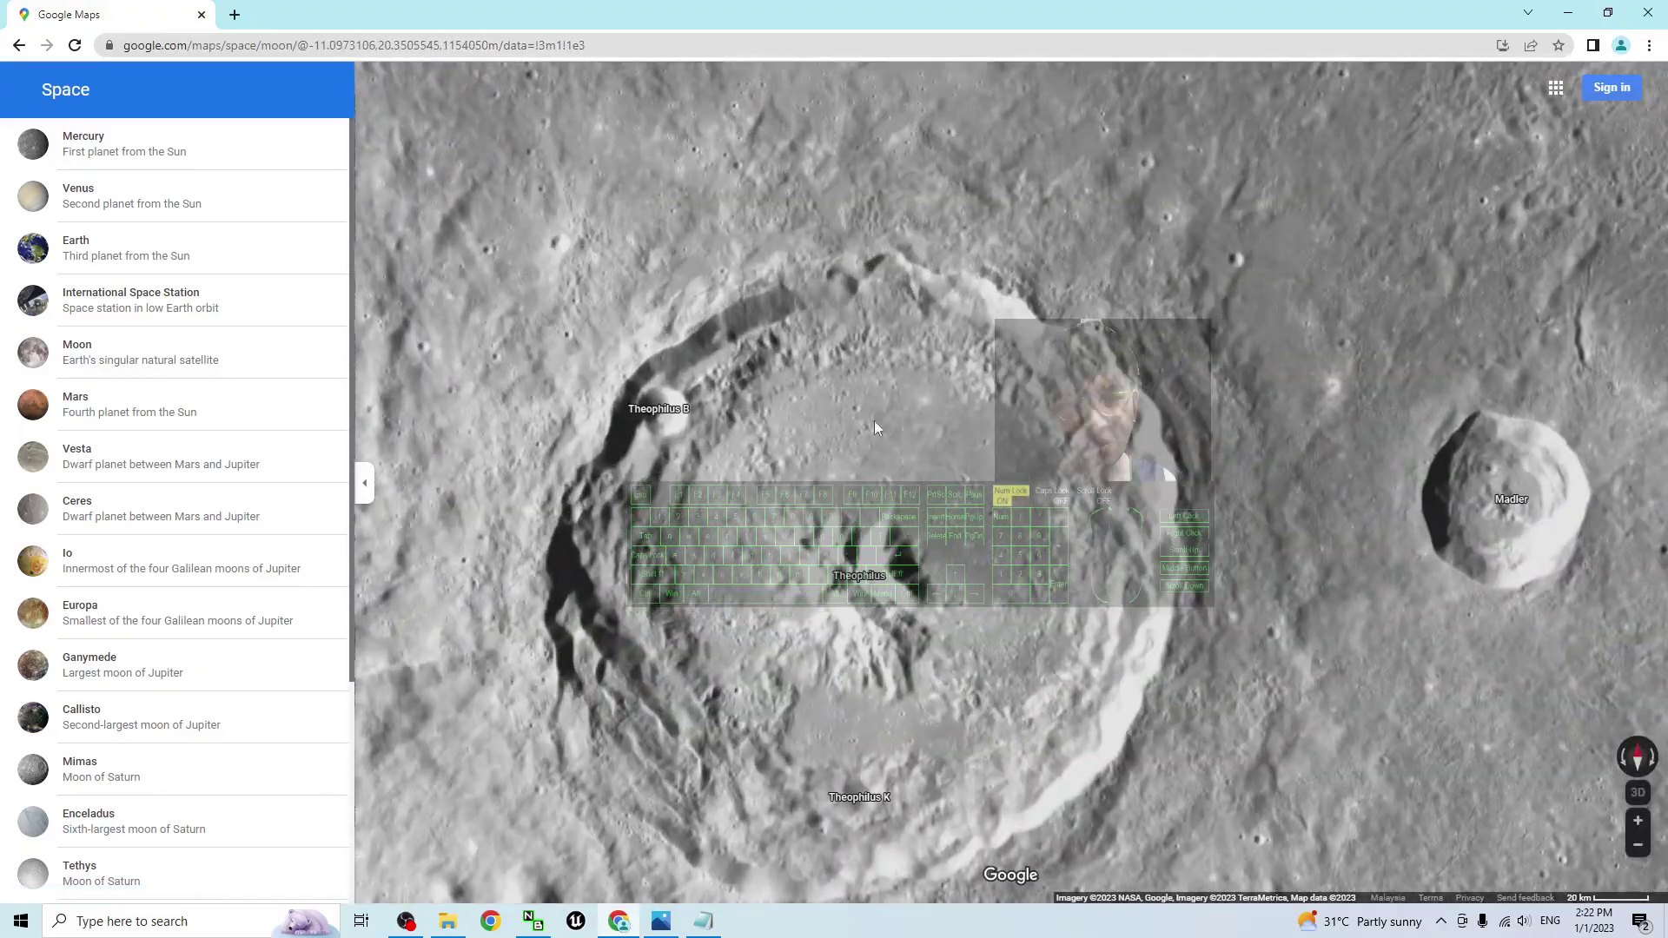
pyautogui.moveTo(1223, 560); pyautogui.dragTo(1197, 452)
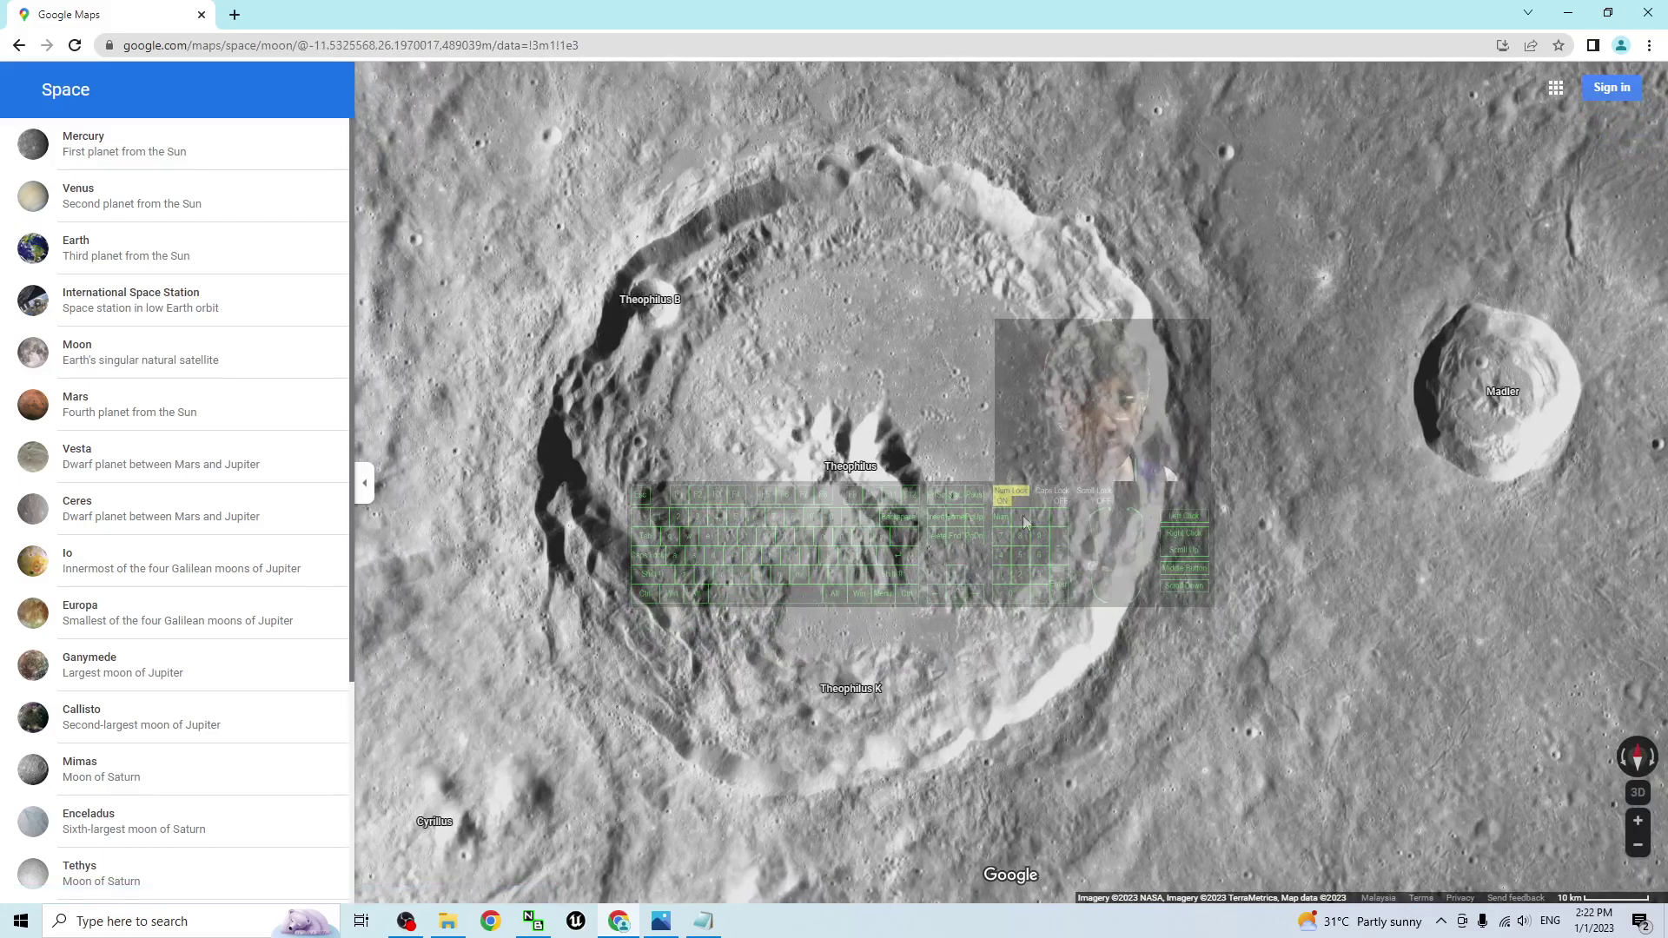
pyautogui.scroll(-2, 1047, 518)
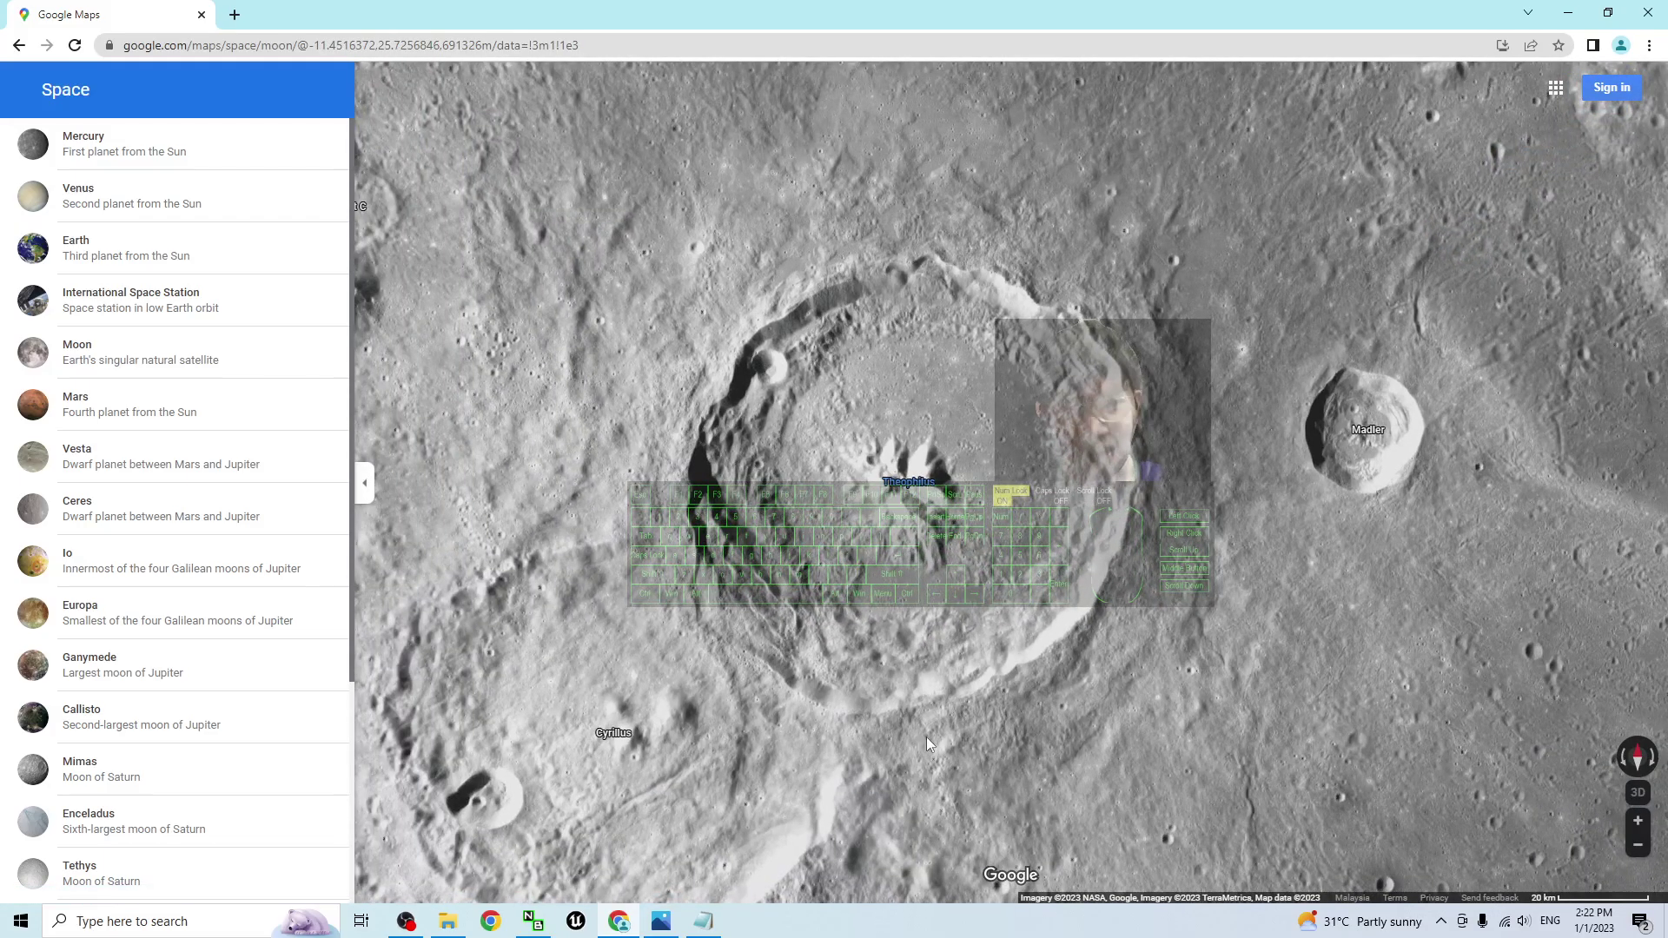
# Step: Explore the Moon's surface from the whole globe to the craters around Santbech
pyautogui.scroll(-5, 1102, 573)
pyautogui.moveTo(1103, 561); pyautogui.dragTo(747, 417)
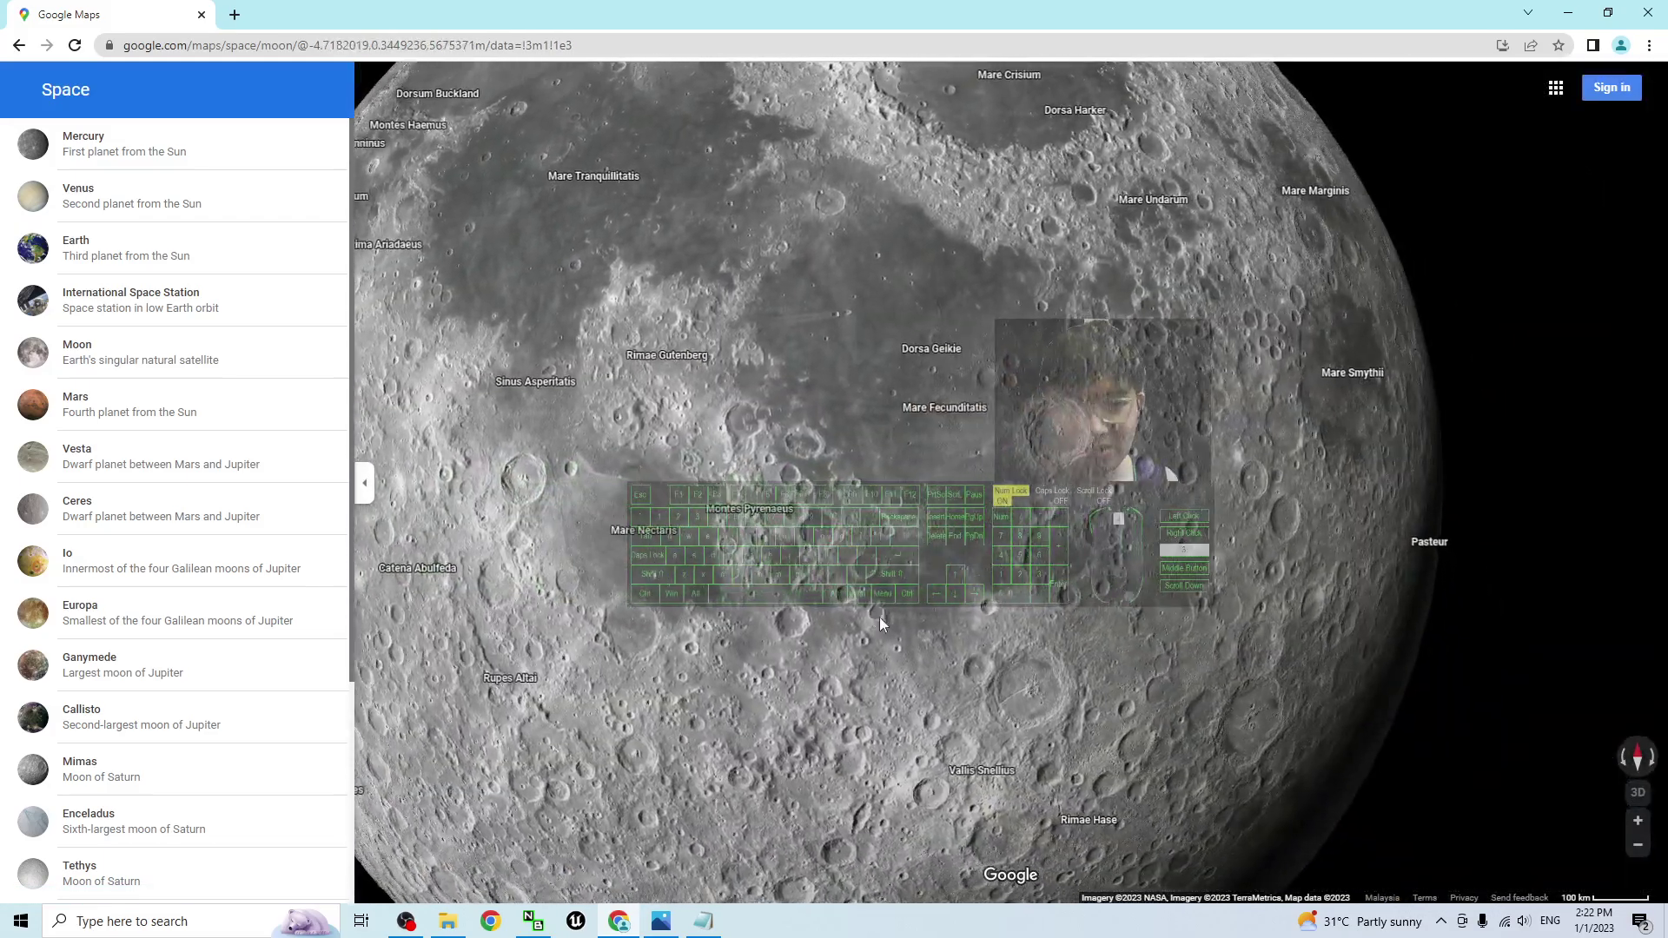
pyautogui.scroll(5, 1192, 539)
pyautogui.moveTo(811, 487); pyautogui.dragTo(1288, 435)
pyautogui.moveTo(477, 534); pyautogui.dragTo(938, 622)
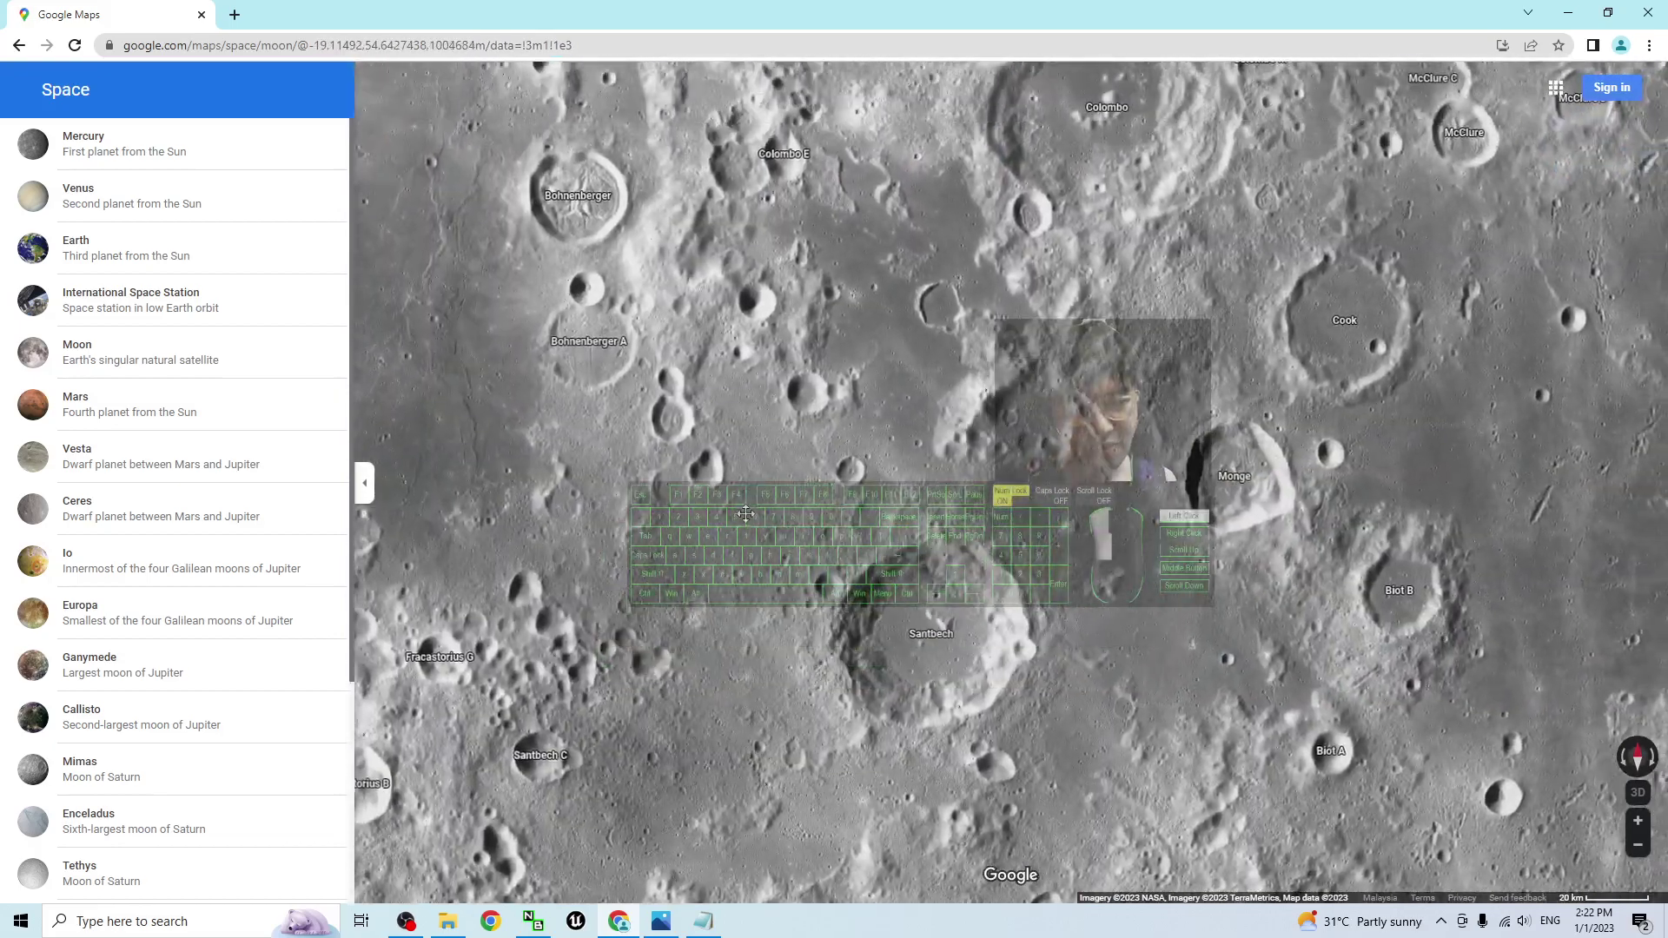
pyautogui.scroll(-2, 907, 611)
pyautogui.scroll(3, 906, 613)
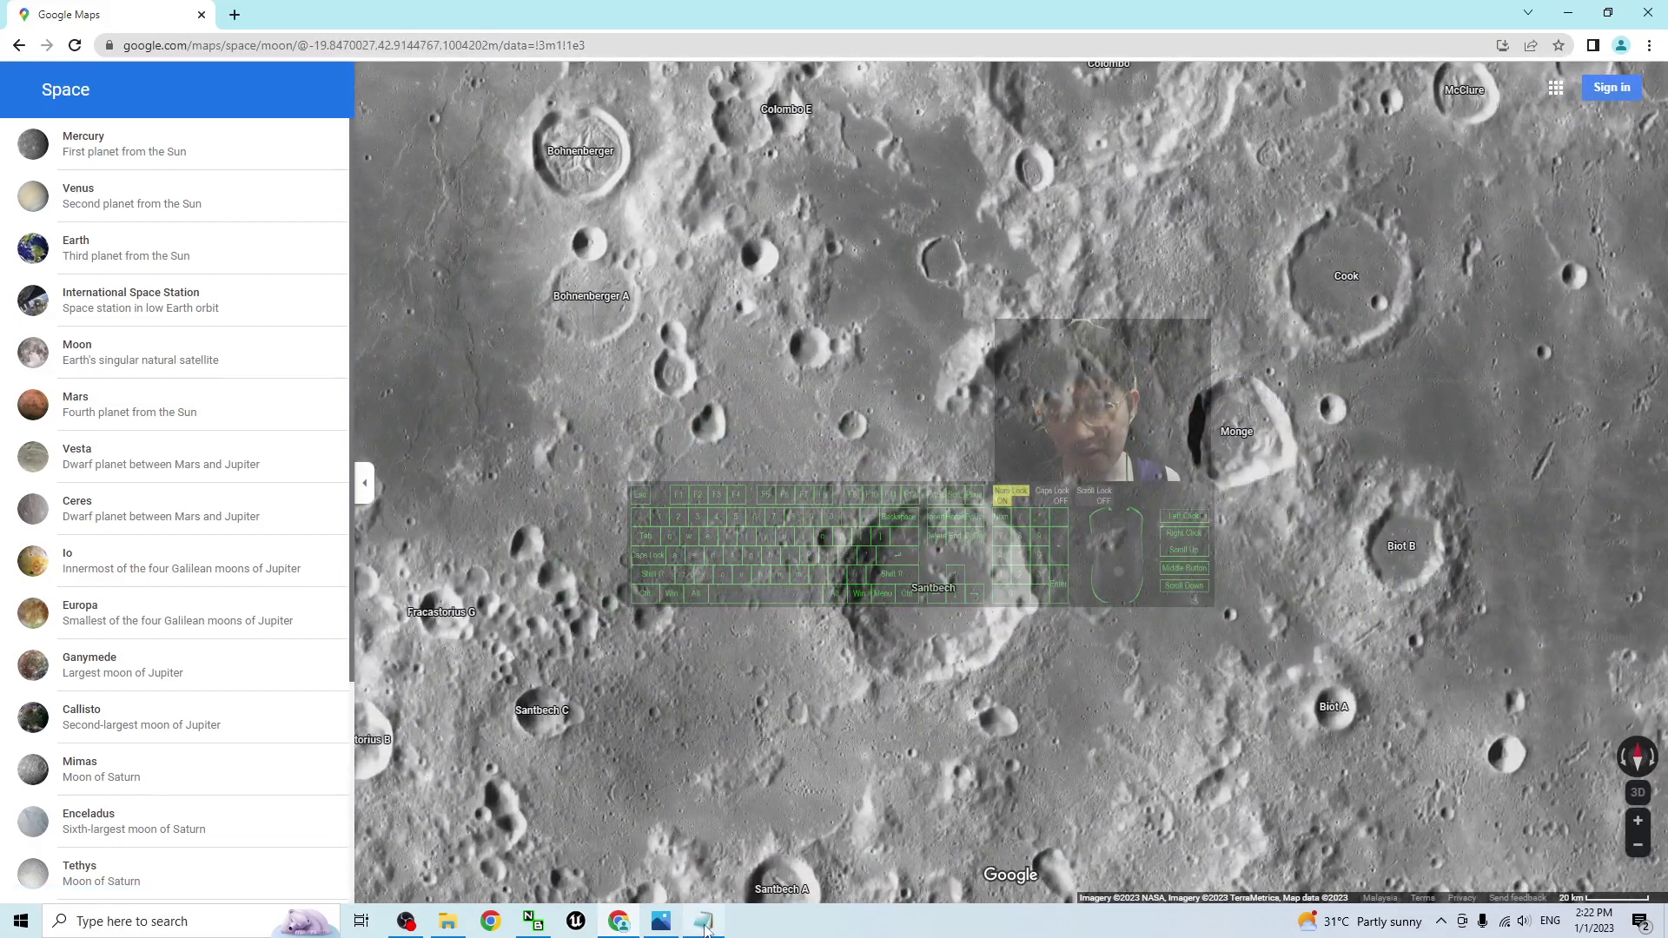
# Step: Bring up notes.txt in Notepad and minimise the browser, cover image and folder windows behind it
pyautogui.click(705, 923)
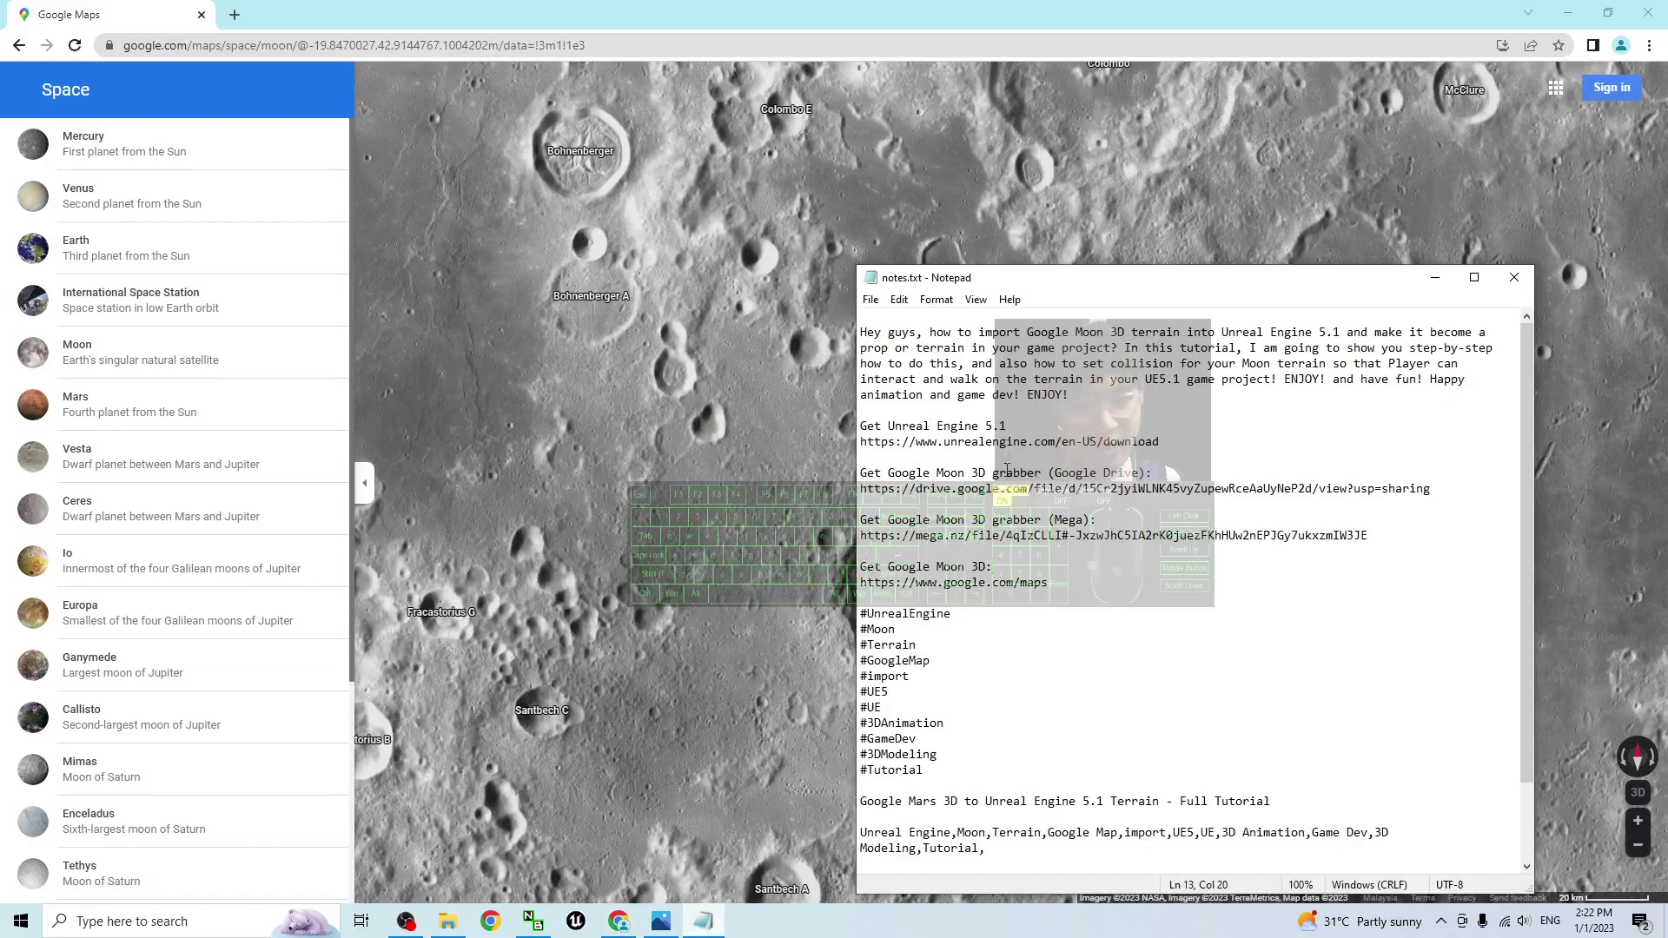
pyautogui.scroll(-3, 688, 434)
pyautogui.click(1568, 12)
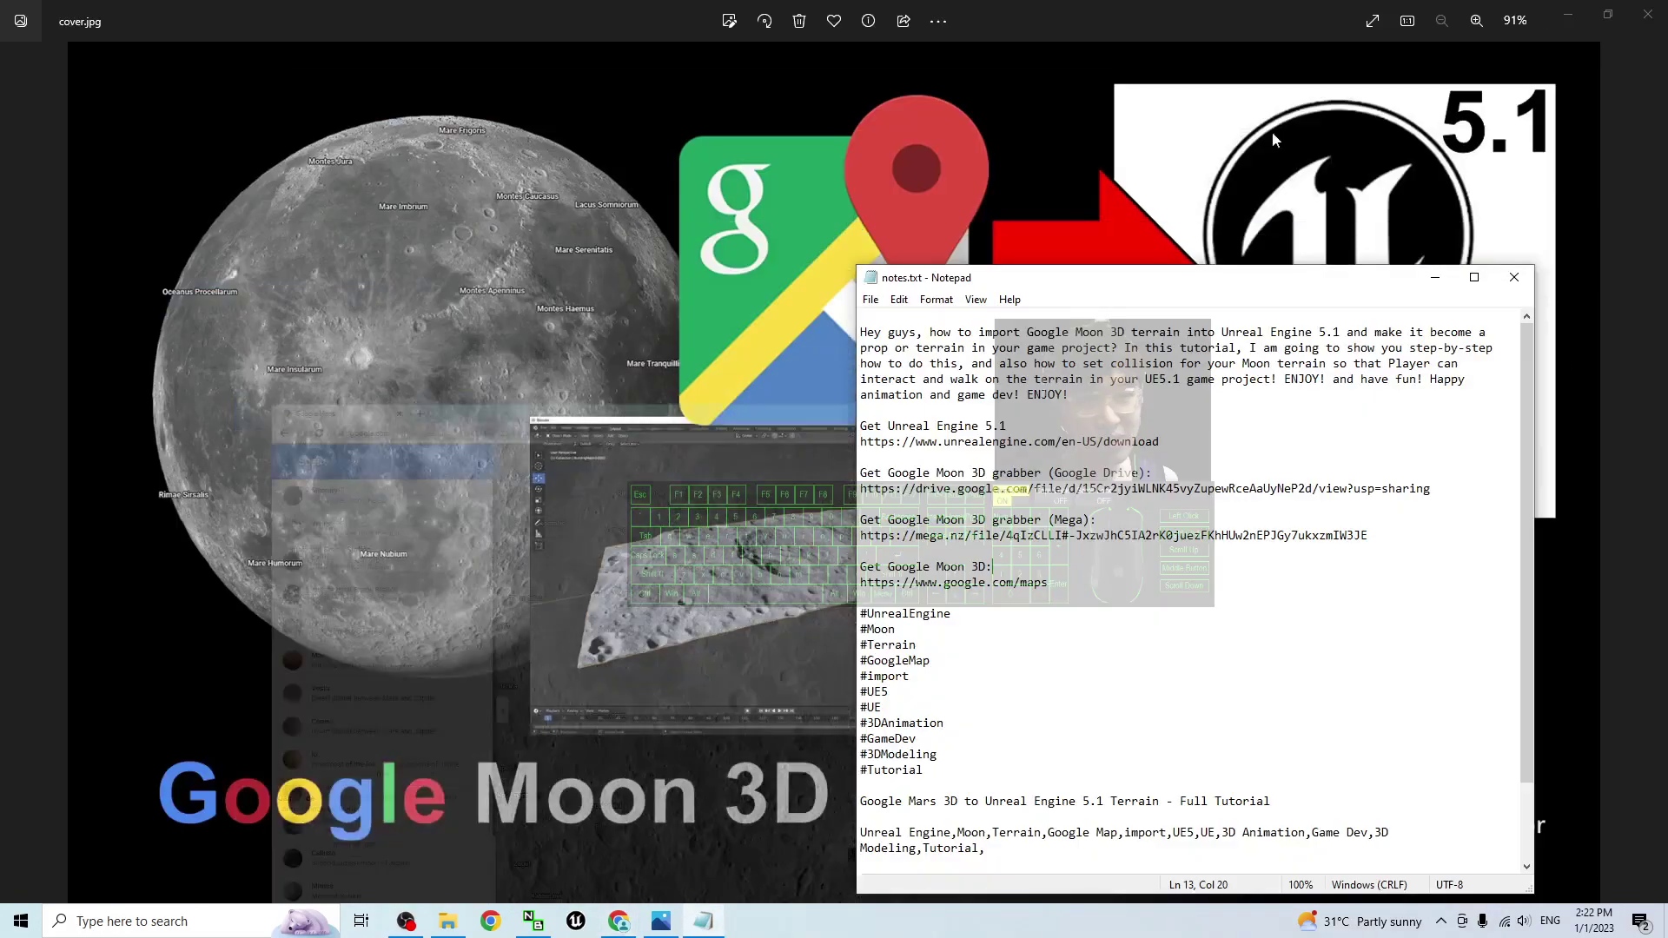
pyautogui.click(1577, 23)
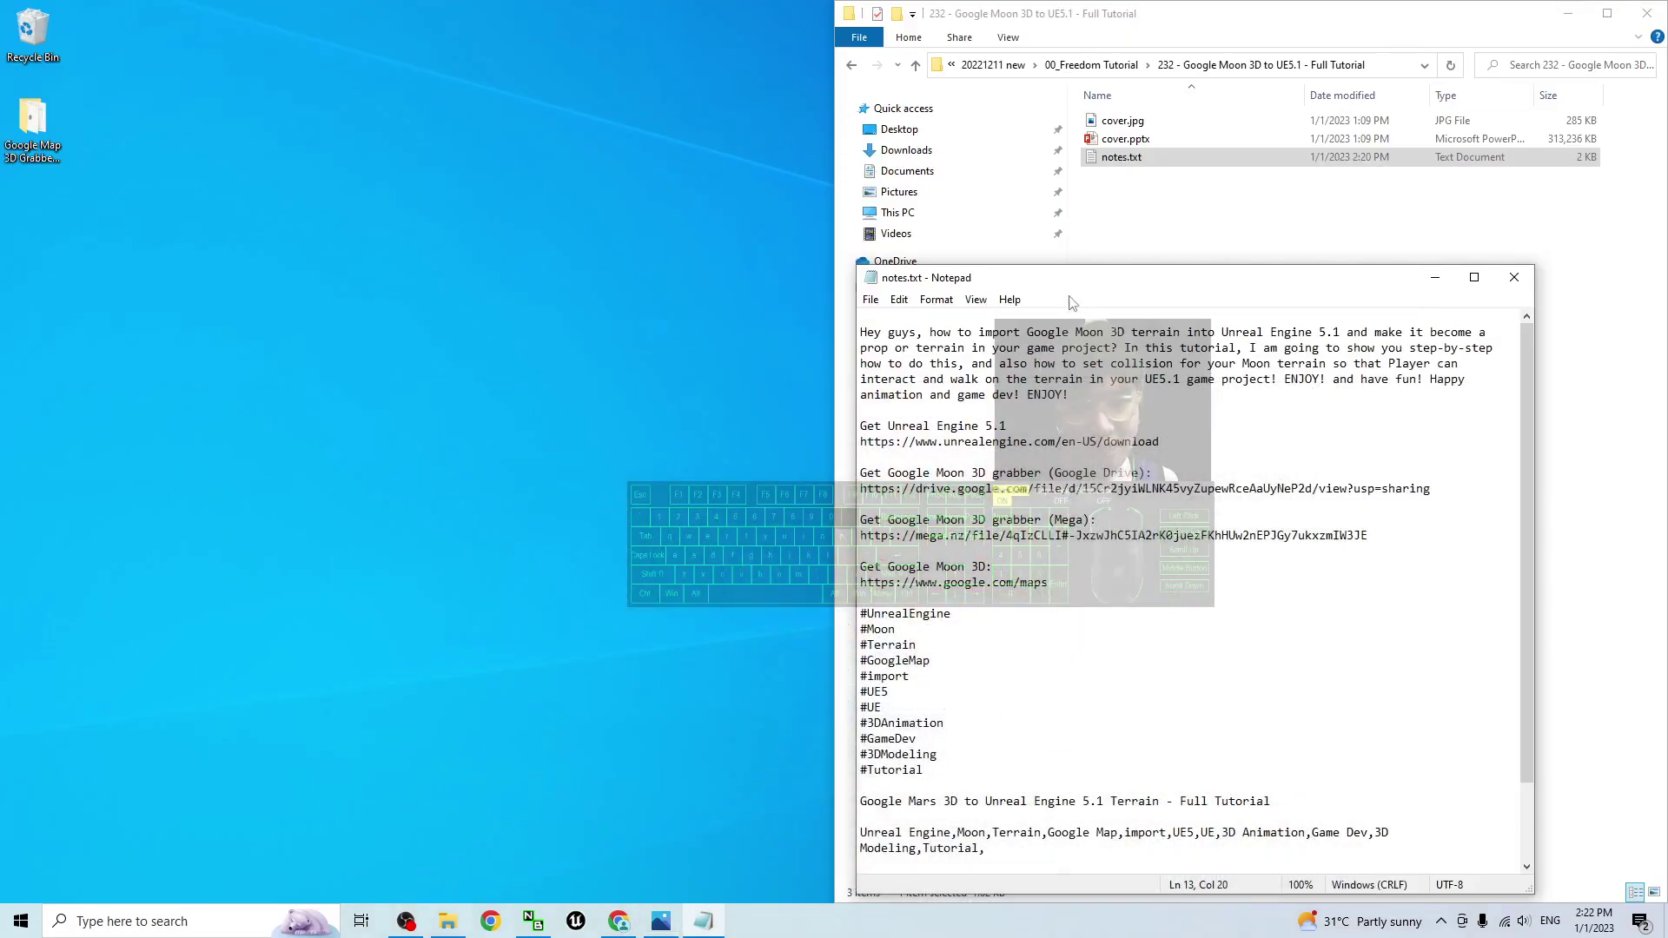
pyautogui.moveTo(1126, 286); pyautogui.dragTo(1175, 154)
pyautogui.click(1568, 12)
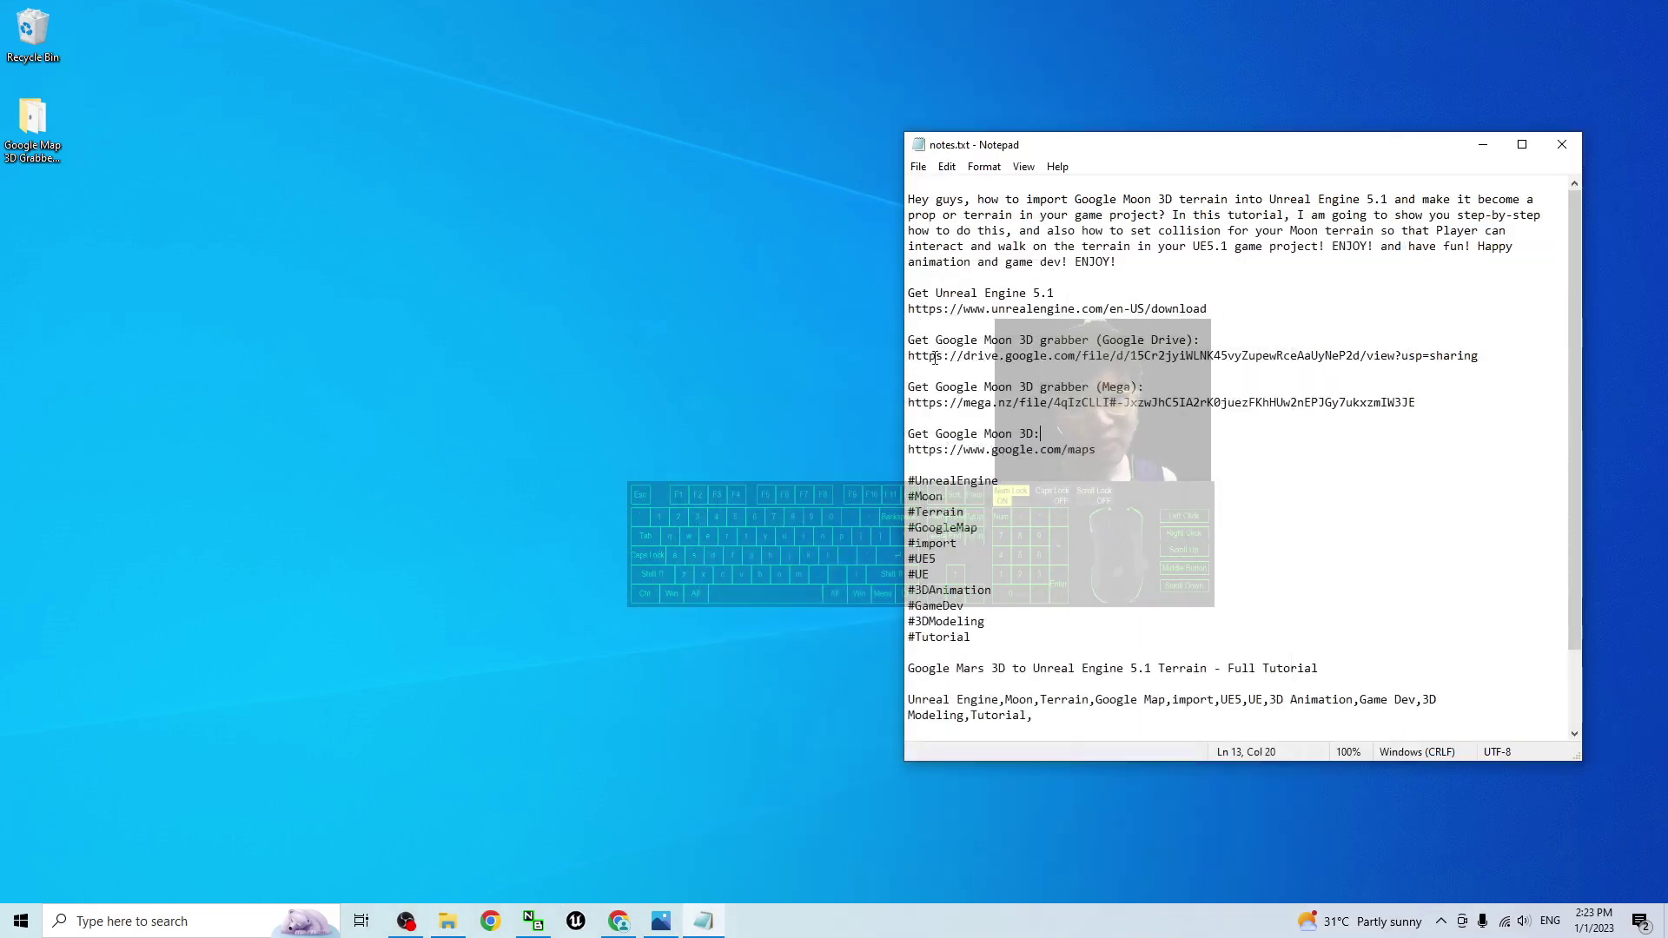
# Step: Highlight the Google Drive link for the Google Moon 3D grabber in the notes
pyautogui.moveTo(912, 361); pyautogui.dragTo(1455, 353)
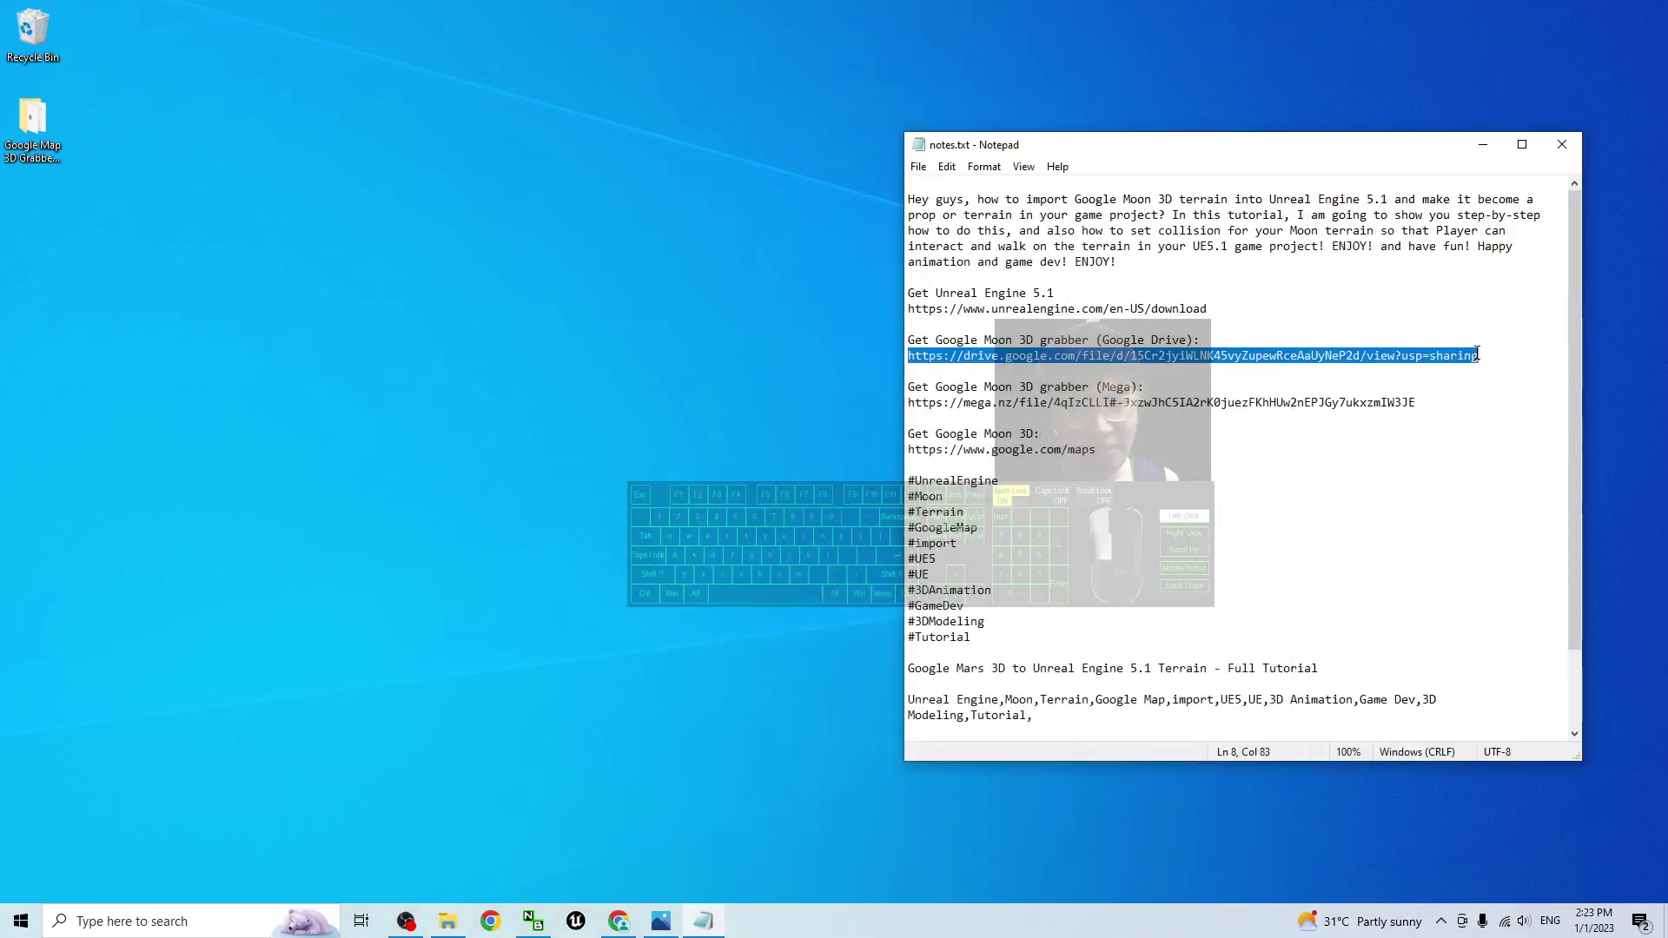
pyautogui.click(1476, 356)
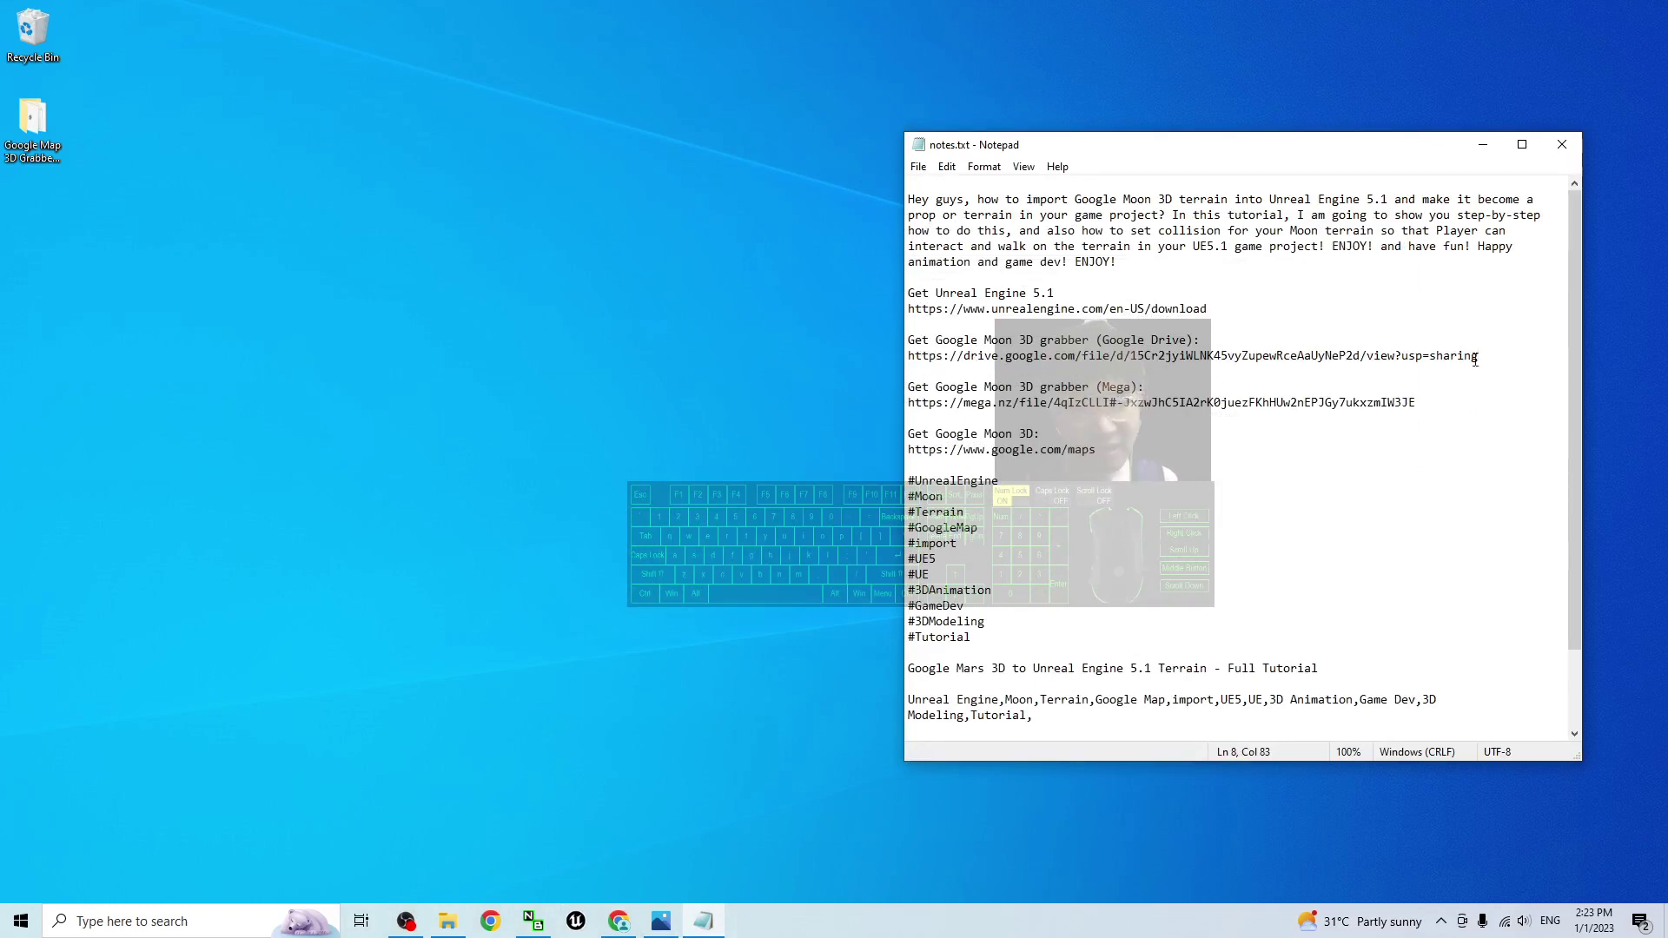
pyautogui.moveTo(1477, 356); pyautogui.dragTo(1131, 352)
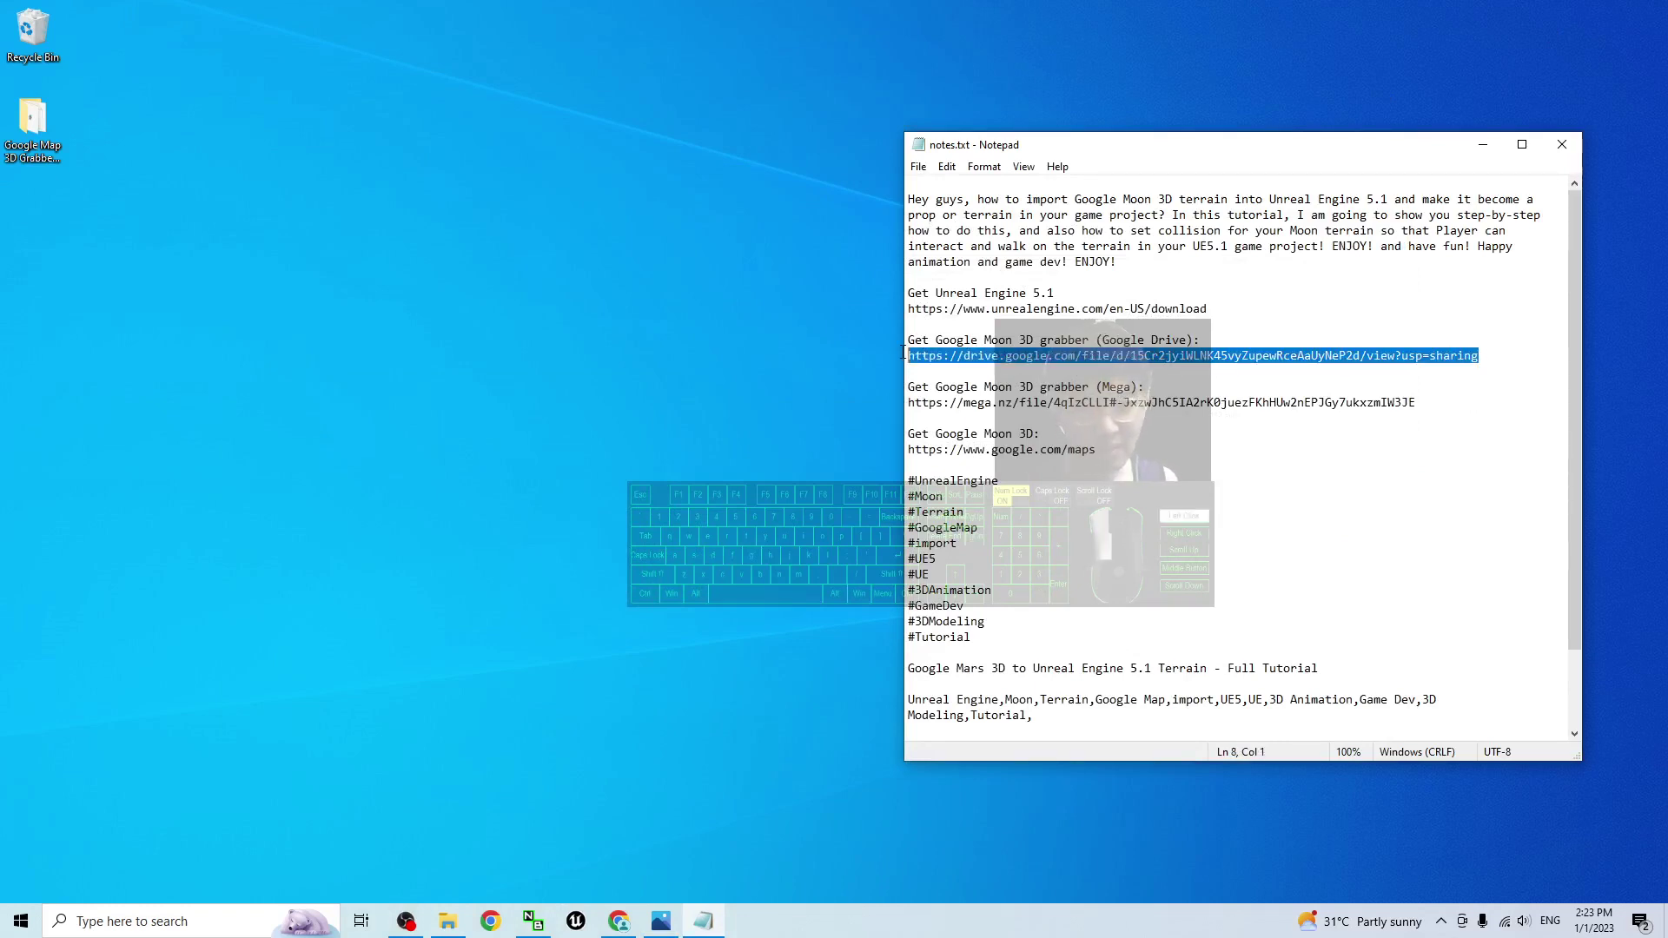
pyautogui.moveTo(904, 354); pyautogui.dragTo(903, 354)
# Step: Open the Google Map 3D Grabber folder from the desktop, place its window beside the notes and select RenderDoc_1.13_64.msi
pyautogui.click(32, 122)
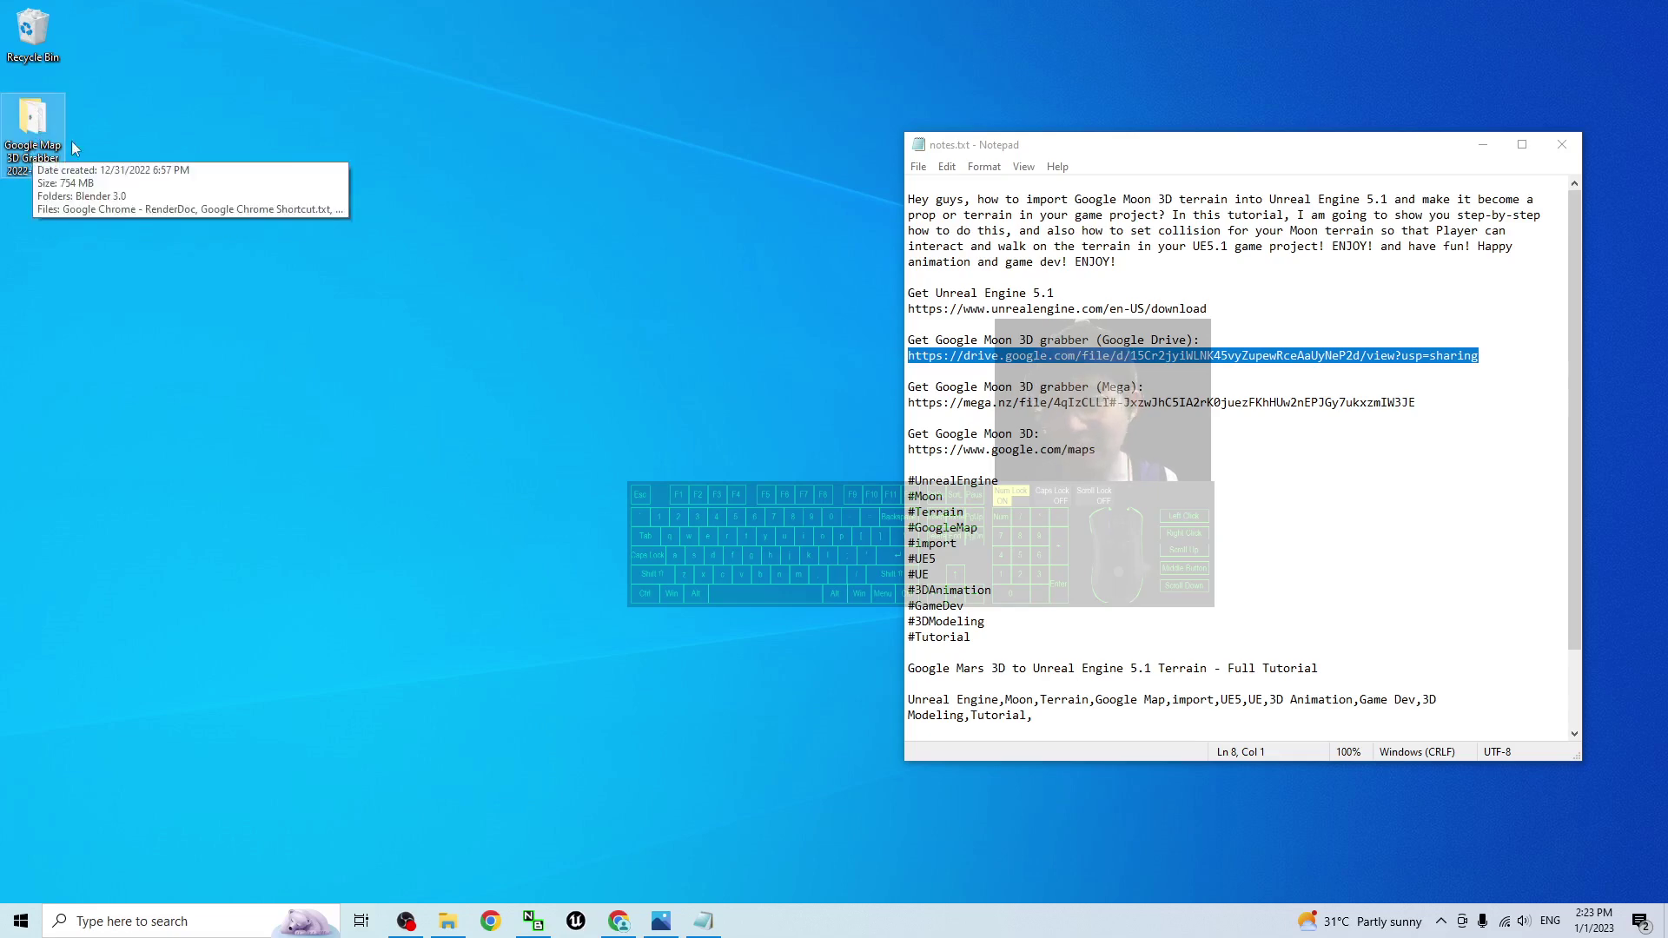
pyautogui.doubleClick(29, 128)
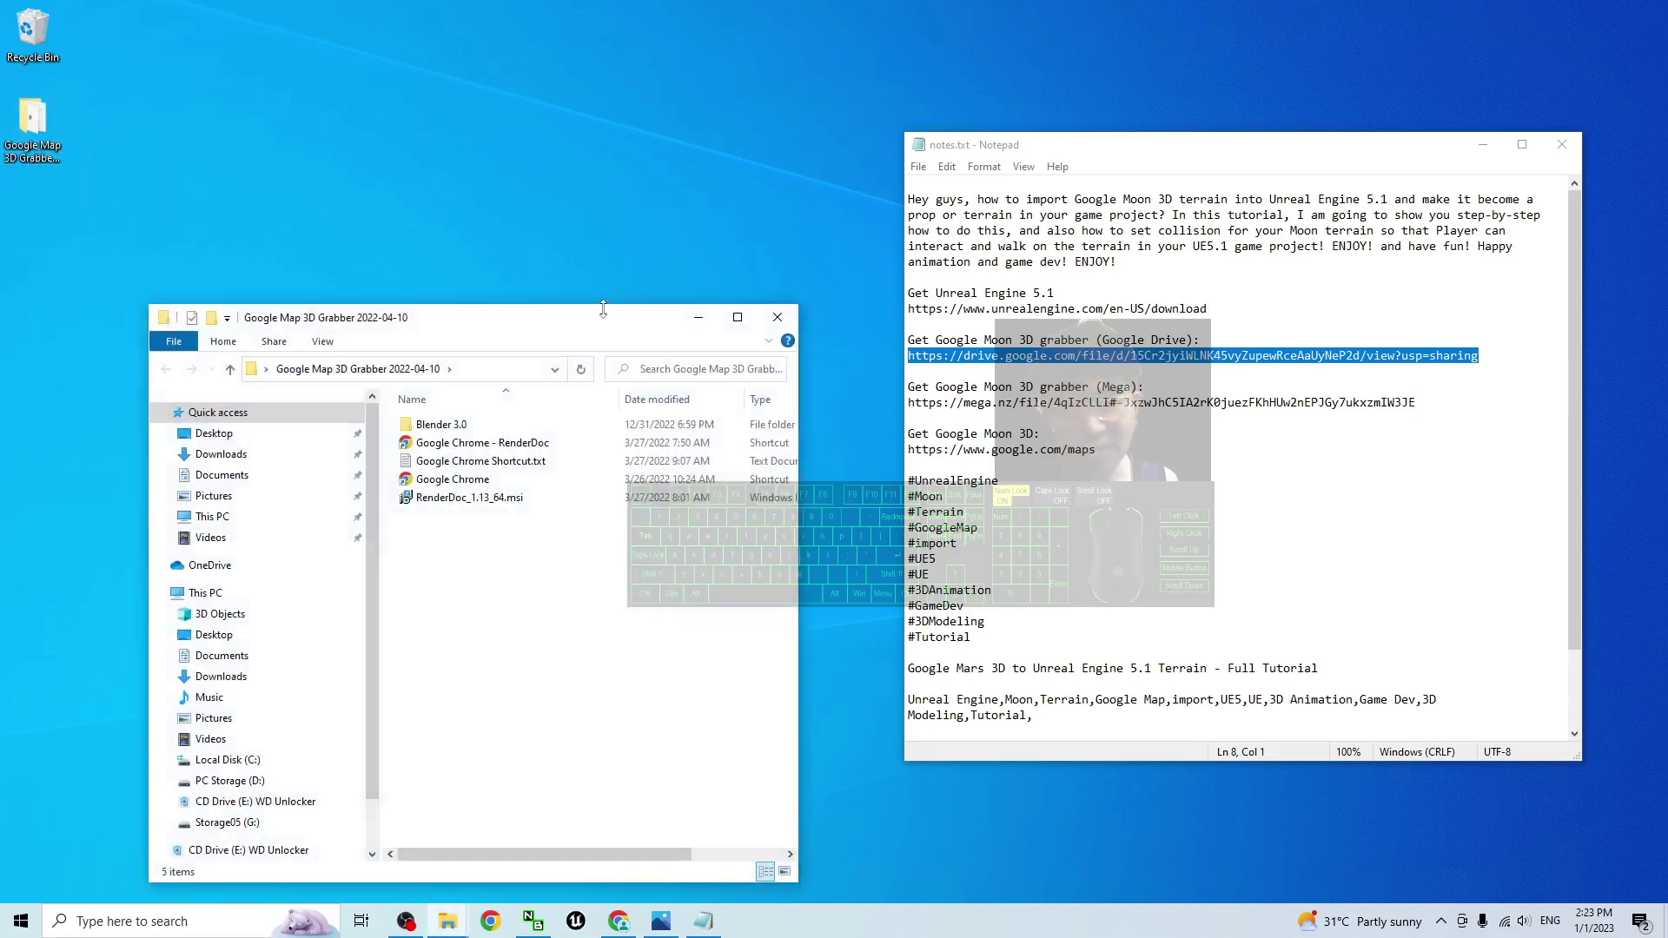
pyautogui.moveTo(606, 313); pyautogui.dragTo(634, 229)
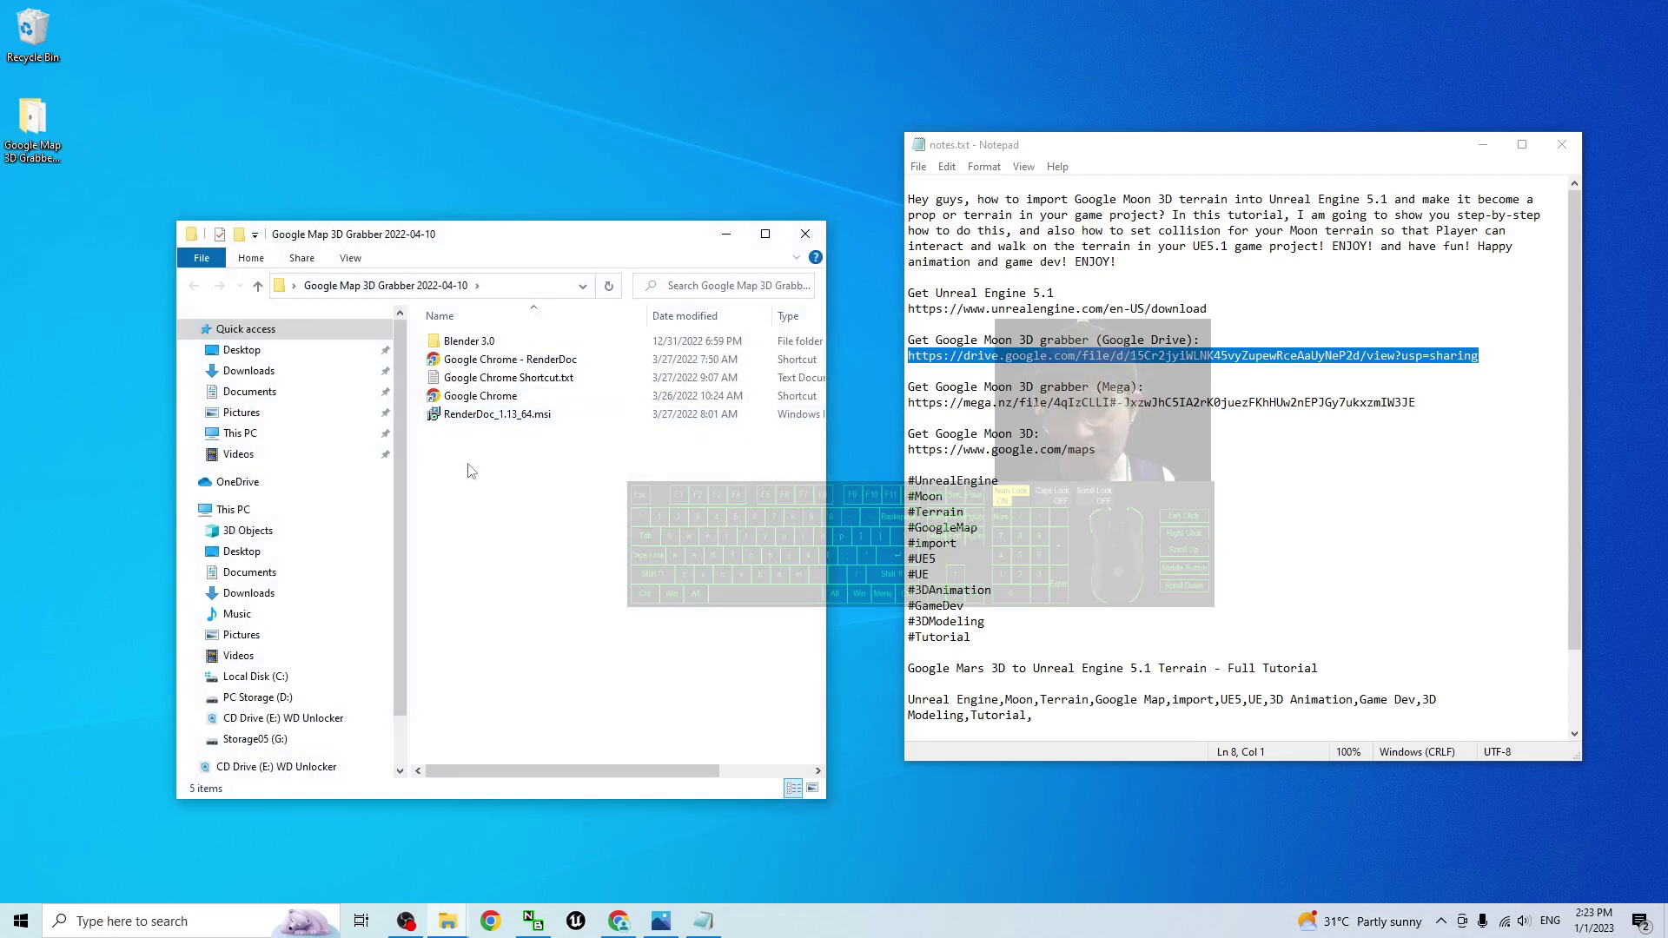
pyautogui.click(499, 426)
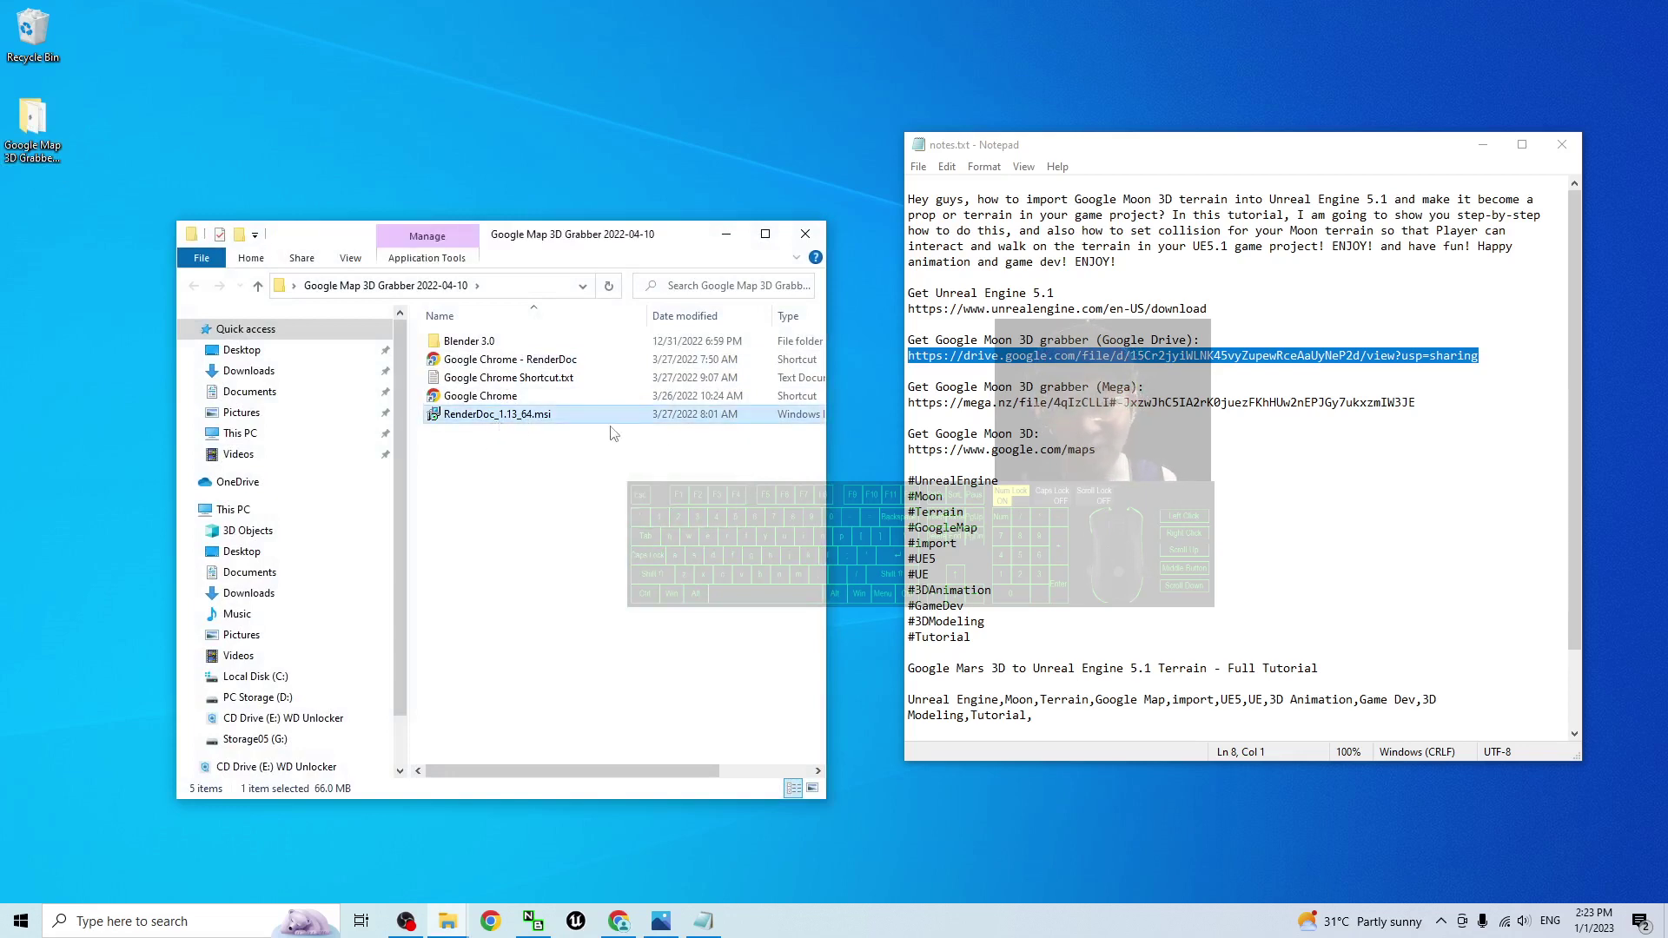
pyautogui.moveTo(574, 226); pyautogui.dragTo(587, 181)
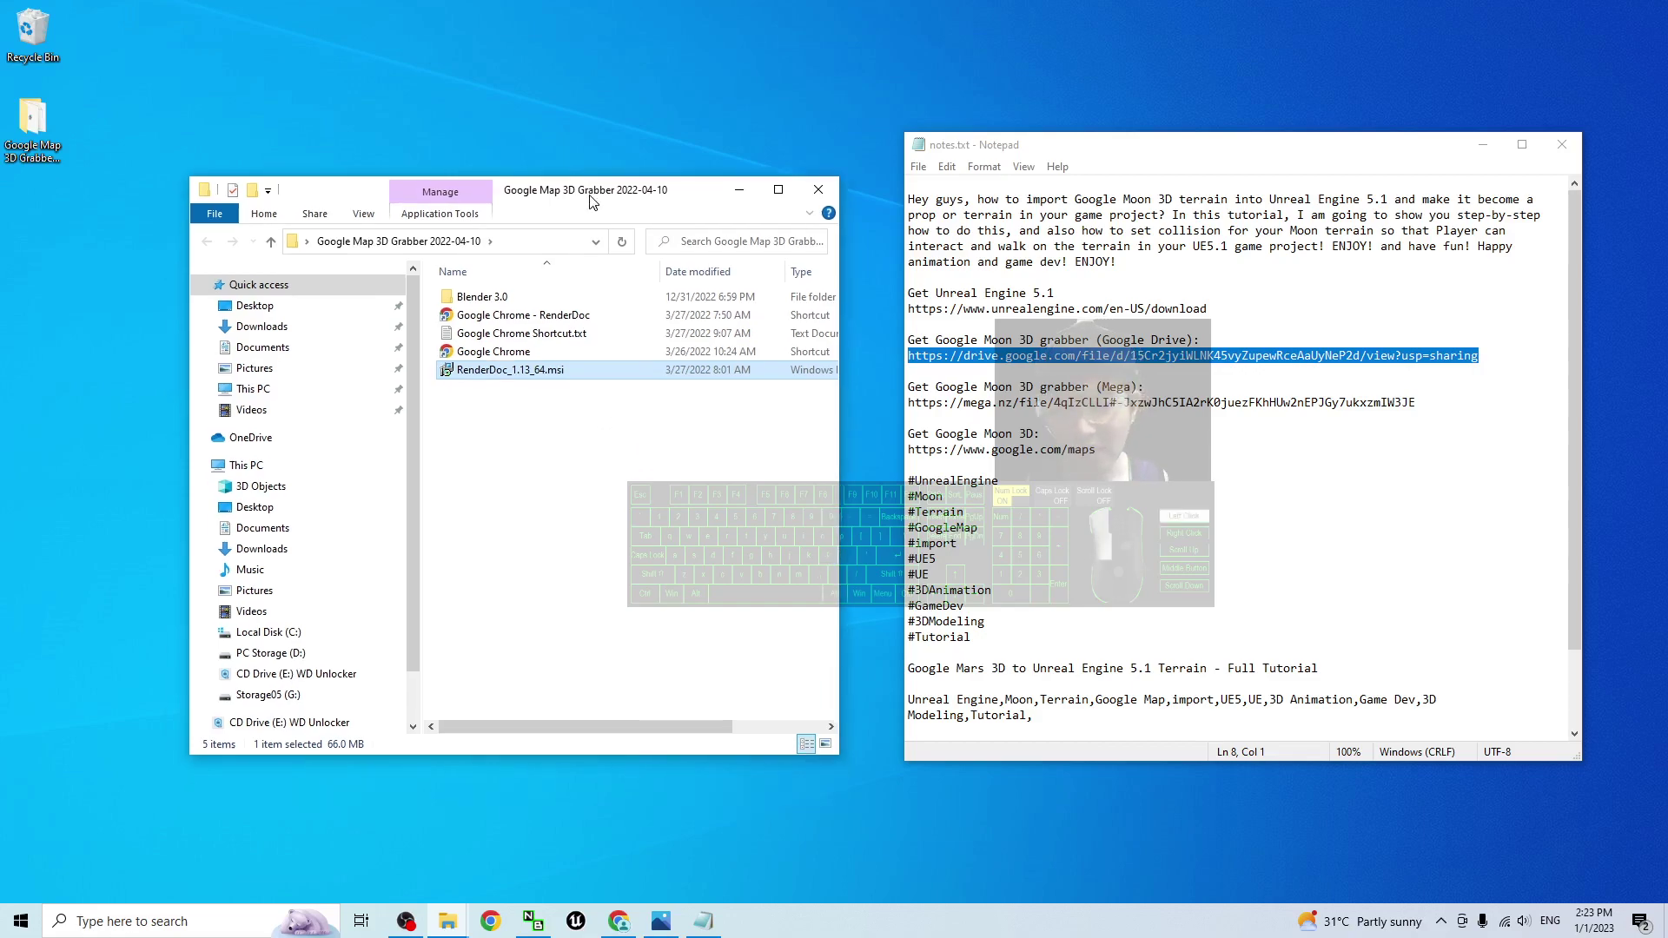
# Step: View the Moon page in Chrome briefly, minimise it and select the Blender 3.0 folder among the grabber files
pyautogui.click(620, 918)
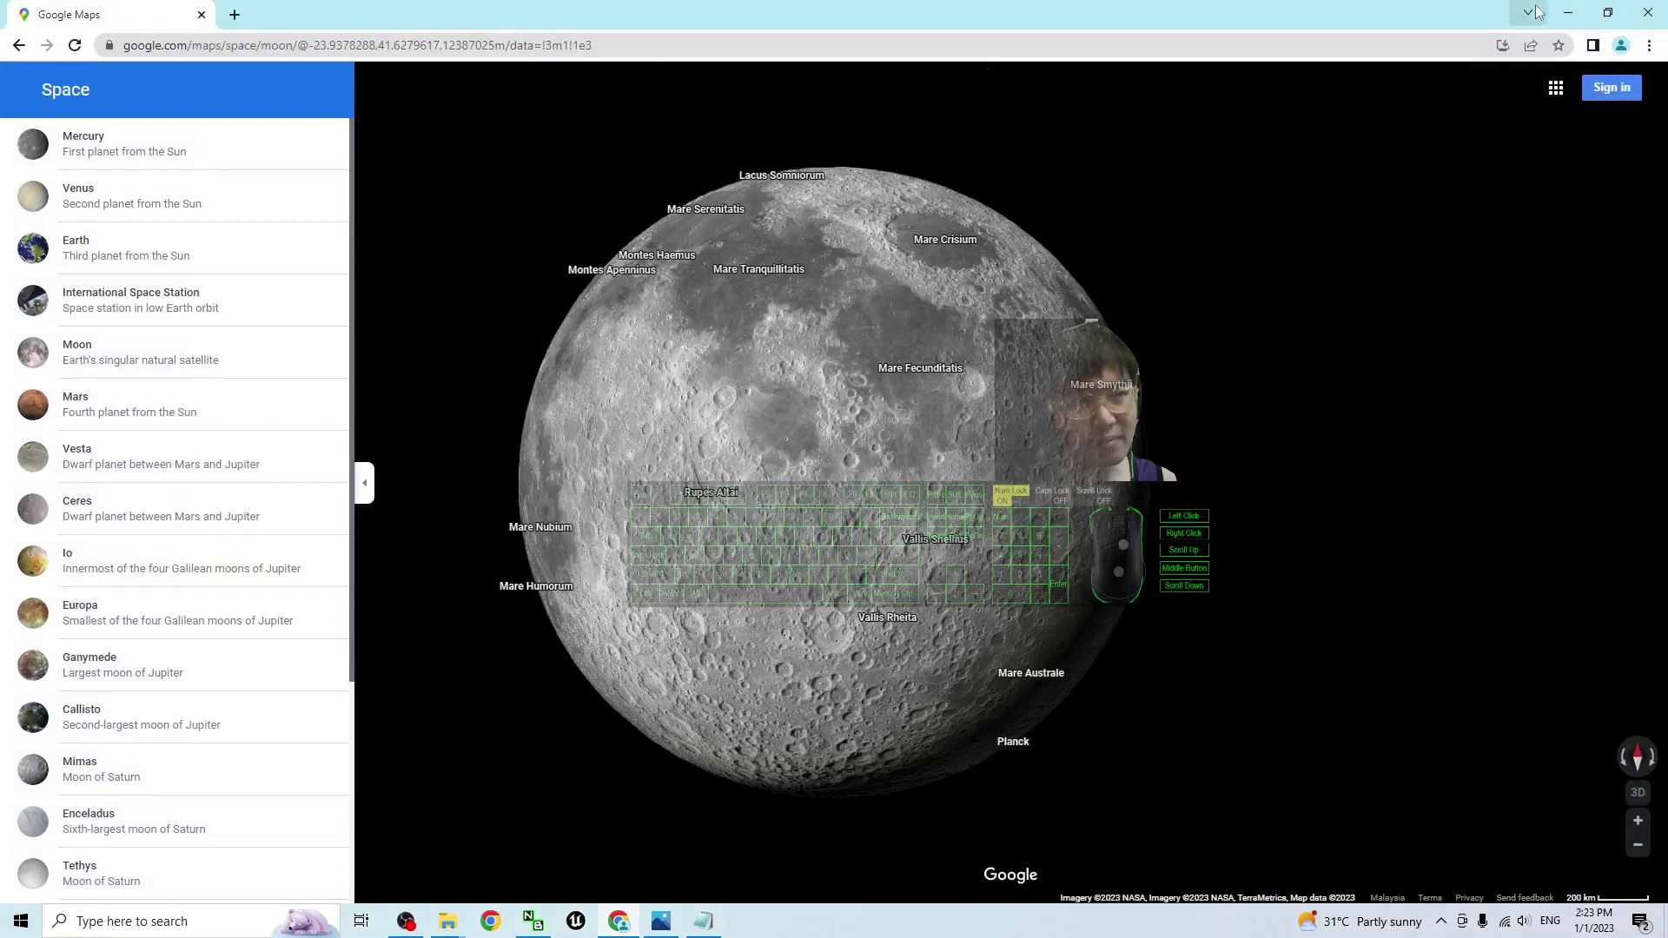
pyautogui.click(1568, 12)
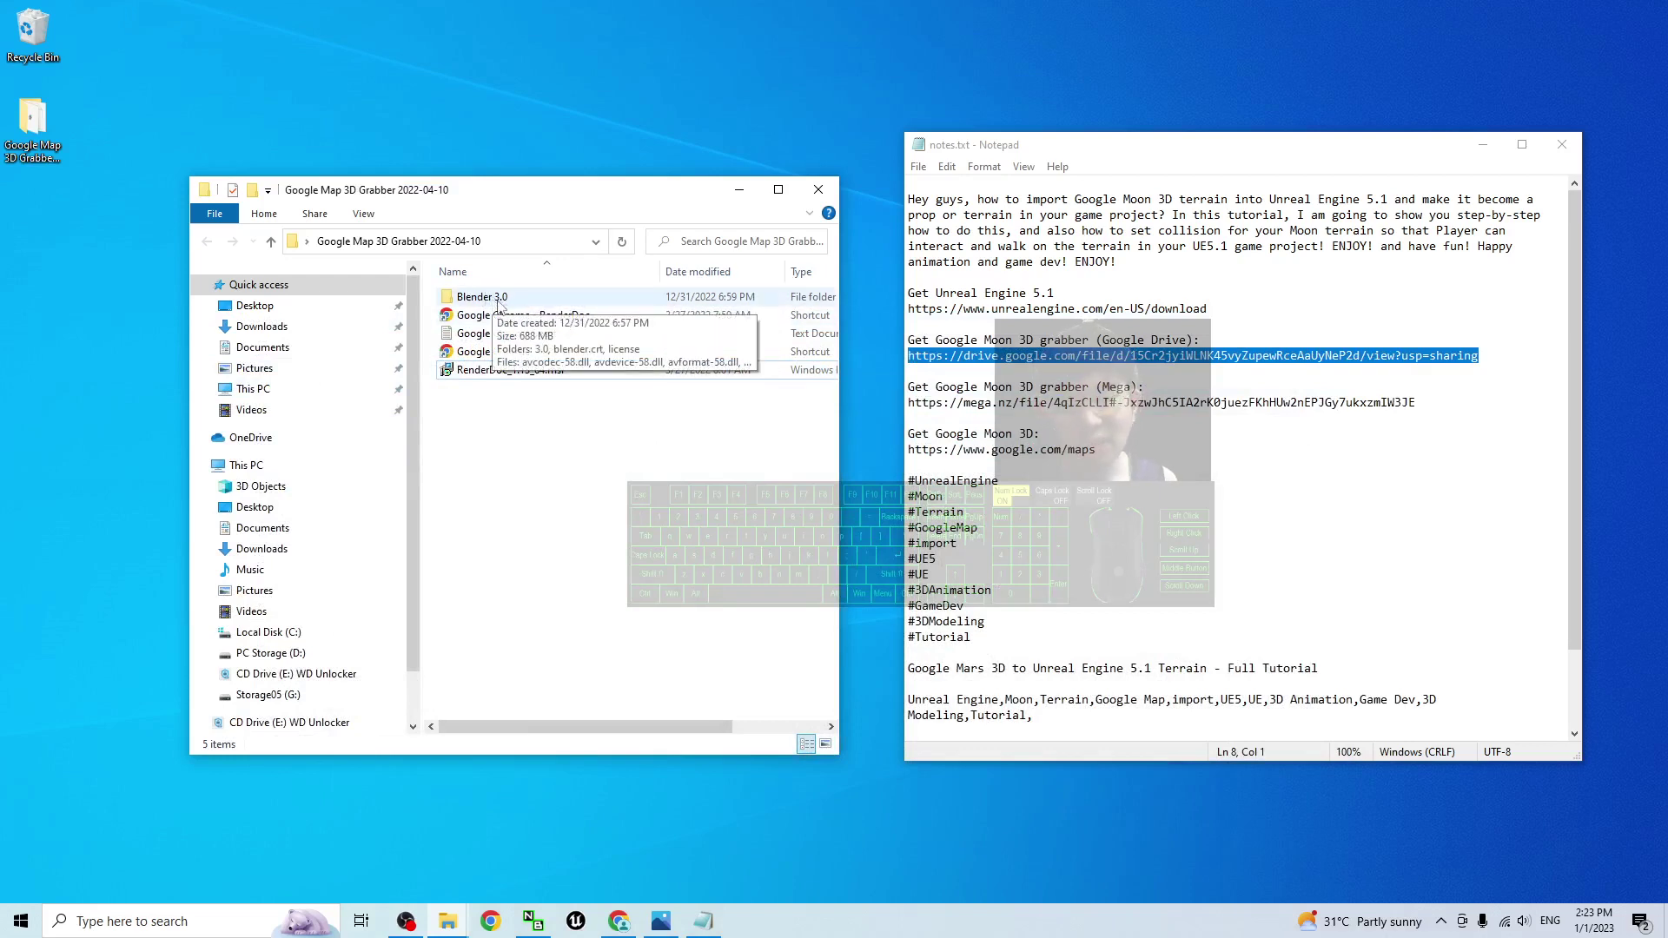
pyautogui.click(469, 298)
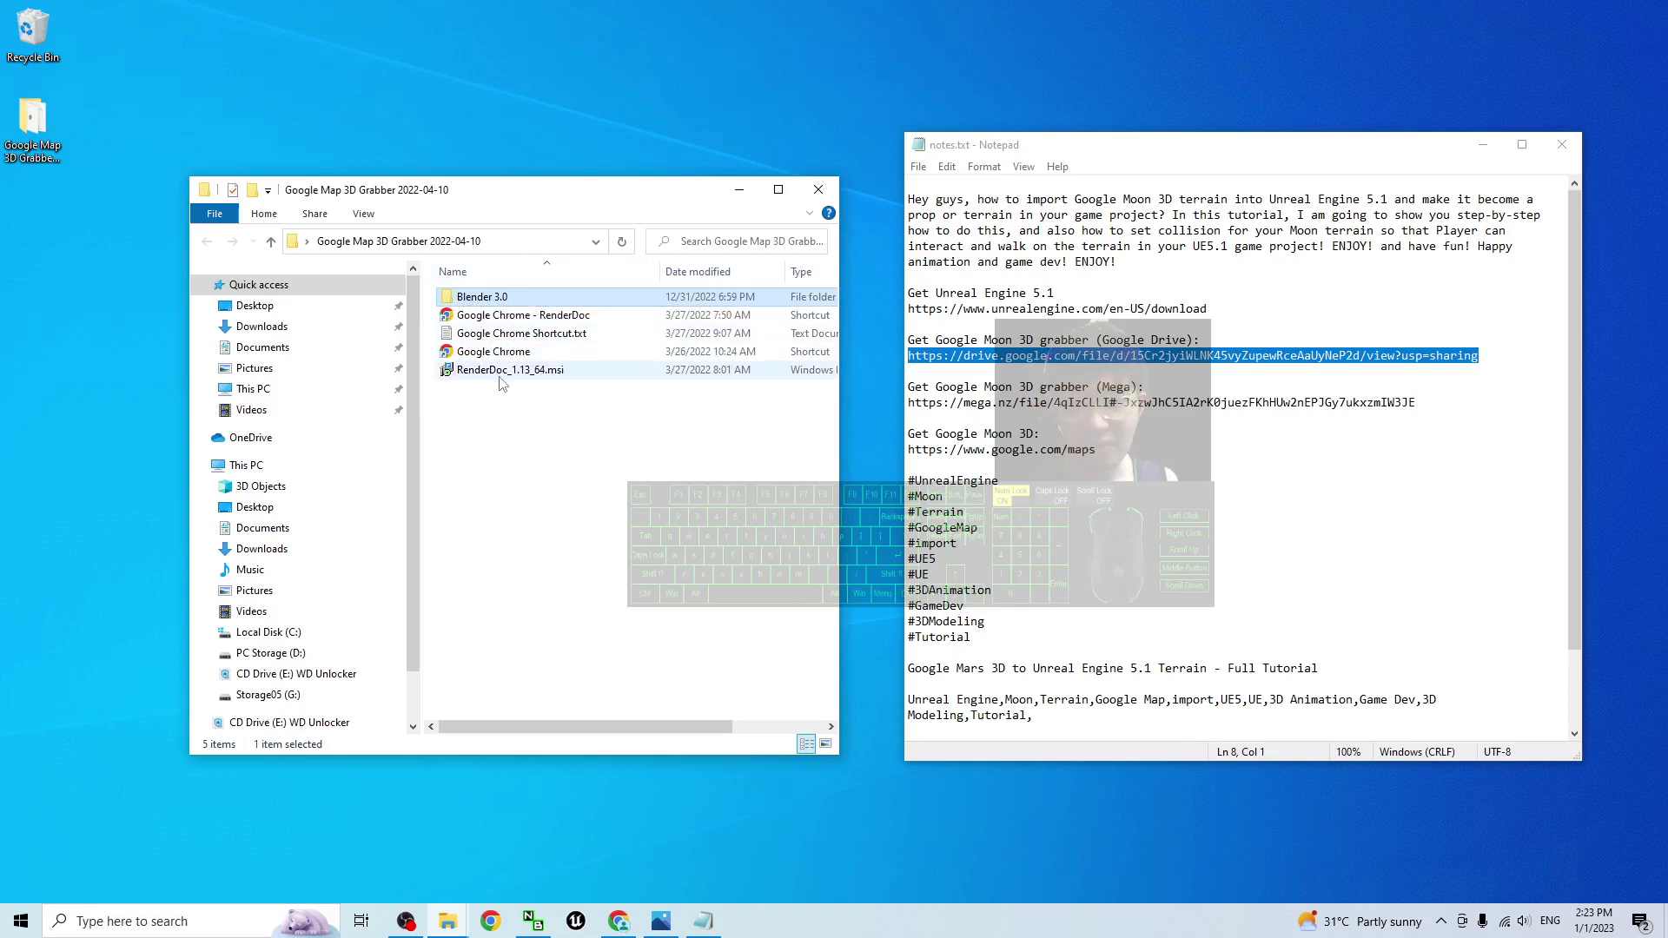
# Step: Minimise the notes and close the running Chrome window showing Google Maps
pyautogui.click(1483, 144)
pyautogui.click(688, 603)
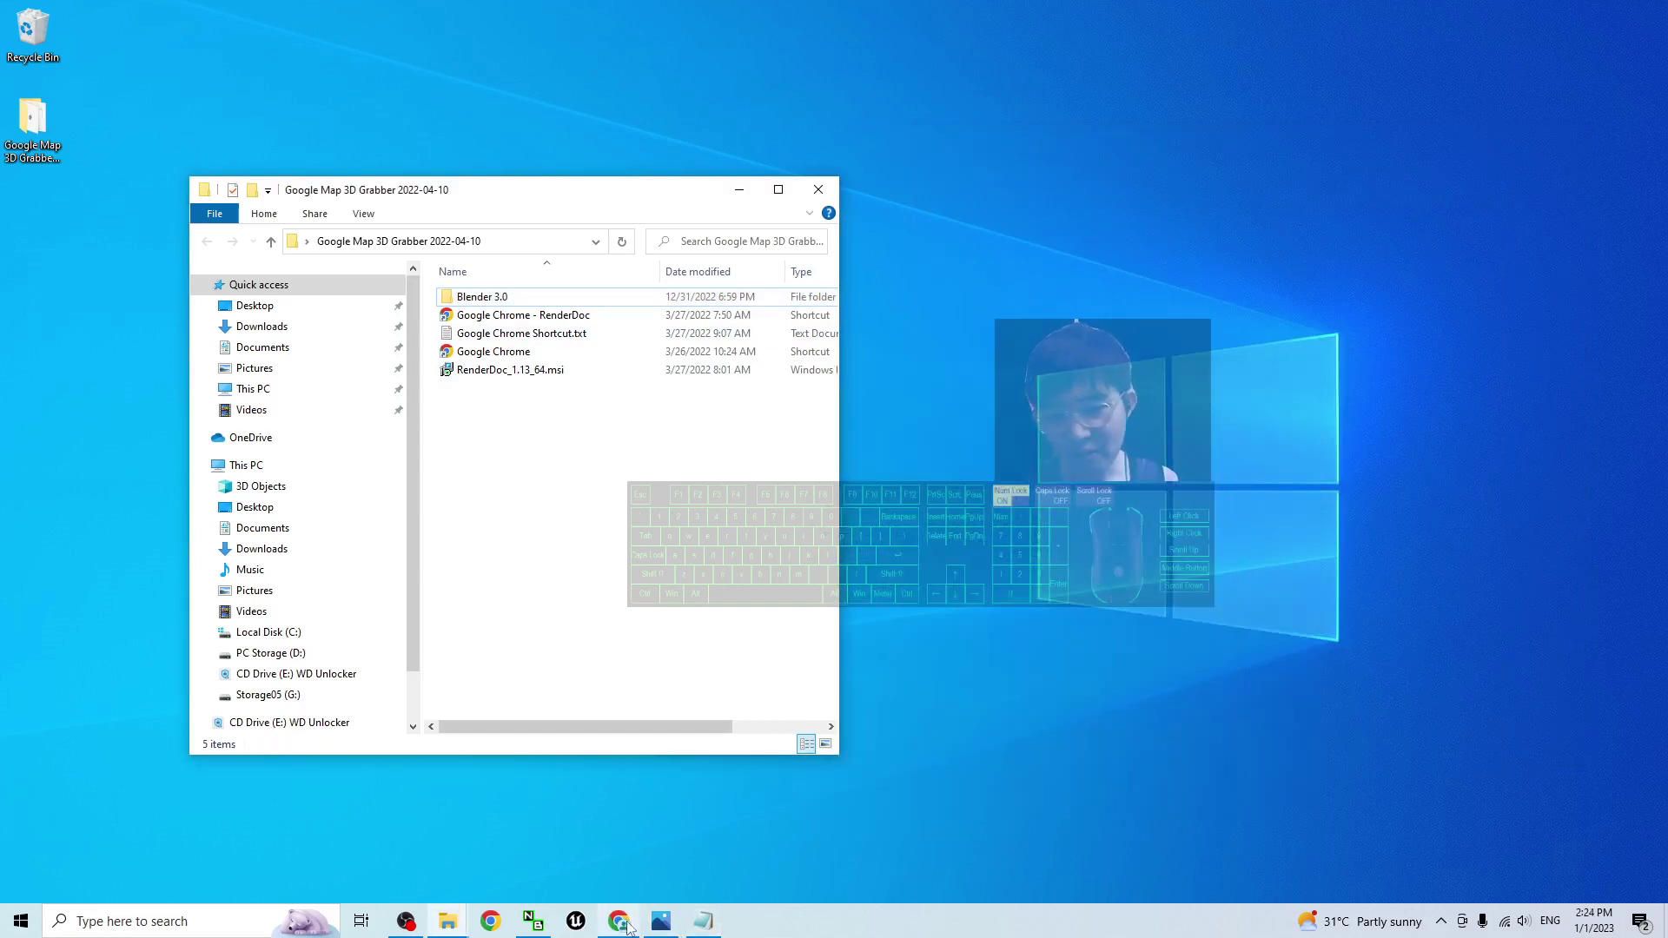
pyautogui.rightClick(623, 924)
pyautogui.click(574, 886)
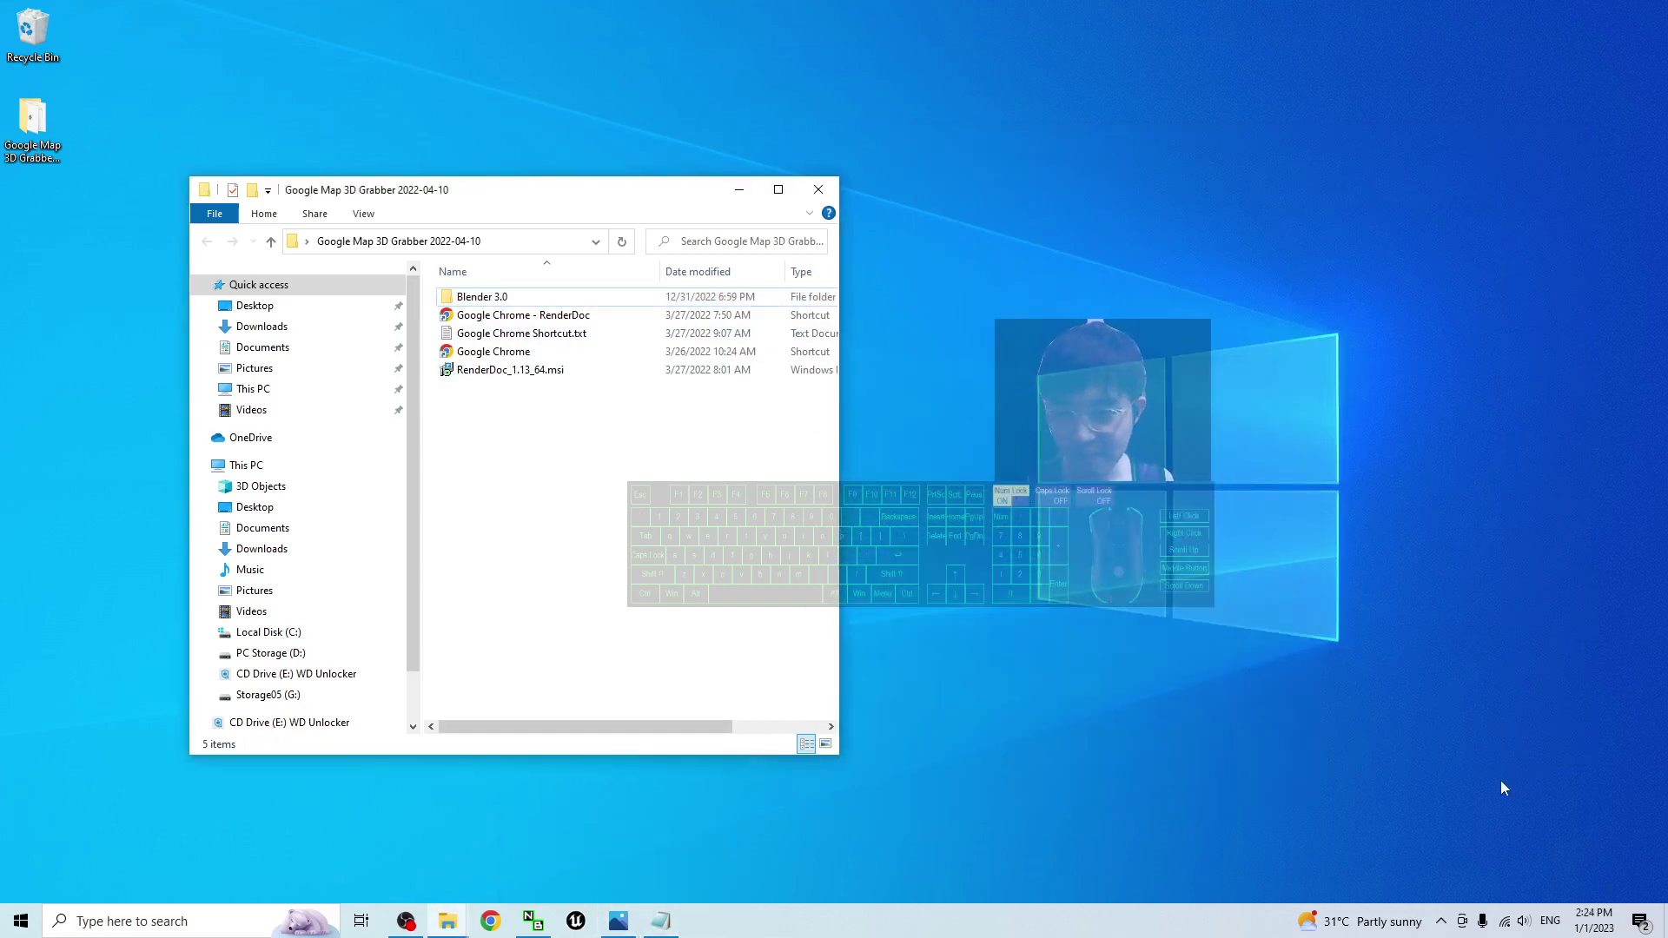
# Step: Find RenderDoc through the Windows search and launch it
pyautogui.click(220, 923)
pyautogui.write('re')
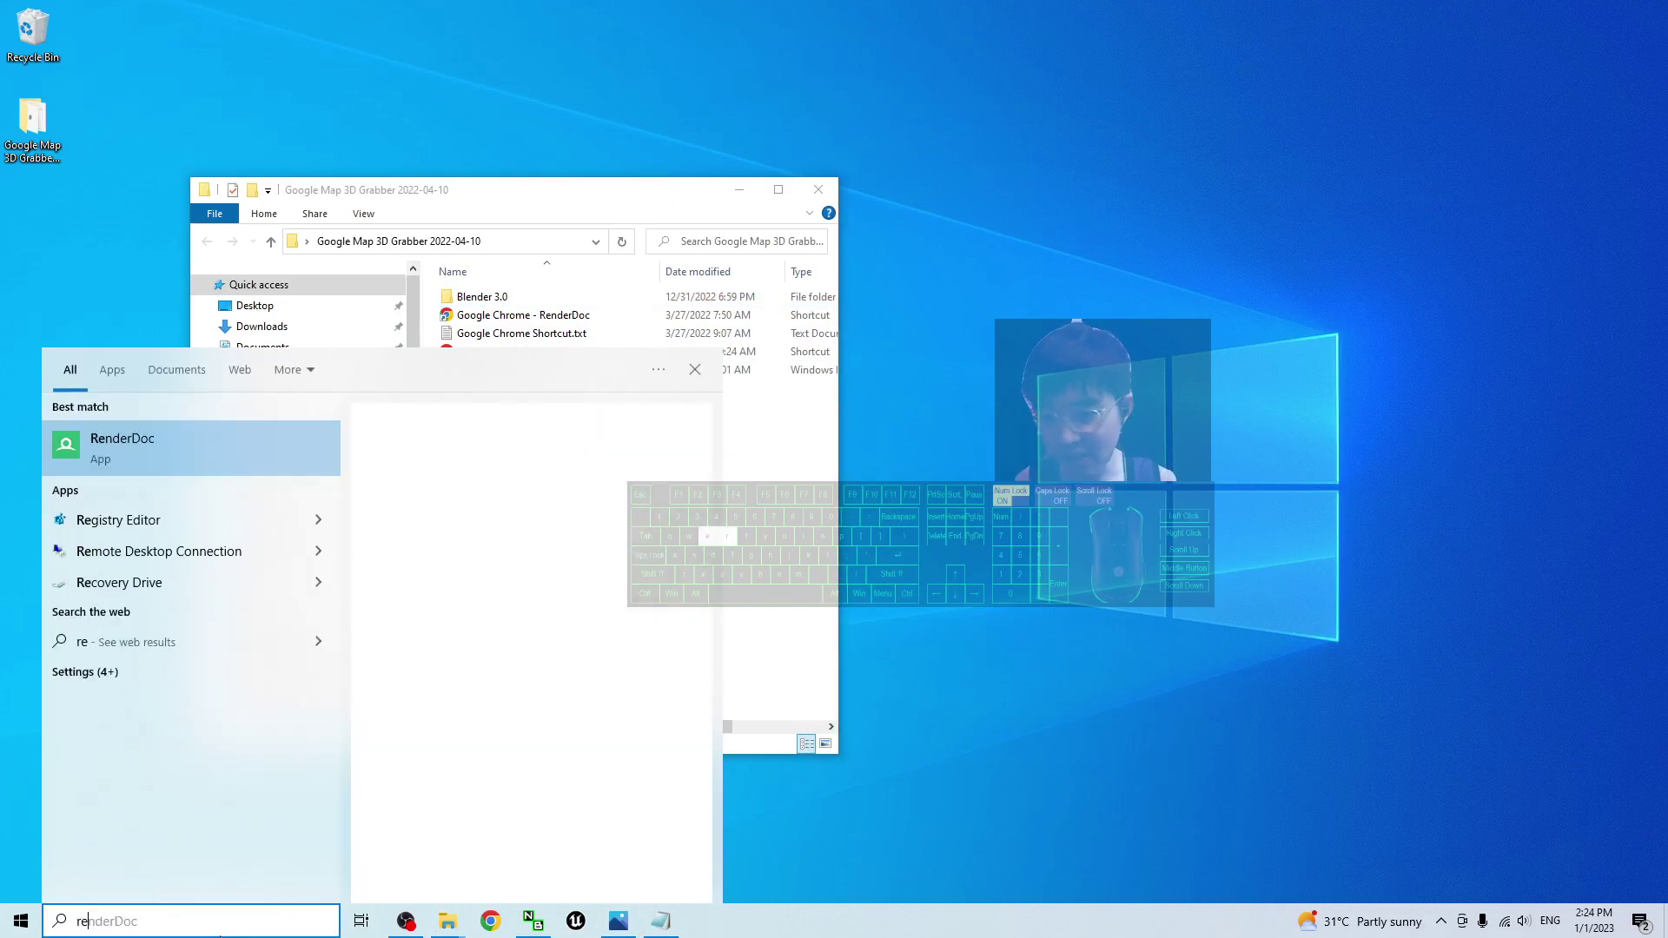
pyautogui.write('nderdoc')
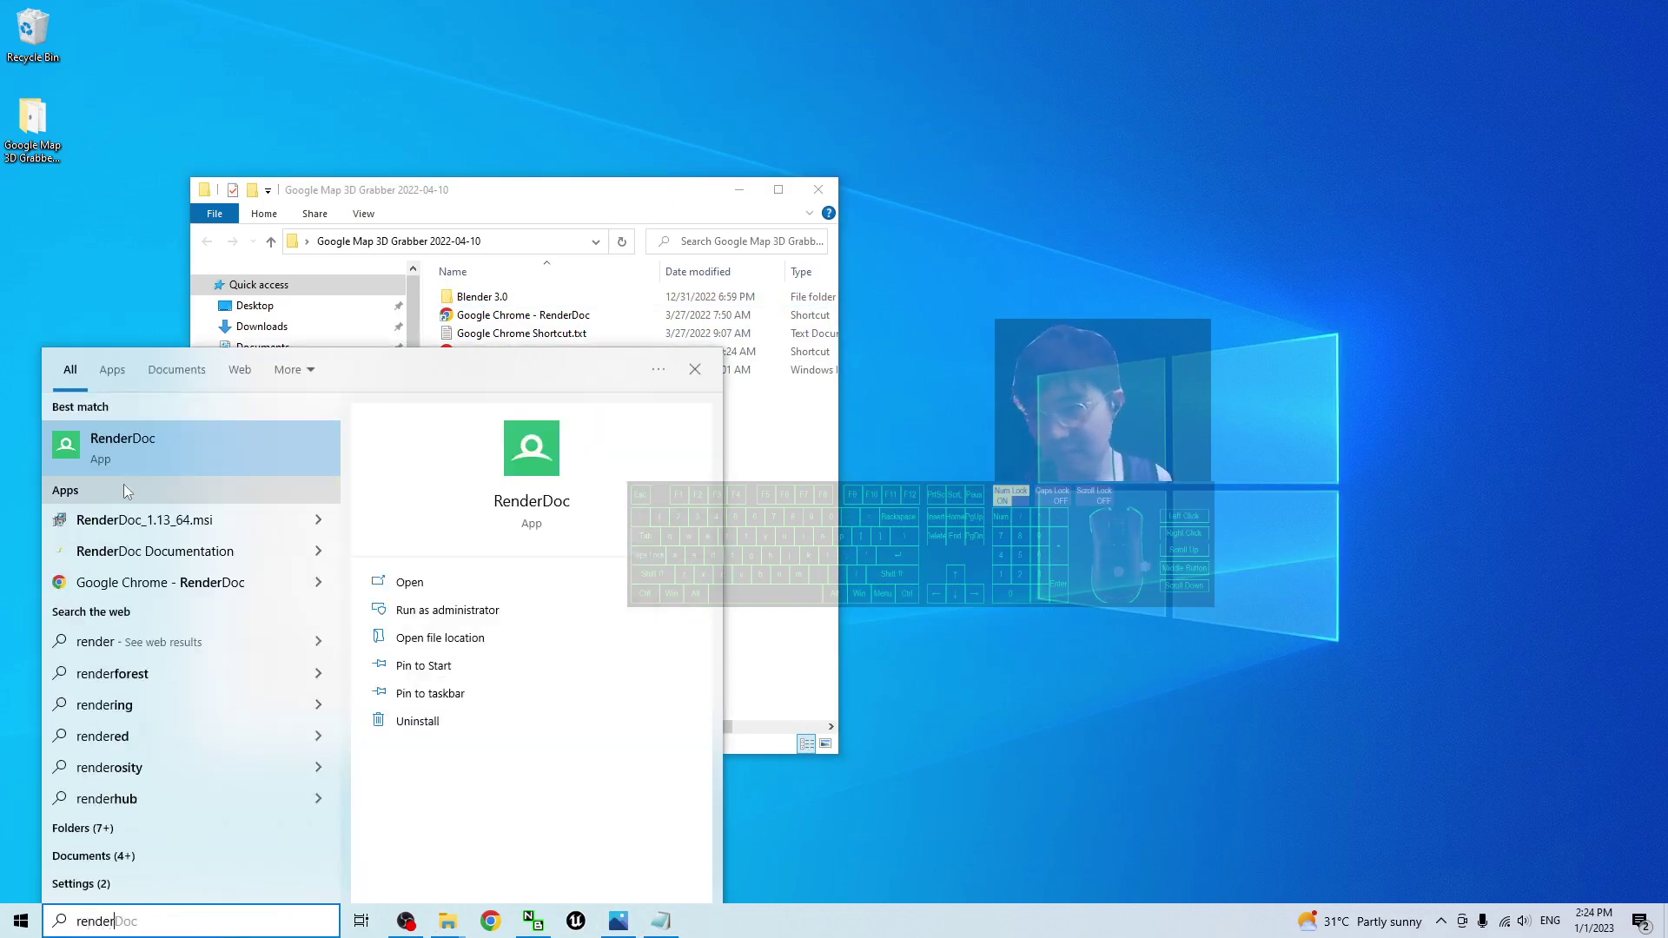
pyautogui.click(145, 456)
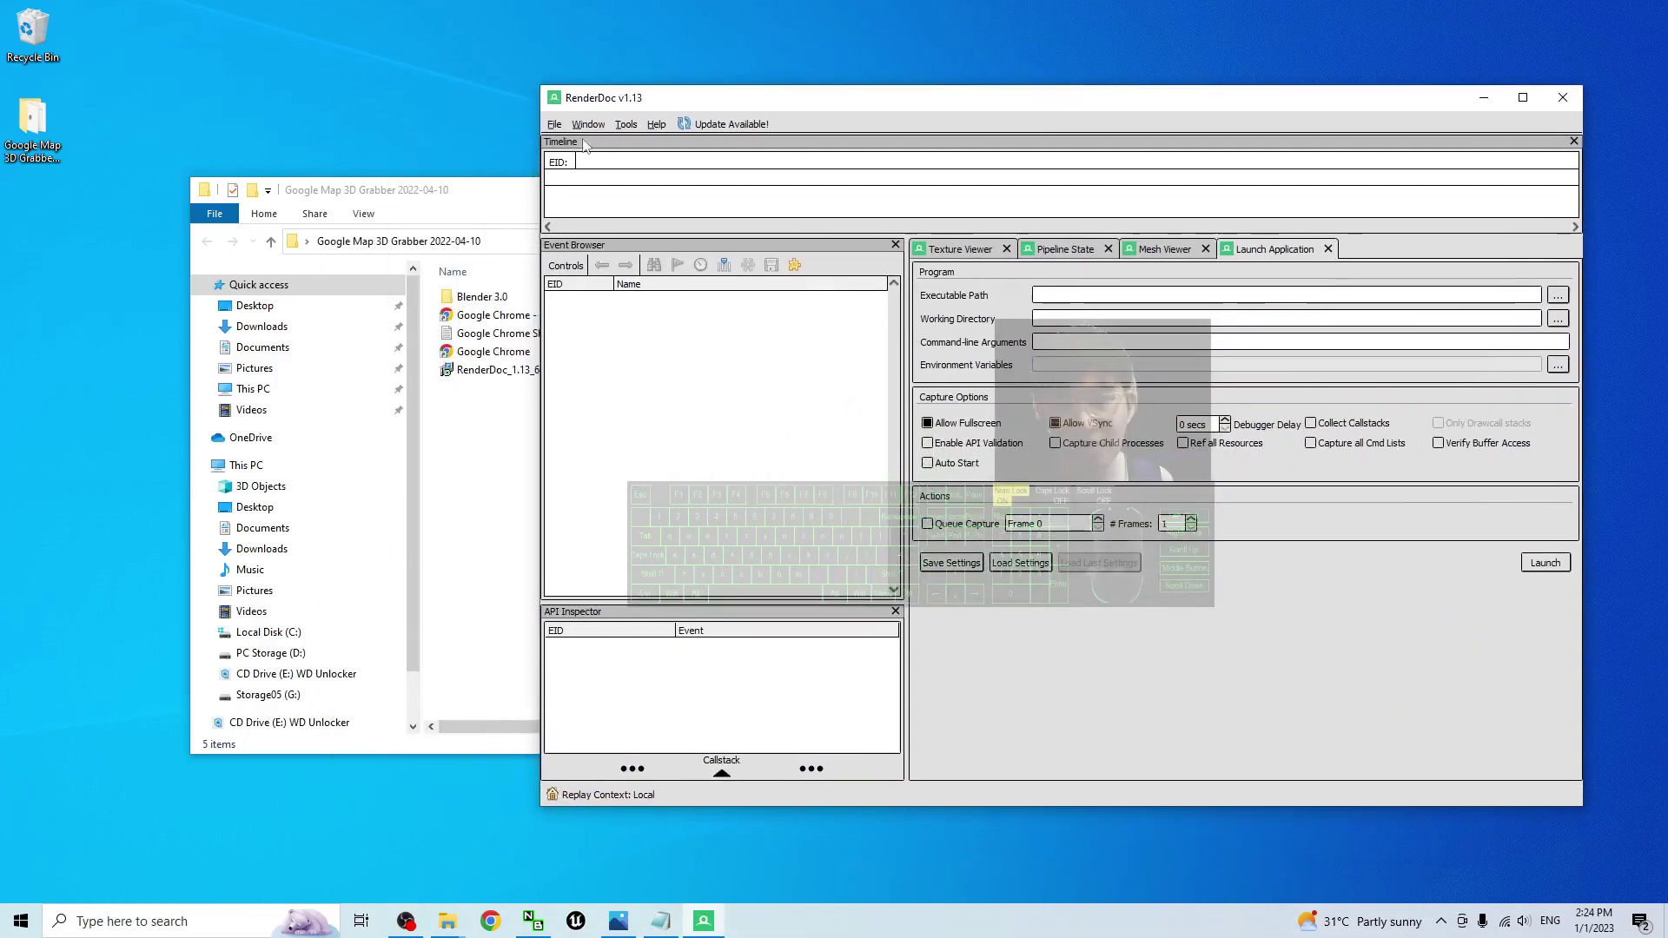
# Step: Open RenderDoc's Inject into Process page and filter the process list by "chrome"
pyautogui.click(554, 124)
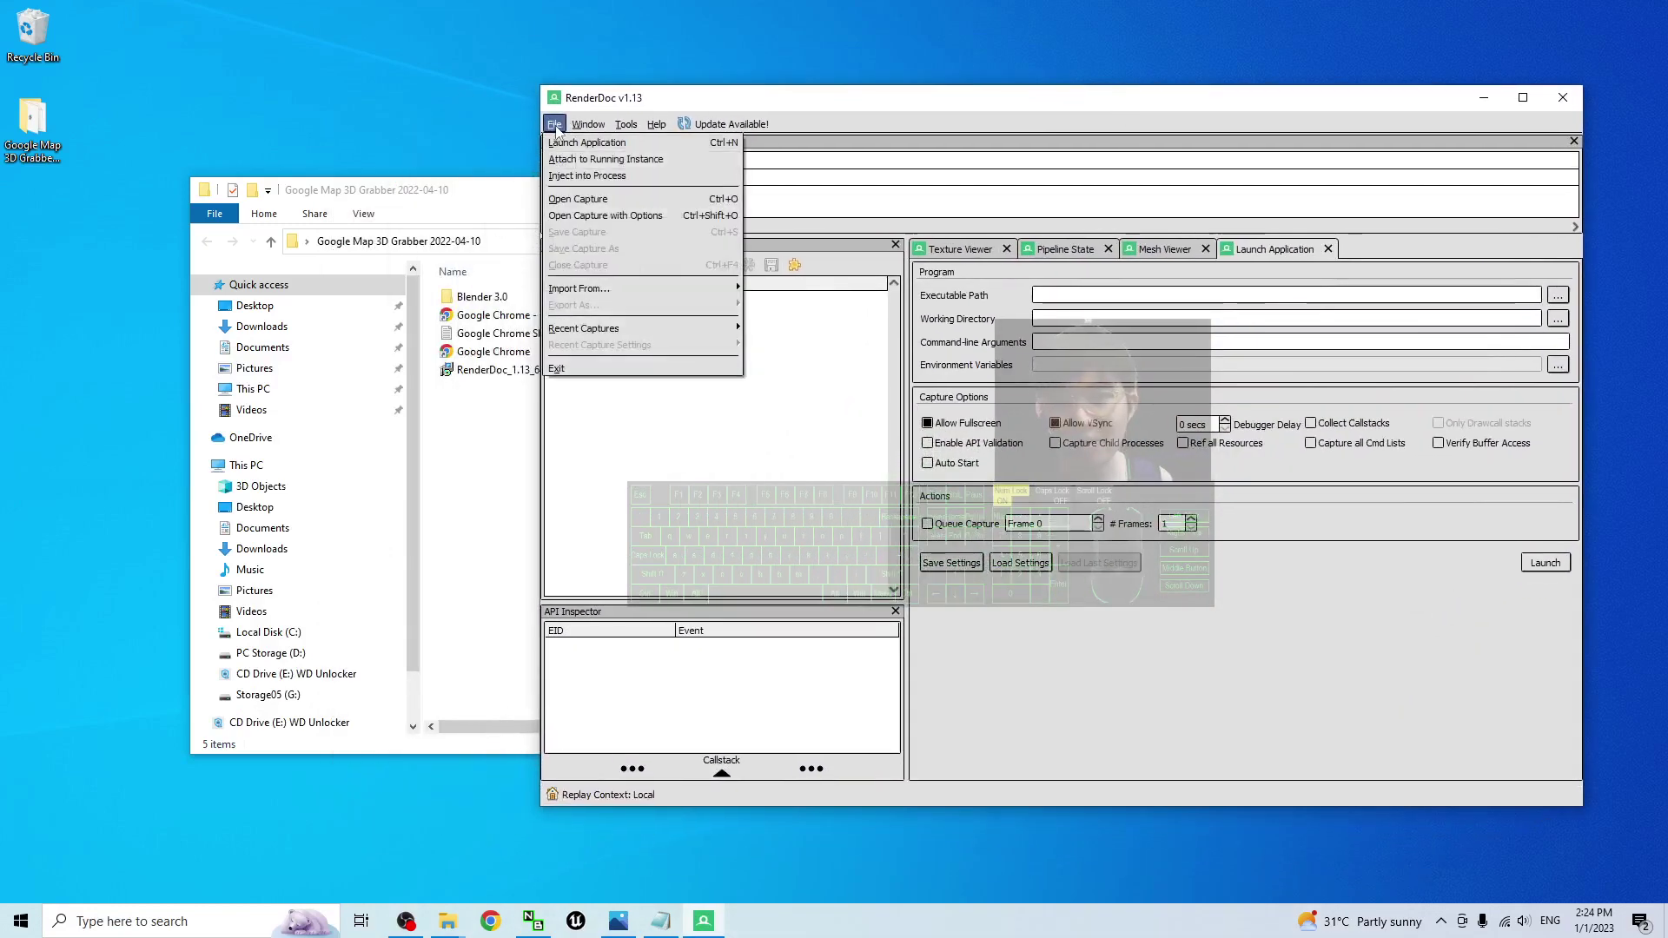
pyautogui.click(587, 175)
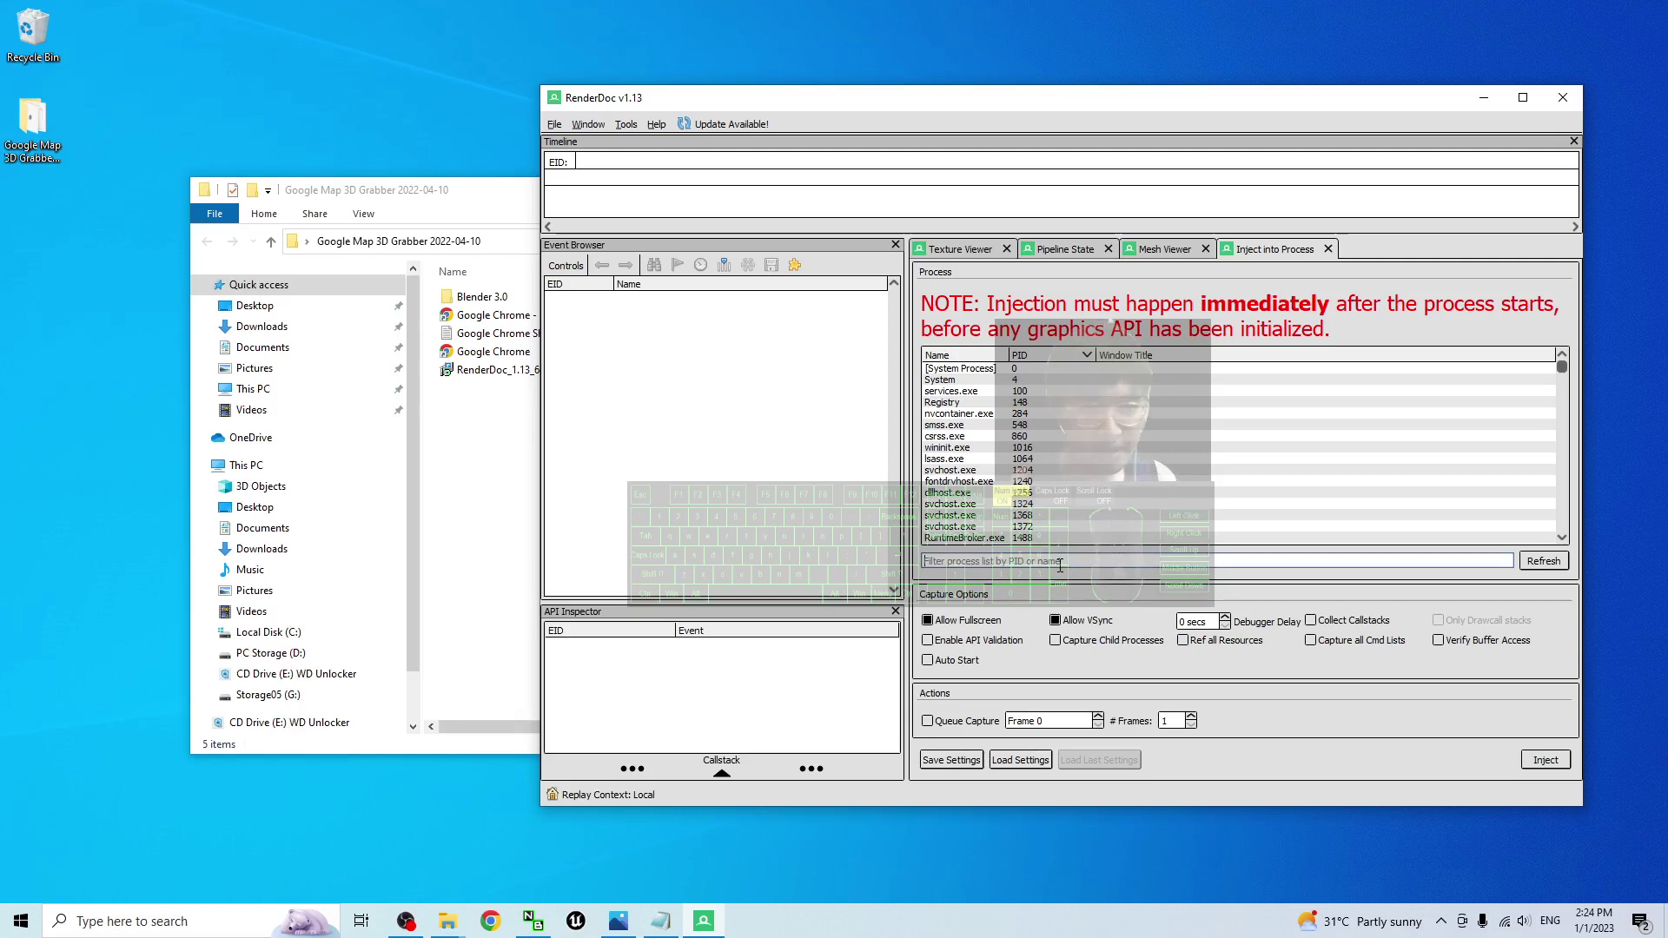
pyautogui.write('chrome')
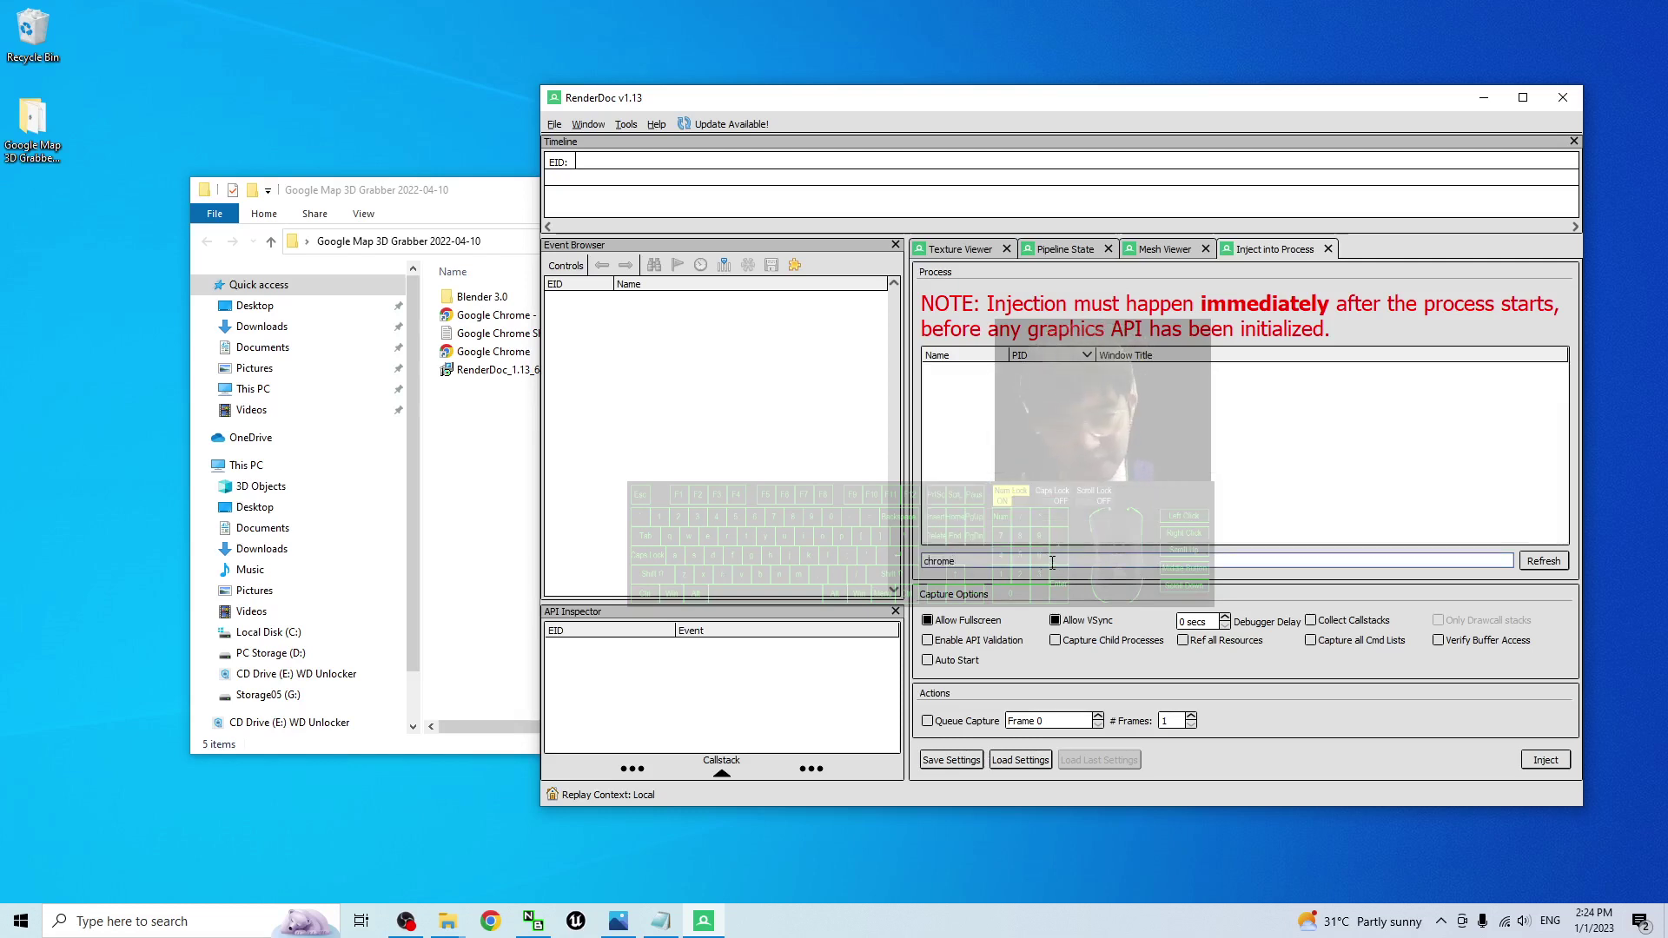
# Step: Refresh the "chrome"-filtered process list in RenderDoc
pyautogui.moveTo(990, 562); pyautogui.dragTo(921, 562)
pyautogui.click(973, 562)
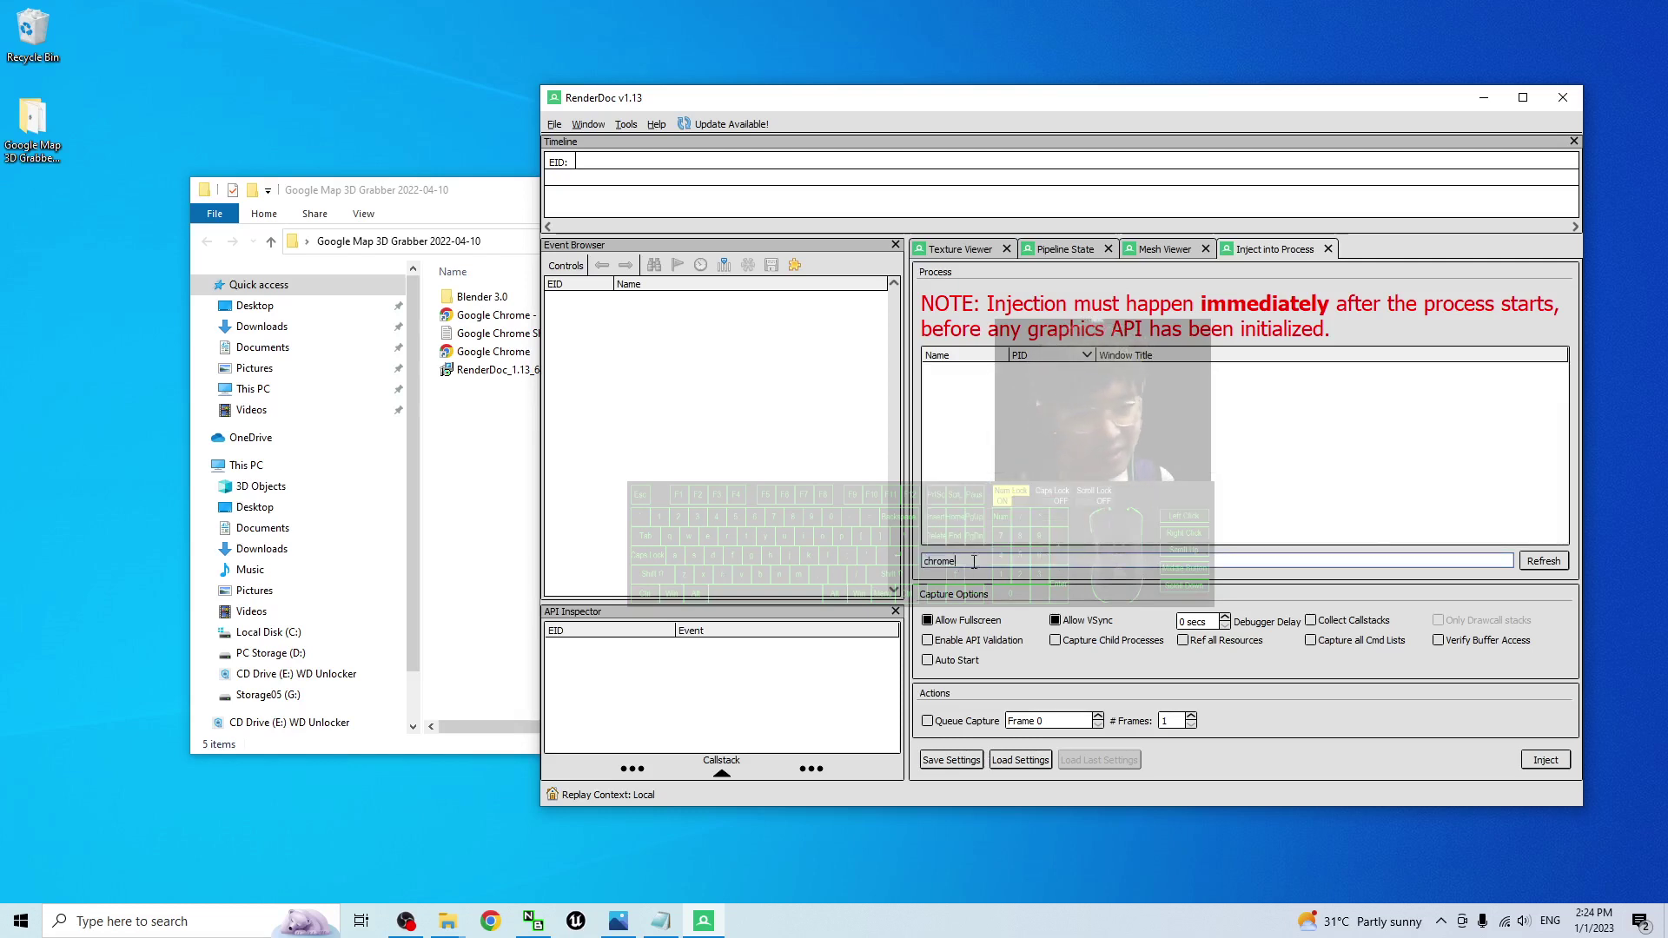
pyautogui.click(1531, 562)
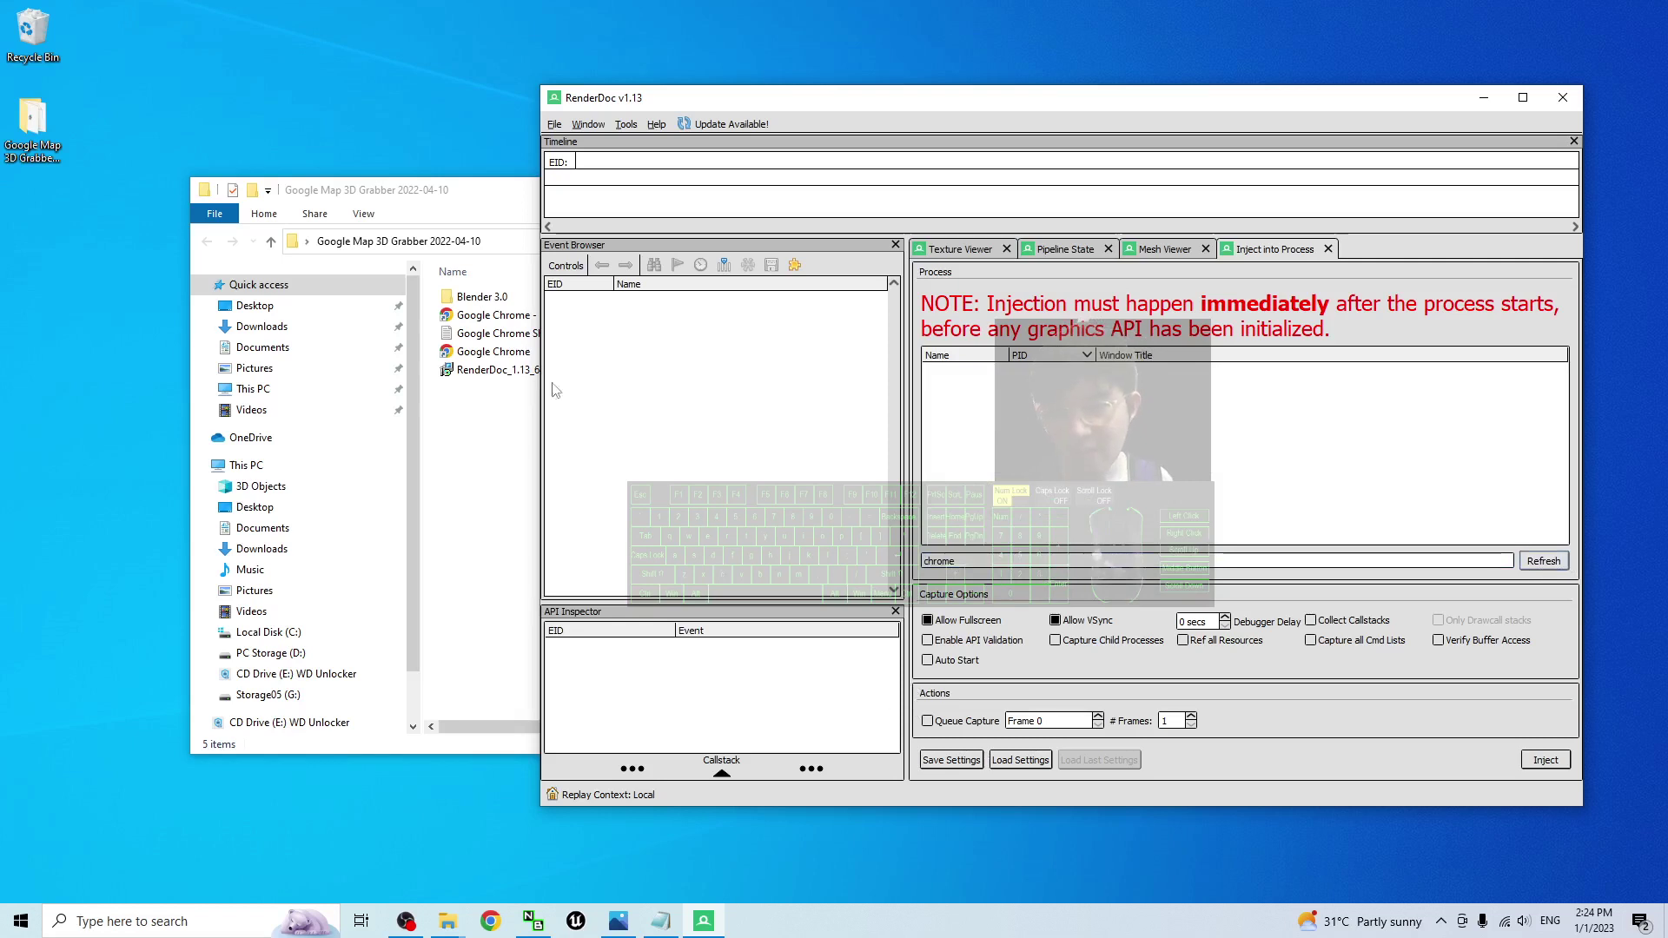
# Step: Launch the "Google Chrome - RenderDoc" shortcut from the grabber folder and arrange its windows so the GPU process ID and process list are readable
pyautogui.moveTo(485, 191); pyautogui.dragTo(391, 209)
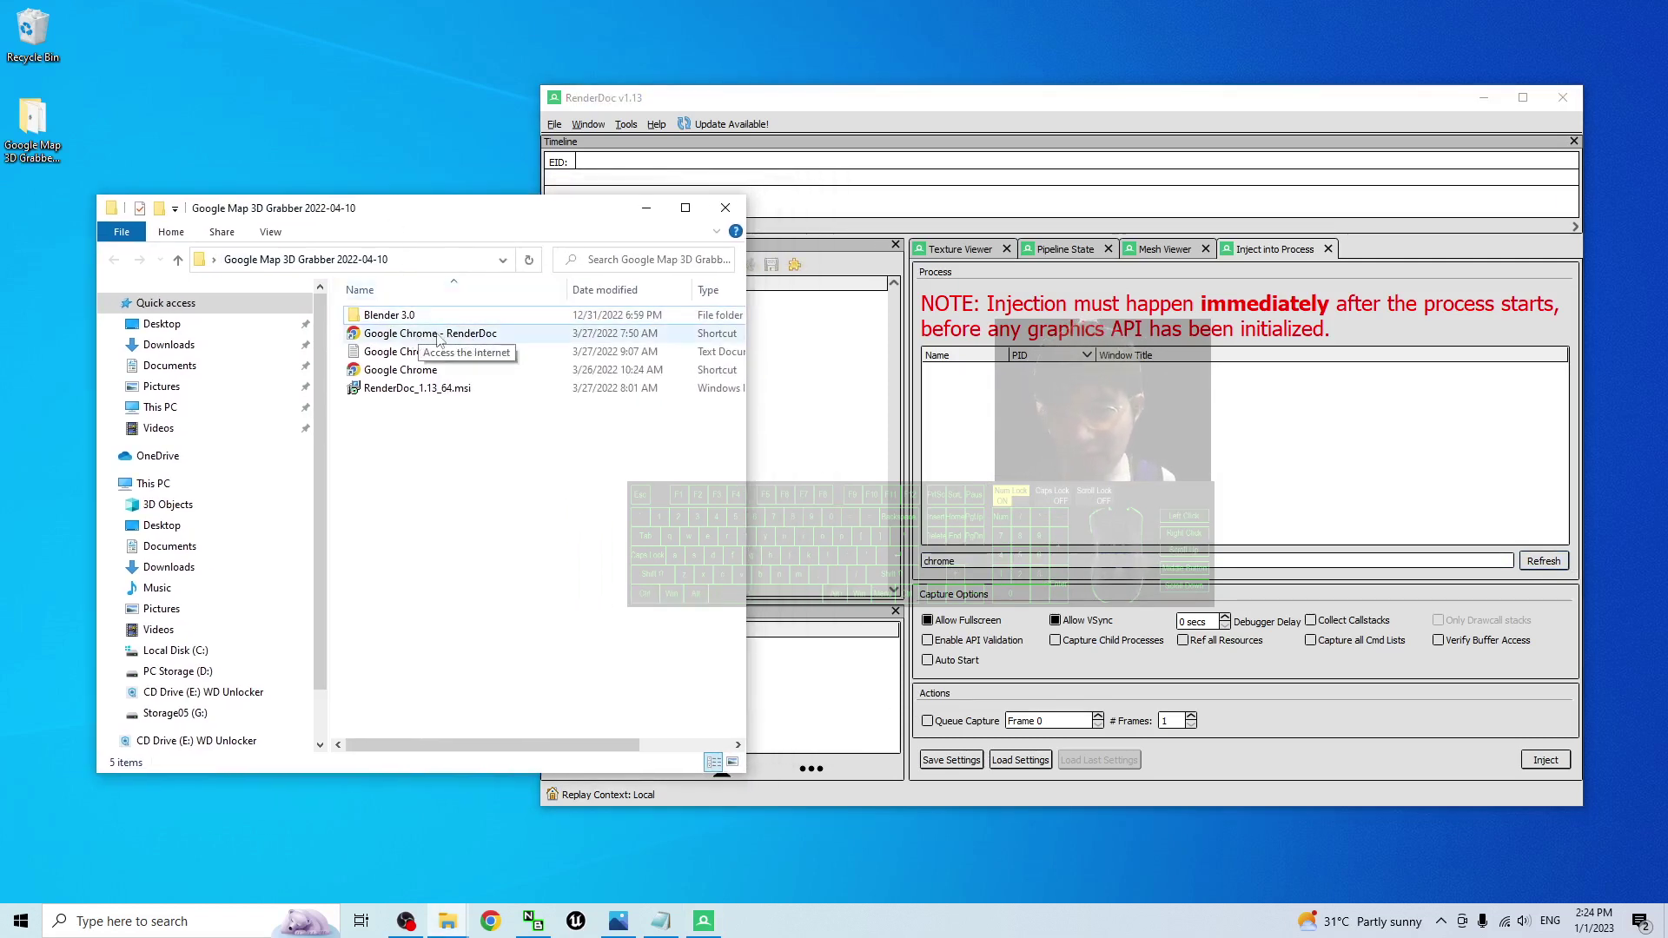
pyautogui.doubleClick(410, 336)
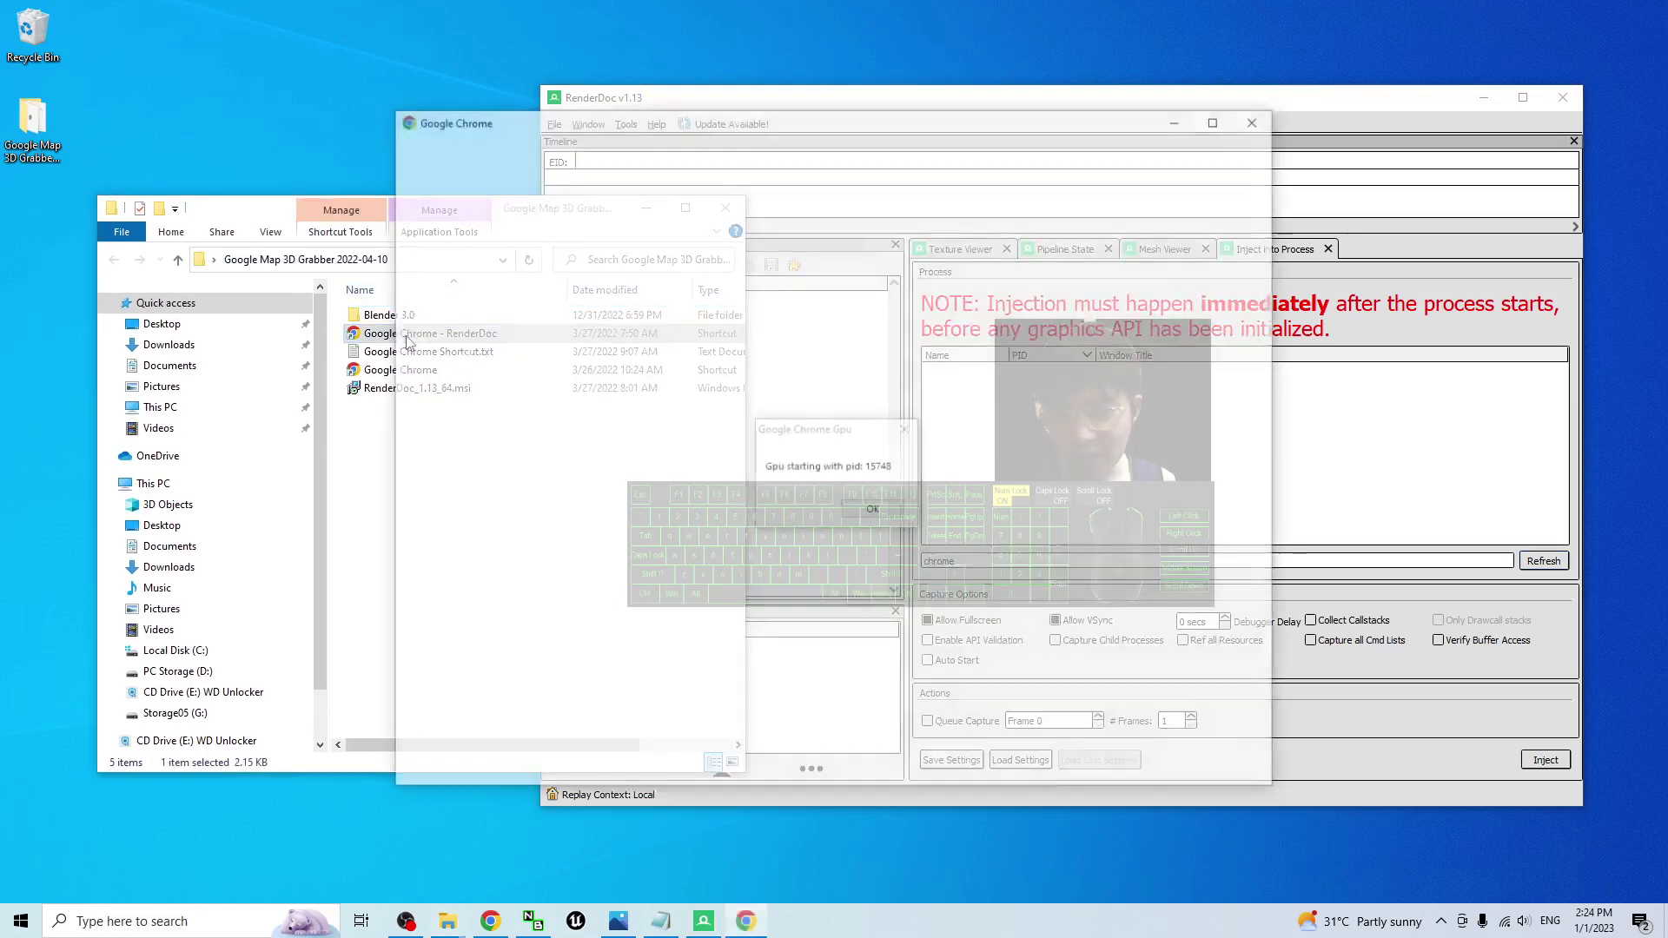
pyautogui.moveTo(914, 132); pyautogui.dragTo(363, 191)
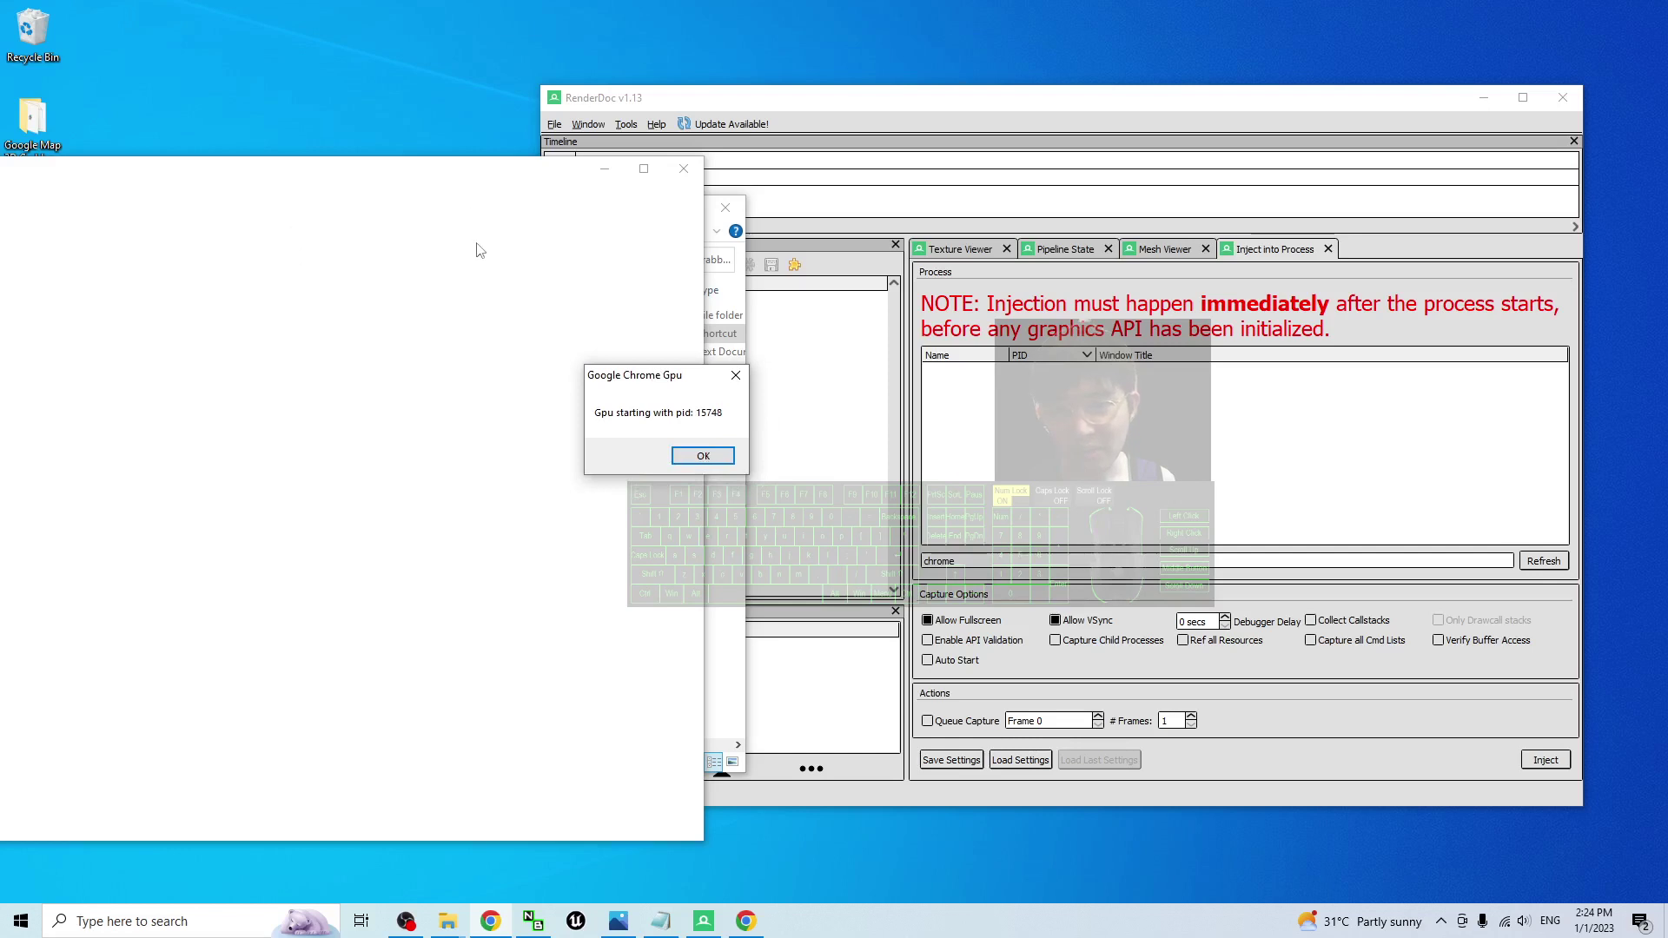
pyautogui.moveTo(669, 391); pyautogui.dragTo(627, 397)
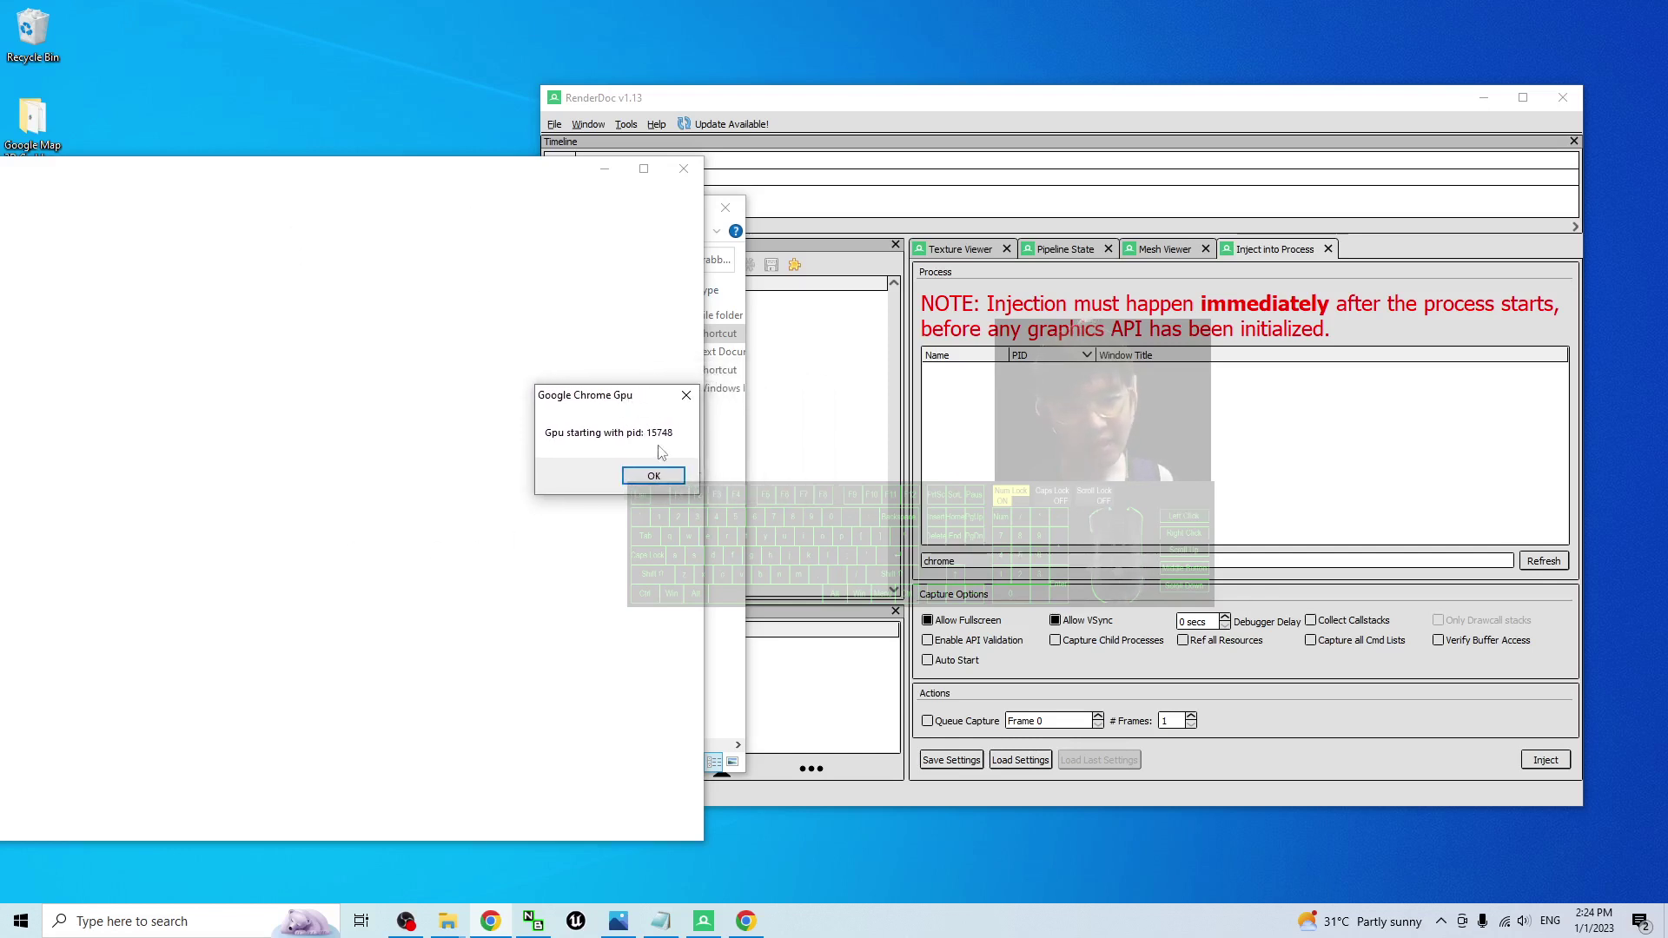
# Step: Refresh the process list and inject RenderDoc into the chrome.exe process titled "Google Chrome Gpu"
pyautogui.click(1543, 563)
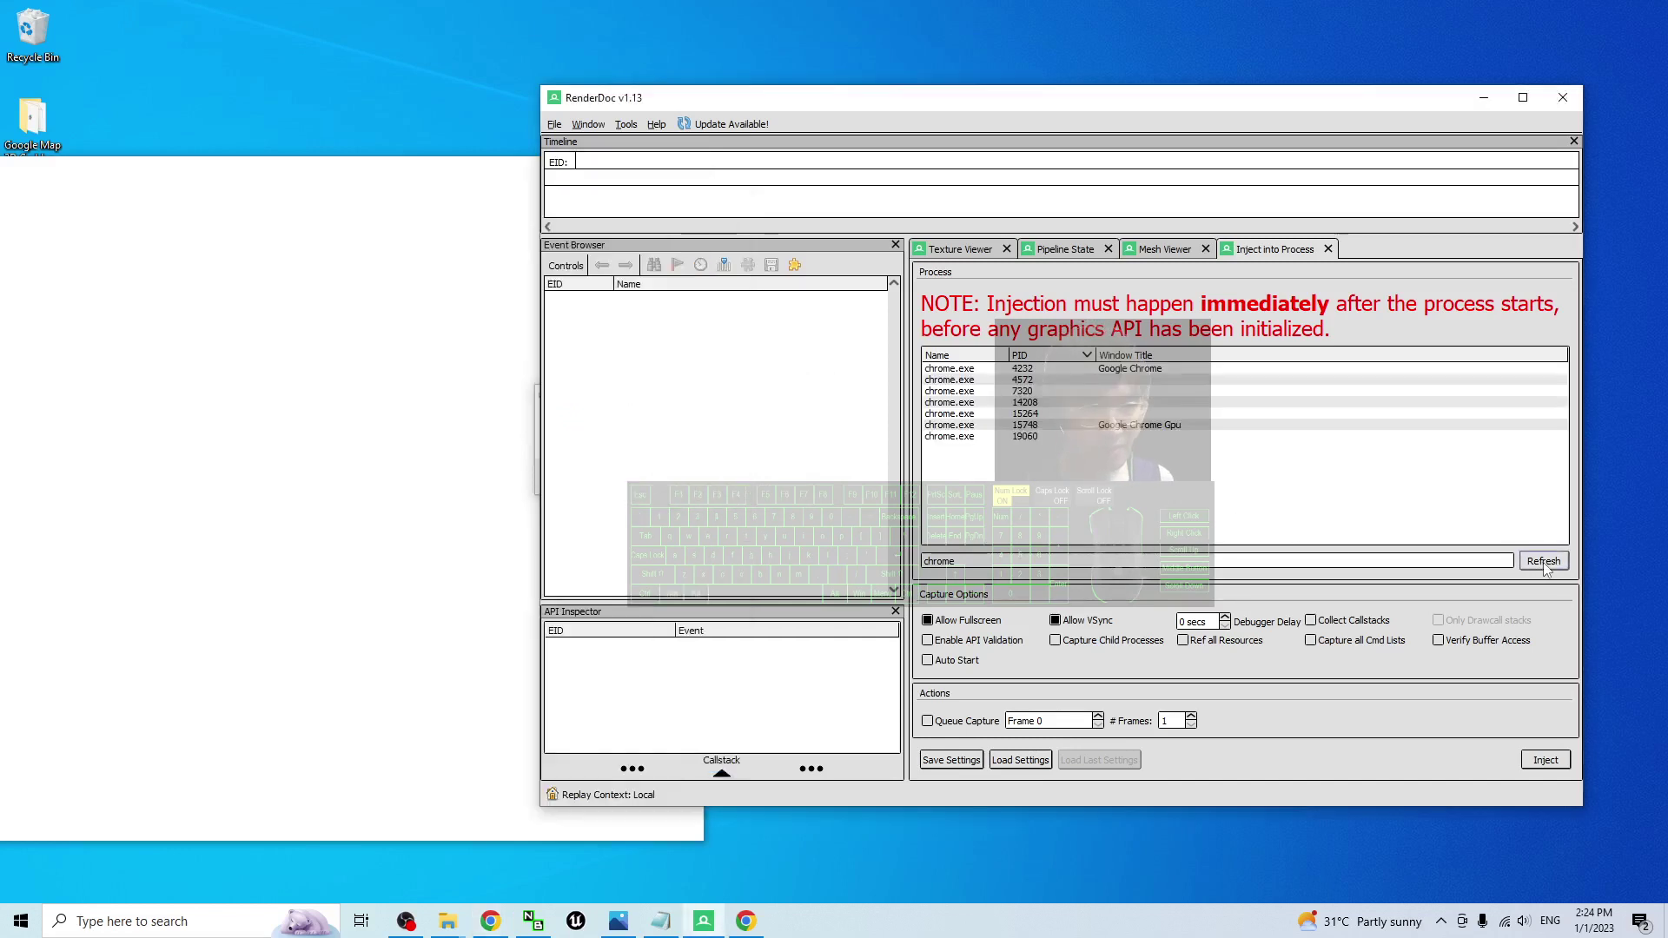
pyautogui.click(1116, 428)
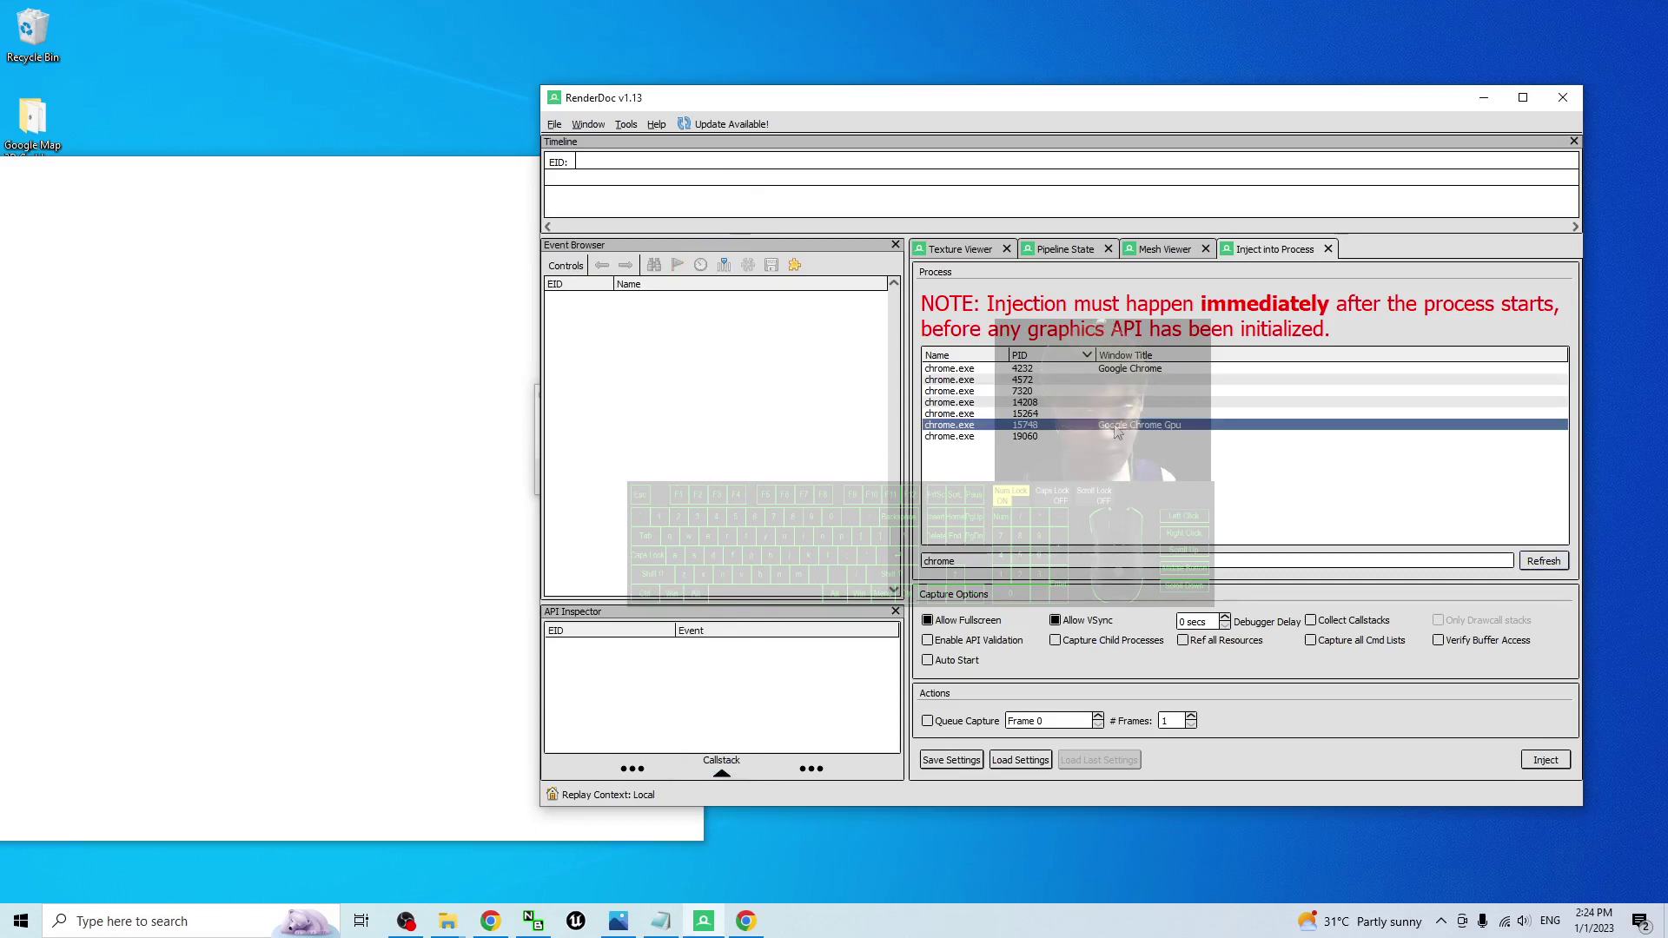
pyautogui.click(1545, 761)
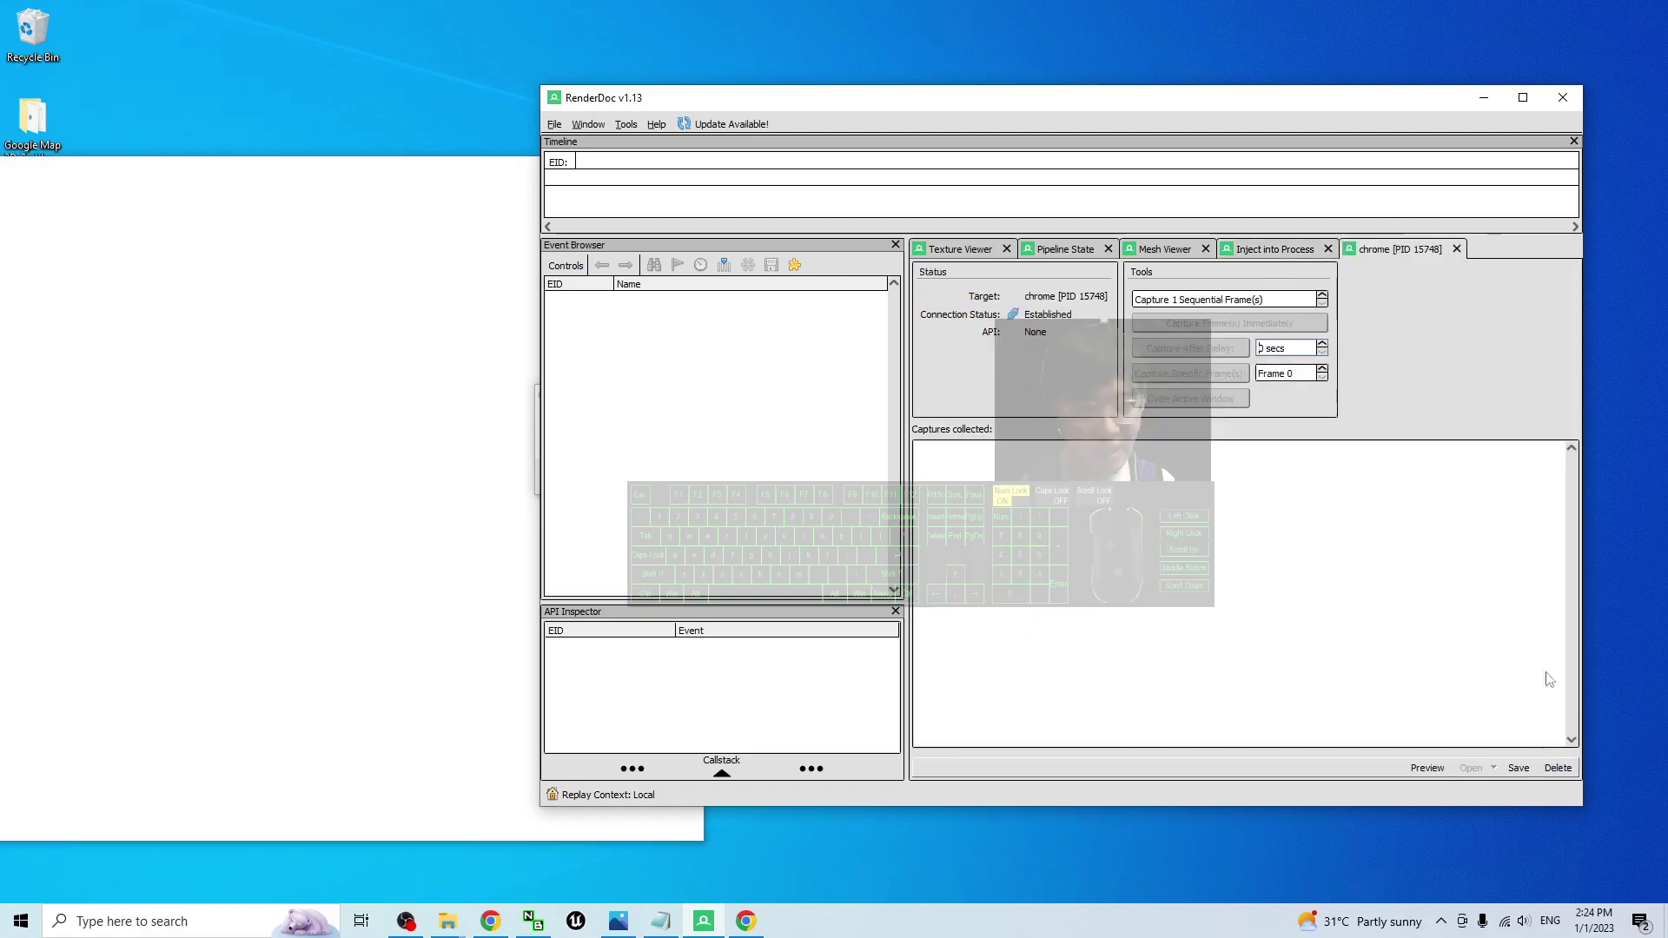
# Step: Dismiss the Google Chrome Gpu dialog and open Chrome with the "user" profile
pyautogui.click(1484, 98)
pyautogui.moveTo(604, 397); pyautogui.dragTo(858, 404)
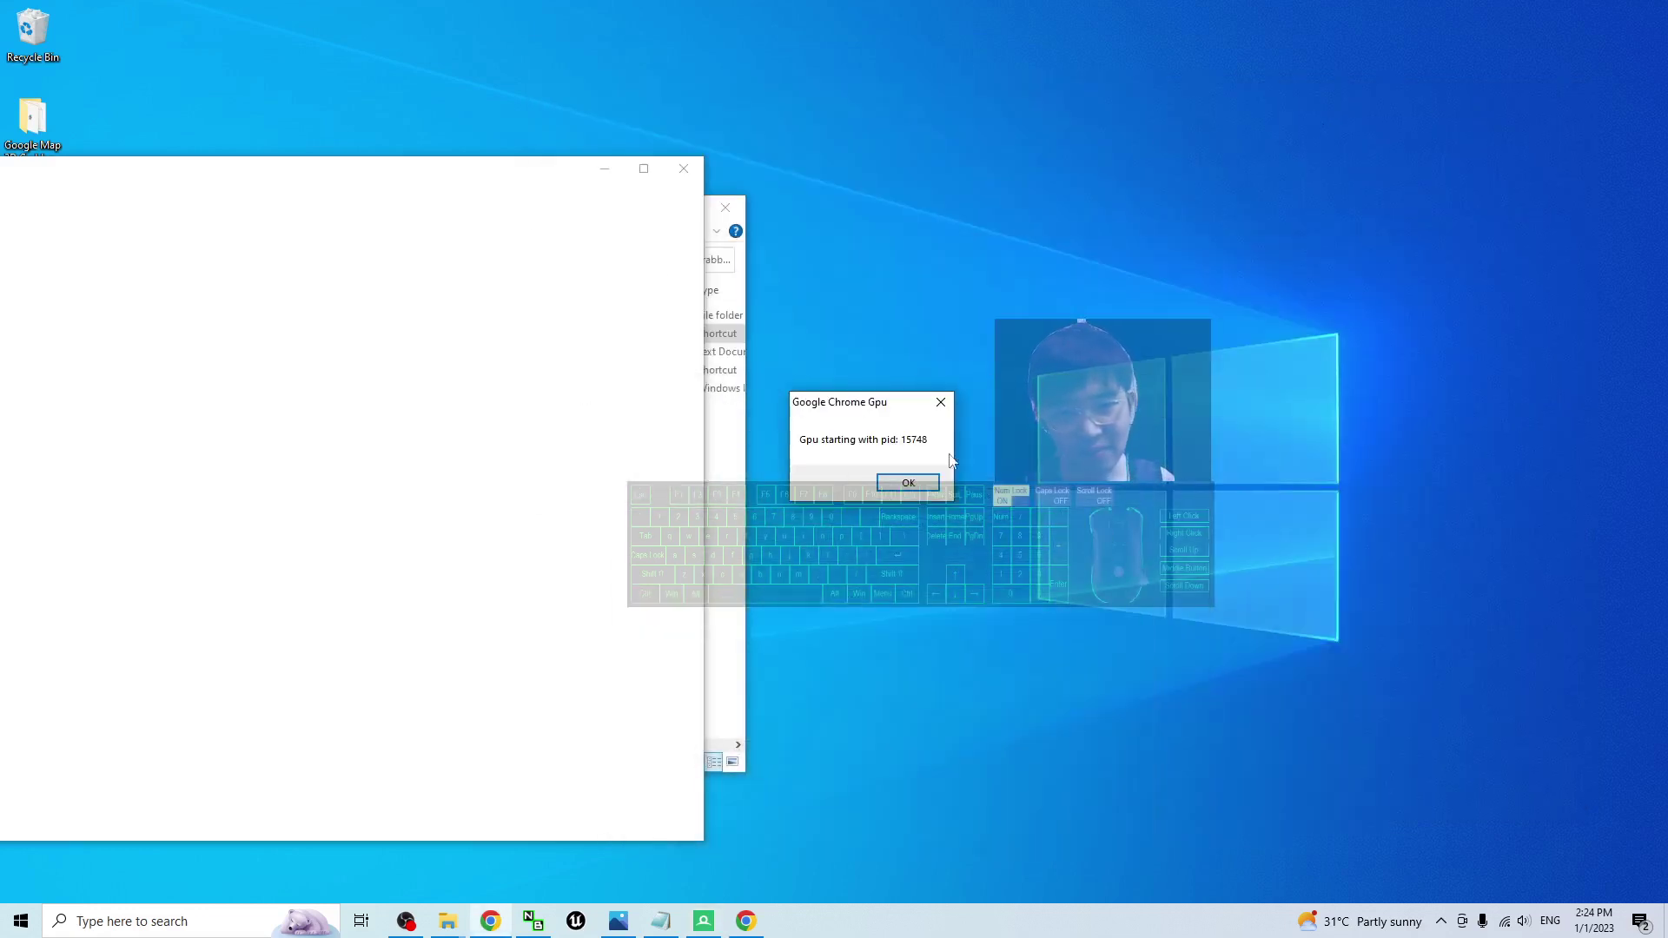
pyautogui.click(908, 482)
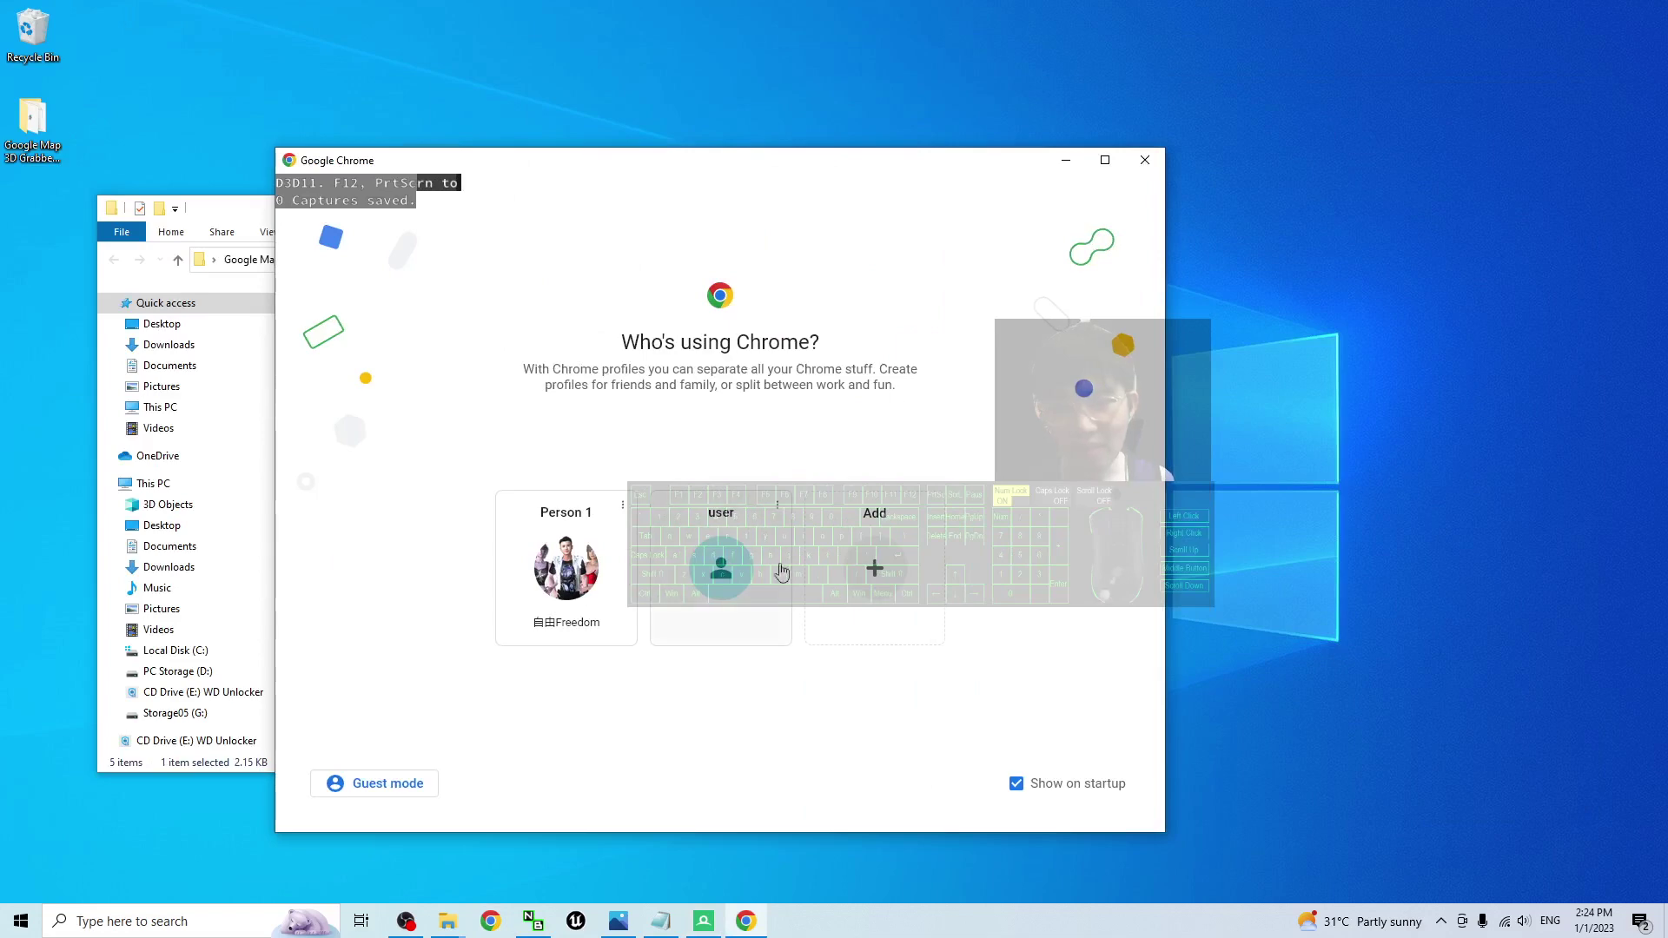
pyautogui.click(781, 571)
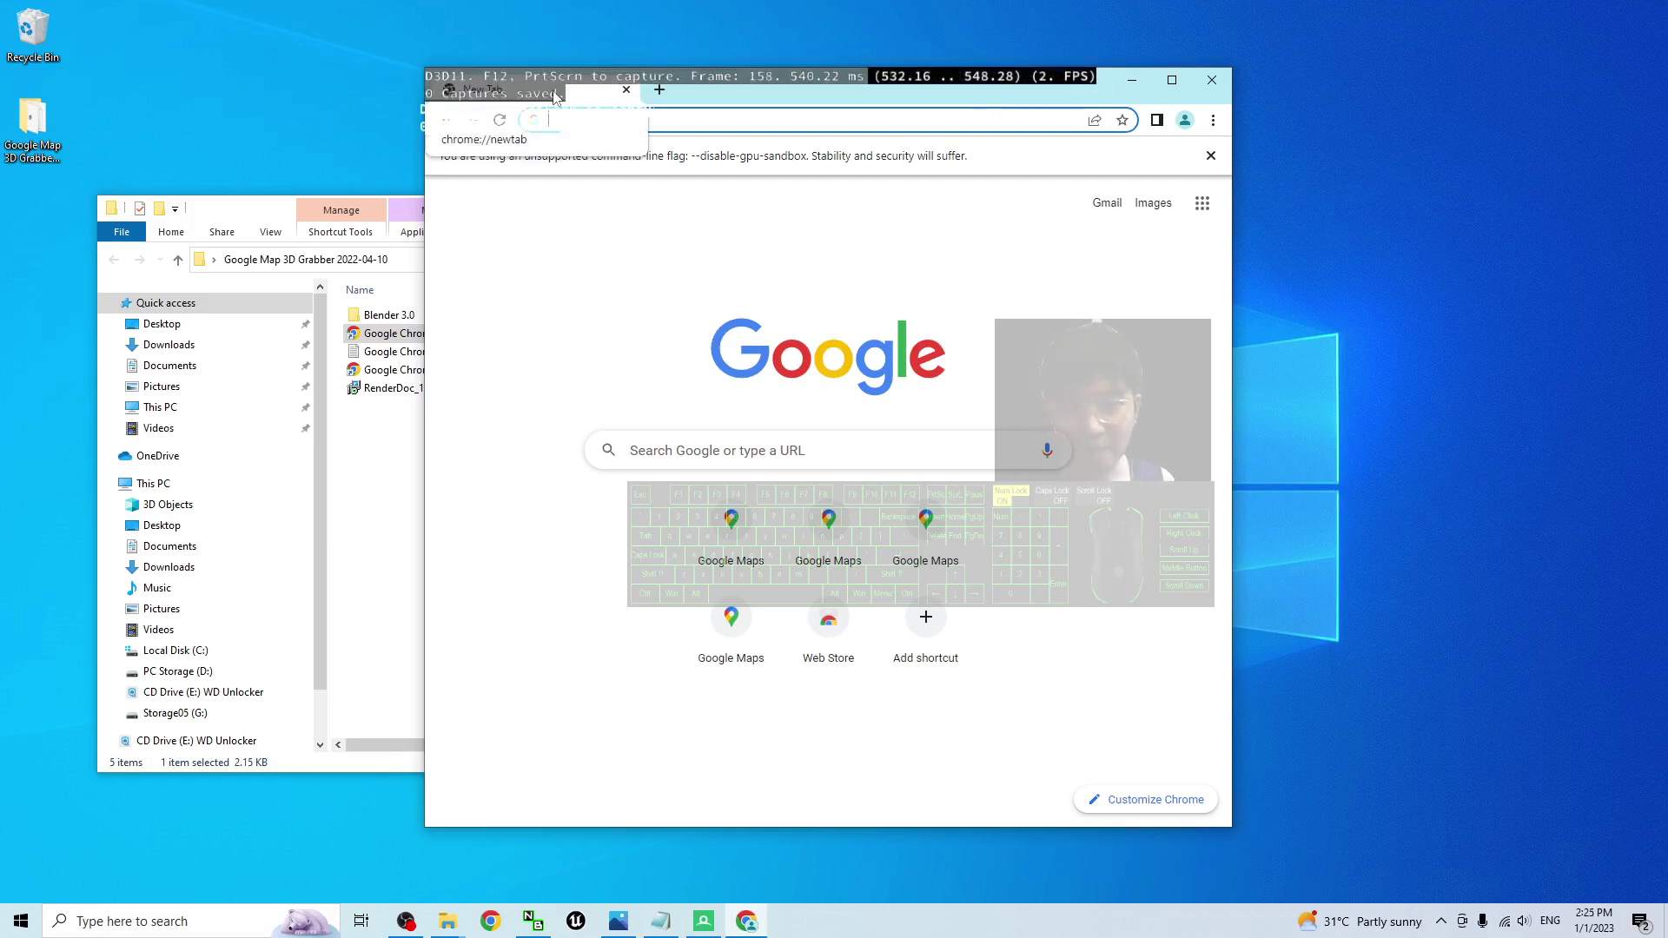
# Step: Go to maps.google.com in the injected Chrome window
pyautogui.moveTo(554, 95); pyautogui.dragTo(656, 85)
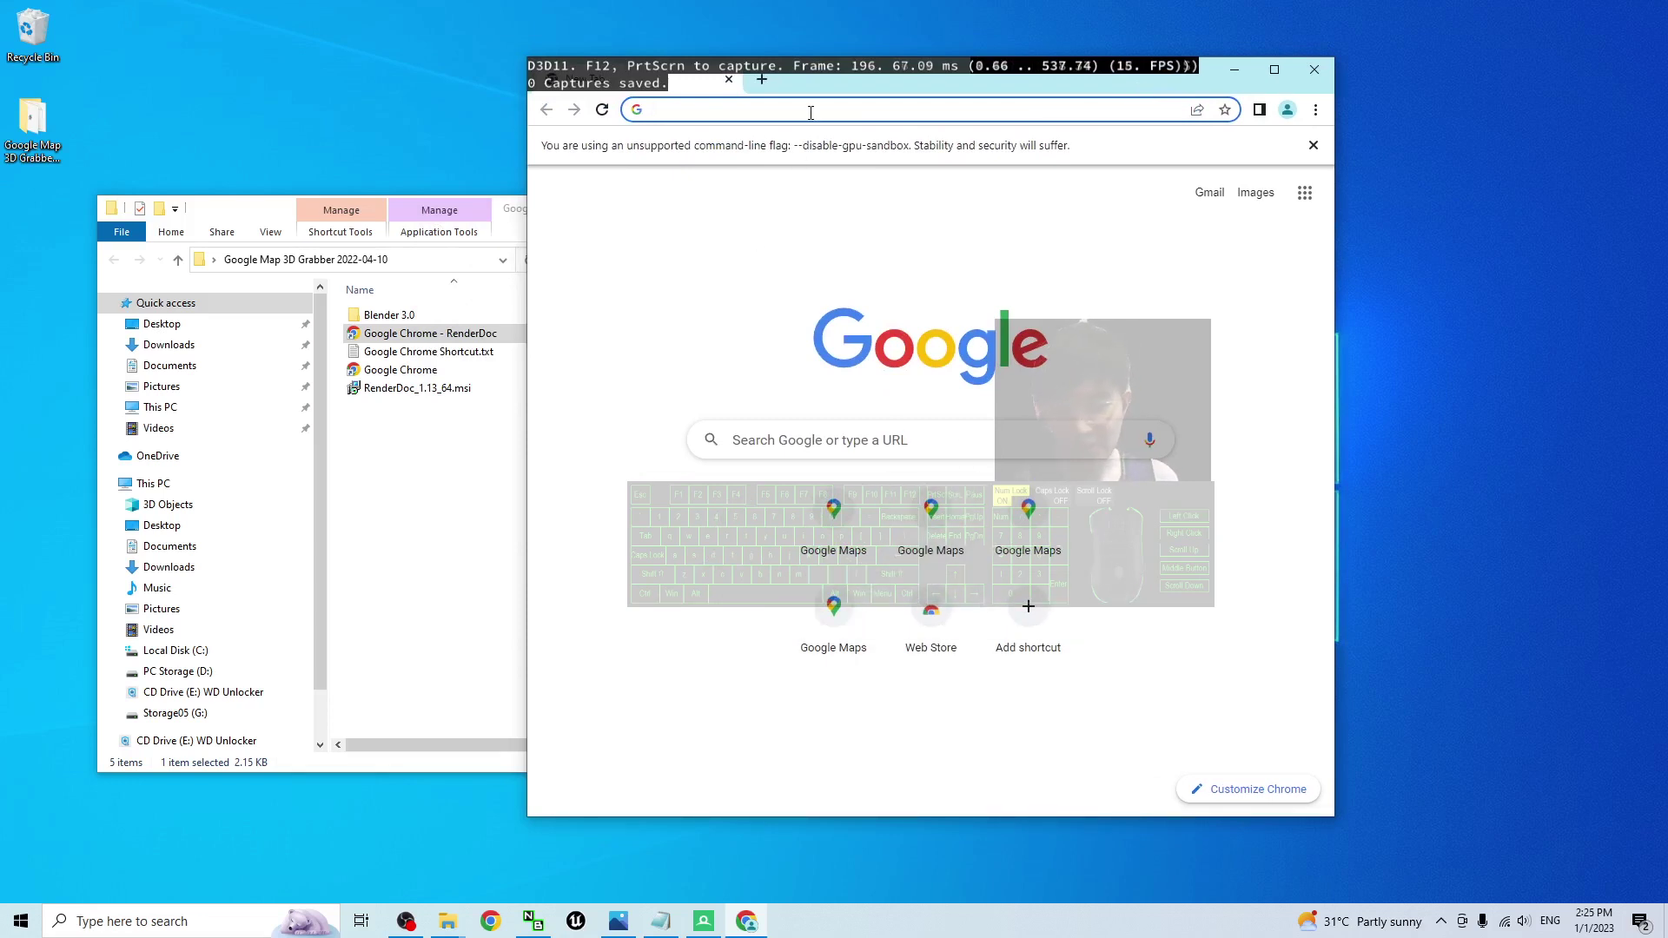
pyautogui.write('maps.google.')
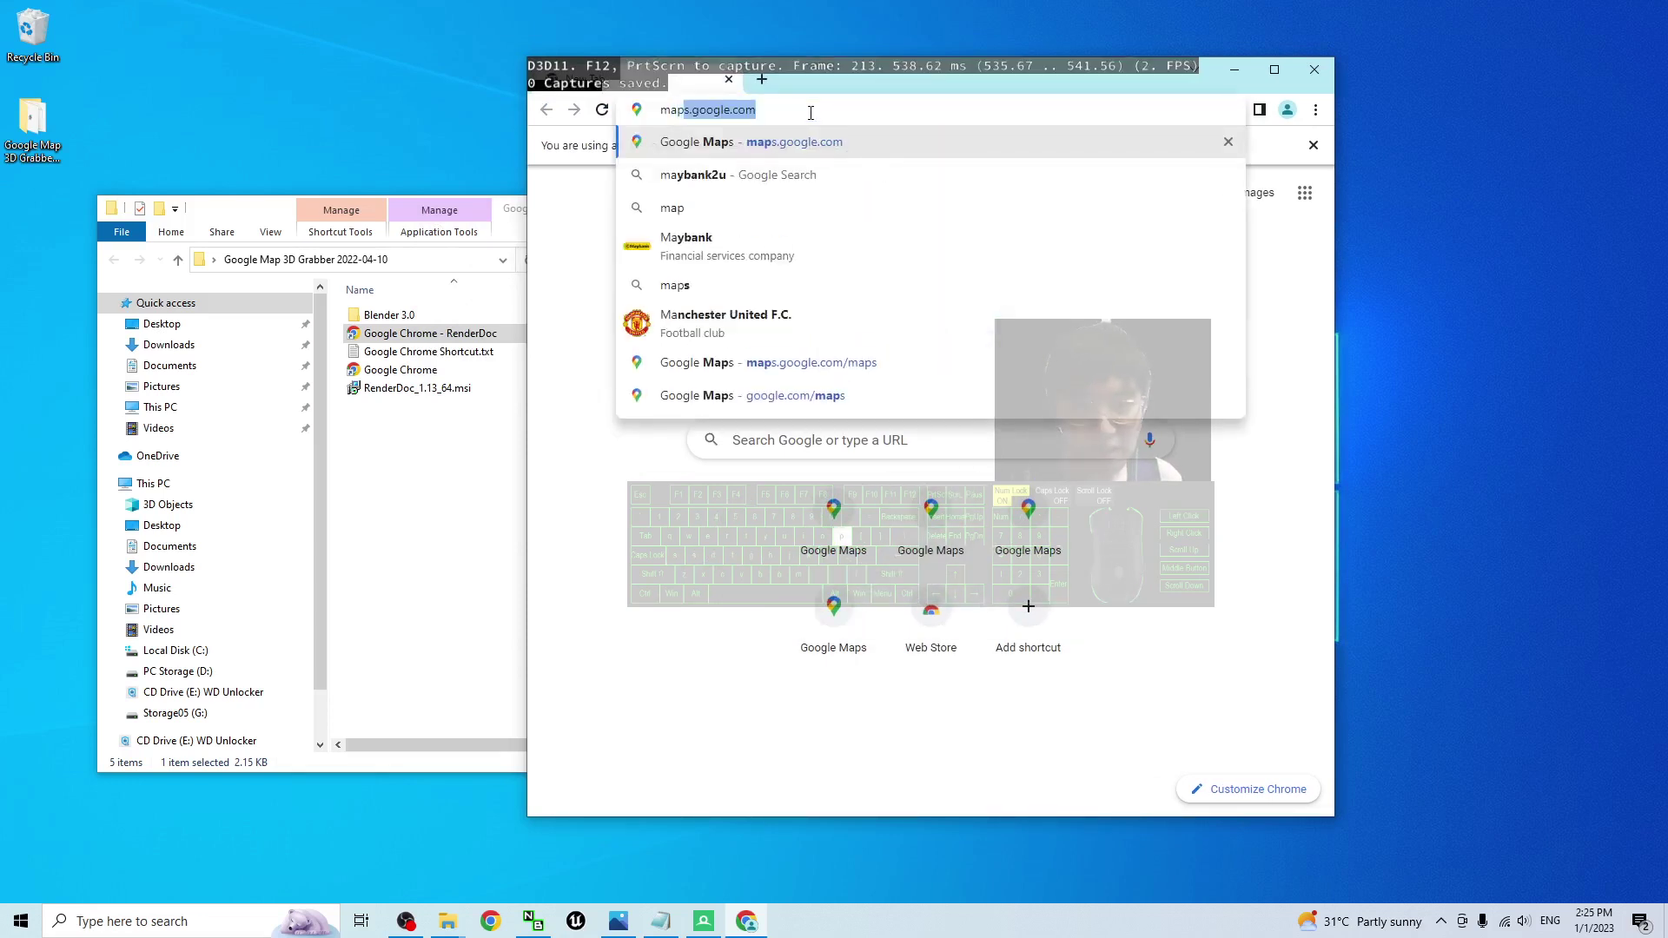
pyautogui.write('com/')
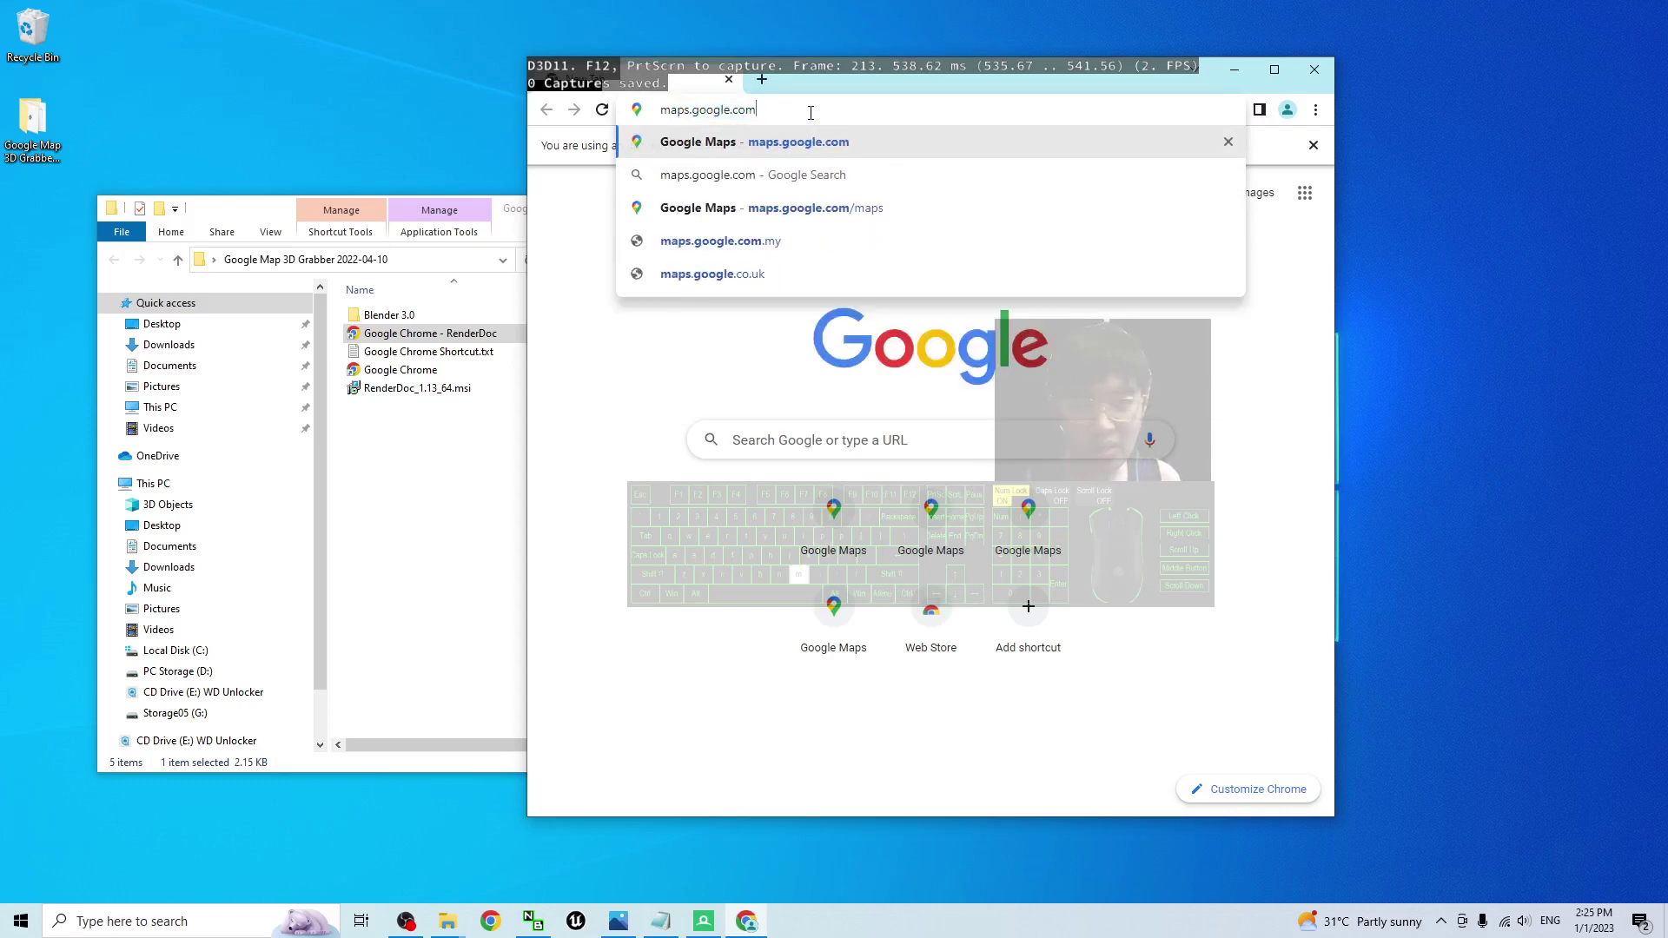
pyautogui.press('Return')
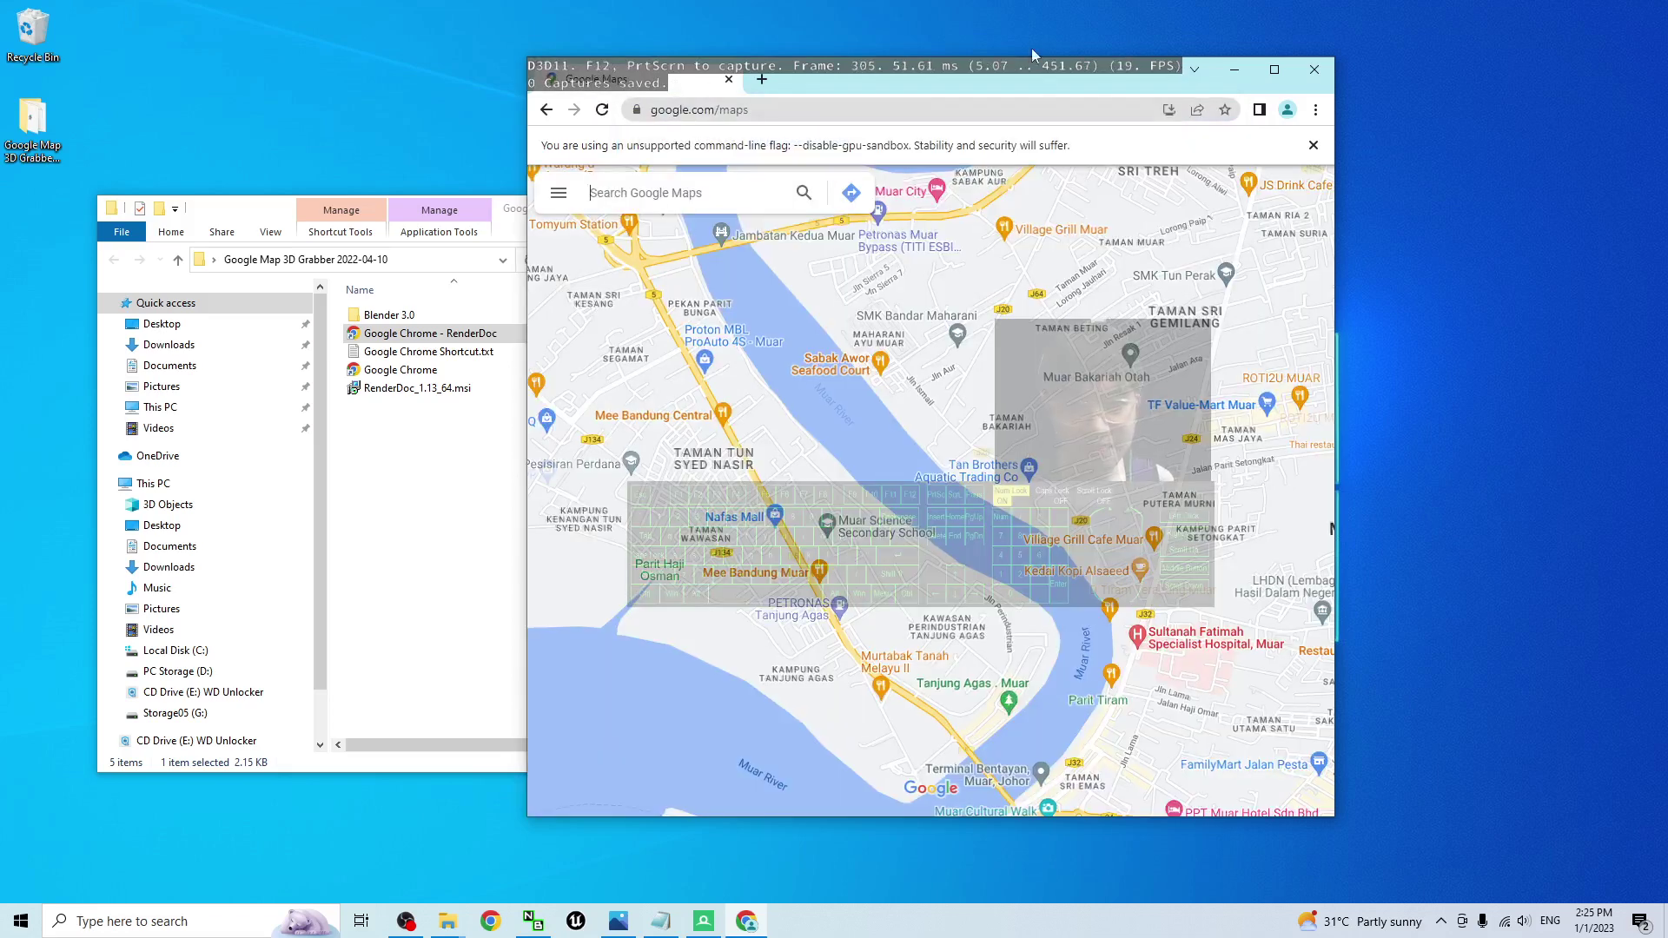
# Step: Maximise the Chrome window and switch Google Maps to the Satellite layer
pyautogui.click(1274, 70)
pyautogui.scroll(-6, 681, 368)
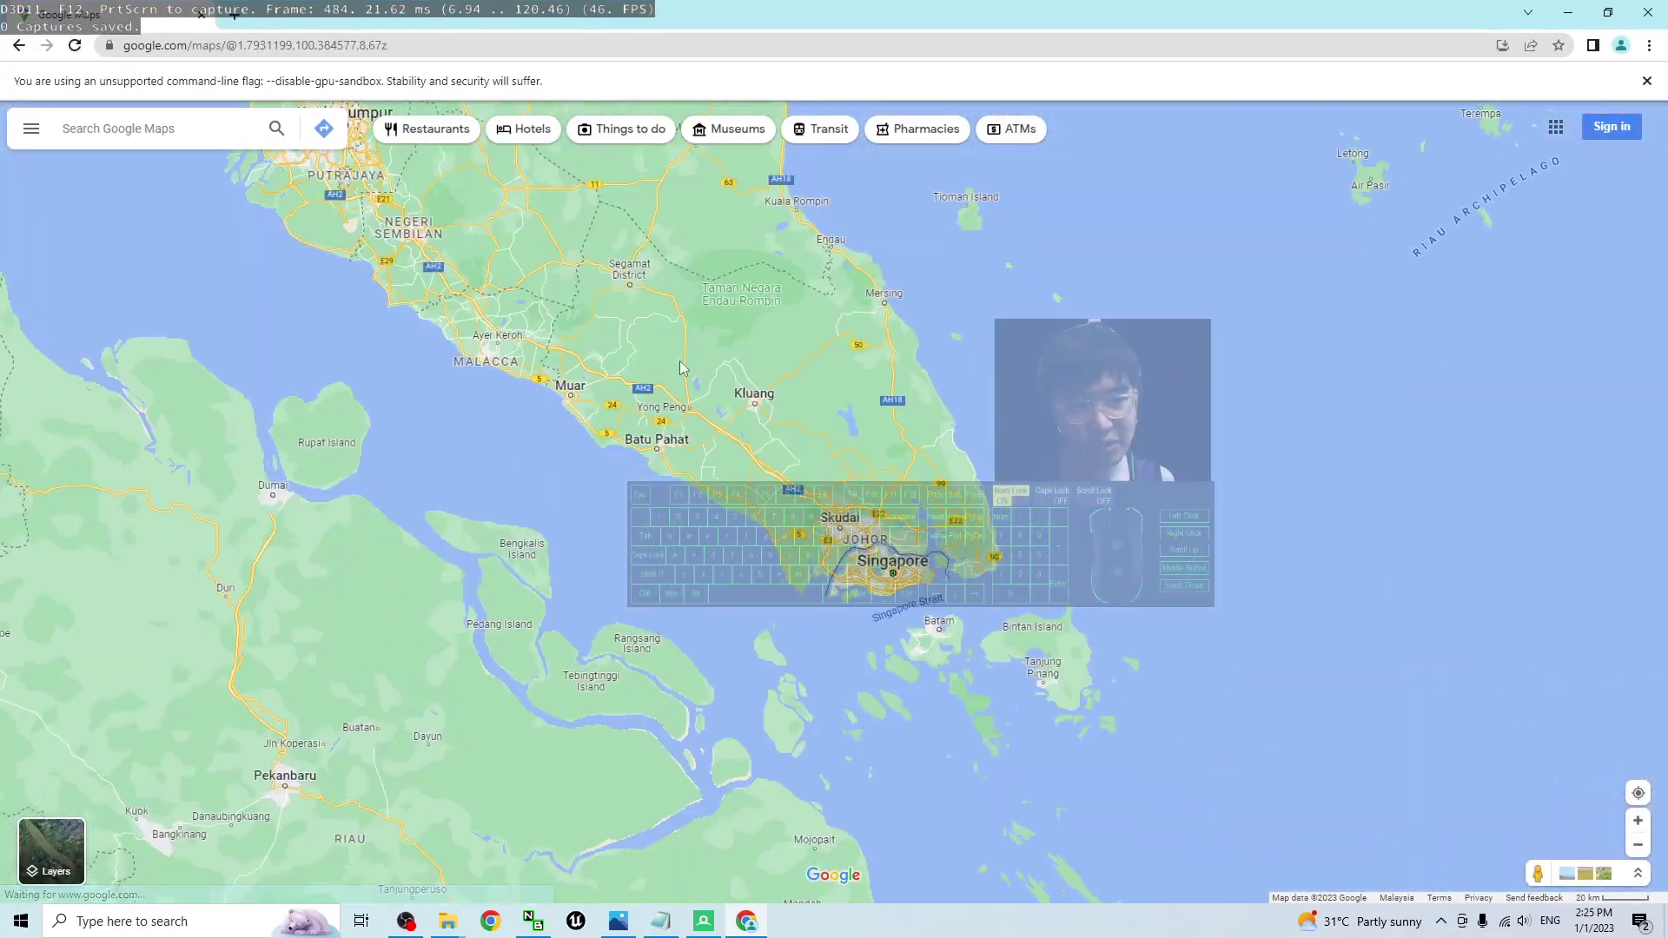
pyautogui.scroll(-4, 681, 368)
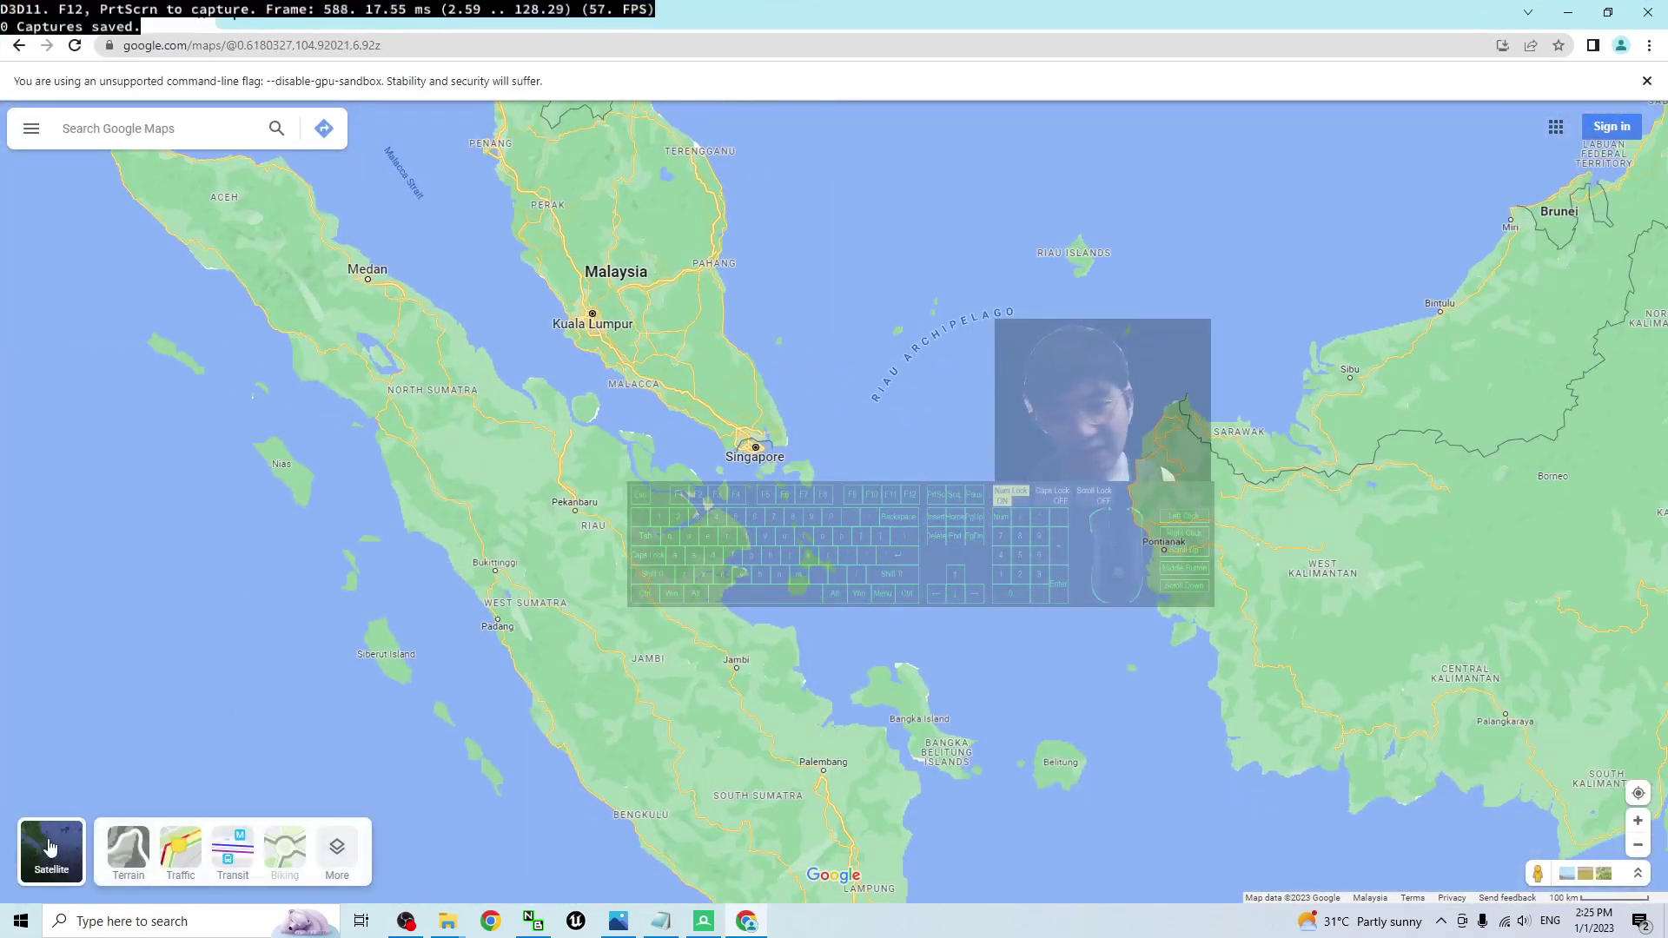
pyautogui.click(50, 847)
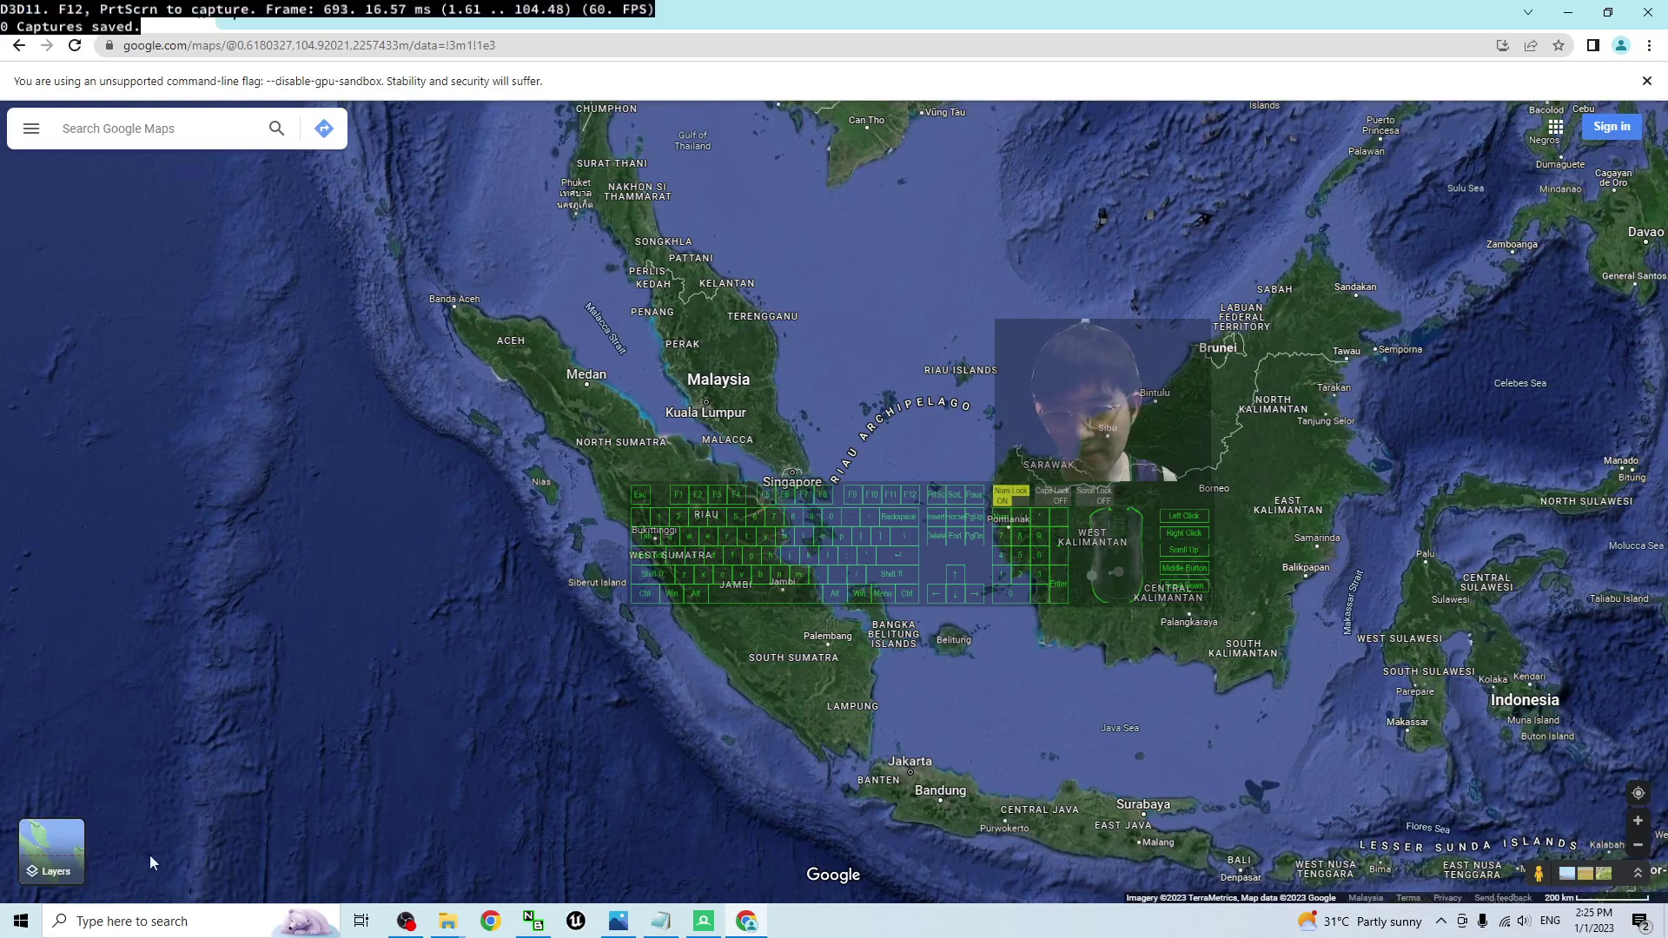
# Step: Turn on Globe view in the additional map details and close them
pyautogui.click(337, 852)
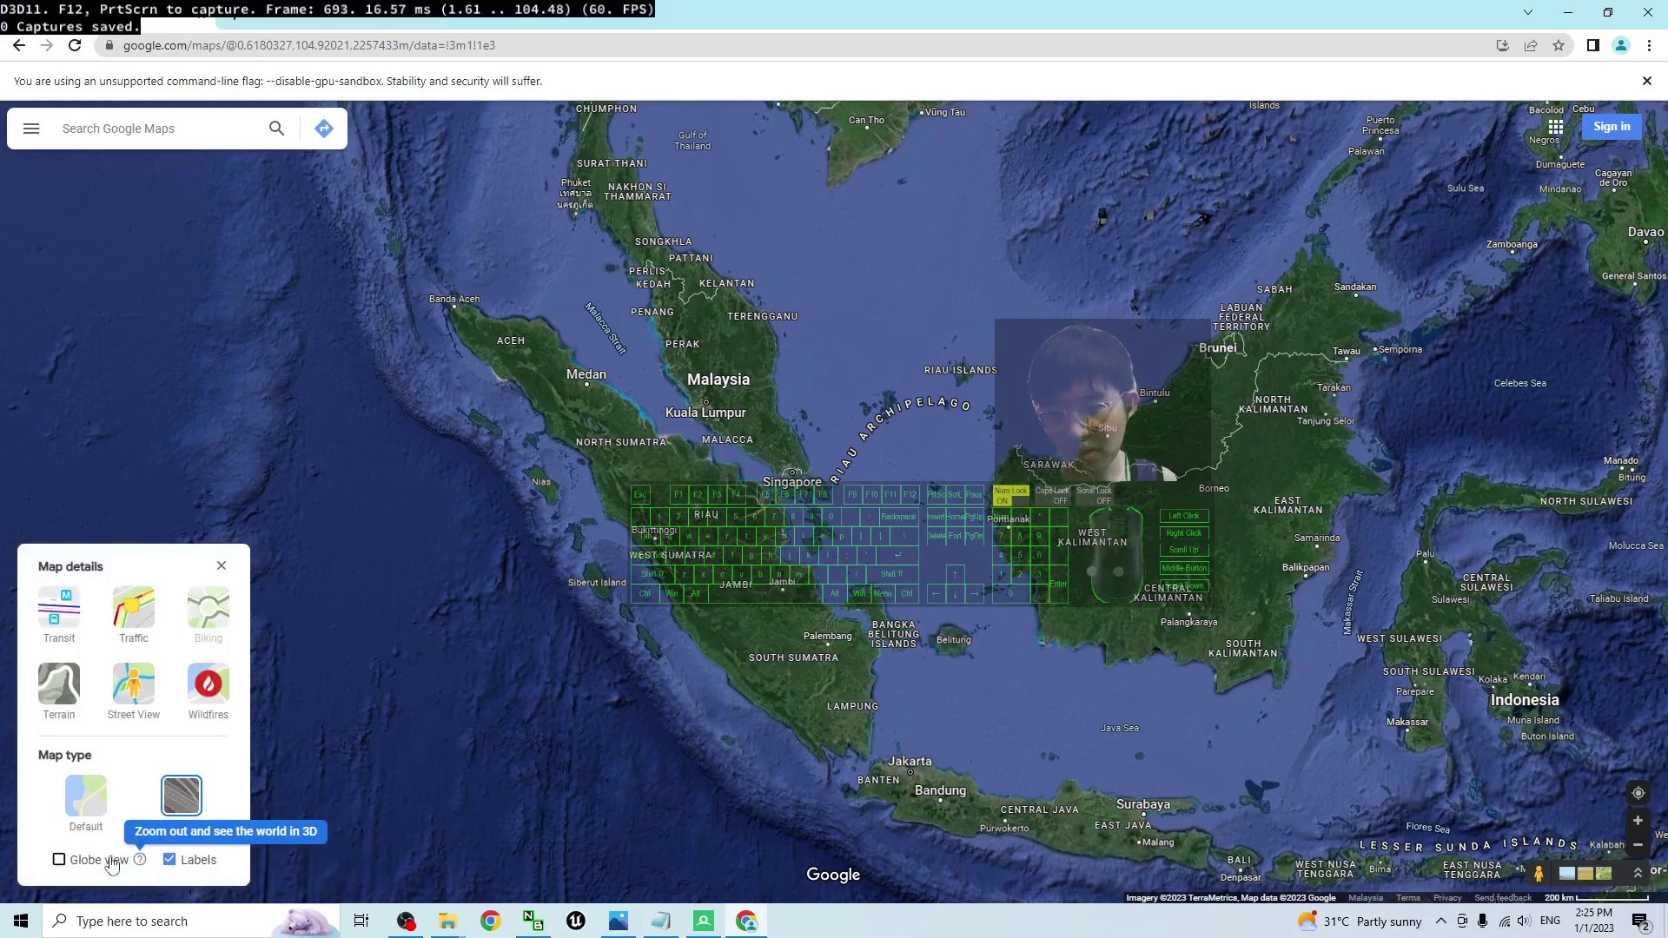
pyautogui.click(58, 862)
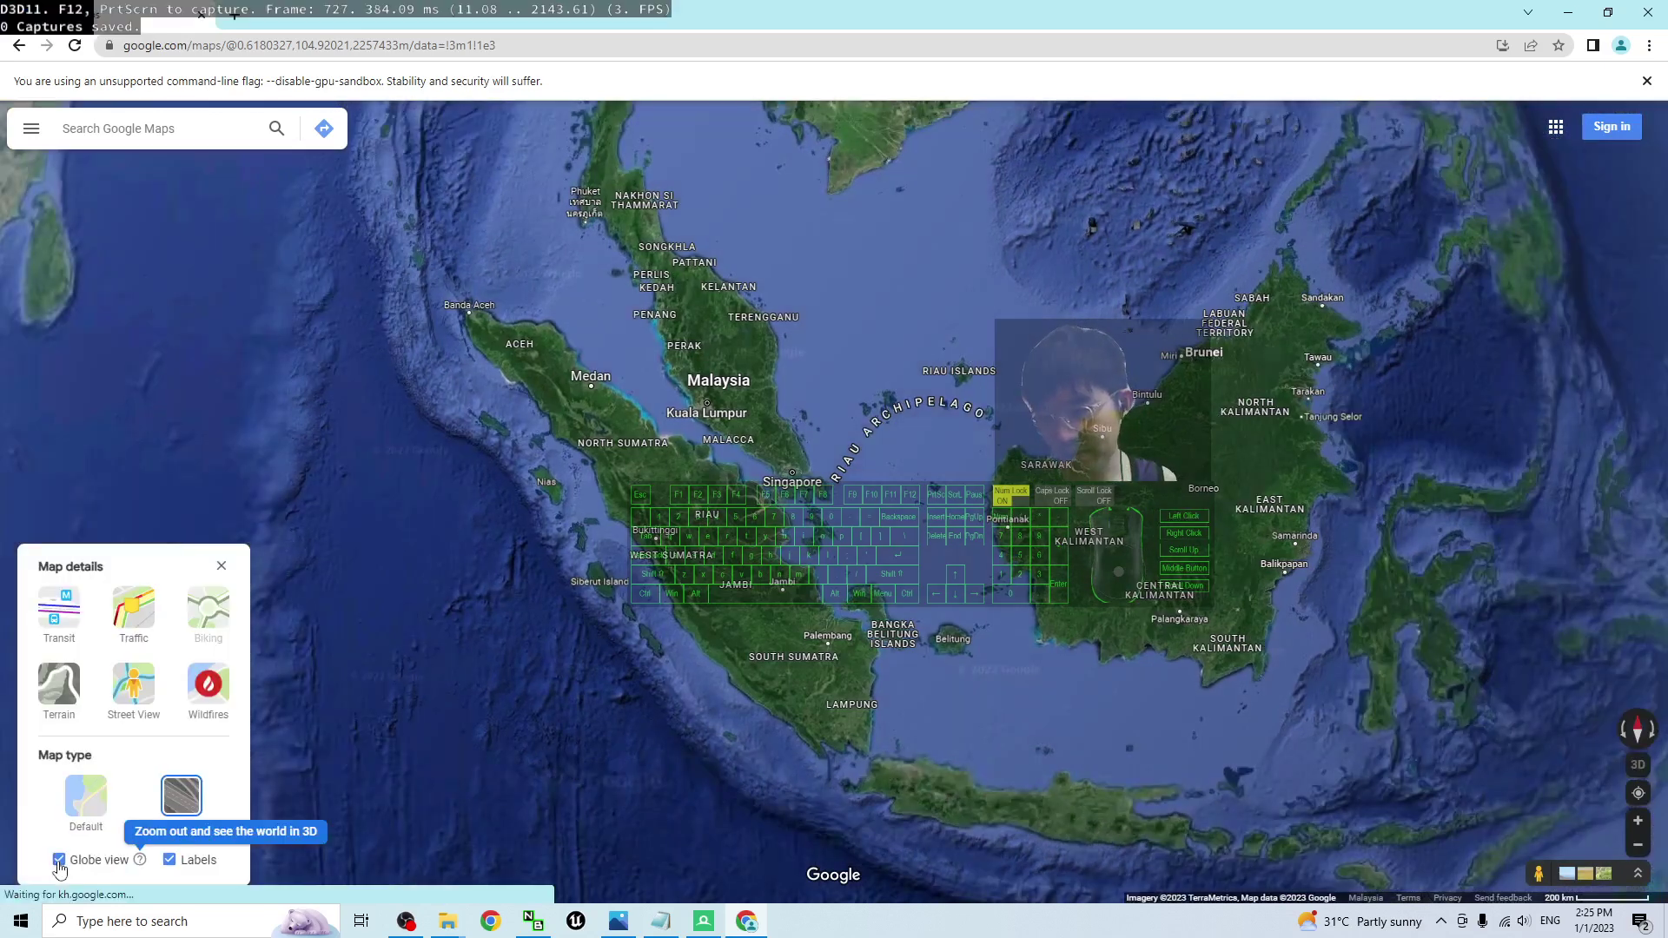
pyautogui.click(222, 567)
# Step: Zoom the globe out until the Space list is available and select Moon
pyautogui.scroll(-10, 990, 480)
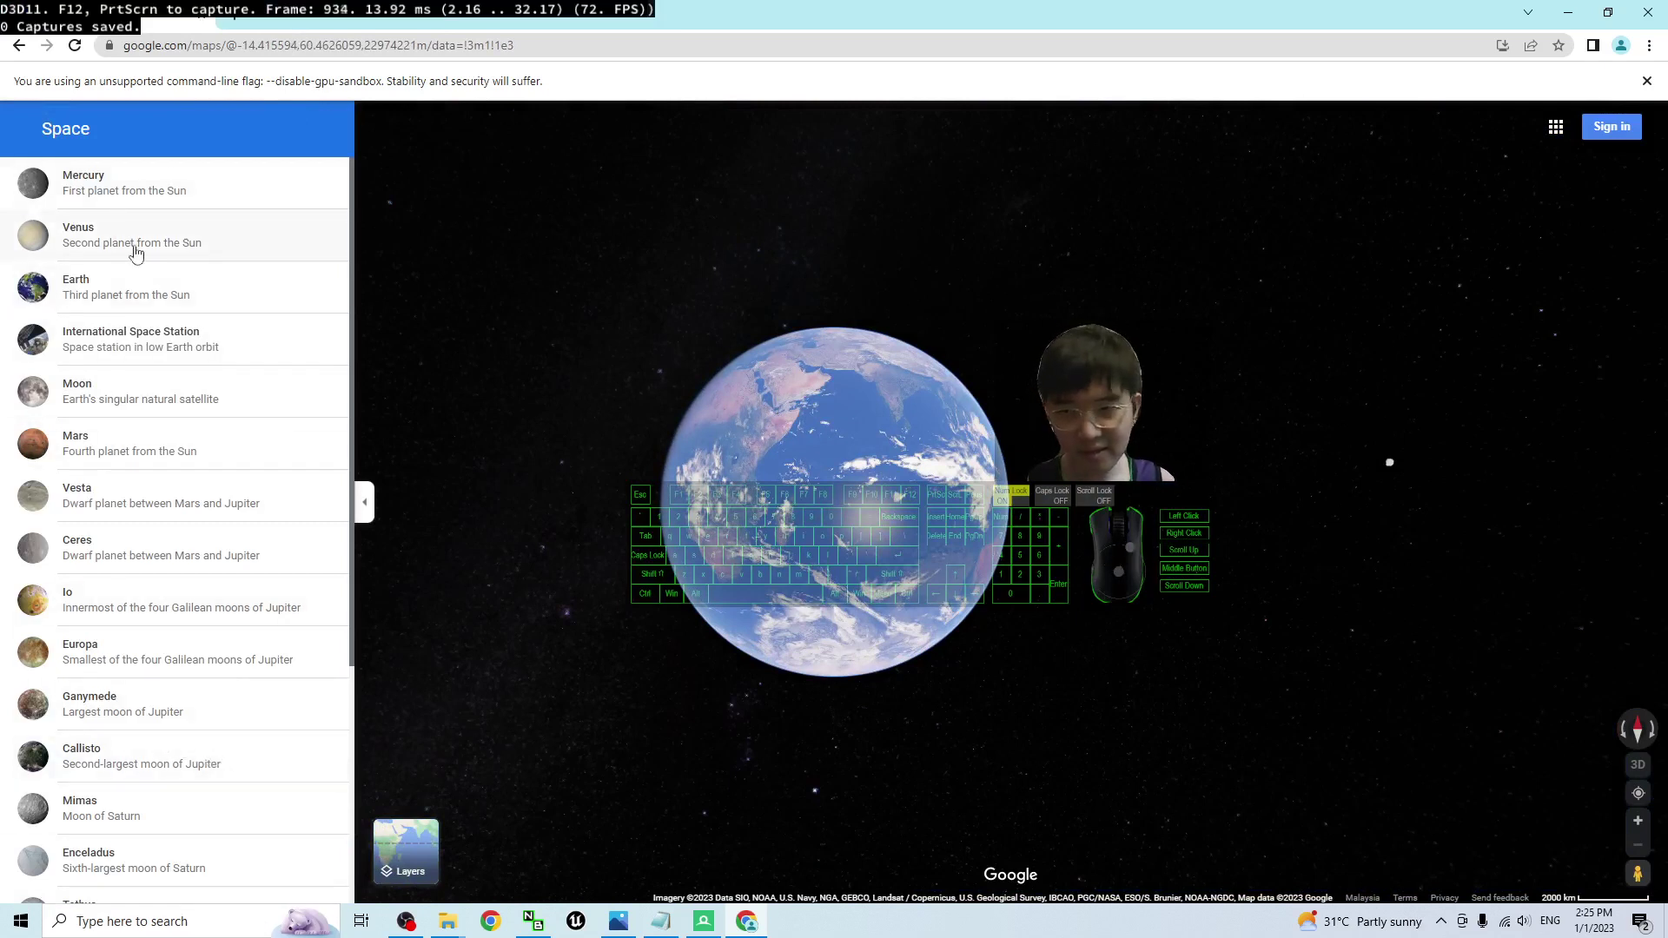
pyautogui.scroll(-2, 260, 717)
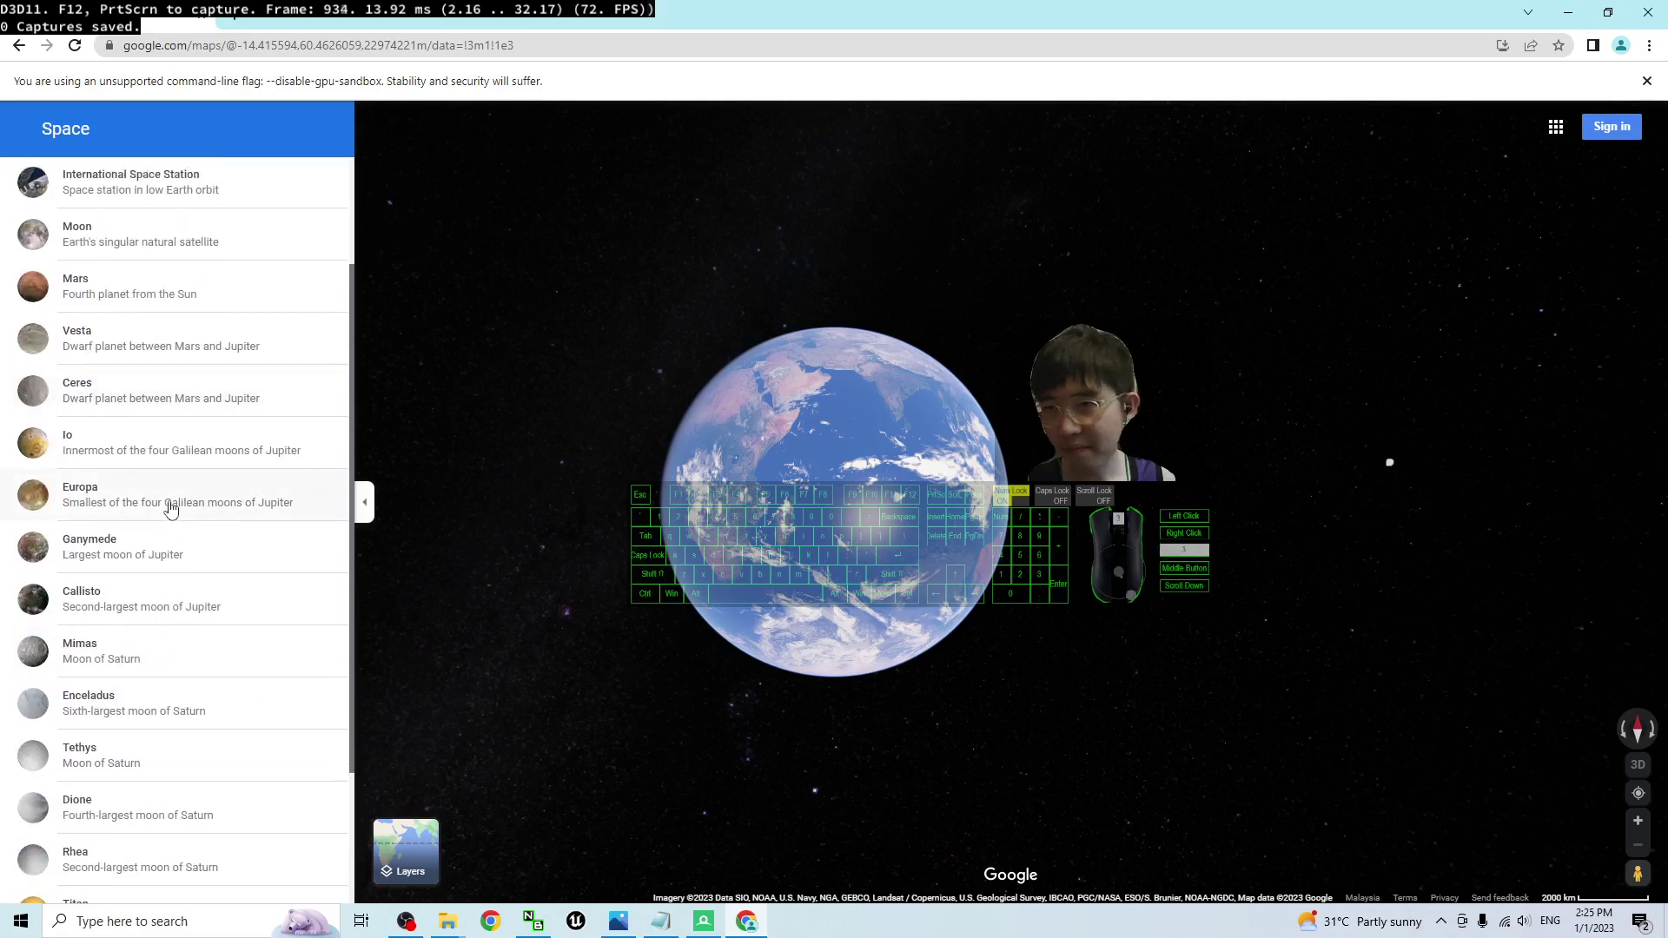
pyautogui.scroll(2, 139, 487)
pyautogui.click(122, 395)
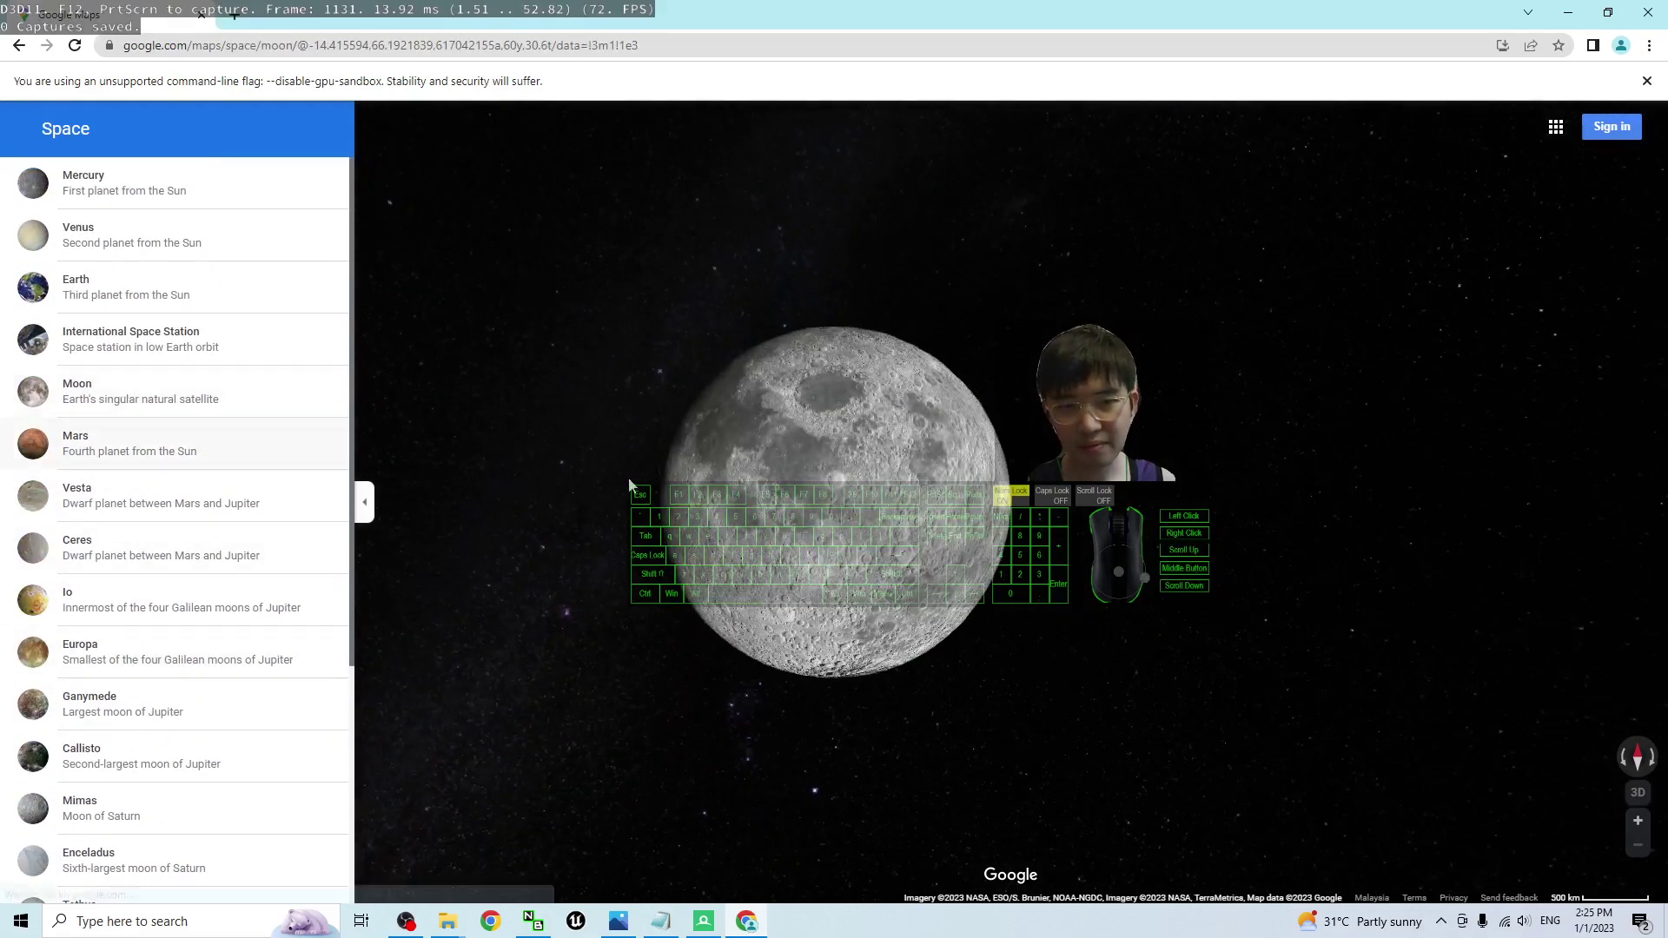
# Step: Examine the Moon's surface from different sides and zoom levels for a cratered area to capture
pyautogui.scroll(4, 940, 537)
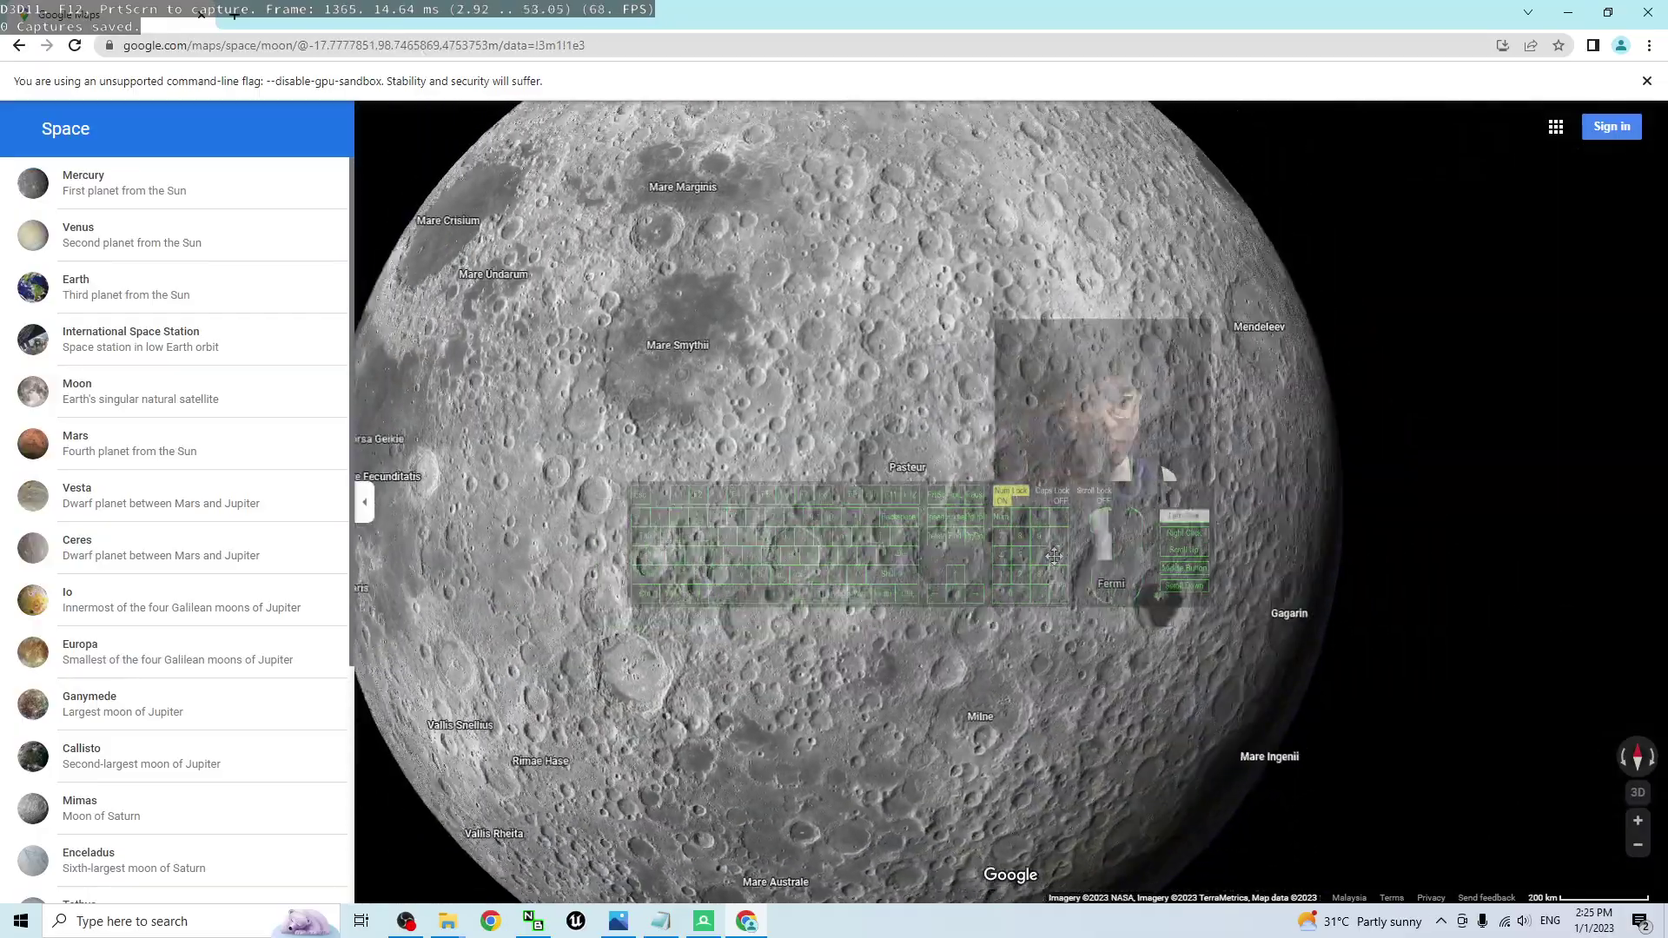
pyautogui.moveTo(1054, 556); pyautogui.dragTo(895, 688)
pyautogui.scroll(10, 831, 647)
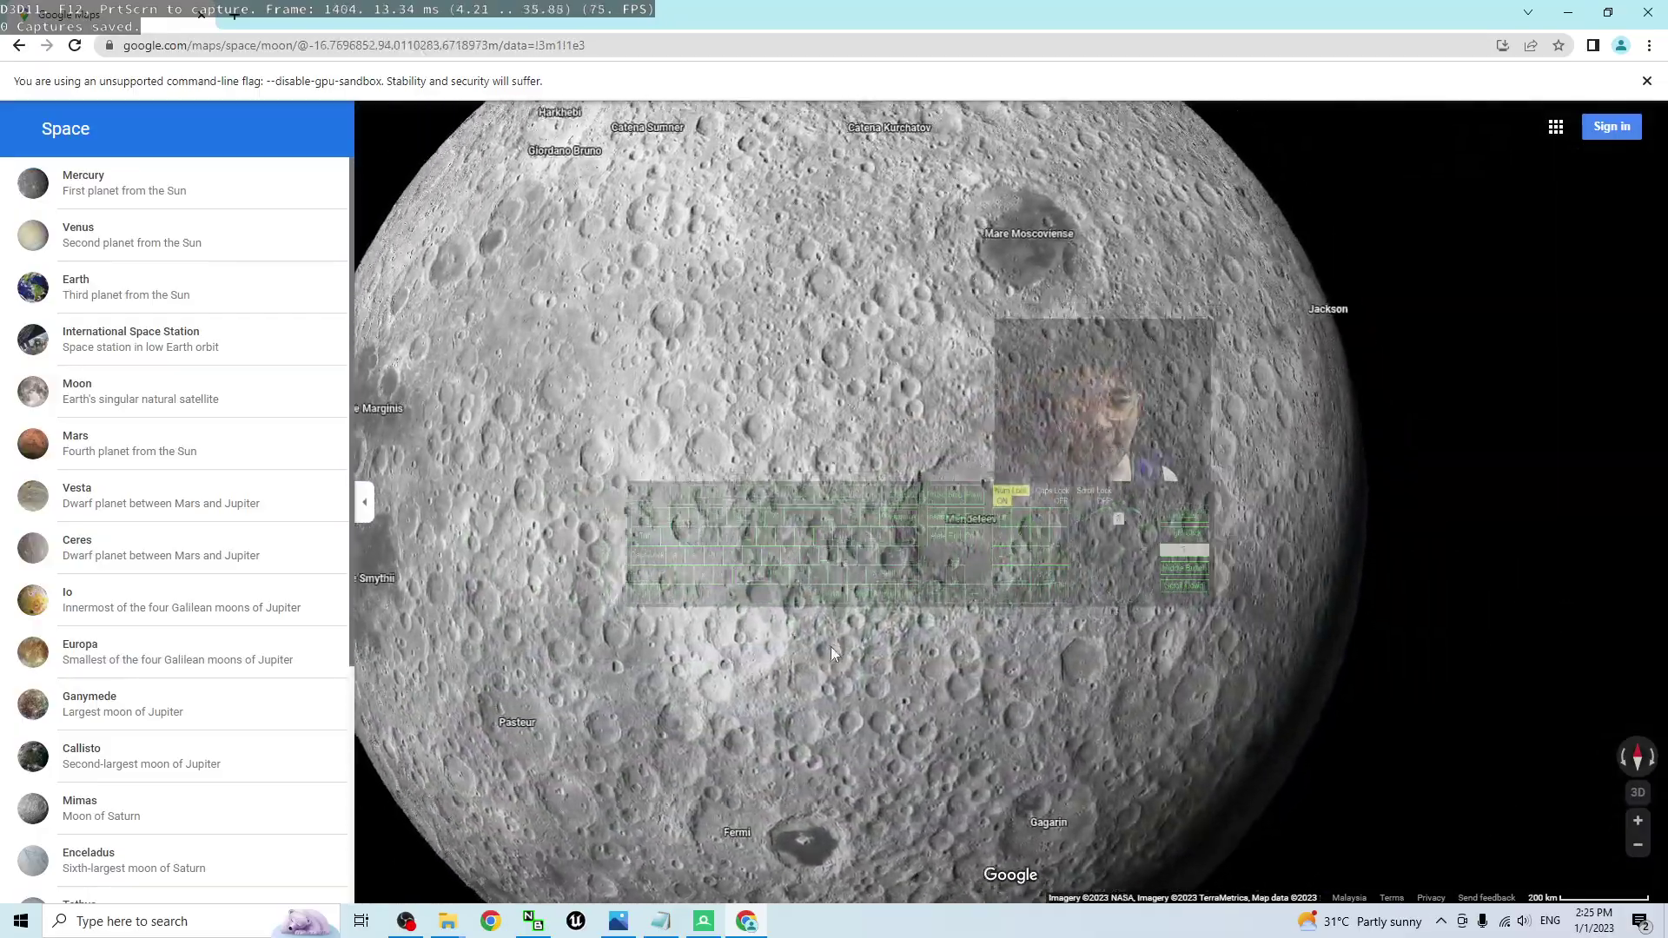
pyautogui.scroll(-10, 960, 472)
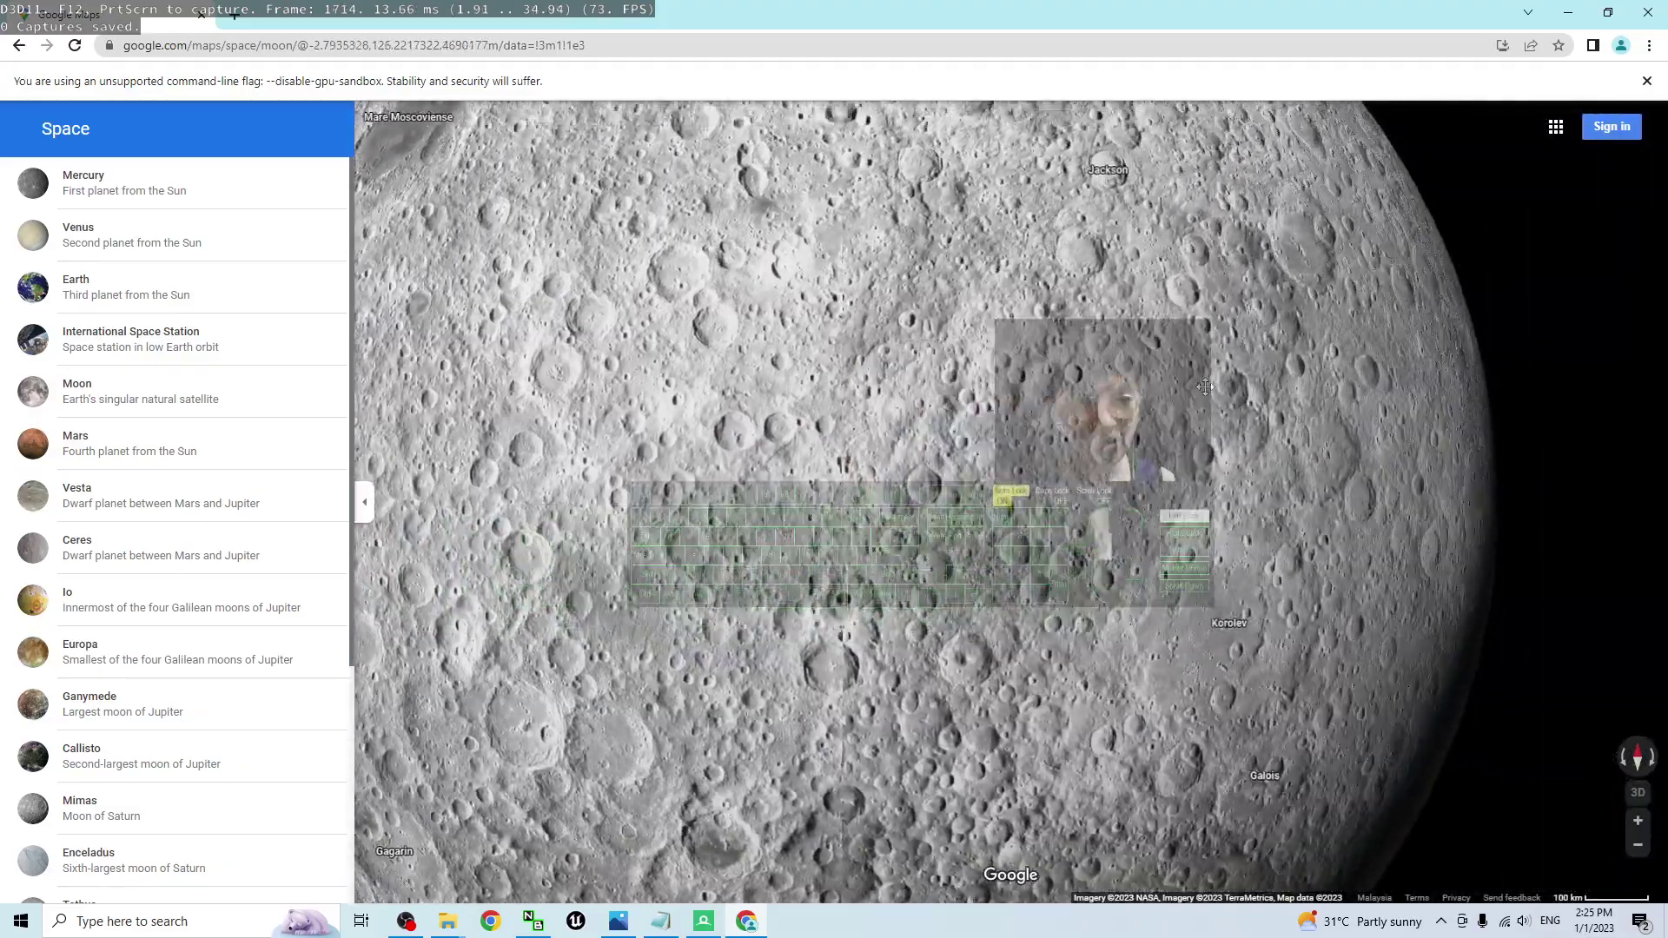
pyautogui.moveTo(1205, 386); pyautogui.dragTo(521, 430)
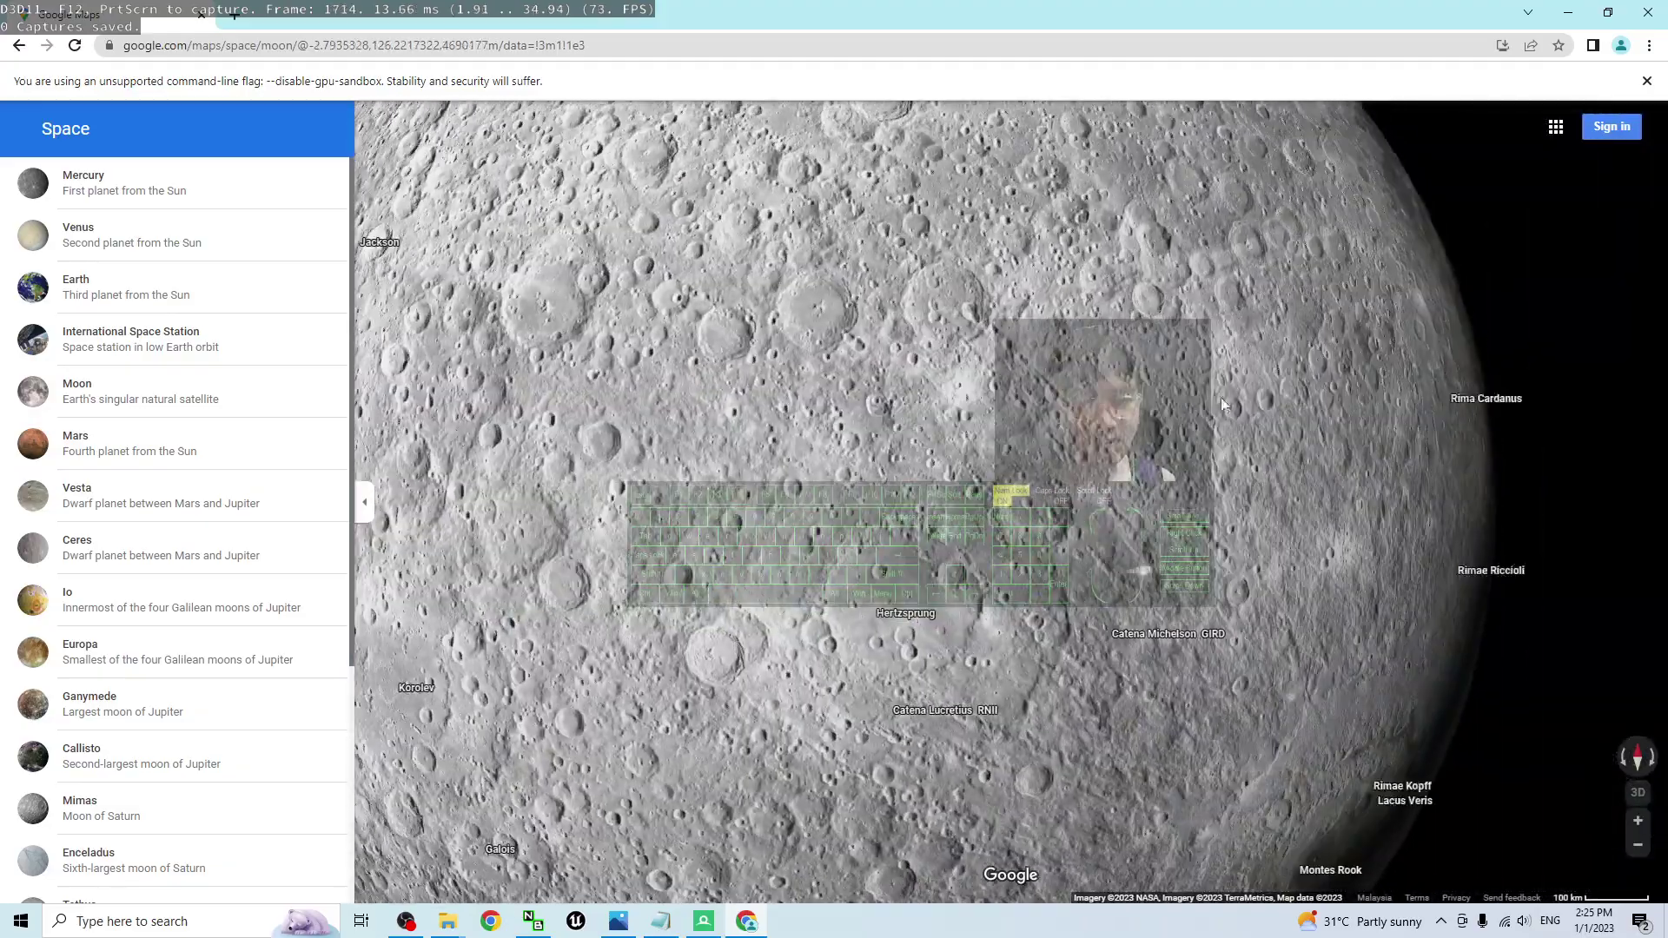
pyautogui.scroll(-5, 1222, 398)
pyautogui.moveTo(1038, 469); pyautogui.dragTo(642, 452)
pyautogui.moveTo(1003, 509); pyautogui.dragTo(577, 361)
pyautogui.moveTo(874, 406); pyautogui.dragTo(942, 452)
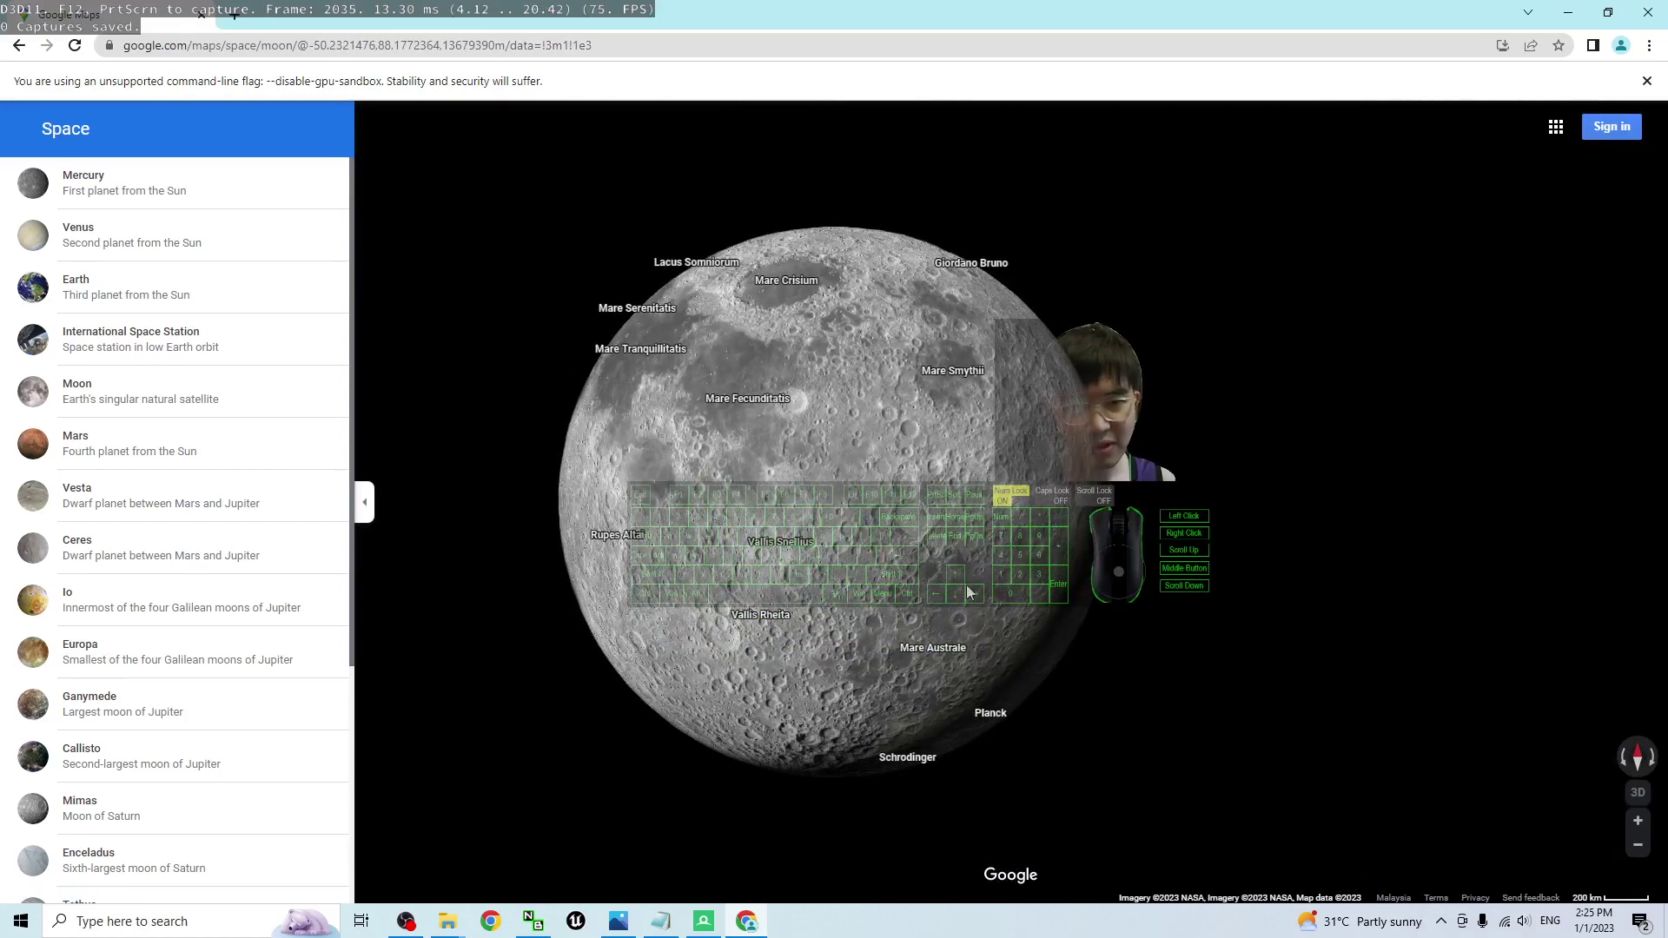
# Step: Frame the Ansgarius and La Perouse craters on the Moon and activate the 3D view
pyautogui.scroll(10, 933, 412)
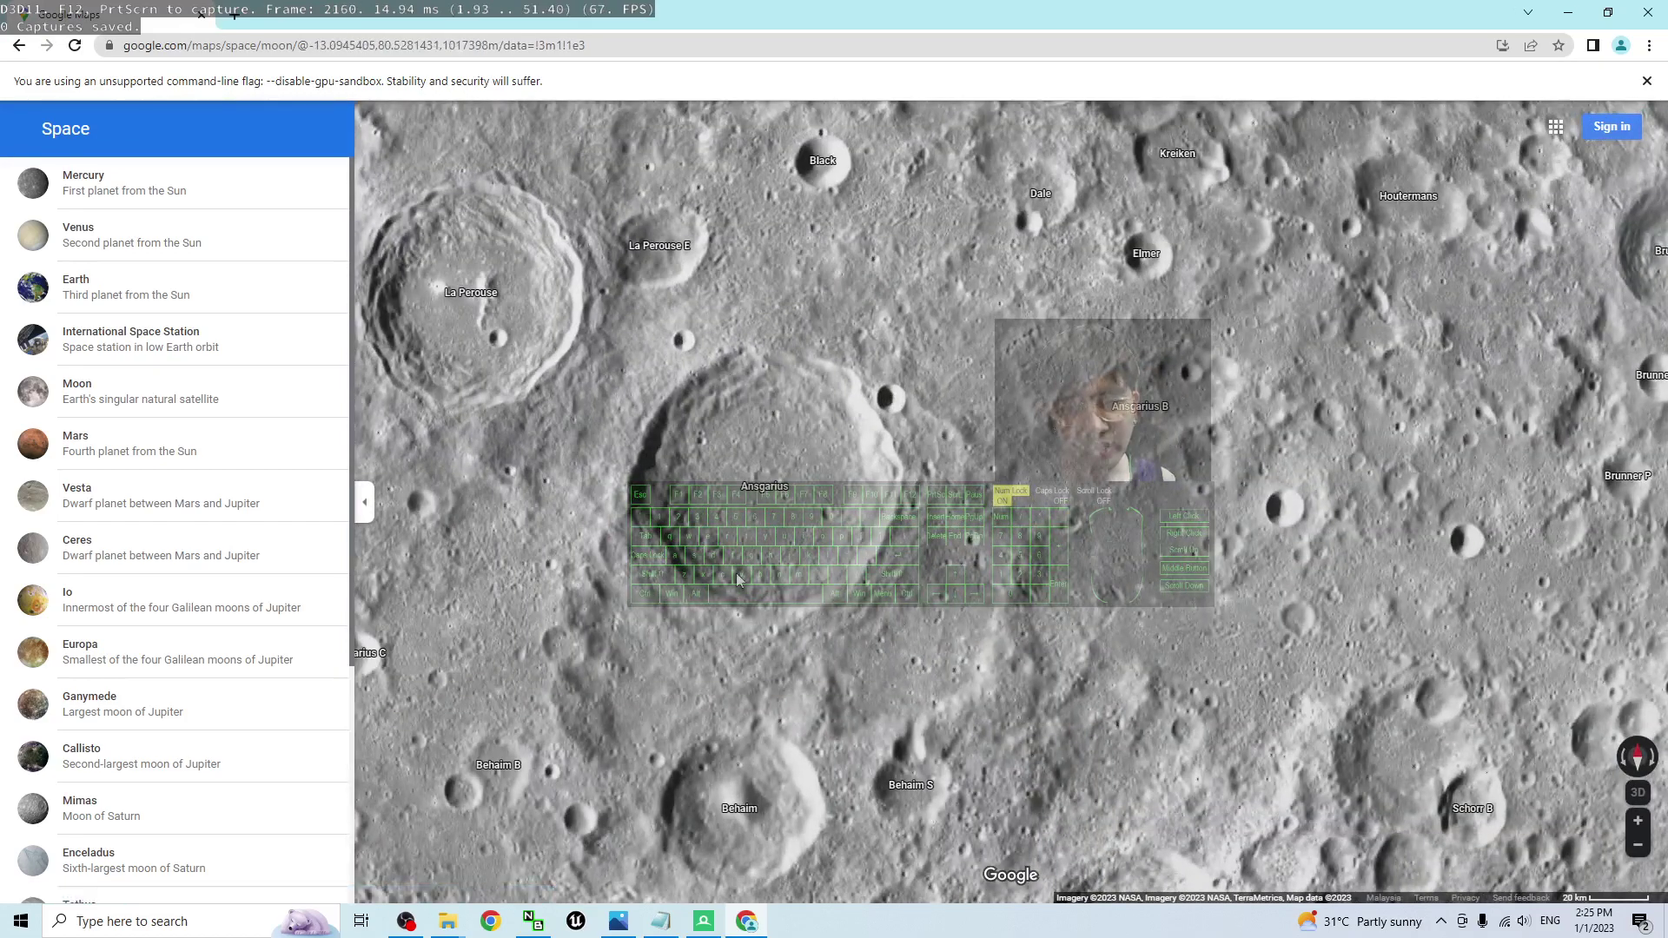
pyautogui.moveTo(737, 572); pyautogui.dragTo(895, 607)
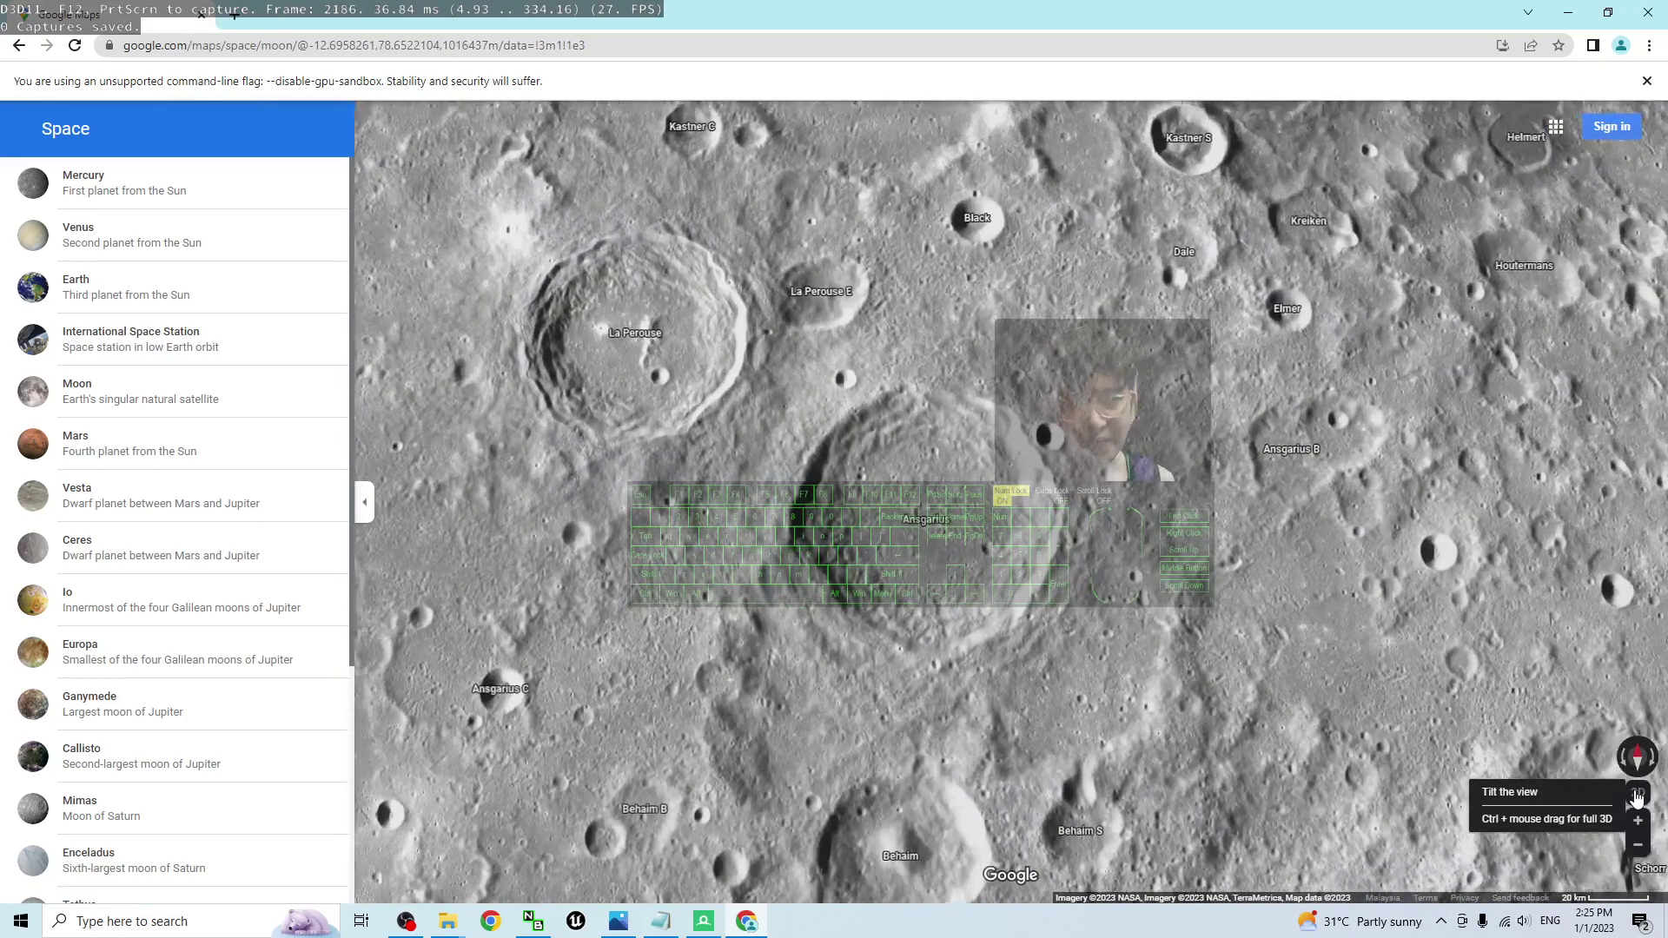
pyautogui.click(1637, 794)
pyautogui.moveTo(1007, 518); pyautogui.dragTo(1051, 539)
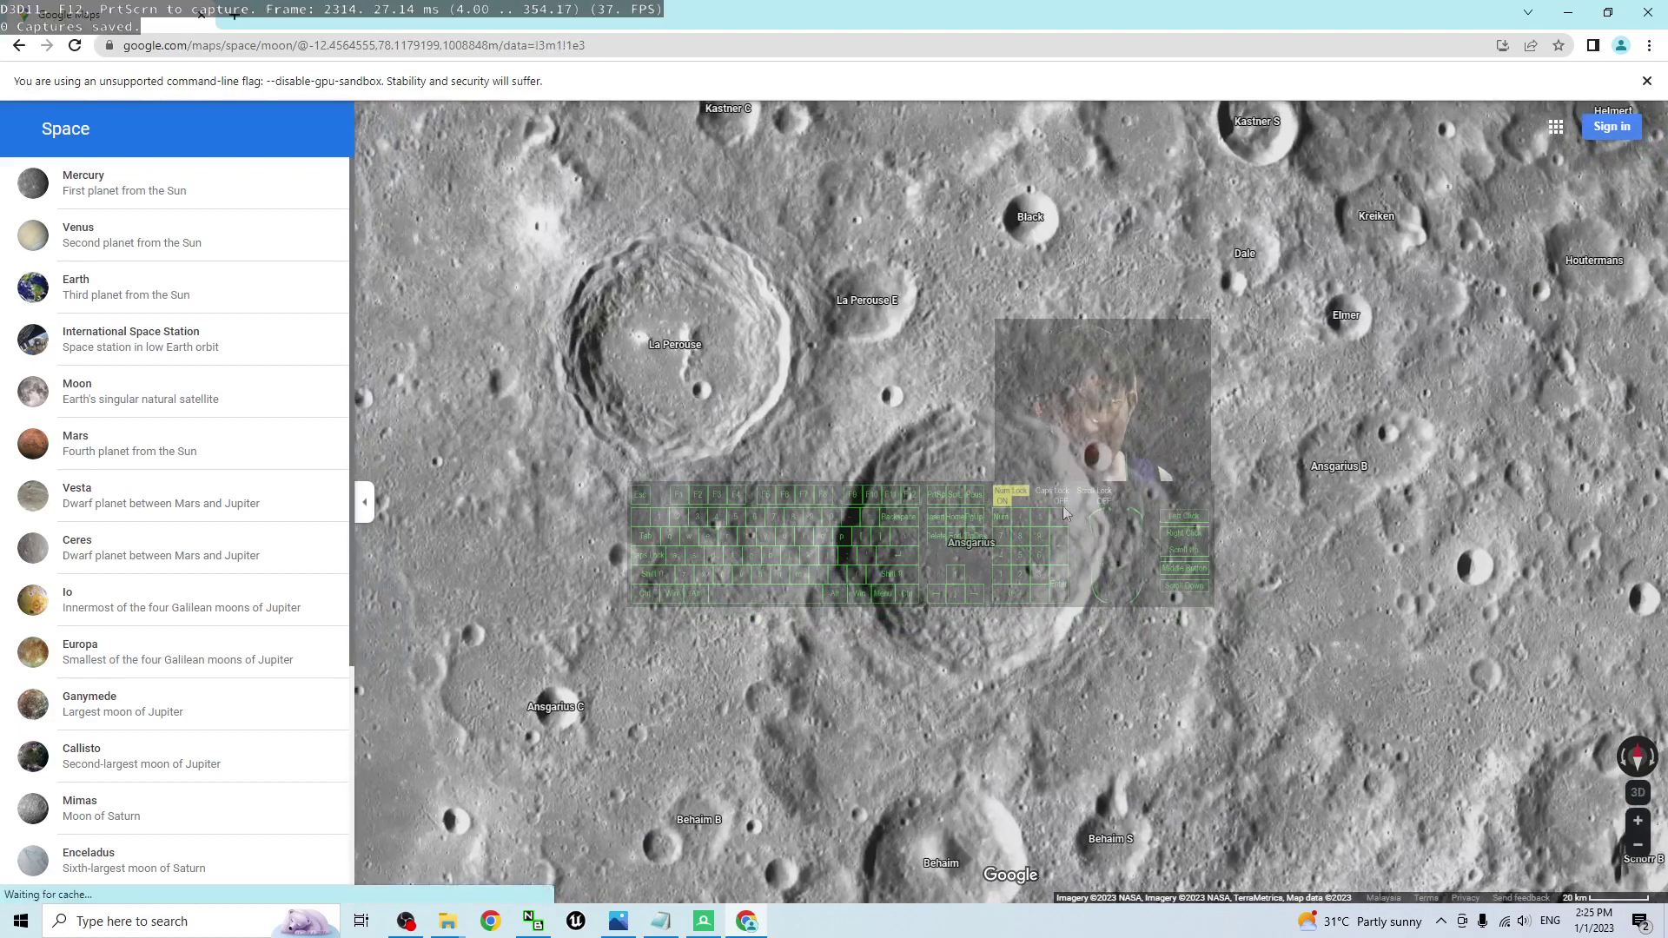
# Step: Trigger a RenderDoc capture of one frame after a 5-second delay and restore the maximised Chrome window to a smaller size
pyautogui.click(721, 930)
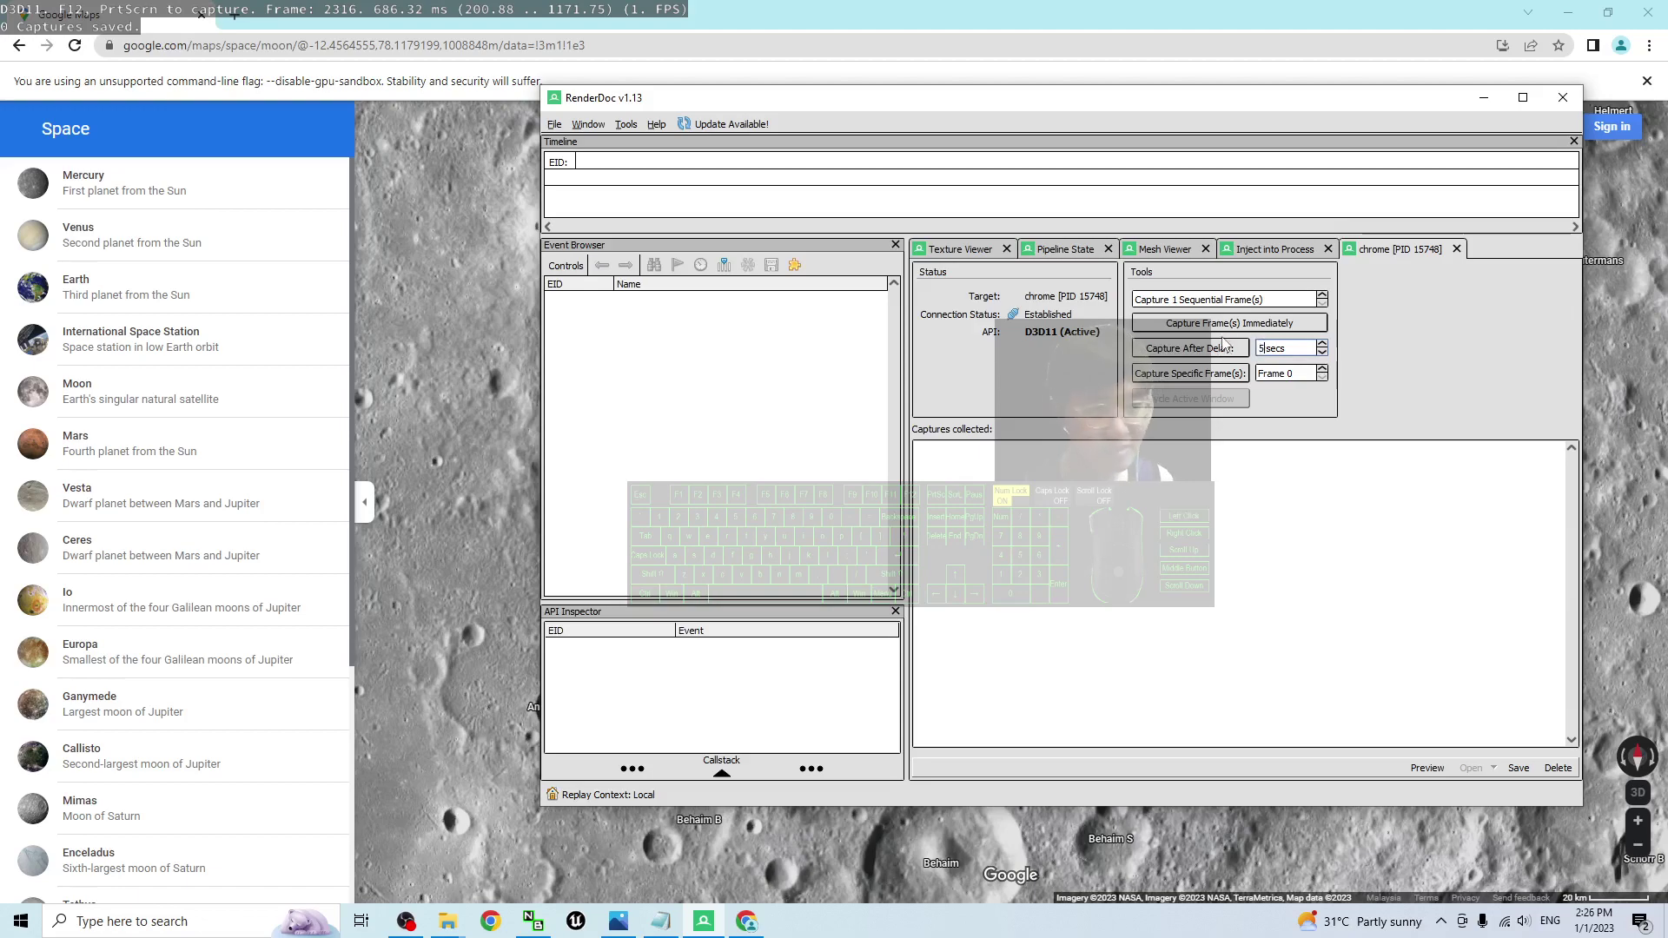
pyautogui.click(1188, 351)
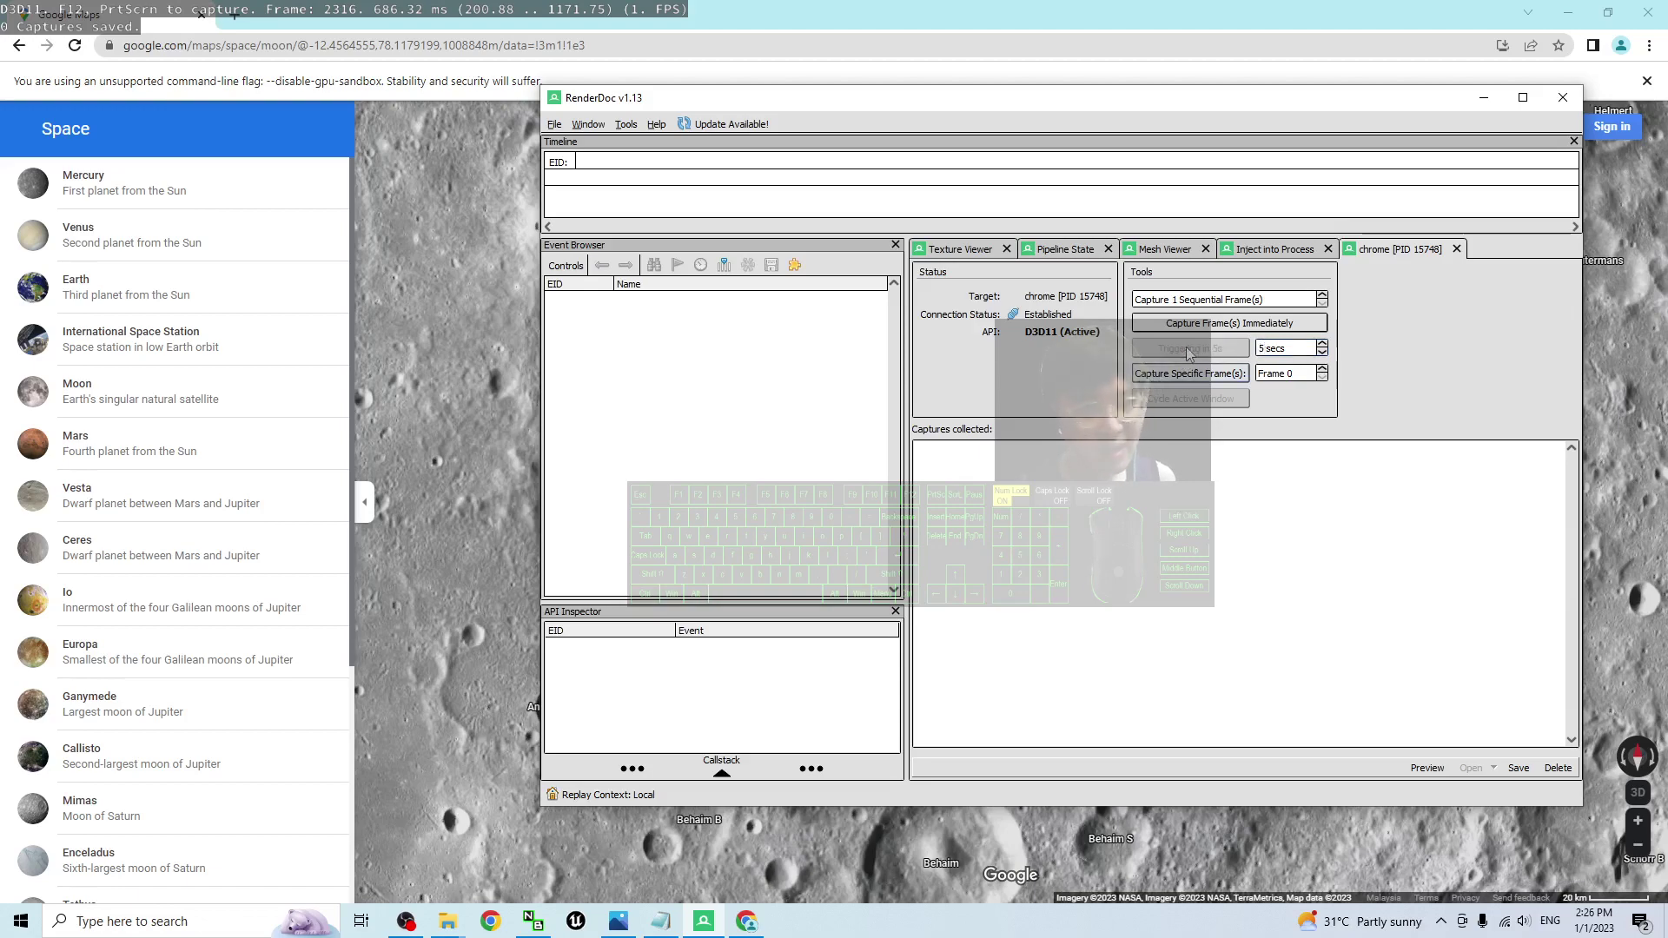
pyautogui.doubleClick(1054, 7)
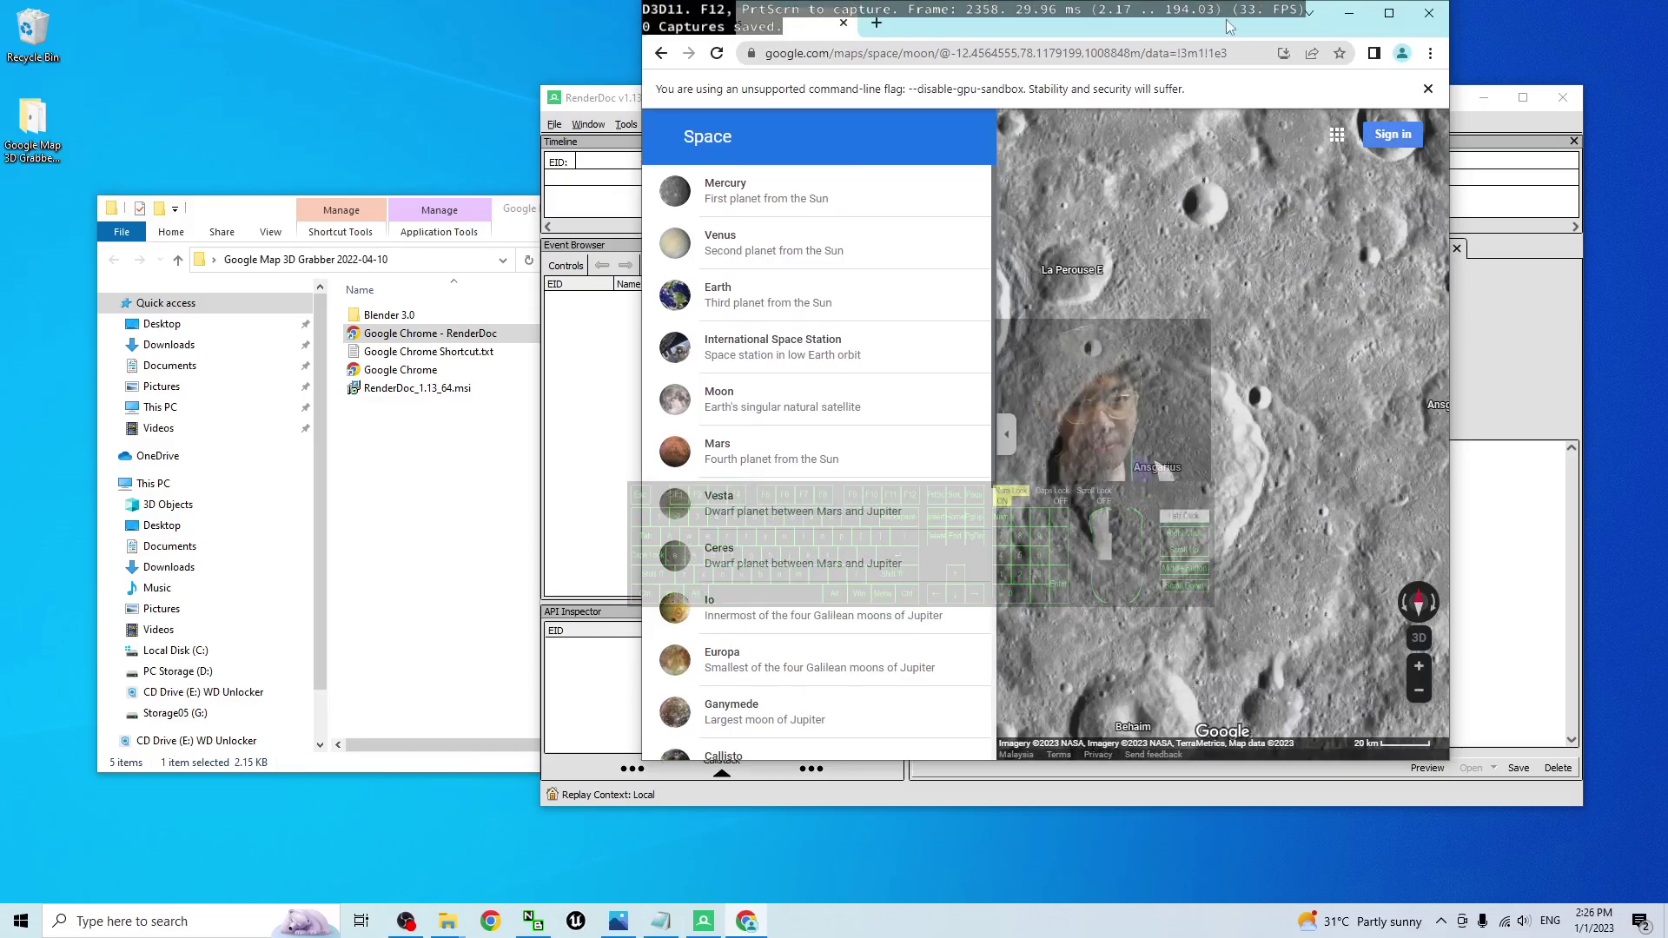
# Step: Maximise the Chrome window and pan the Ansgarius and La Perouse crater terrain while the frame is captured
pyautogui.doubleClick(1229, 26)
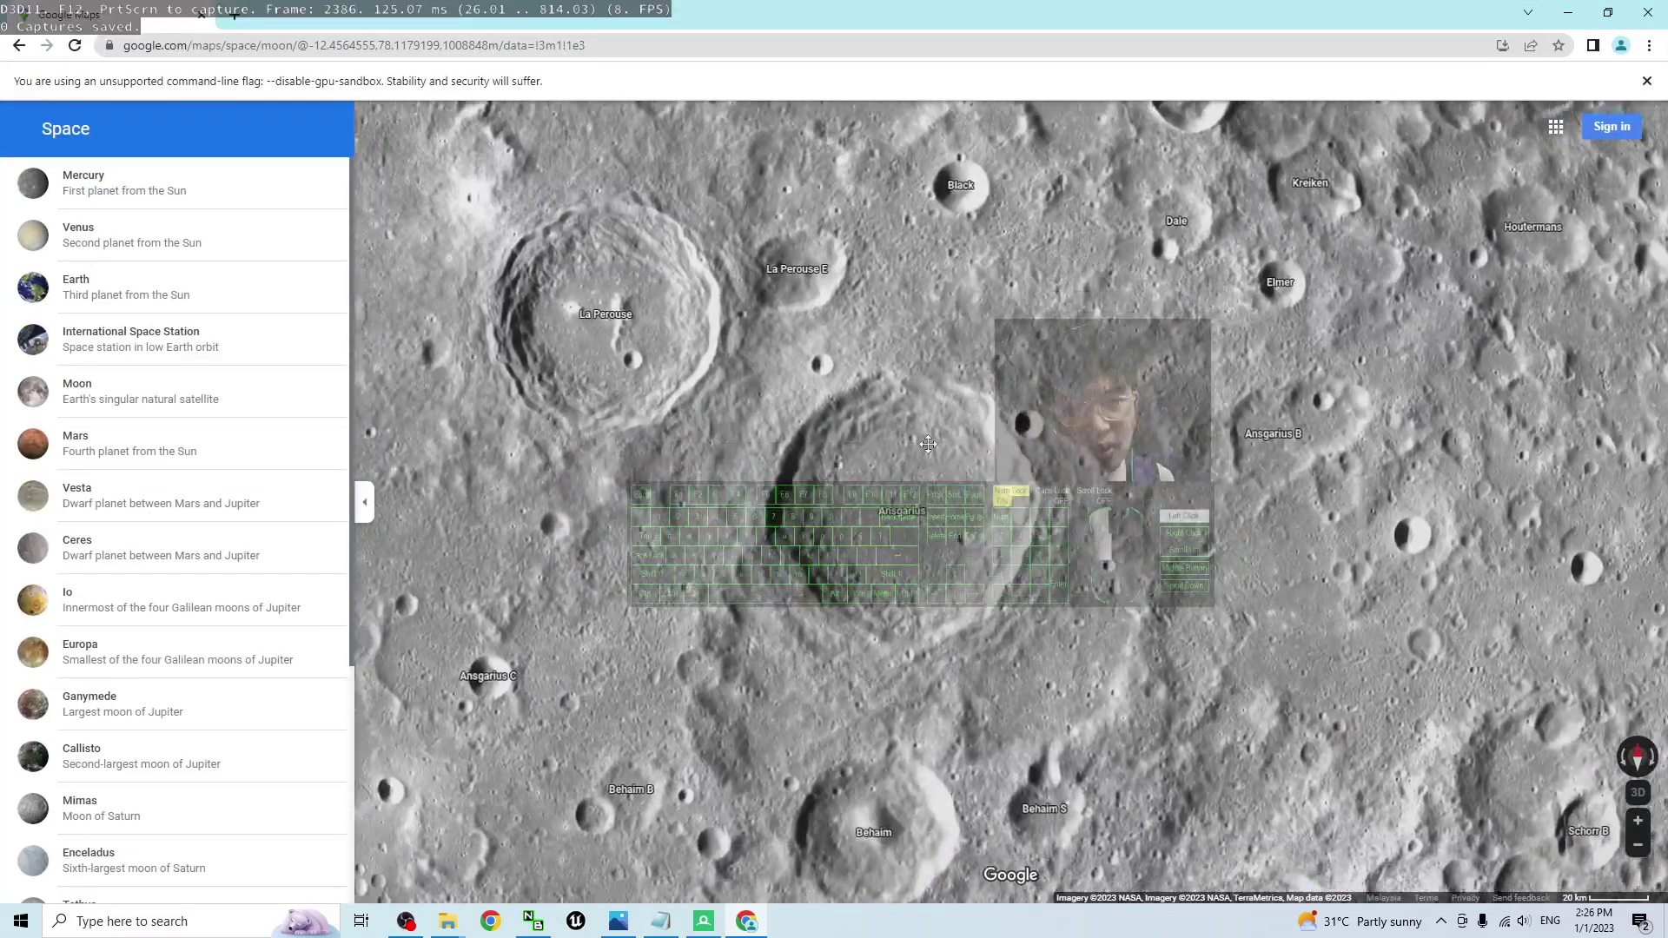
pyautogui.moveTo(929, 445); pyautogui.dragTo(959, 548)
pyautogui.press('Print')
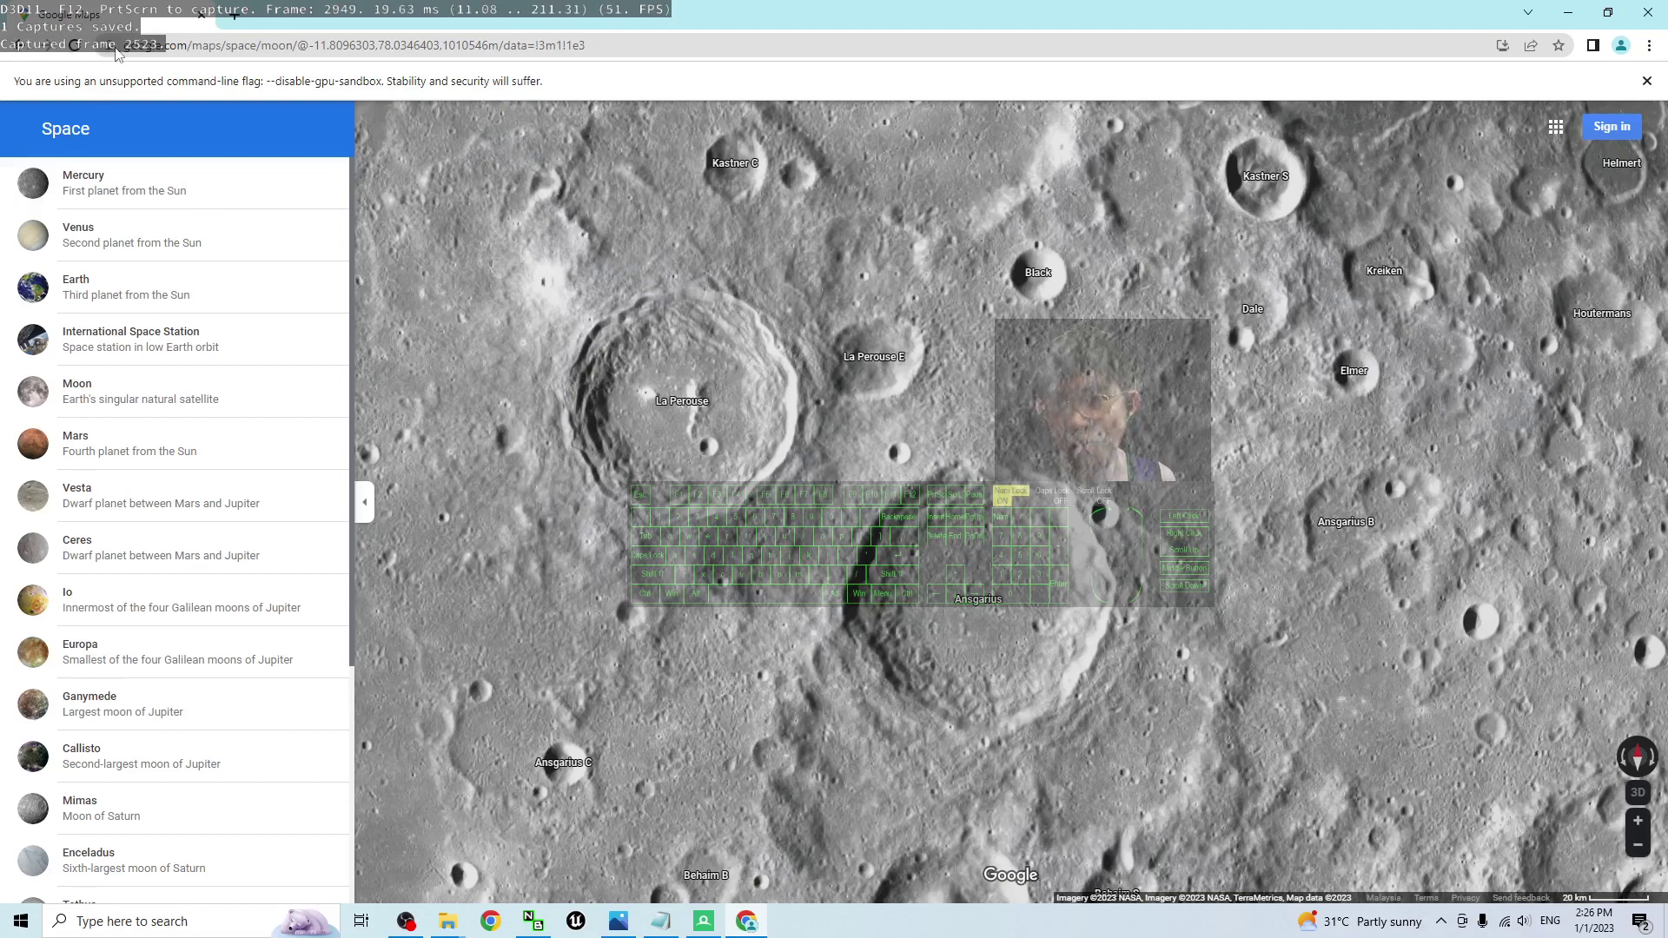
# Step: Minimise Chrome and close the Google Map 3D Grabber folder window to return to RenderDoc
pyautogui.click(1568, 12)
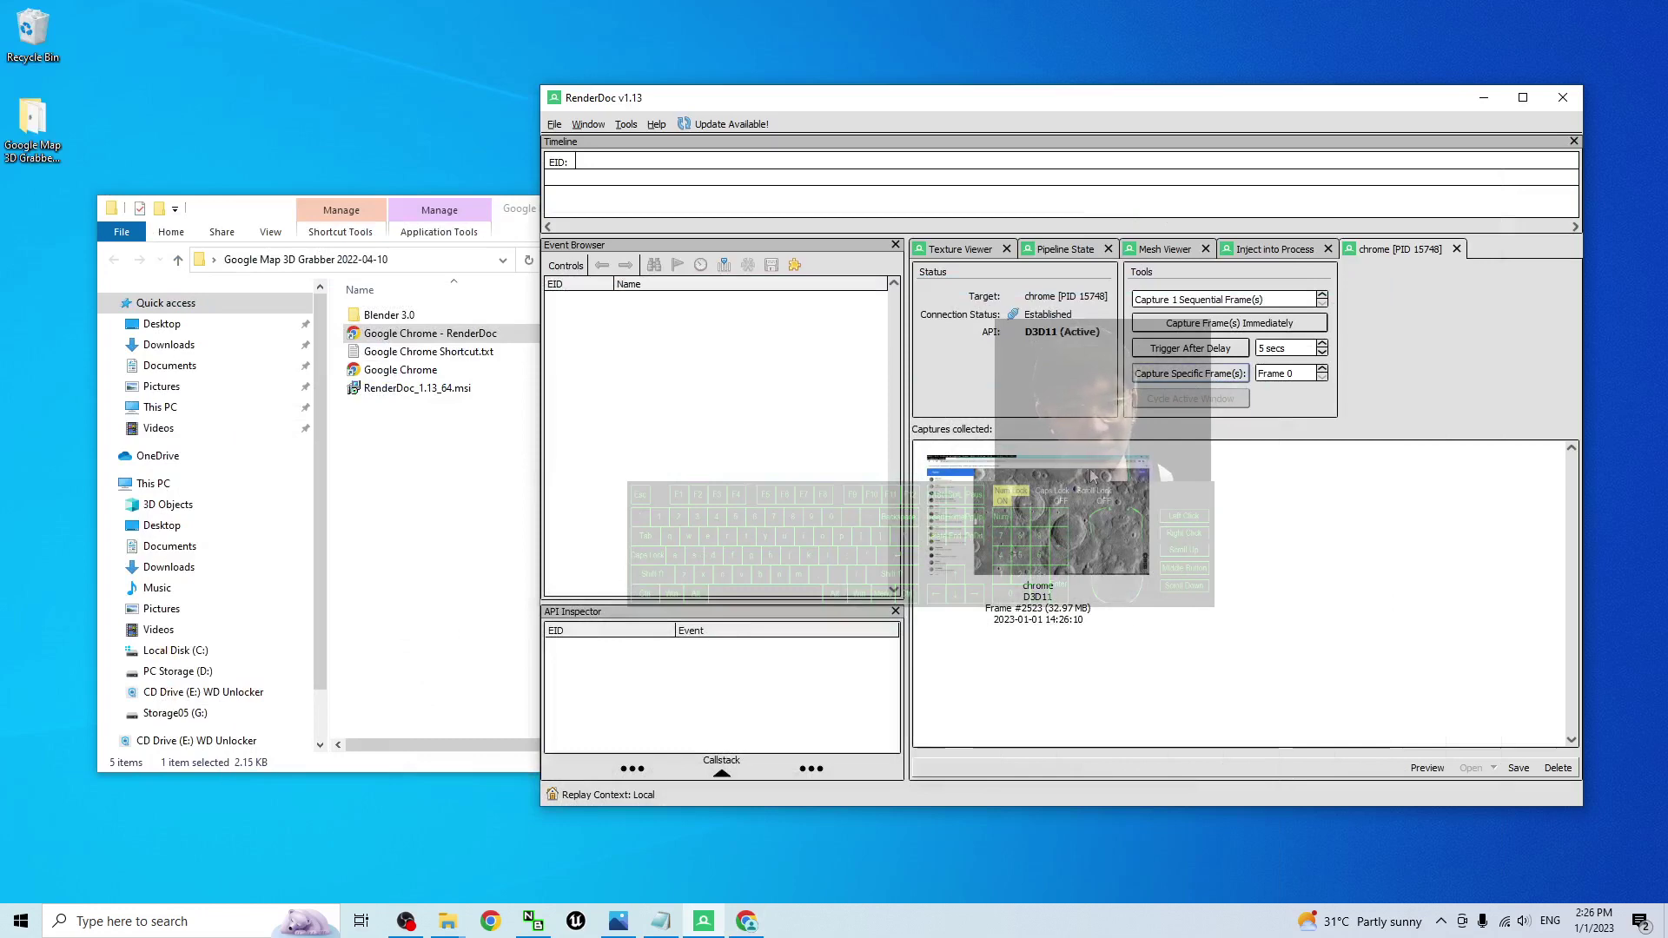
pyautogui.click(504, 230)
pyautogui.click(729, 218)
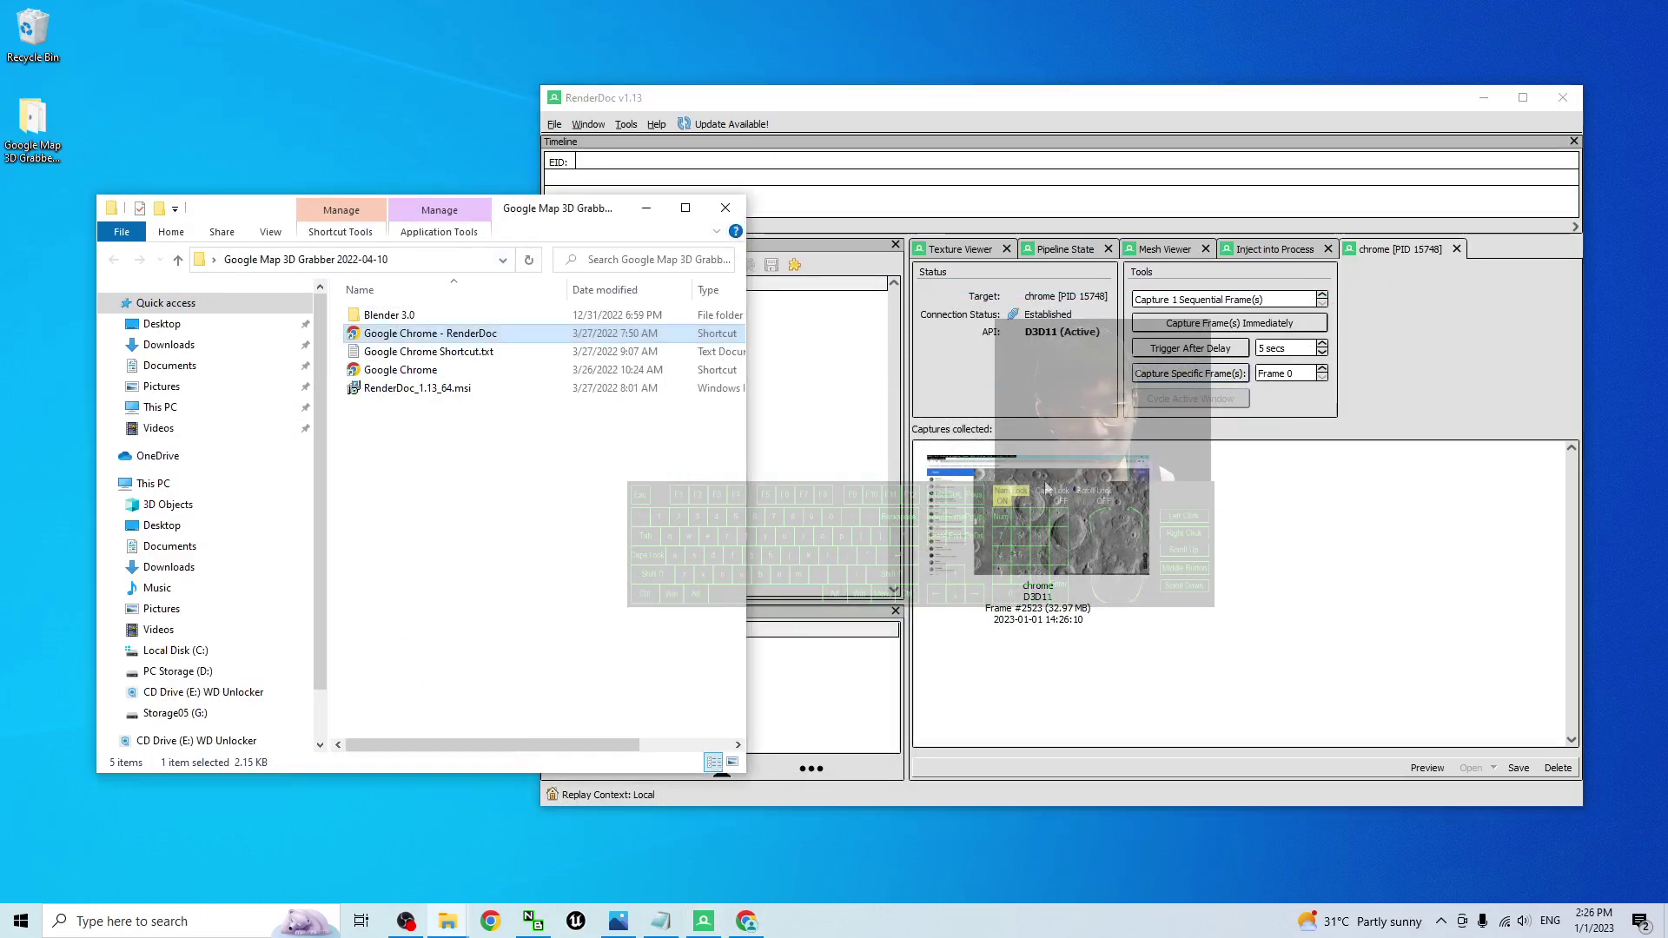
pyautogui.click(725, 208)
# Step: Start saving the collected Chrome frame capture, and create and open a new moon01 folder on the Desktop for it
pyautogui.rightClick(1023, 492)
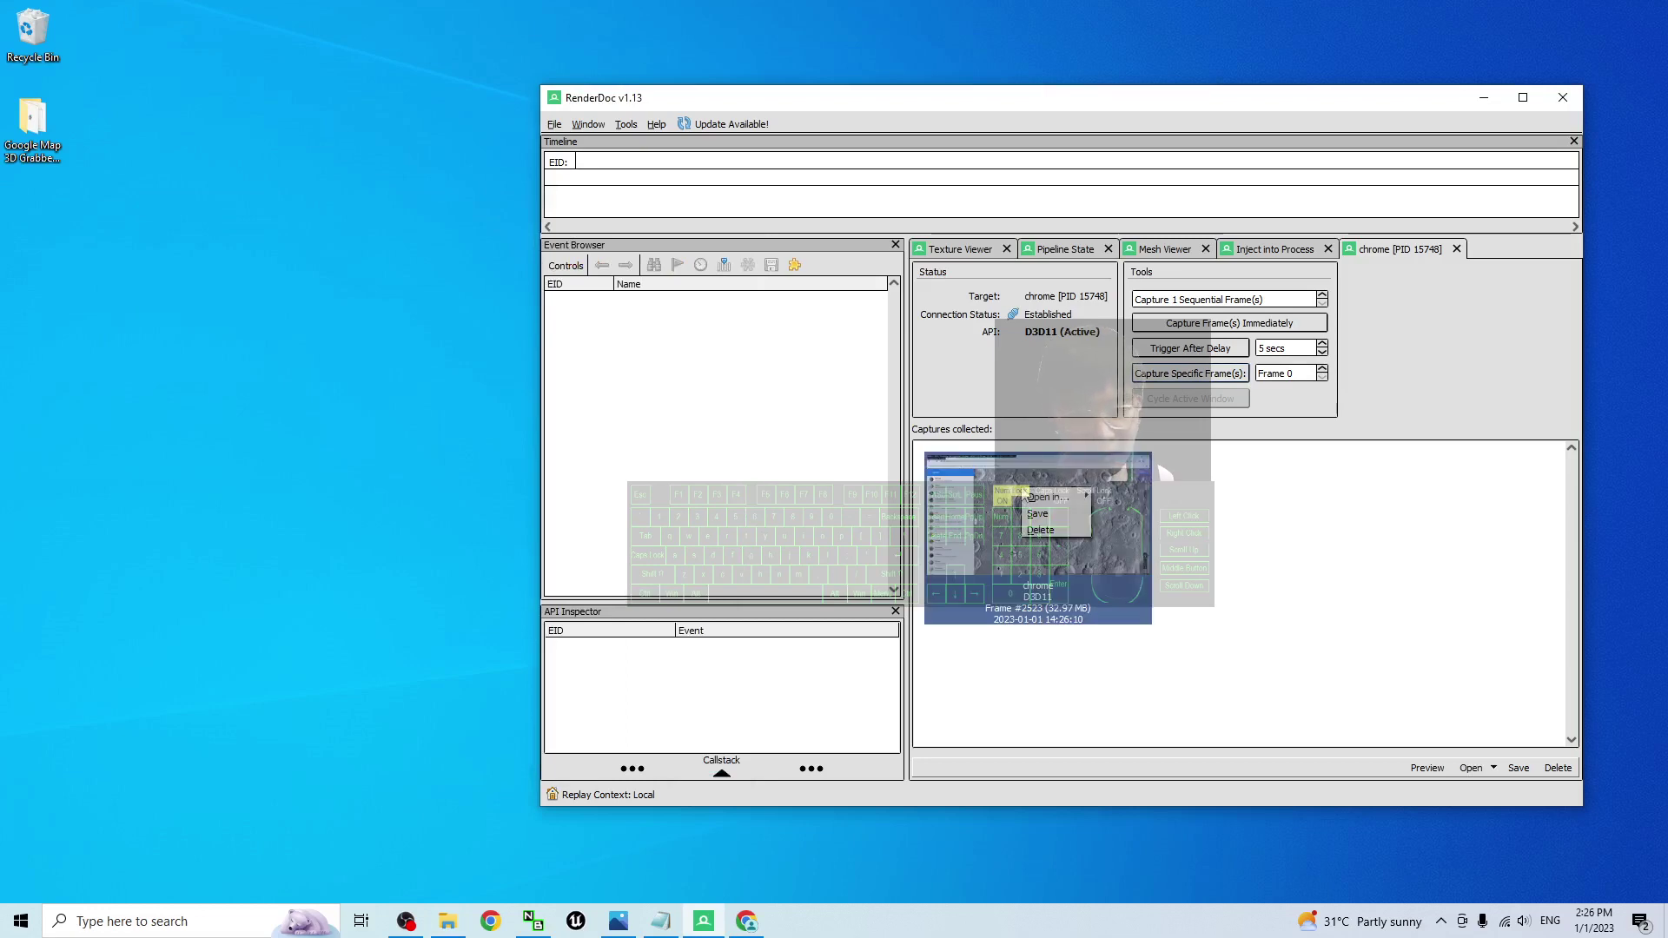
pyautogui.click(1049, 513)
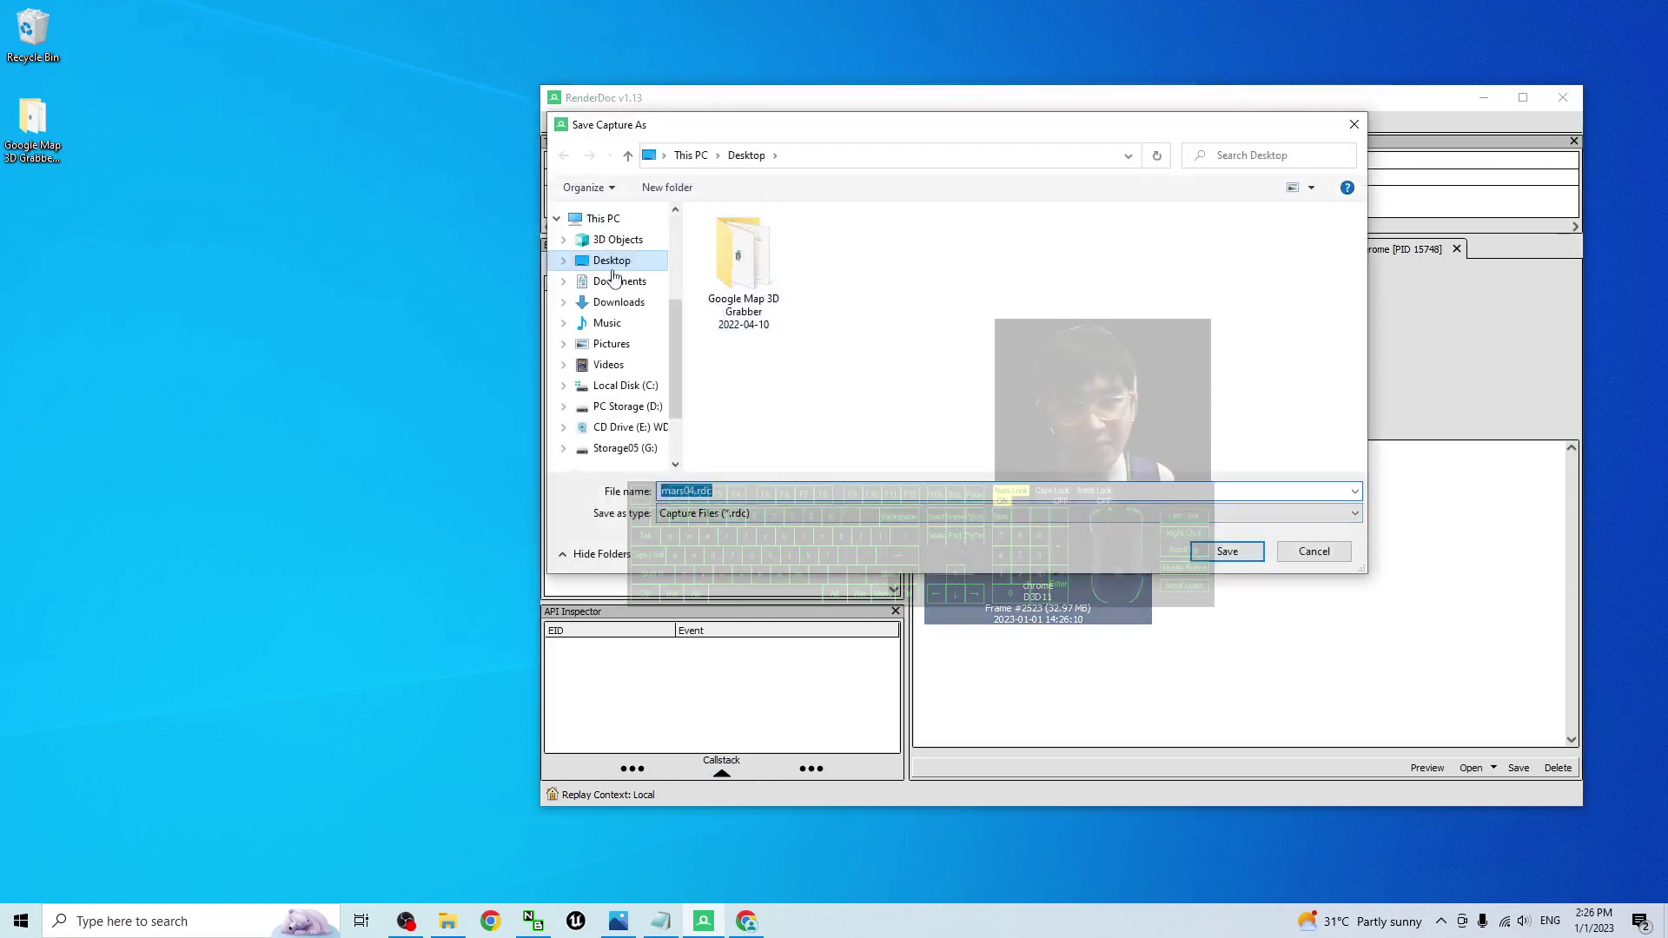
pyautogui.click(612, 265)
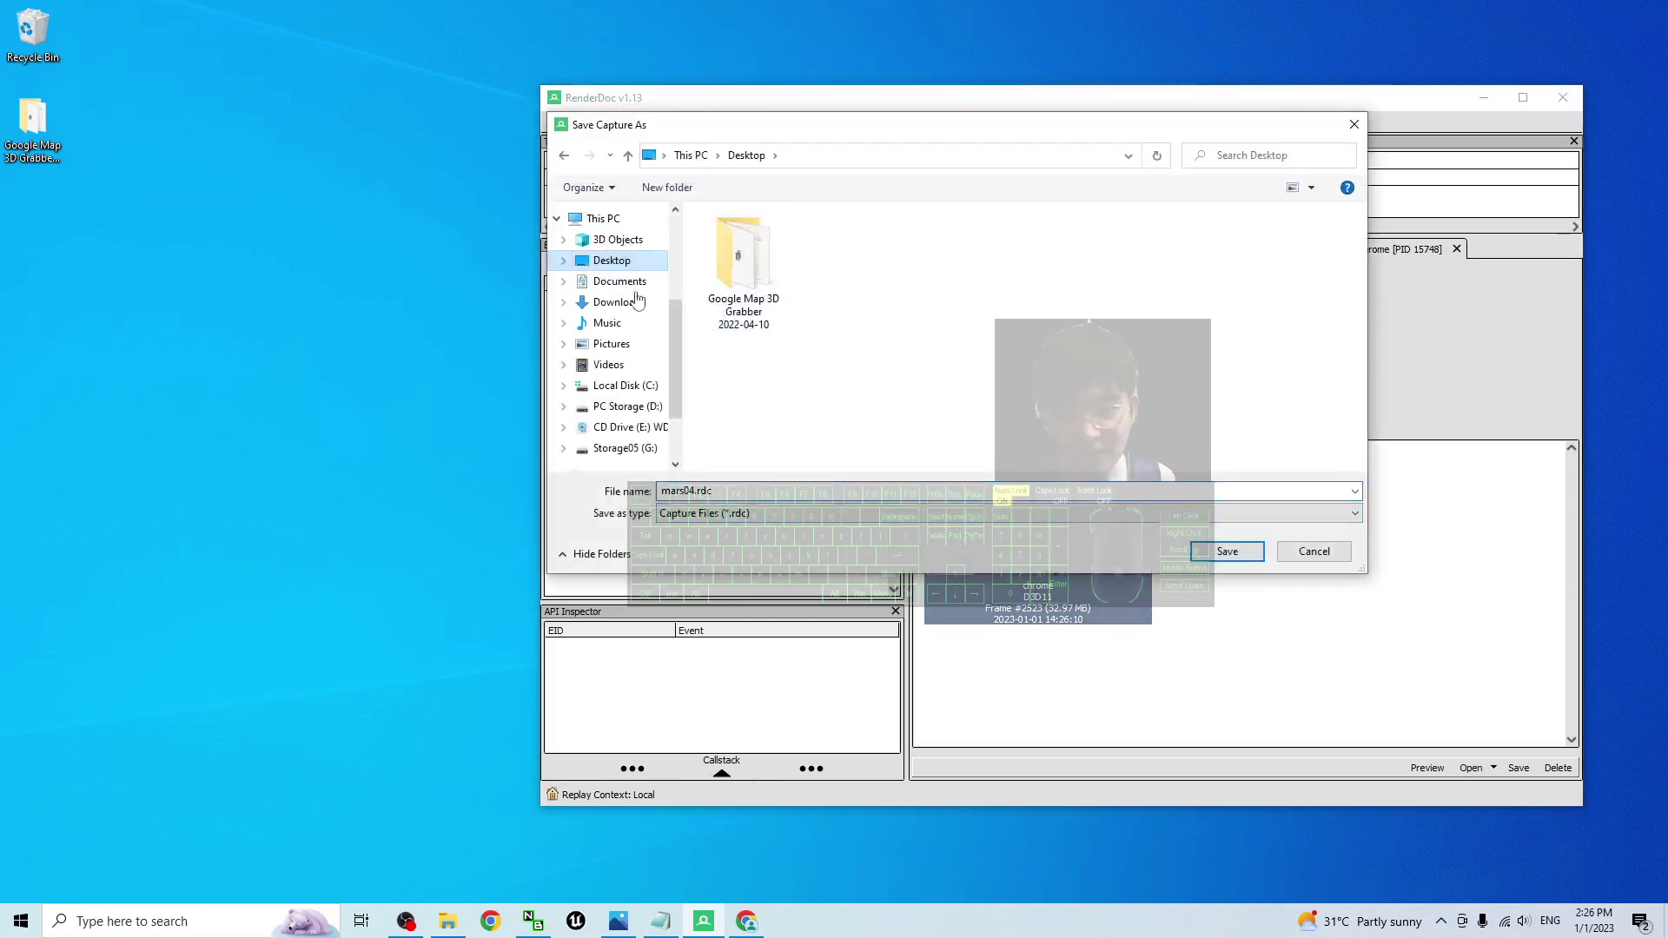
pyautogui.rightClick(864, 374)
pyautogui.moveTo(1085, 565)
pyautogui.click(1177, 570)
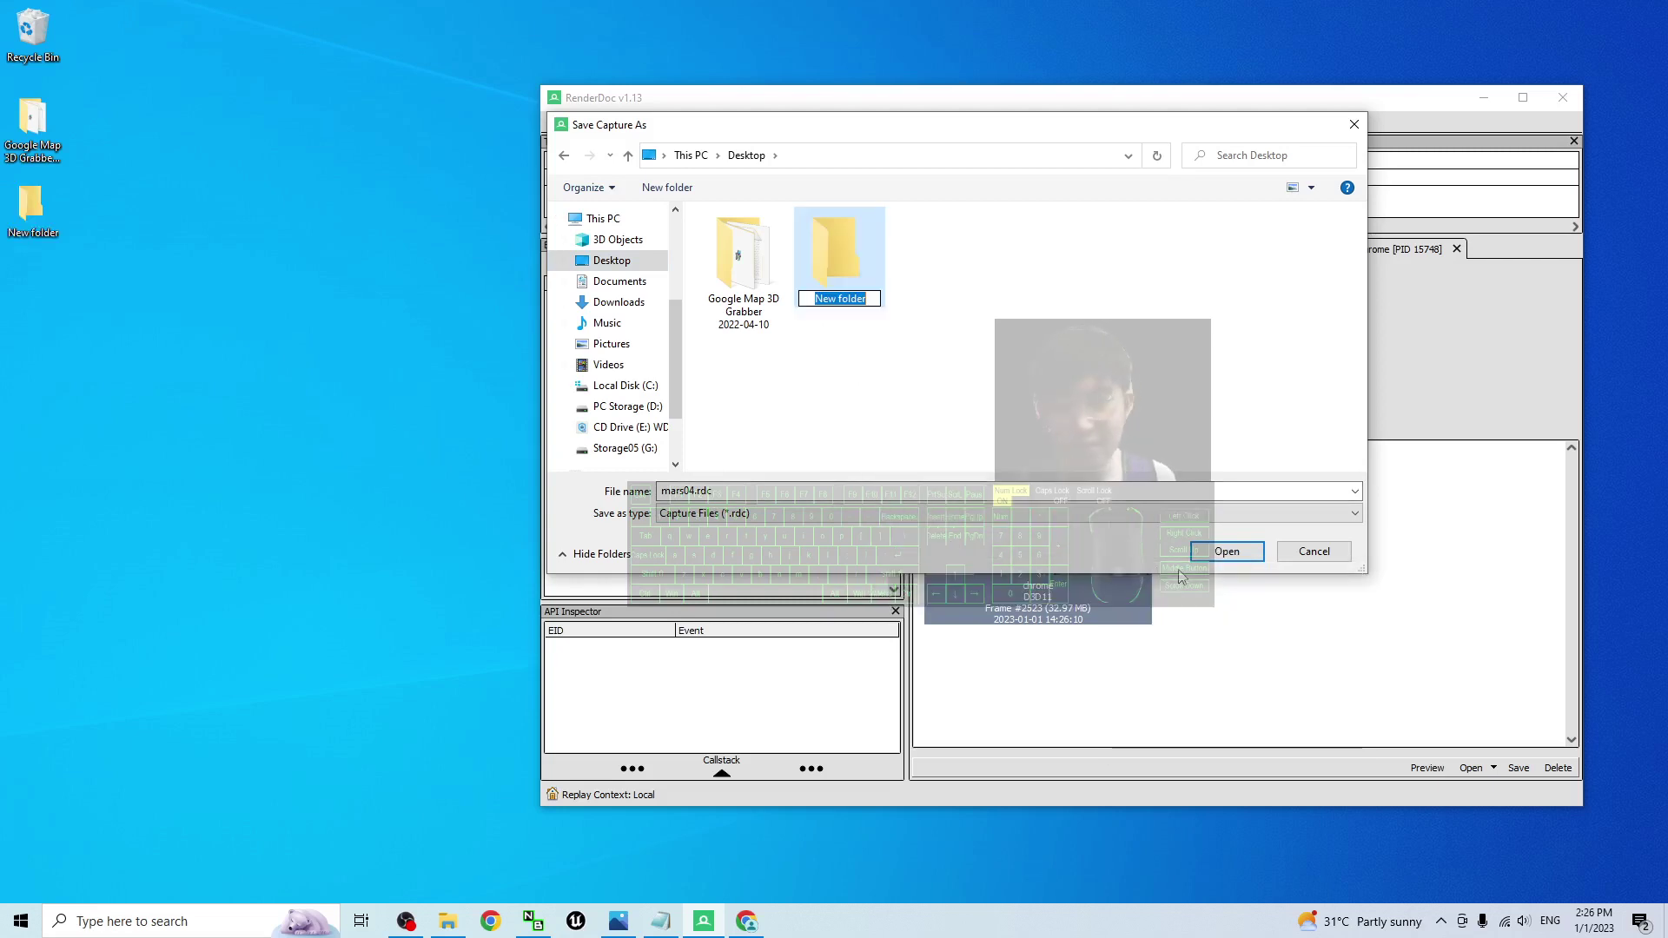
pyautogui.write('moon01')
pyautogui.press('Return')
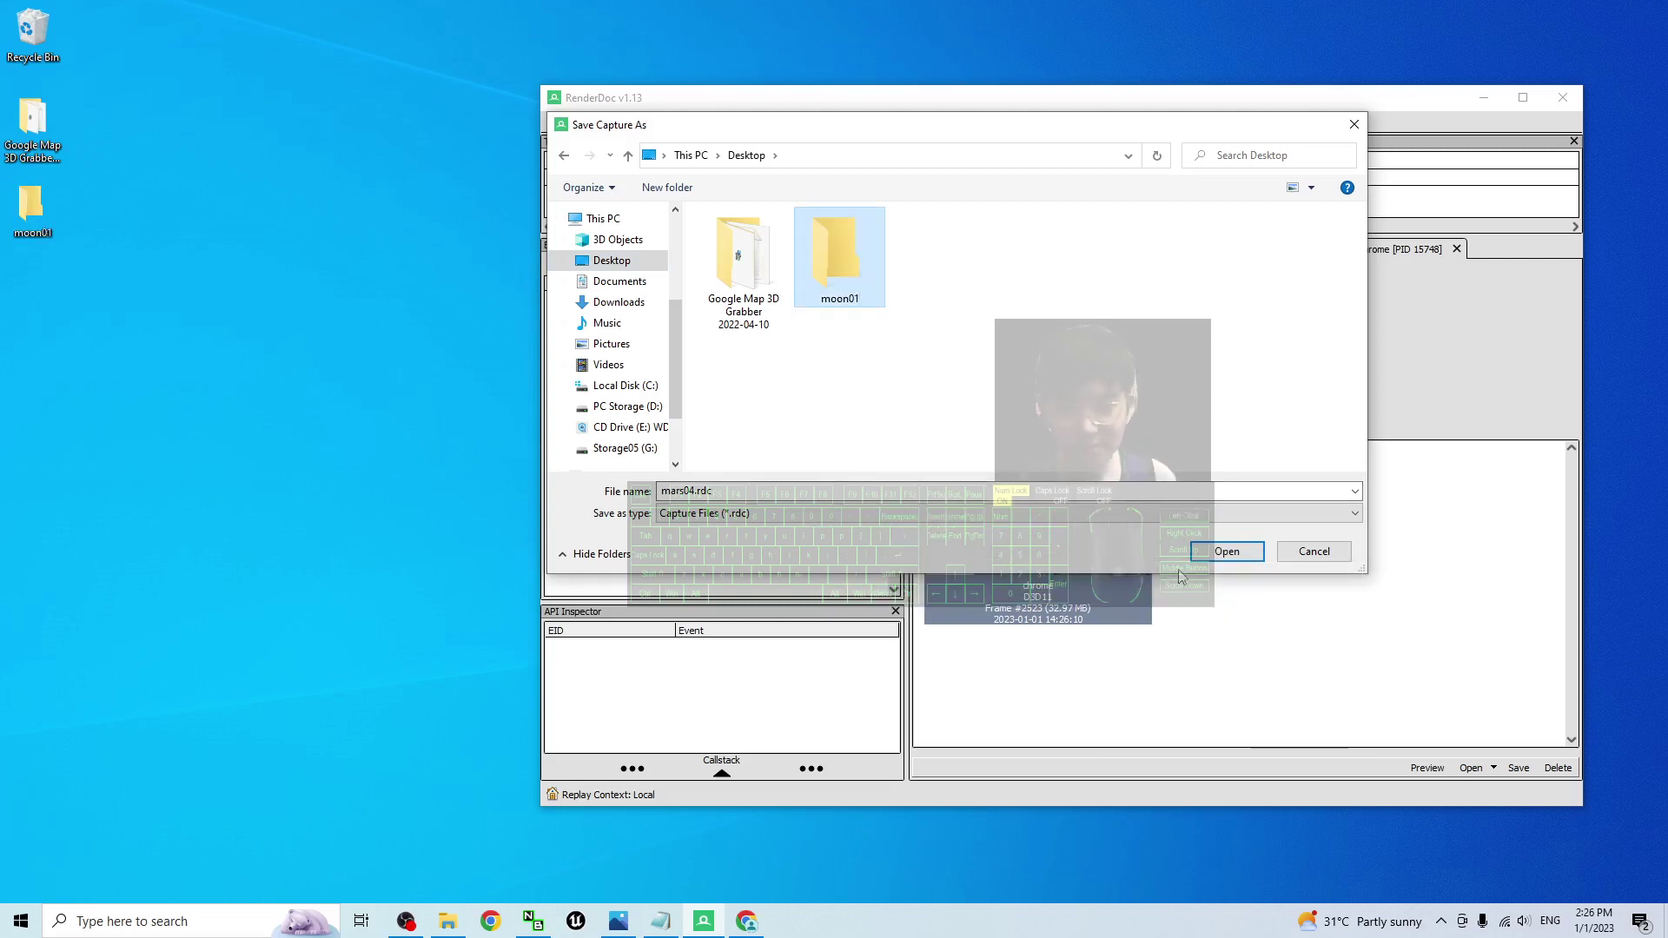
pyautogui.press('Return')
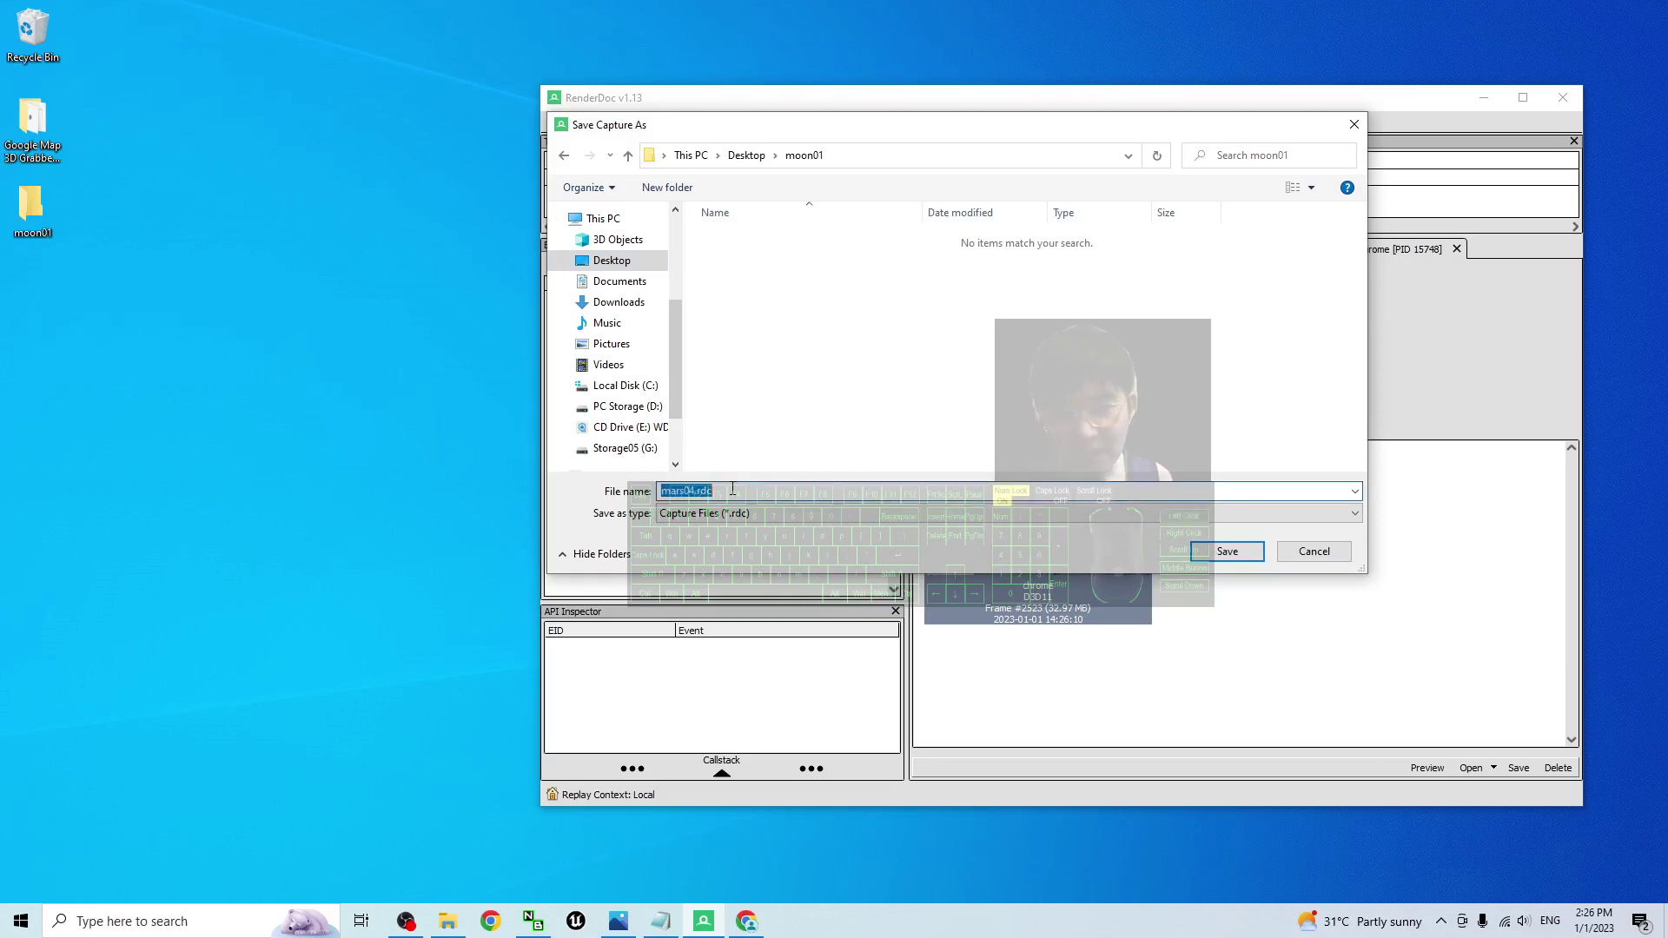
# Step: Save the capture as moon01 and check the .rdc file in the Desktop's moon01 folder
pyautogui.write('moon01')
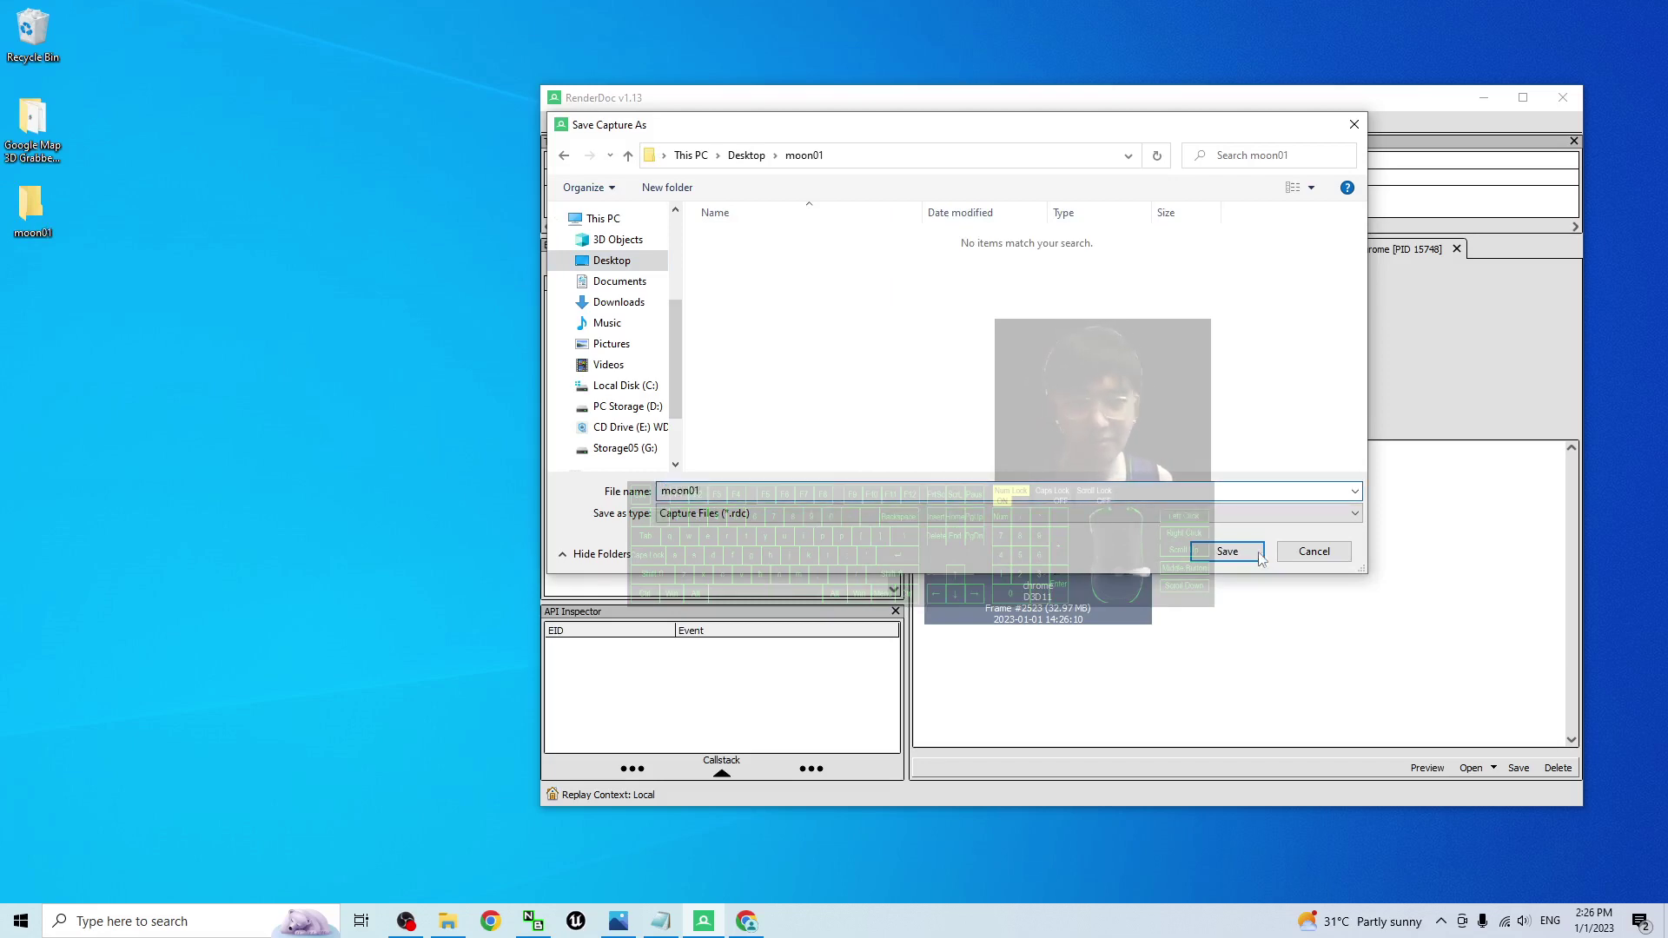
pyautogui.click(1261, 558)
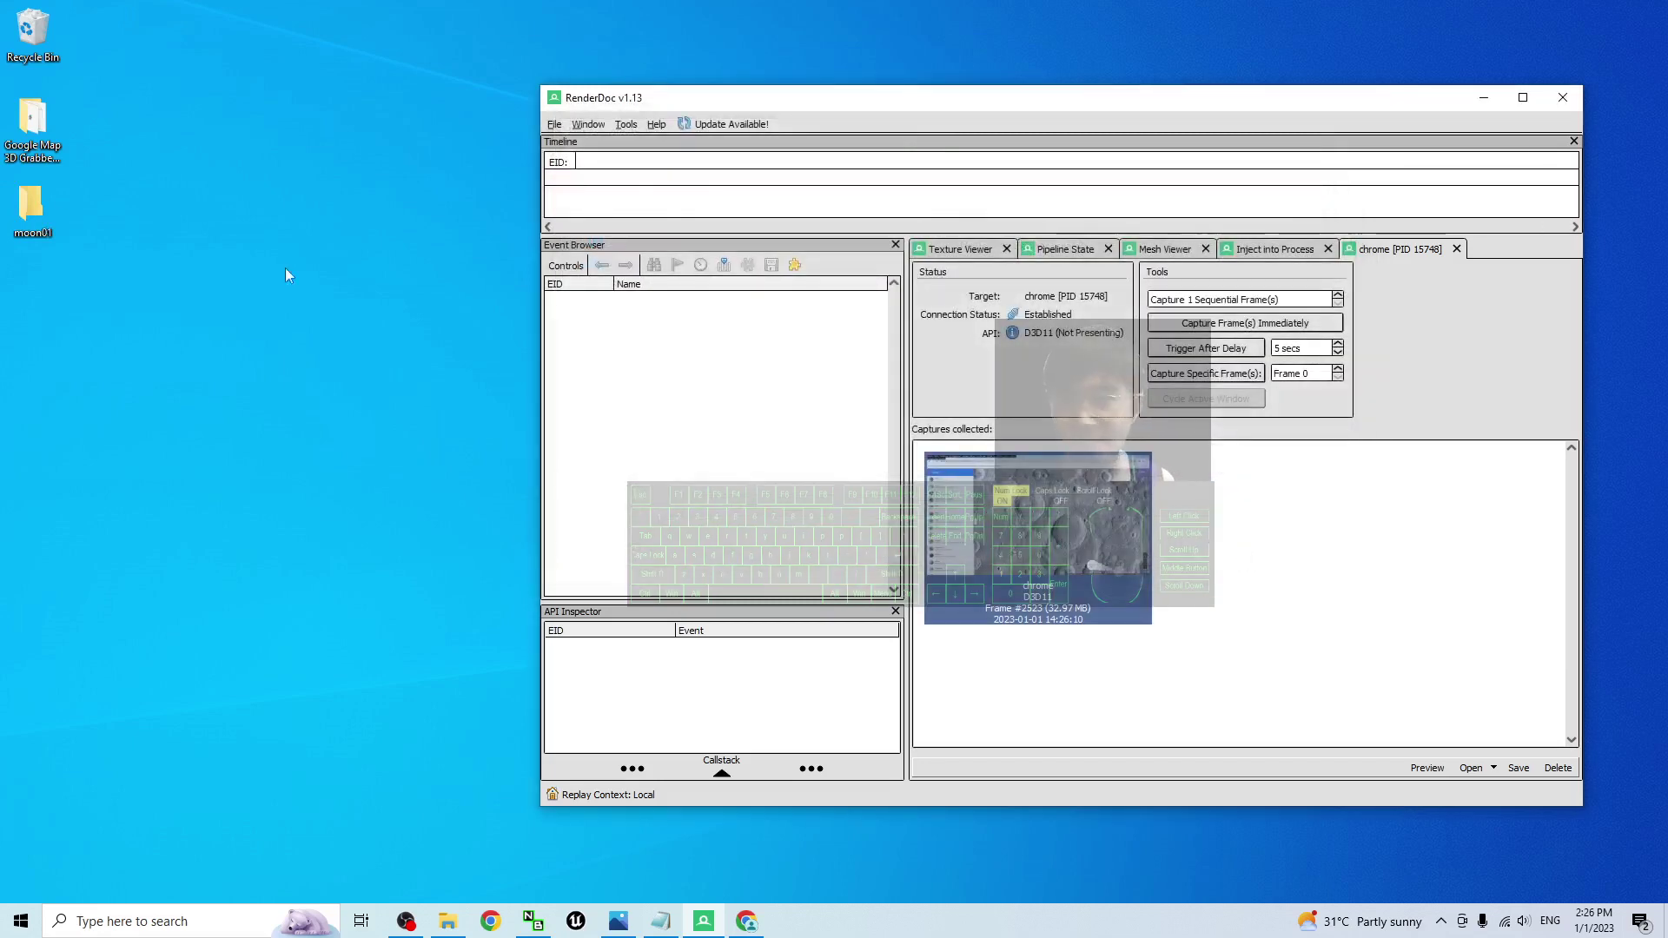
pyautogui.doubleClick(29, 215)
pyautogui.click(395, 321)
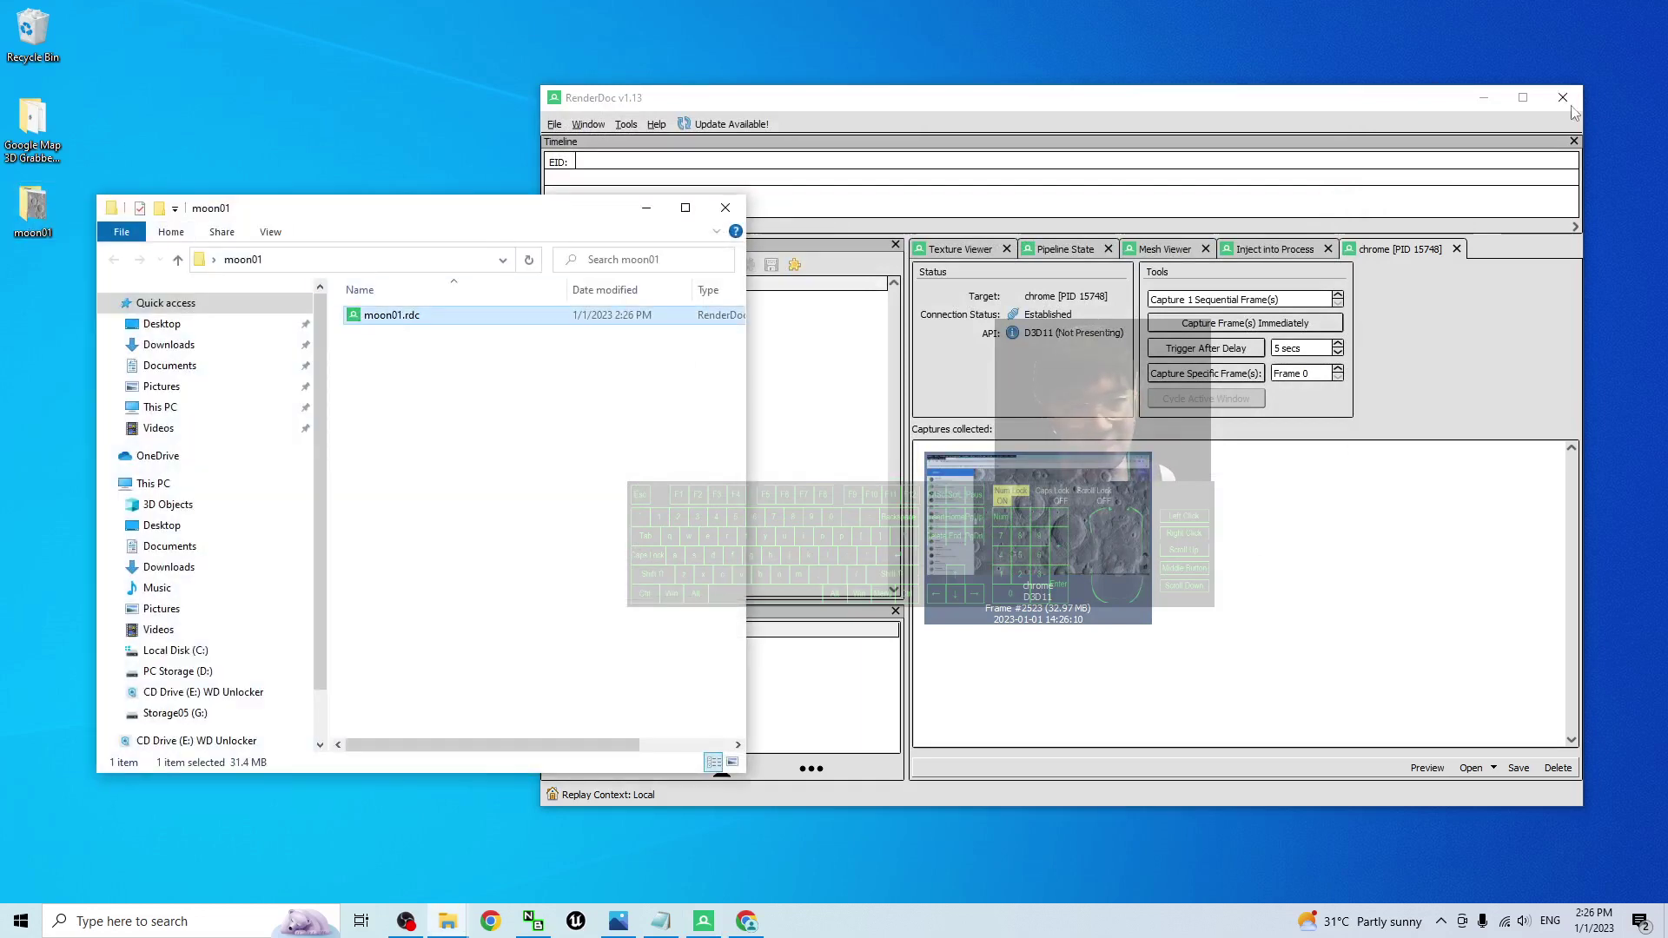
# Step: Minimise RenderDoc and place the moon01 and Google Map 3D Grabber 2022-04-10 folder windows side by side
pyautogui.click(1485, 98)
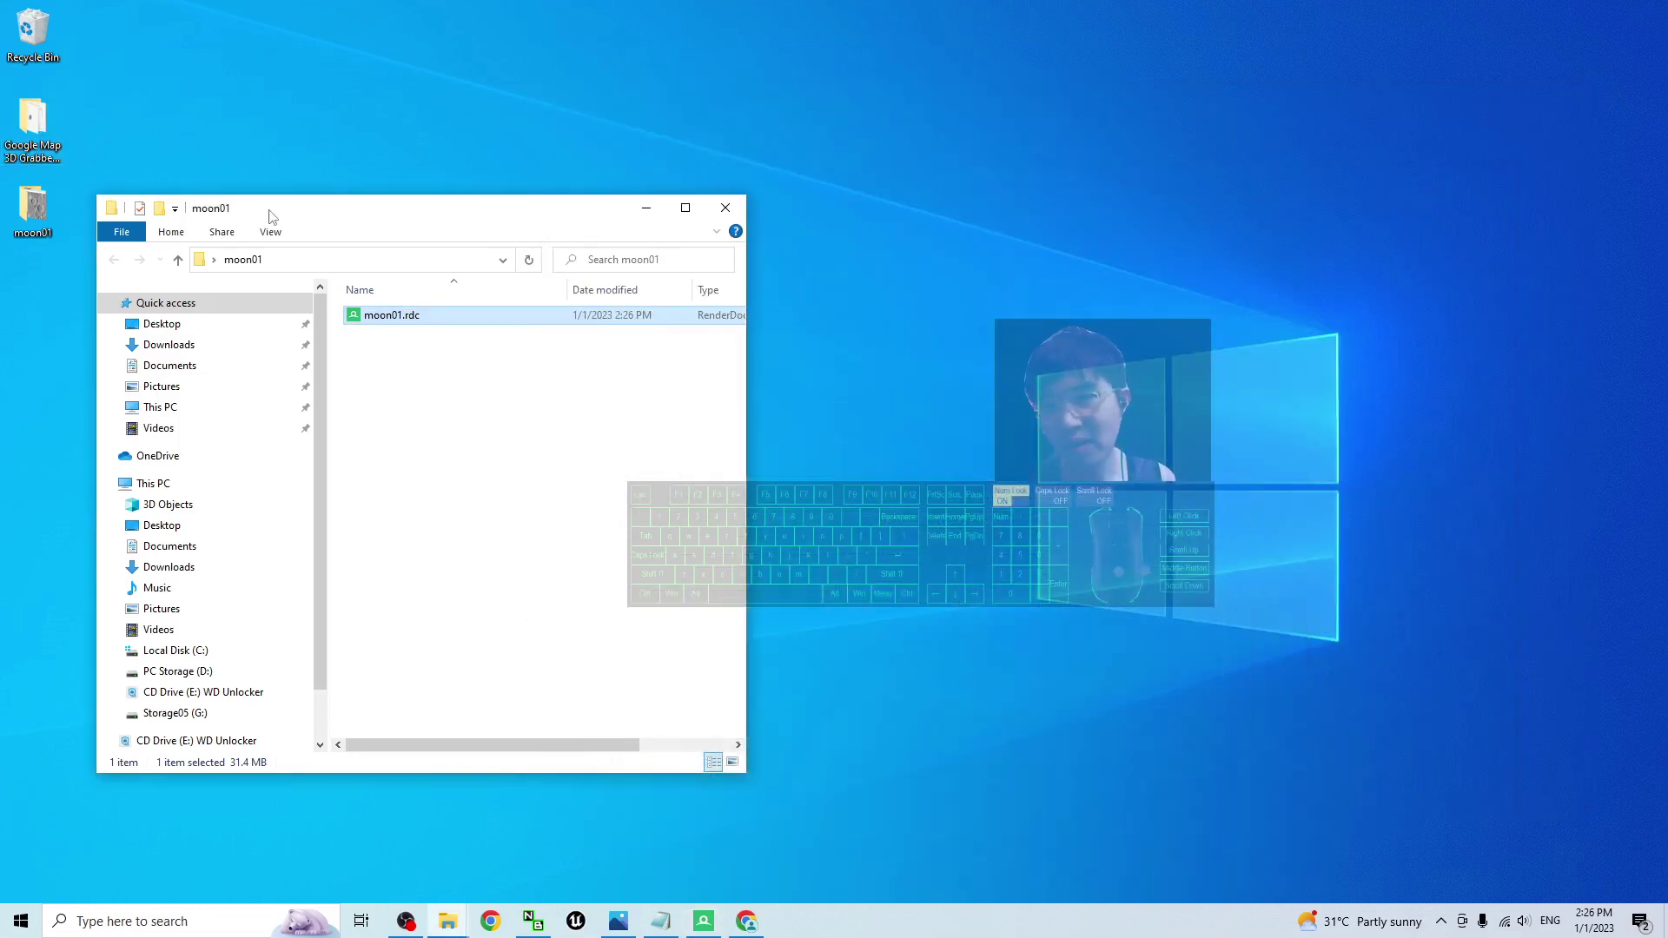
pyautogui.moveTo(270, 216); pyautogui.dragTo(228, 282)
pyautogui.click(50, 120)
pyautogui.doubleClick(40, 113)
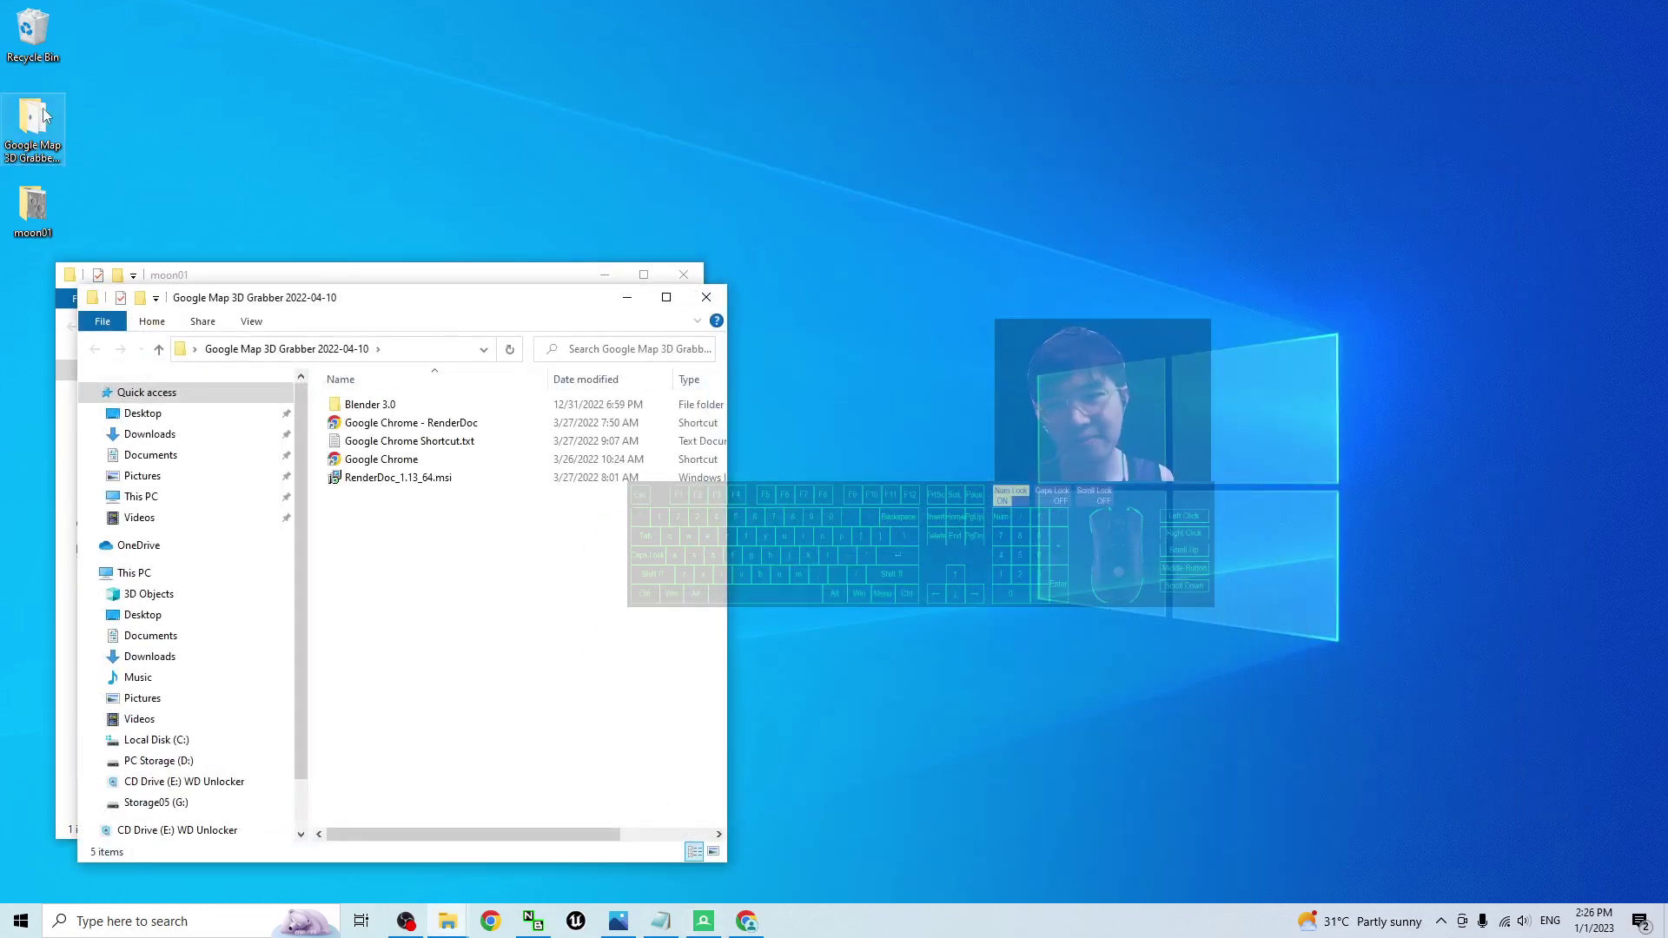
pyautogui.moveTo(434, 261); pyautogui.dragTo(1139, 250)
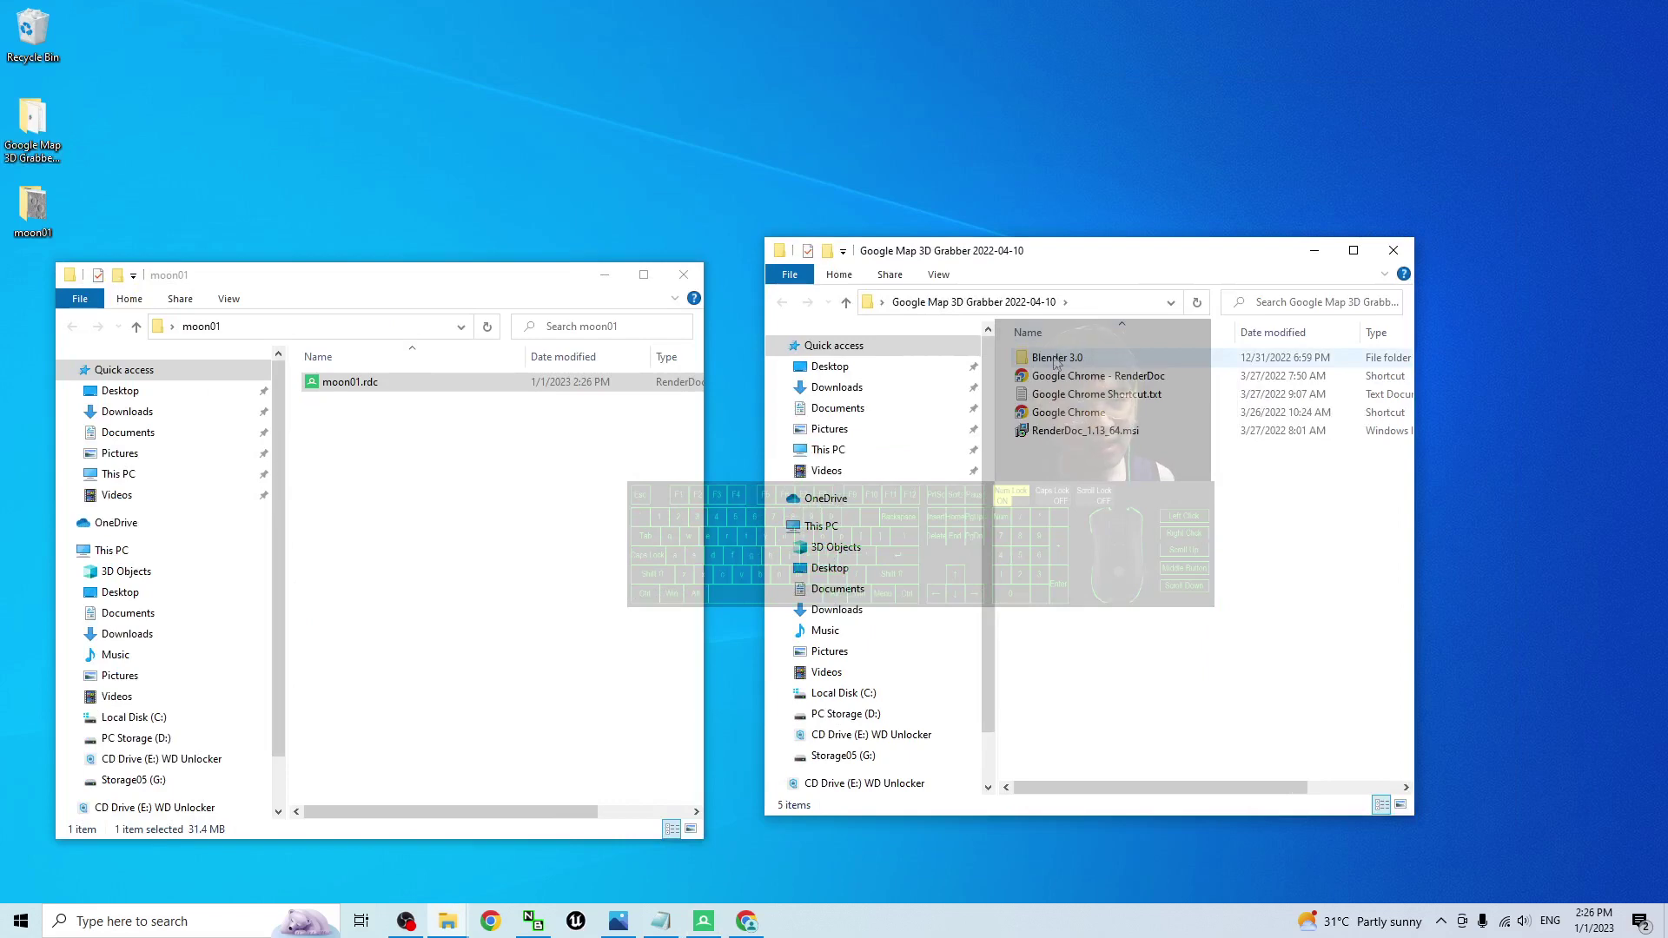
# Step: Launch blender.exe from the Blender 3.0 folder and dismiss the splash screen
pyautogui.doubleClick(1067, 359)
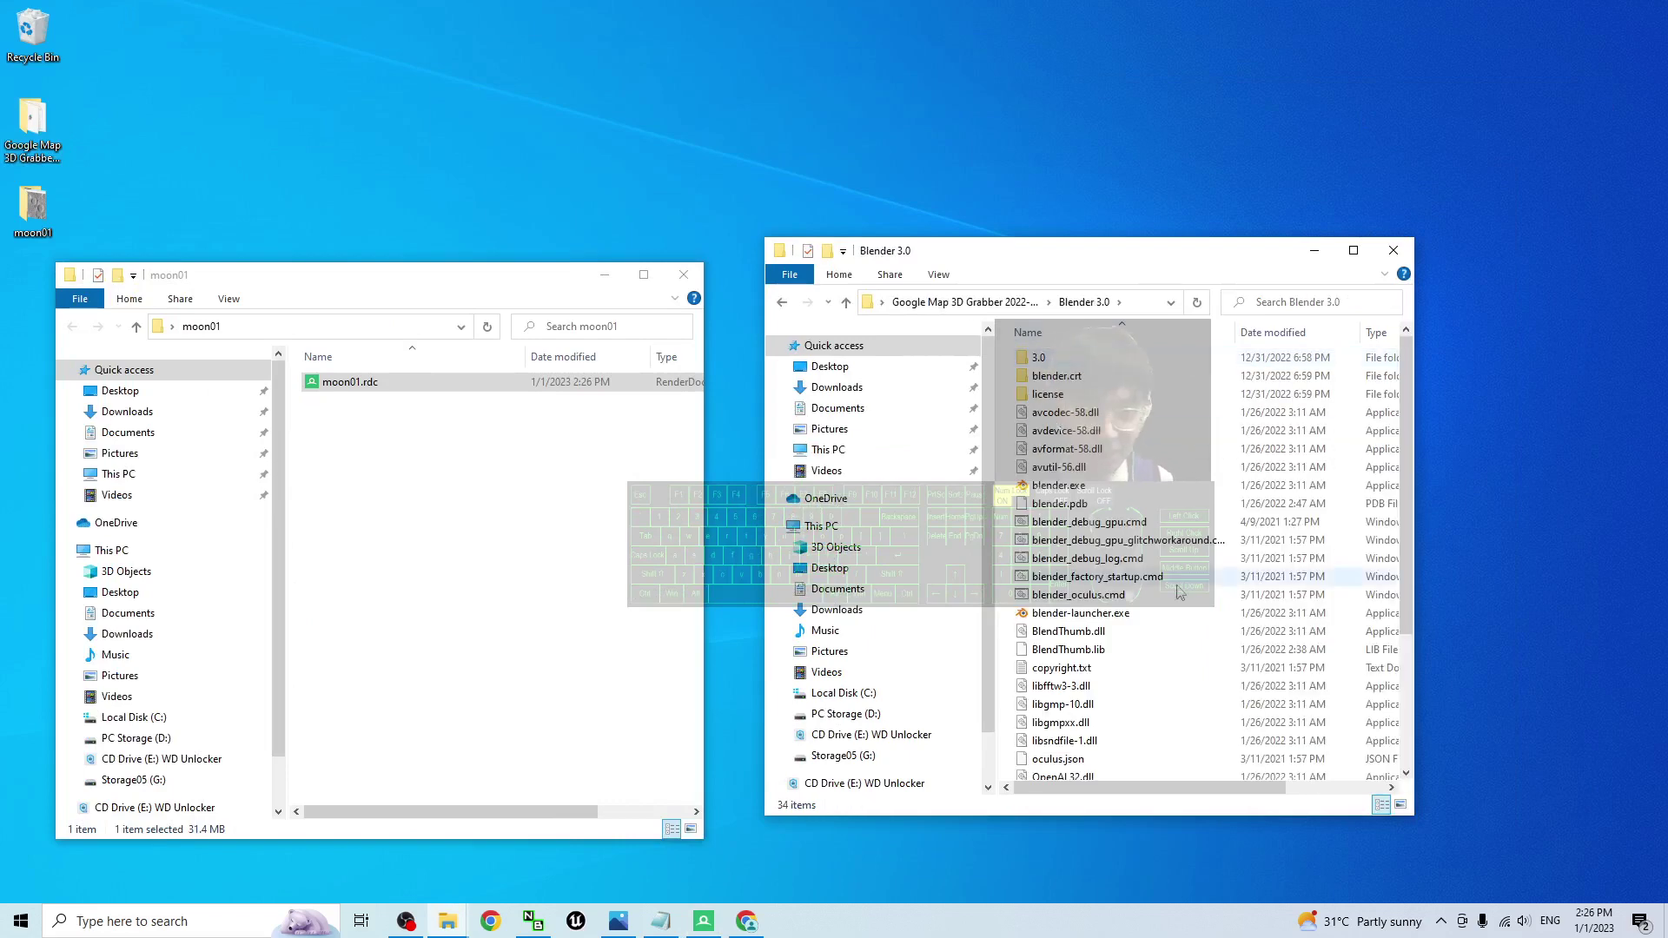
pyautogui.doubleClick(1058, 485)
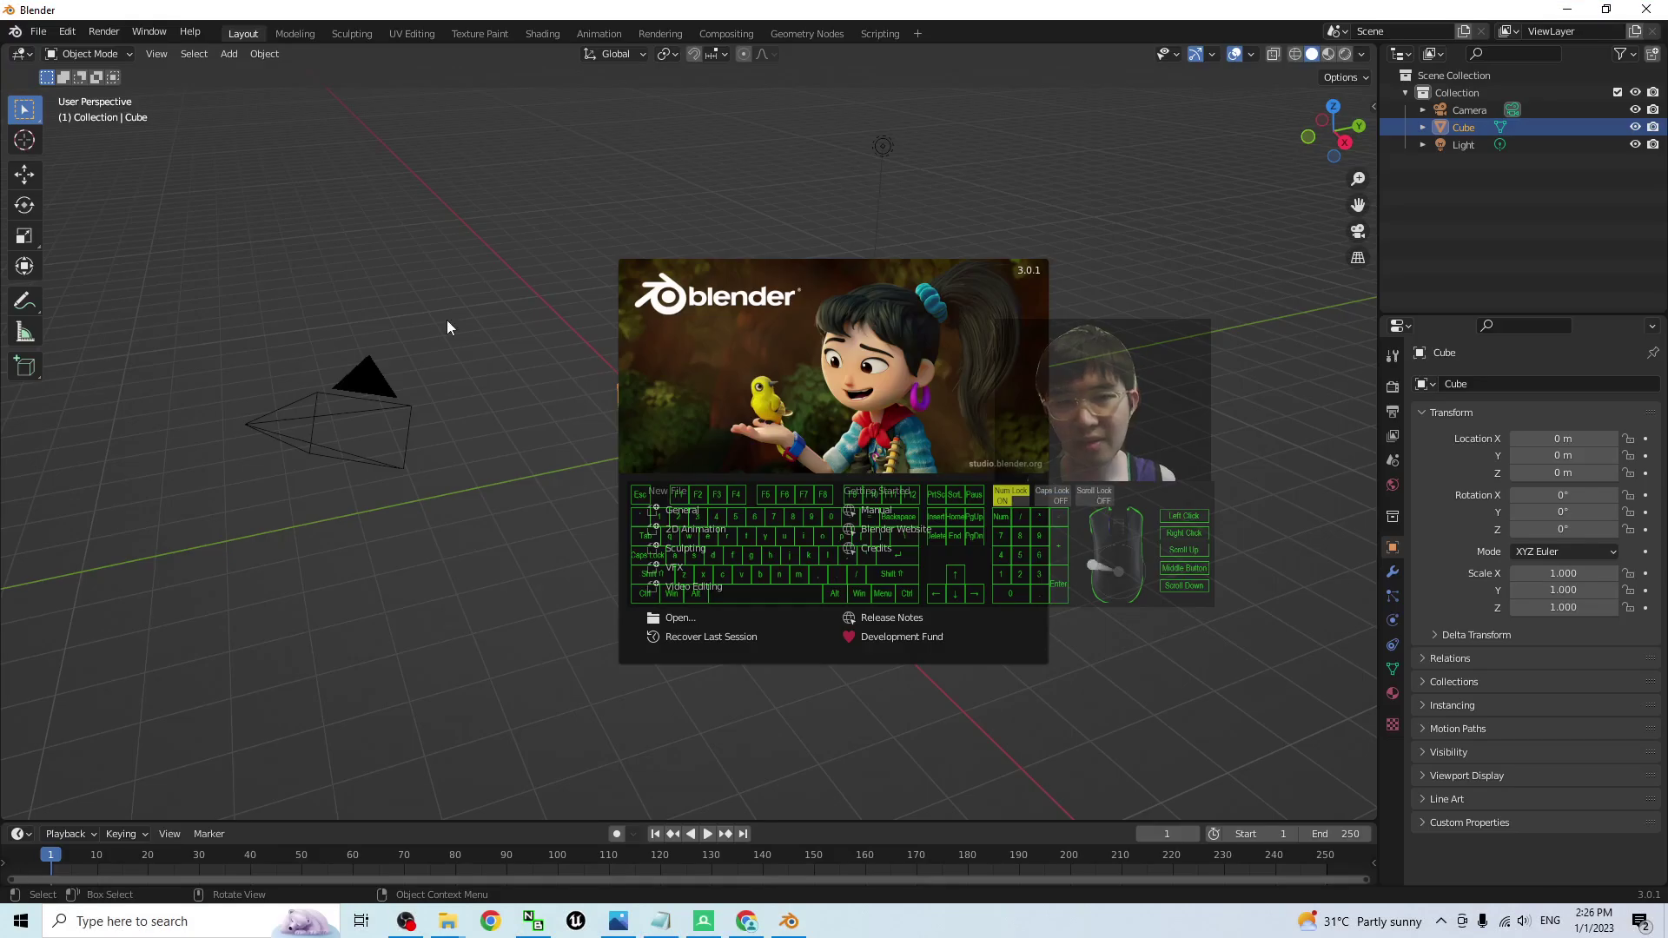
pyautogui.click(447, 320)
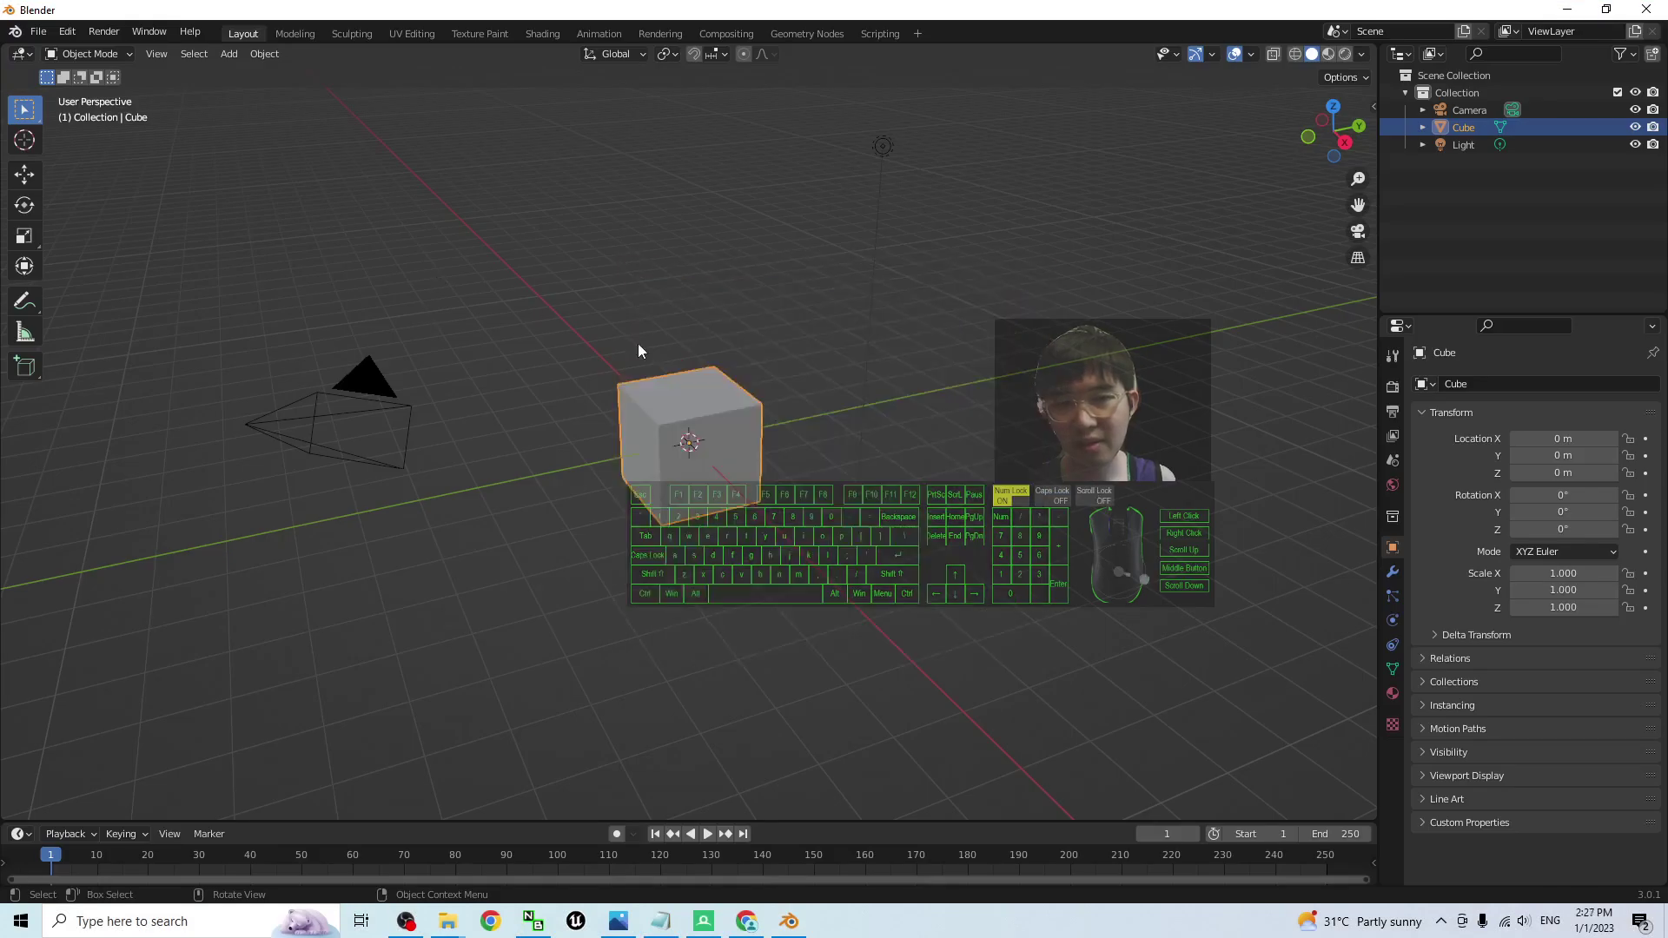
# Step: Delete the default camera, cube and light, and move the restored Blender window beside the moon01 folder window
pyautogui.moveTo(229, 326); pyautogui.dragTo(1131, 649)
pyautogui.press('Delete')
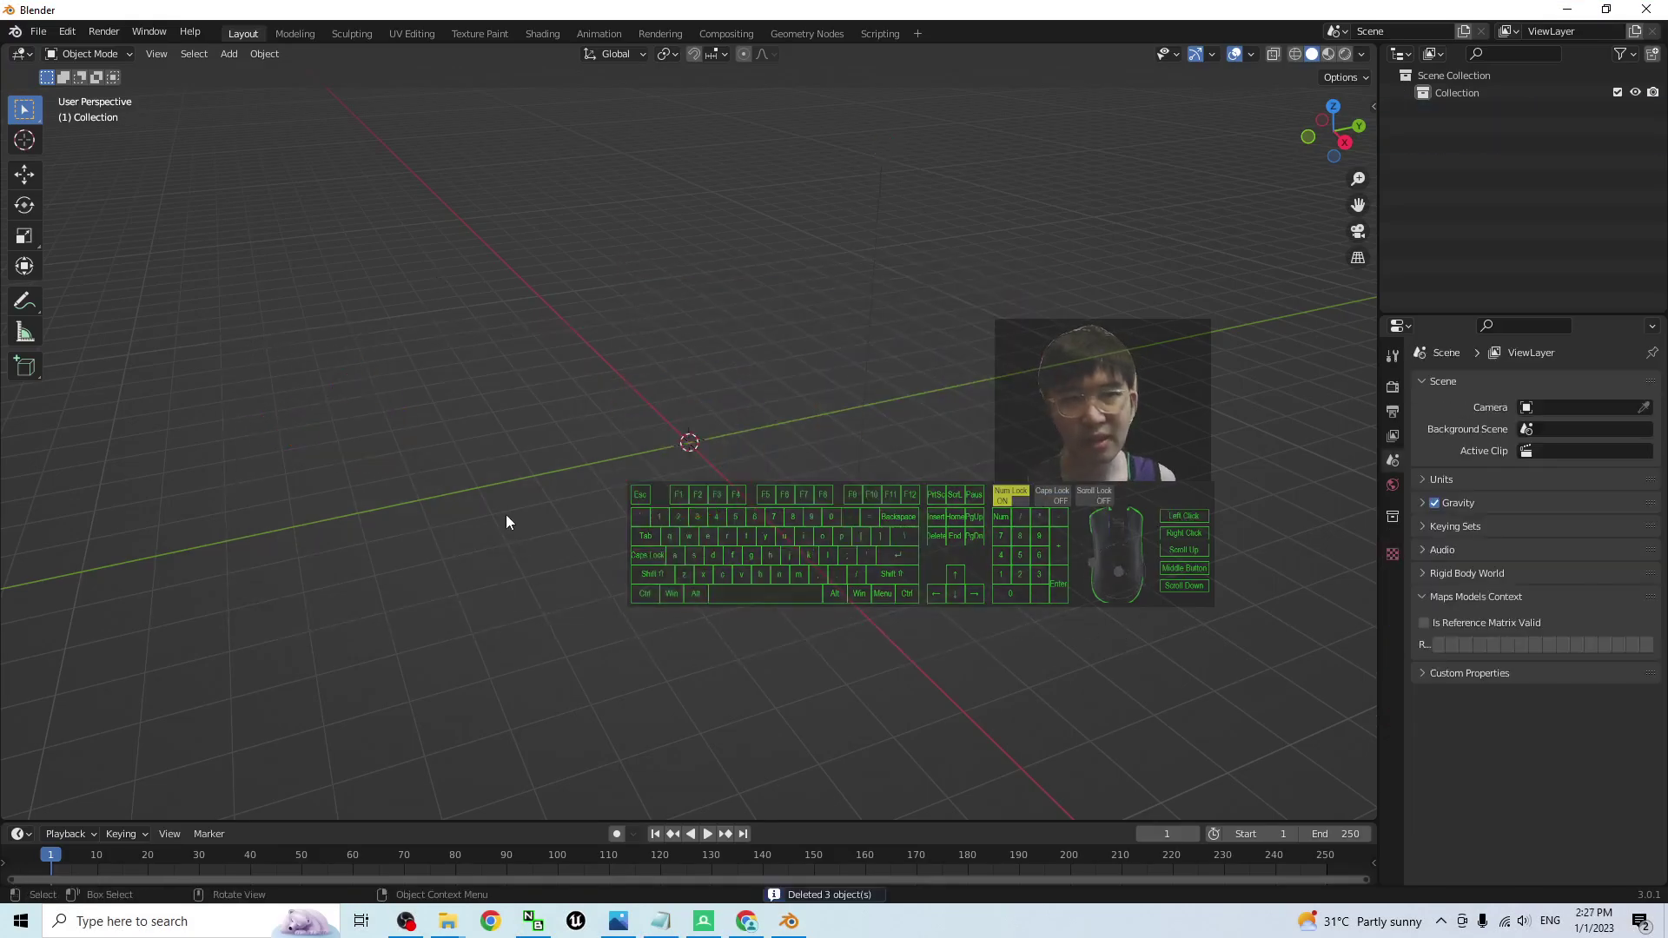
pyautogui.moveTo(868, 10); pyautogui.dragTo(1251, 70)
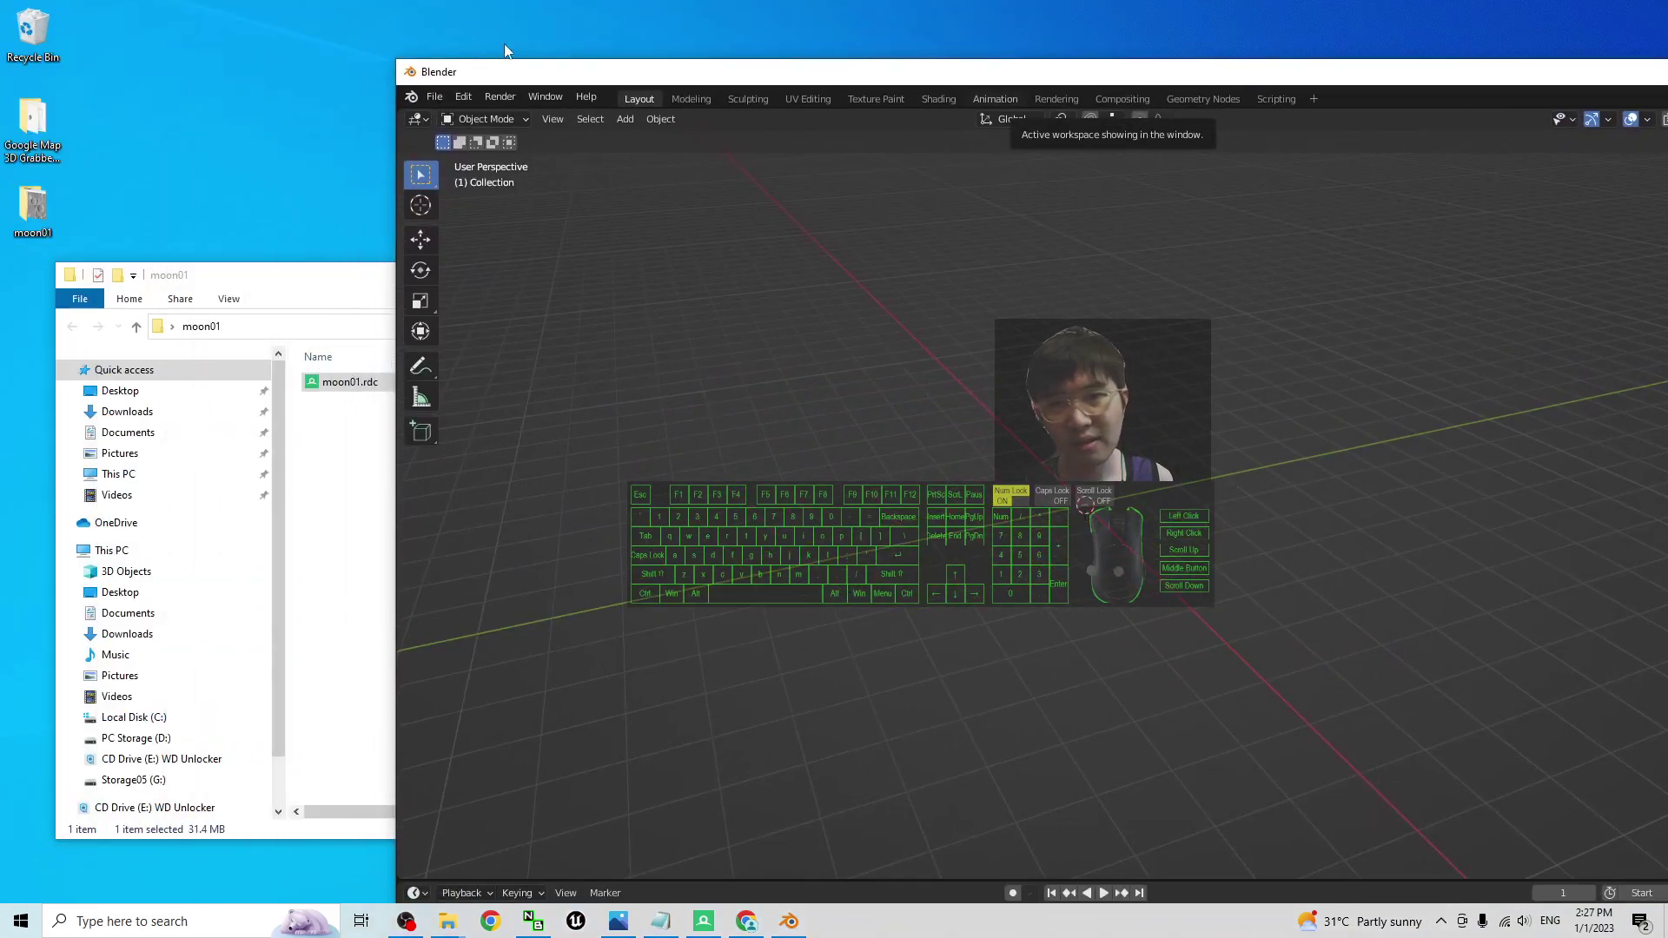
# Step: Search the add-on preferences for "map", make sure Import-Export: Maps Models Importer is enabled, and close the preferences
pyautogui.click(462, 95)
pyautogui.click(475, 346)
pyautogui.click(463, 96)
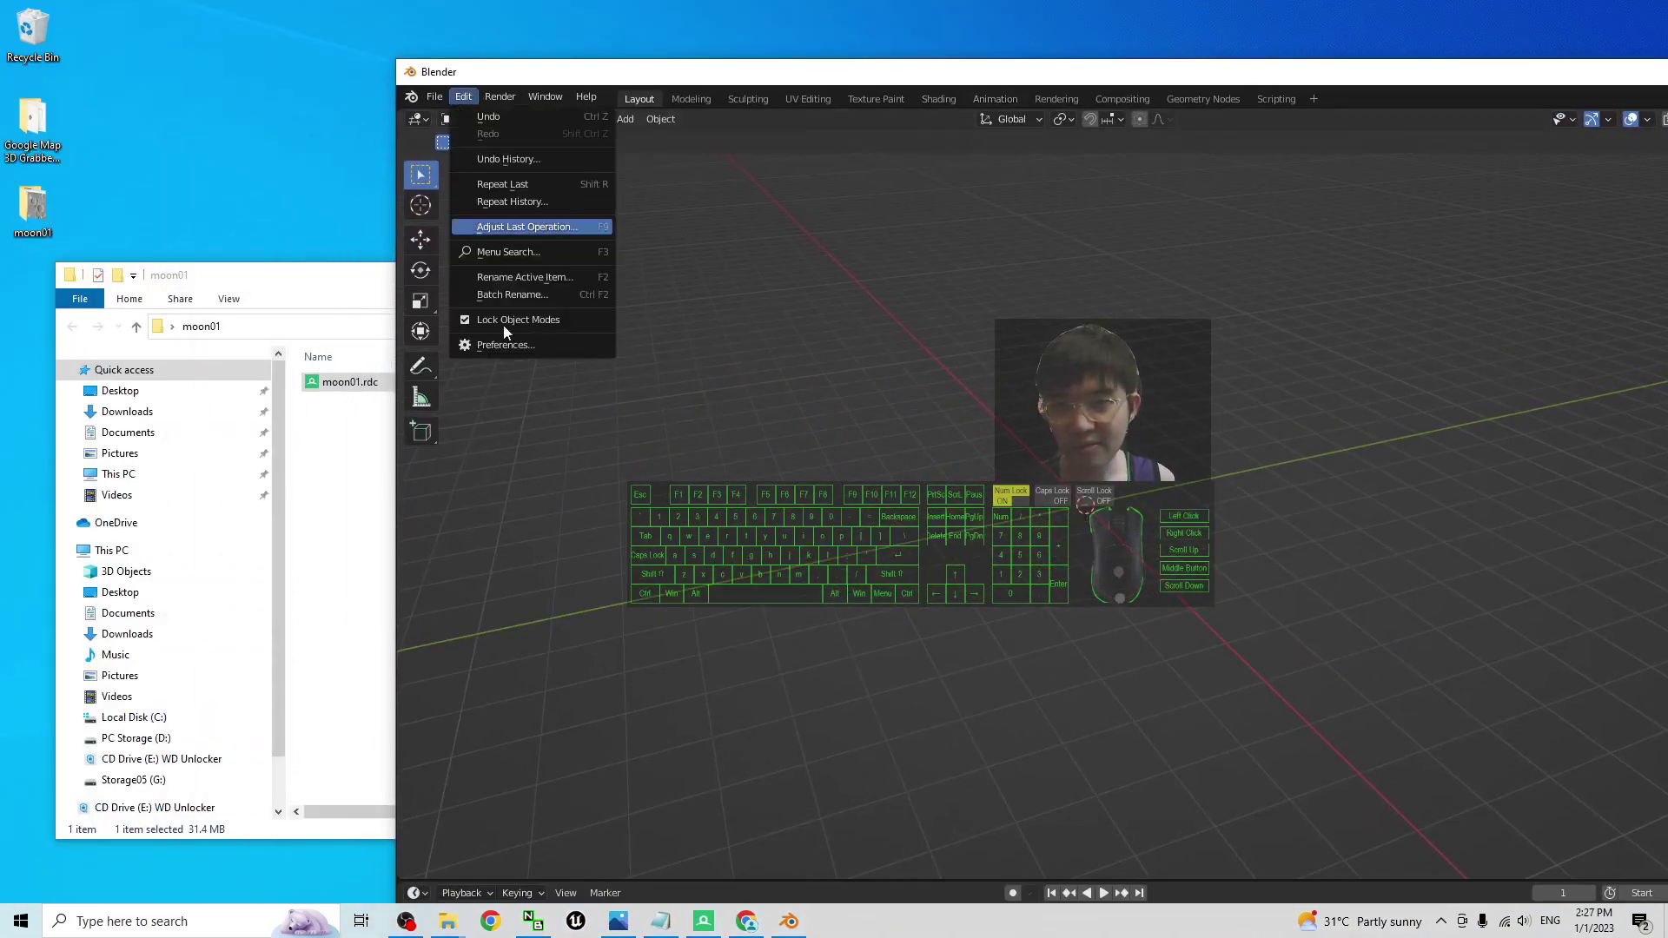
pyautogui.click(509, 350)
pyautogui.click(701, 162)
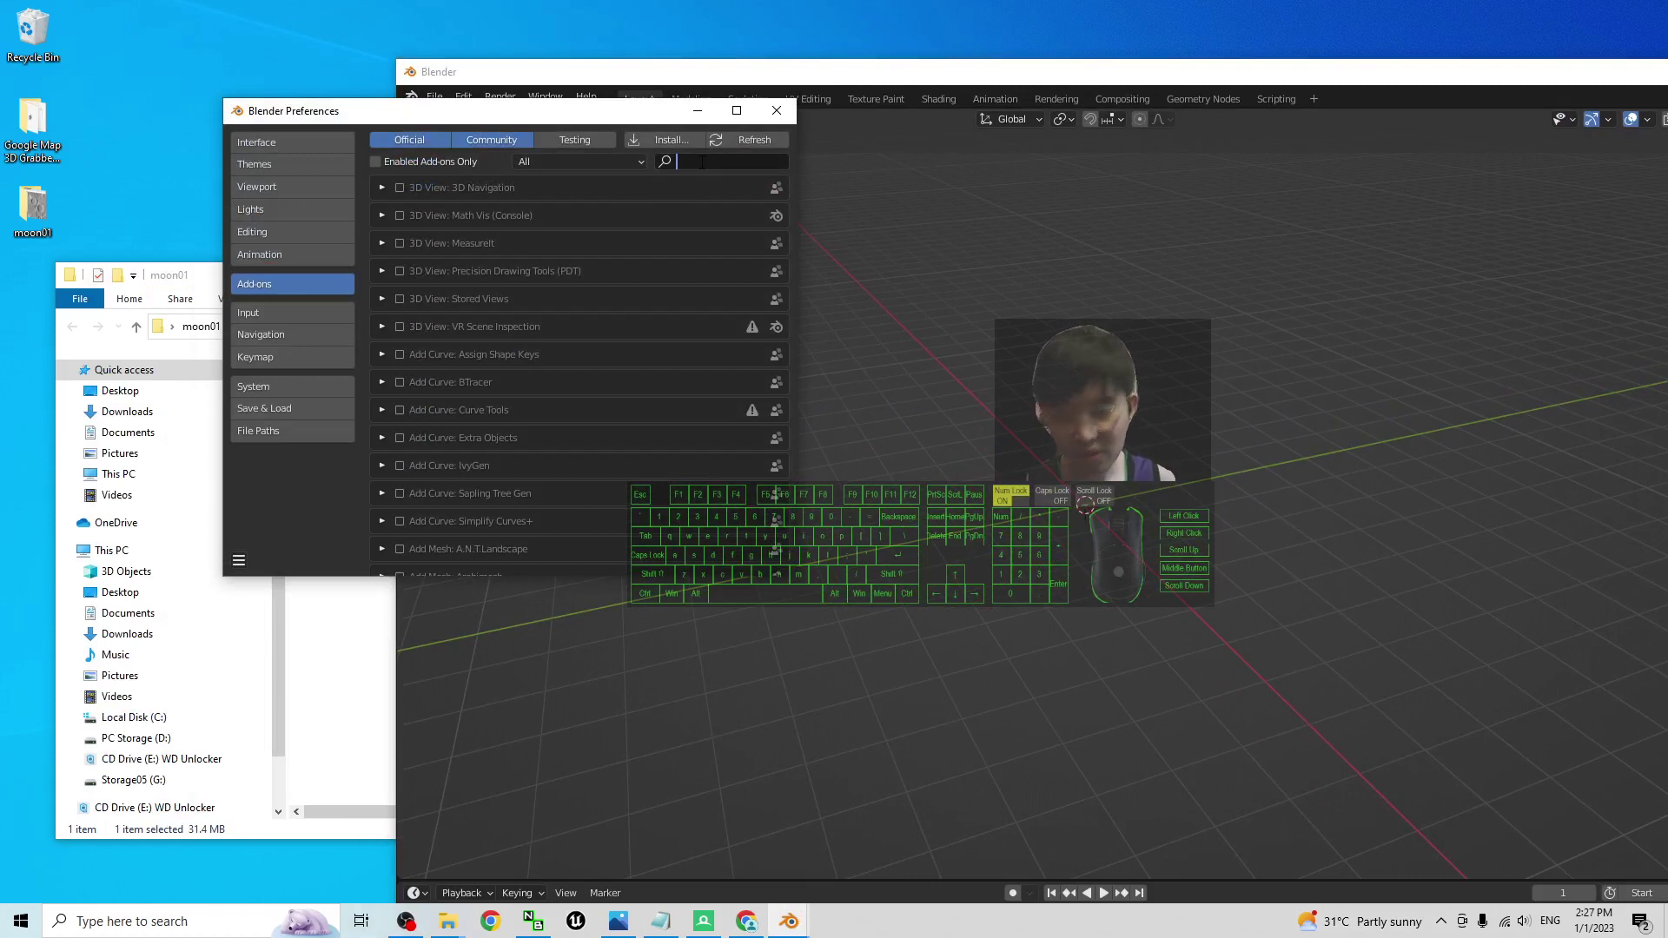
pyautogui.write('map')
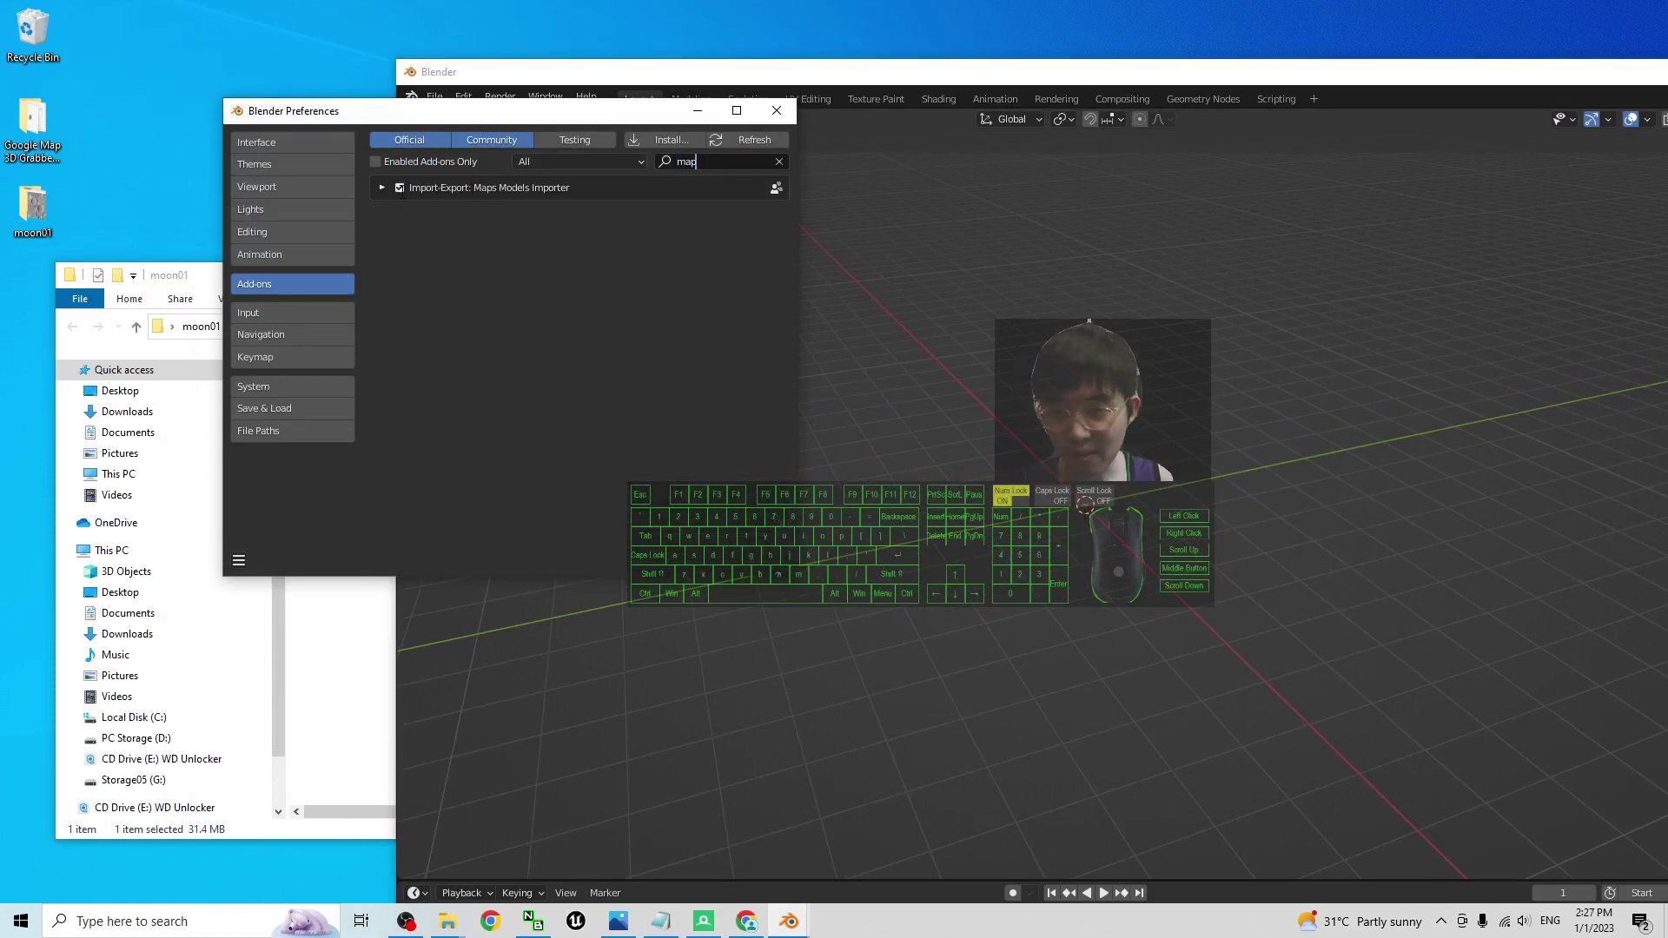
pyautogui.click(400, 188)
pyautogui.click(399, 190)
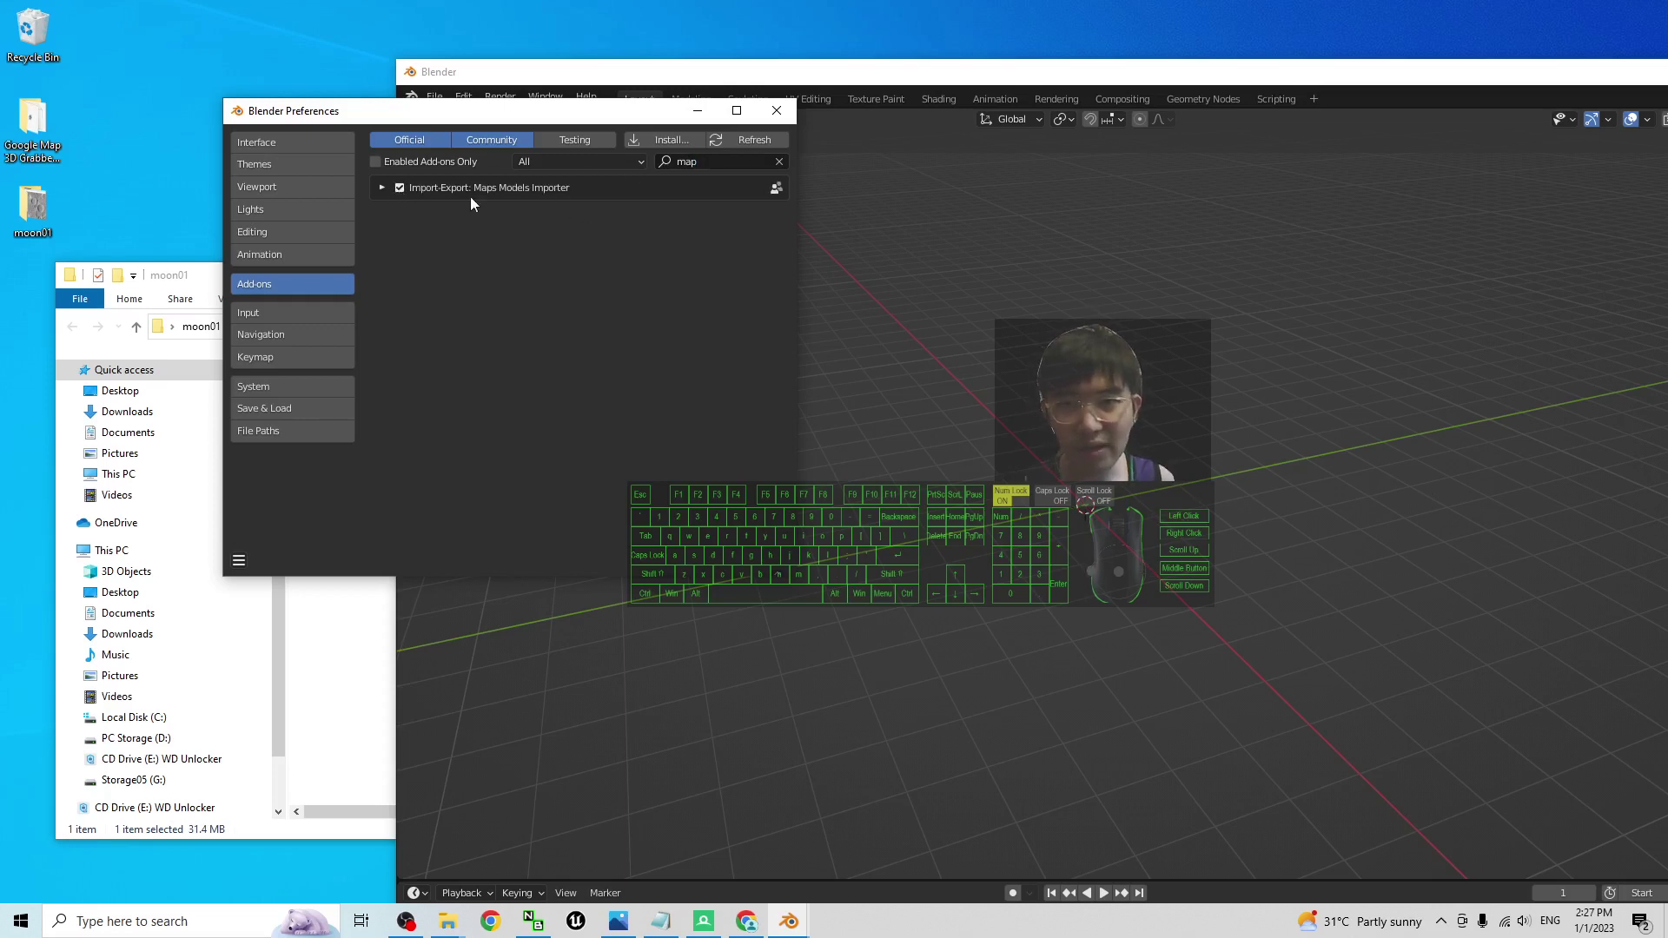
pyautogui.click(765, 117)
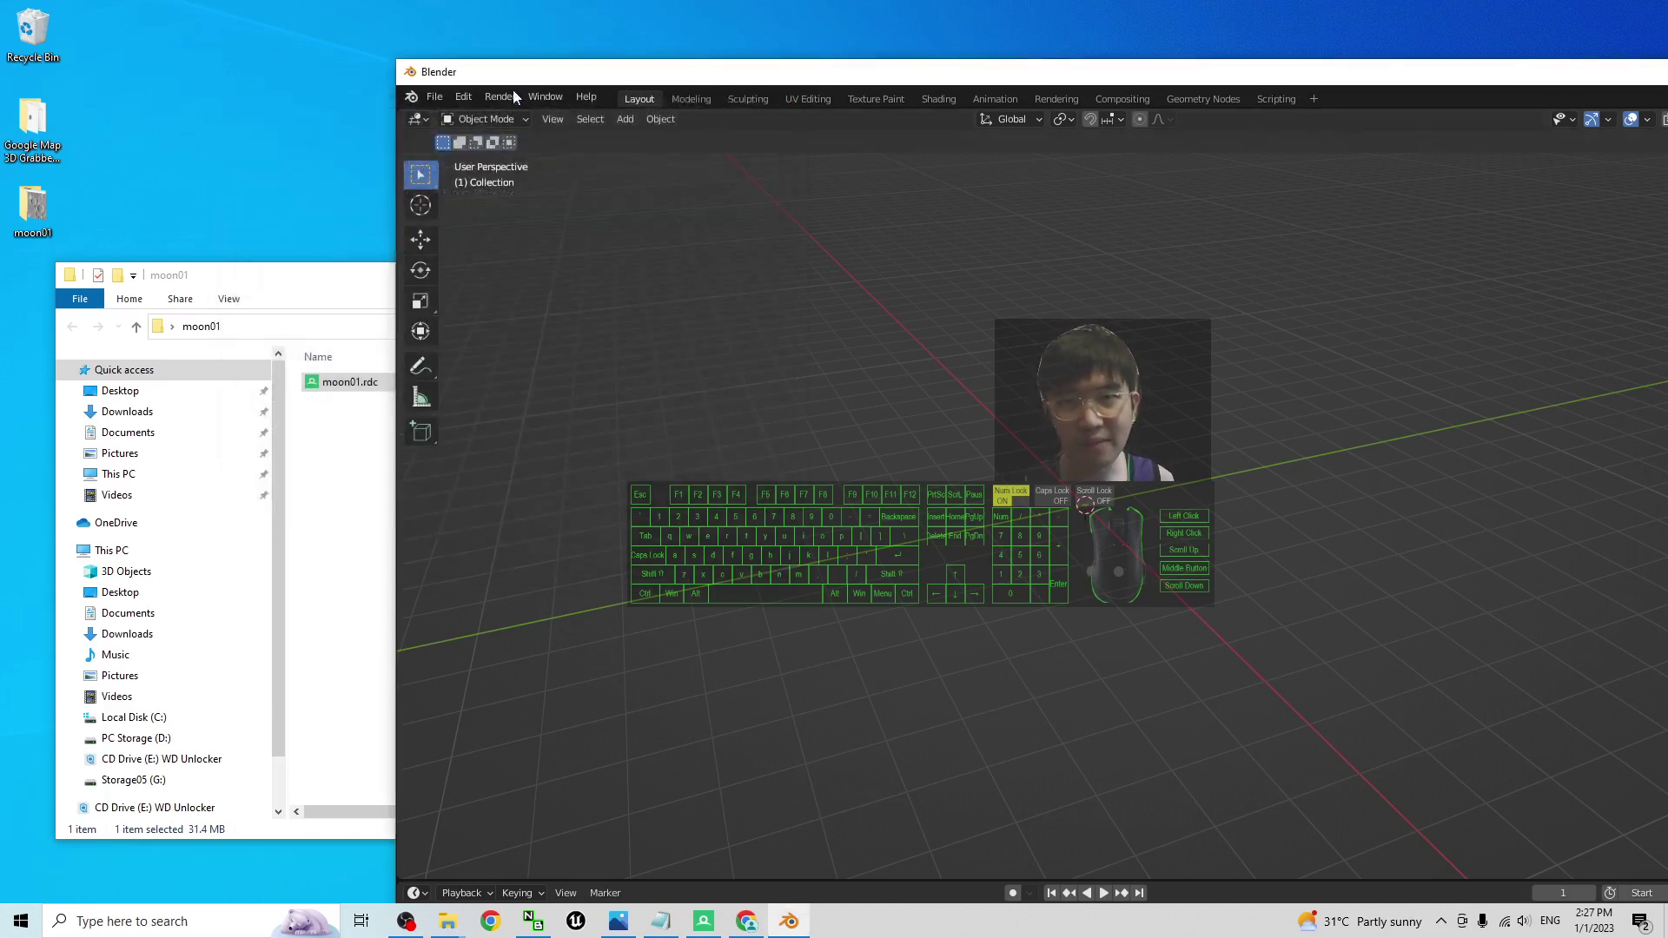
# Step: Import moon01.rdc from the Desktop's moon01 folder as a Google Maps Capture
pyautogui.click(439, 95)
pyautogui.moveTo(475, 335)
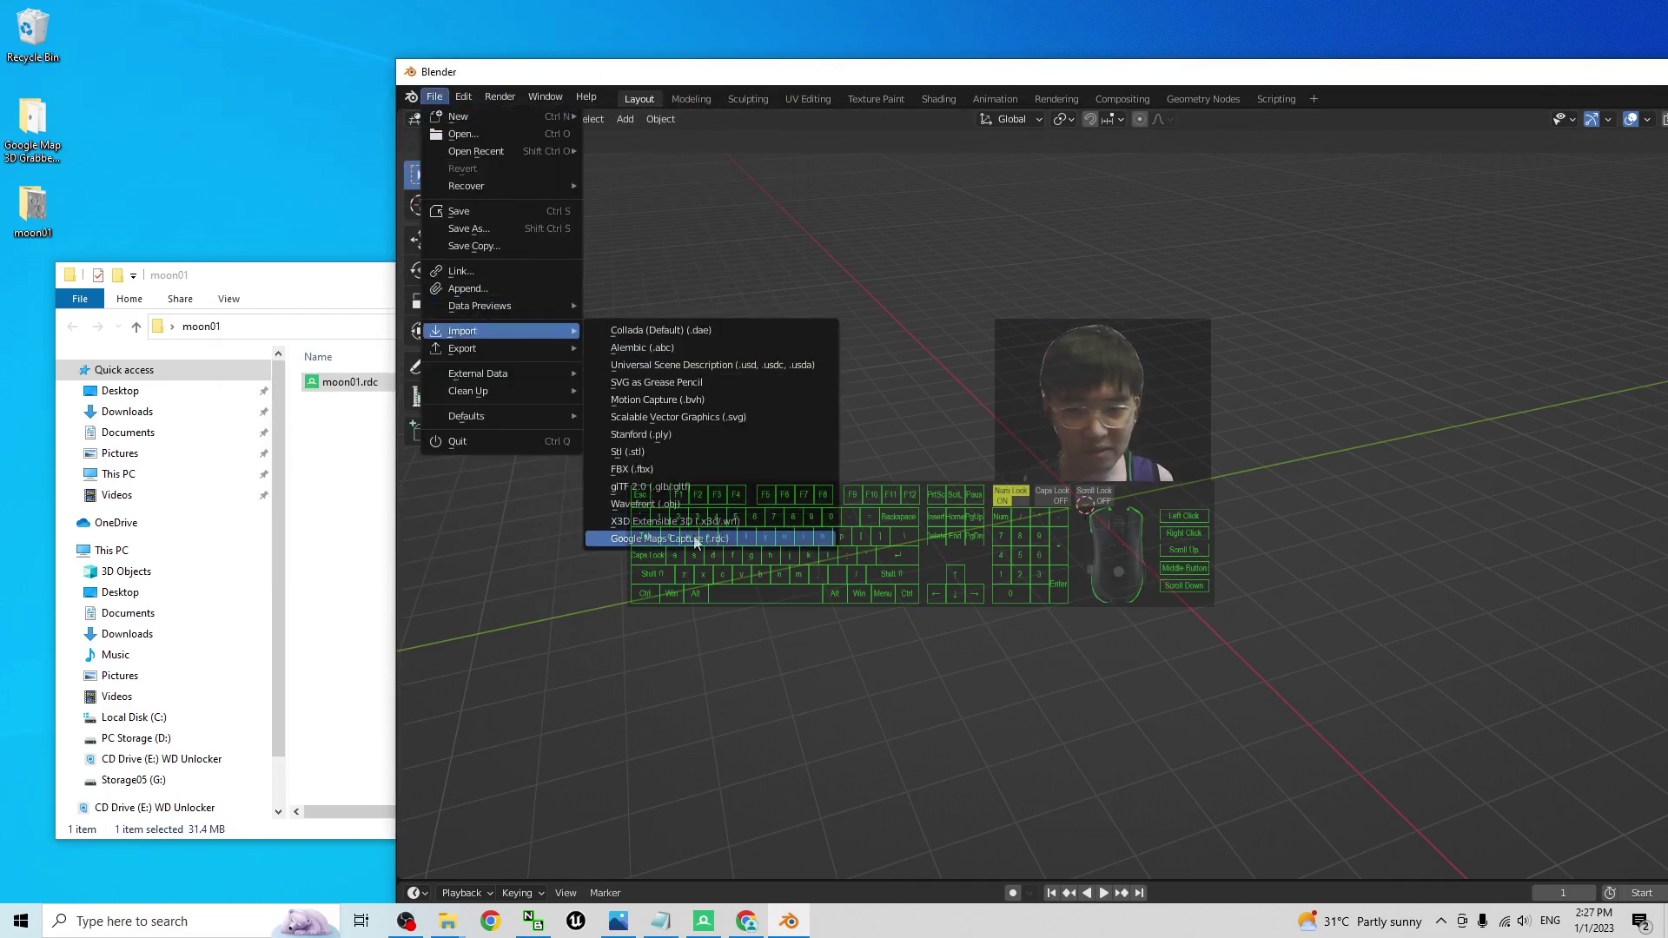
pyautogui.click(700, 541)
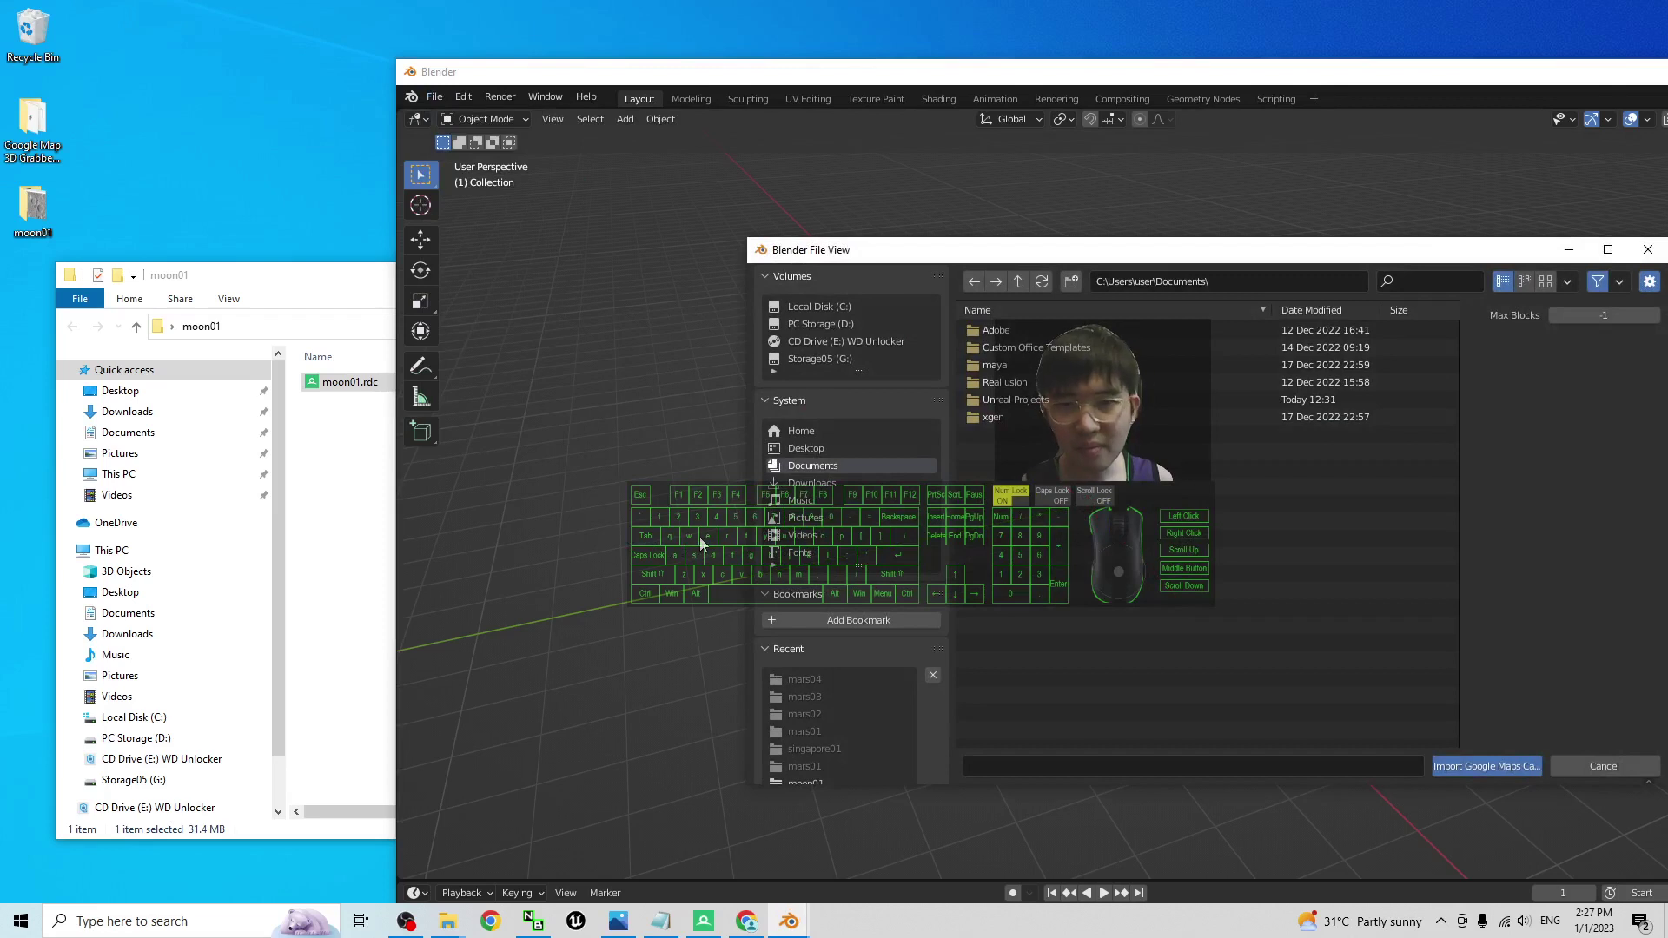
pyautogui.click(345, 296)
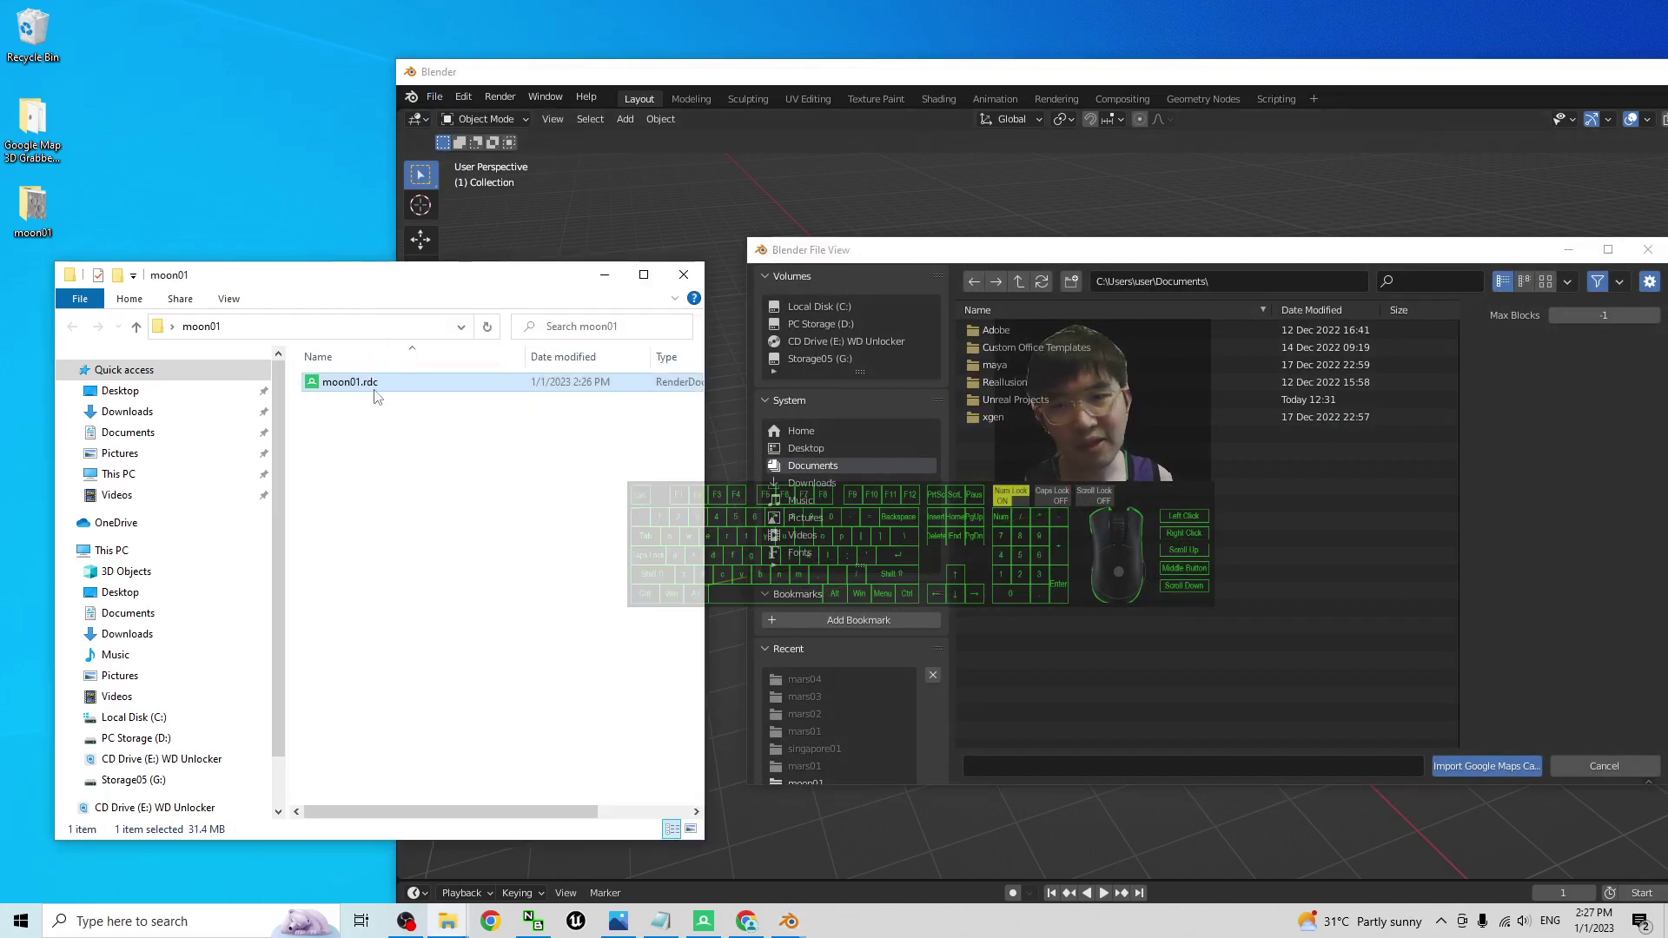
pyautogui.click(808, 447)
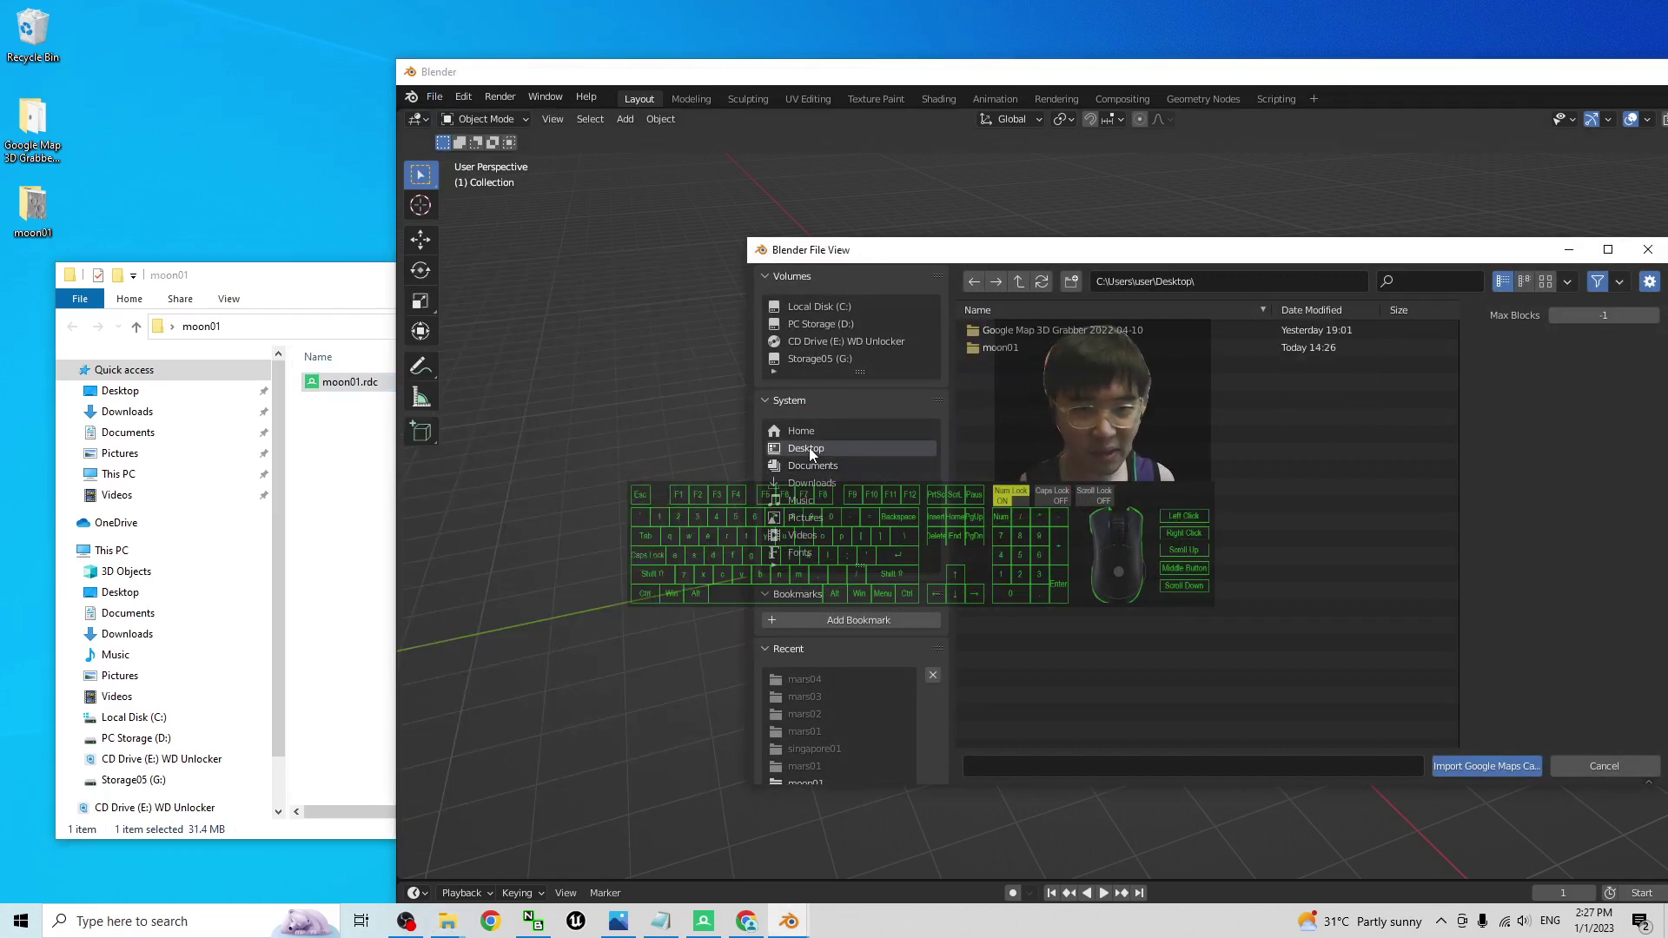
pyautogui.doubleClick(1010, 345)
pyautogui.doubleClick(997, 332)
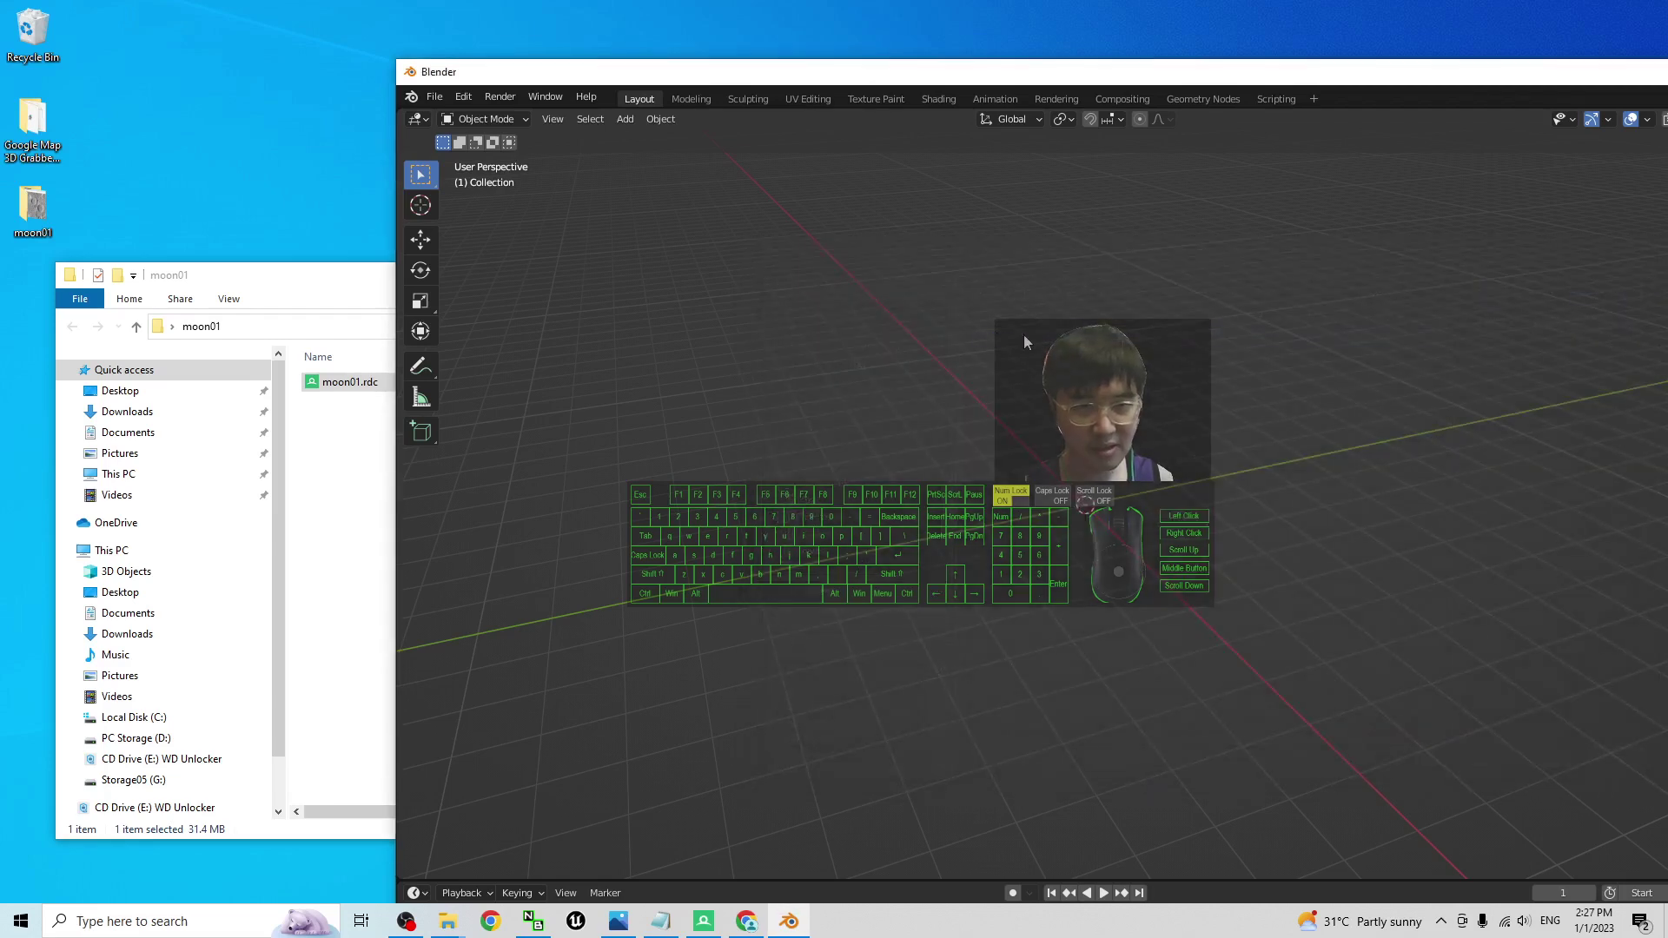
# Step: Maximise the Blender window and display the imported Moon terrain textured with Material Preview shading
pyautogui.doubleClick(1159, 80)
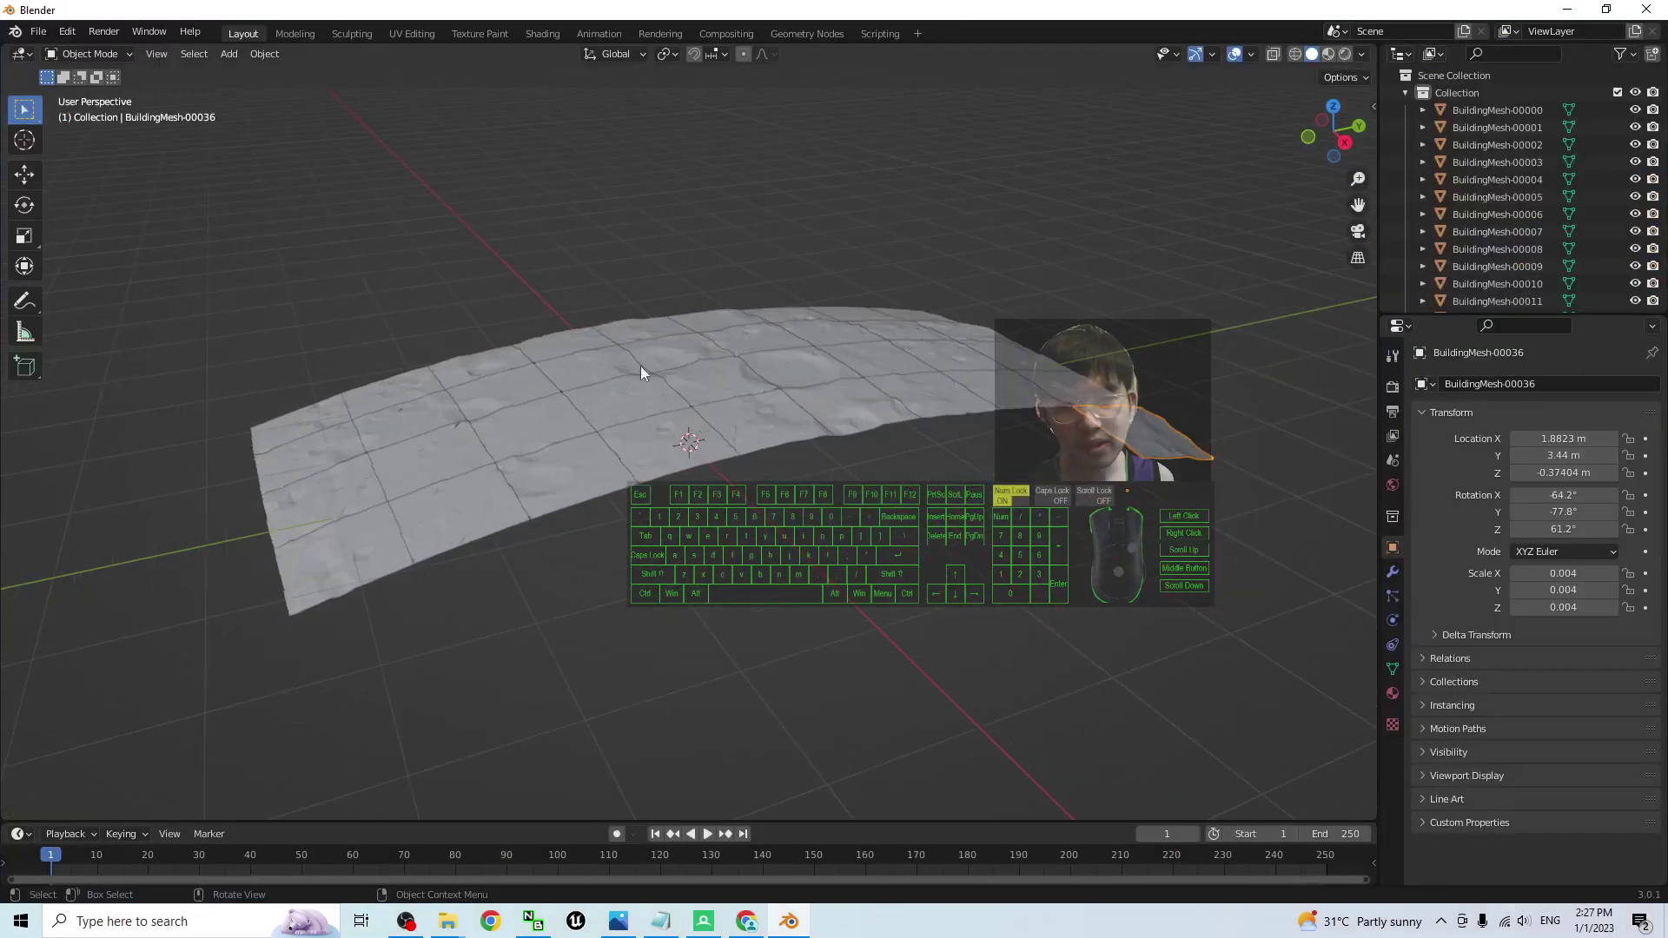
pyautogui.moveTo(445, 261); pyautogui.dragTo(1169, 124, button='middle')
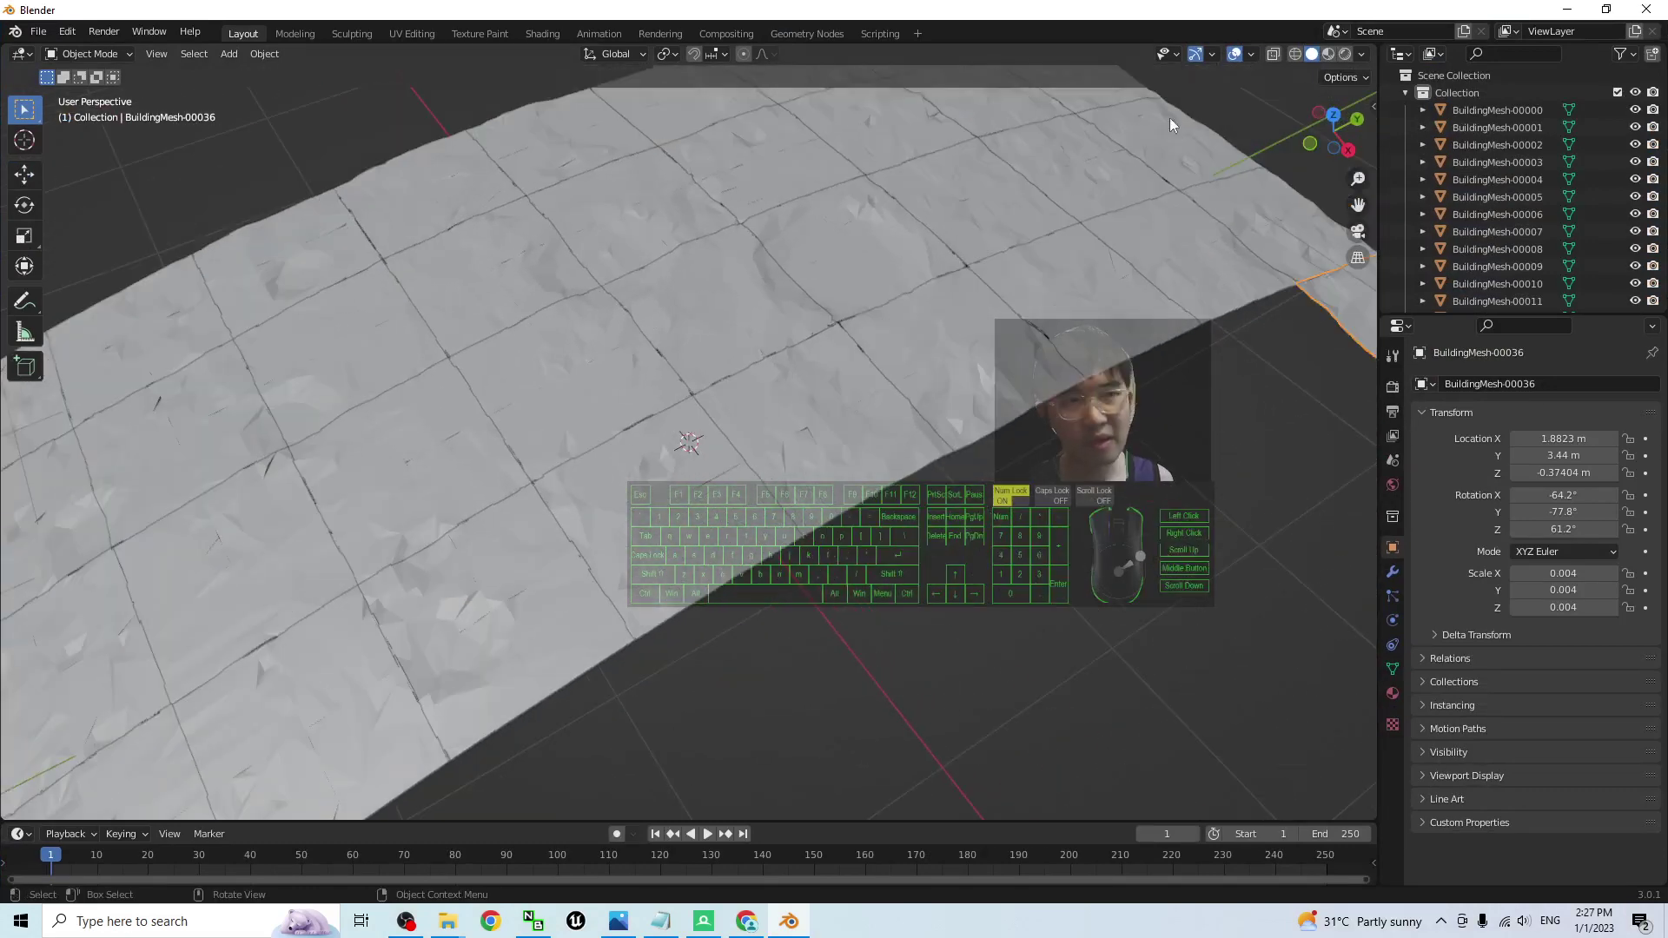
pyautogui.click(1330, 54)
# Step: Delete the selected outlying terrain tile BuildingMesh-00036 at the end of the Moon strip
pyautogui.scroll(-6, 955, 365)
pyautogui.moveTo(902, 419); pyautogui.dragTo(747, 365, button='middle')
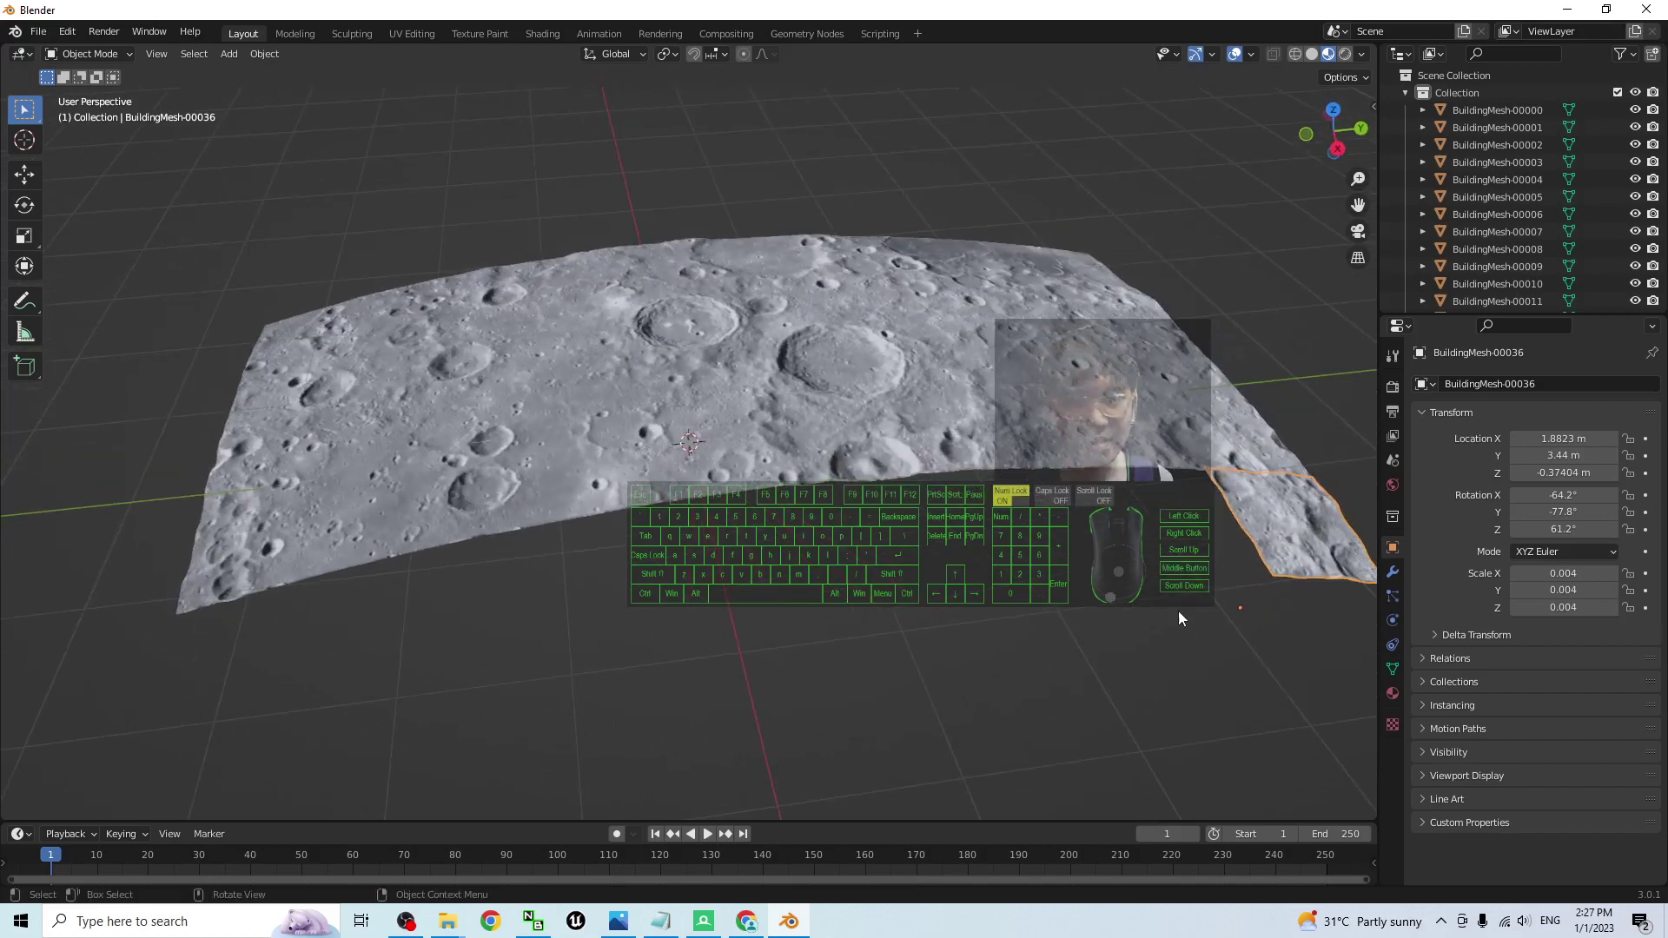
pyautogui.moveTo(1279, 524); pyautogui.dragTo(1025, 585, button='middle')
pyautogui.press('Delete')
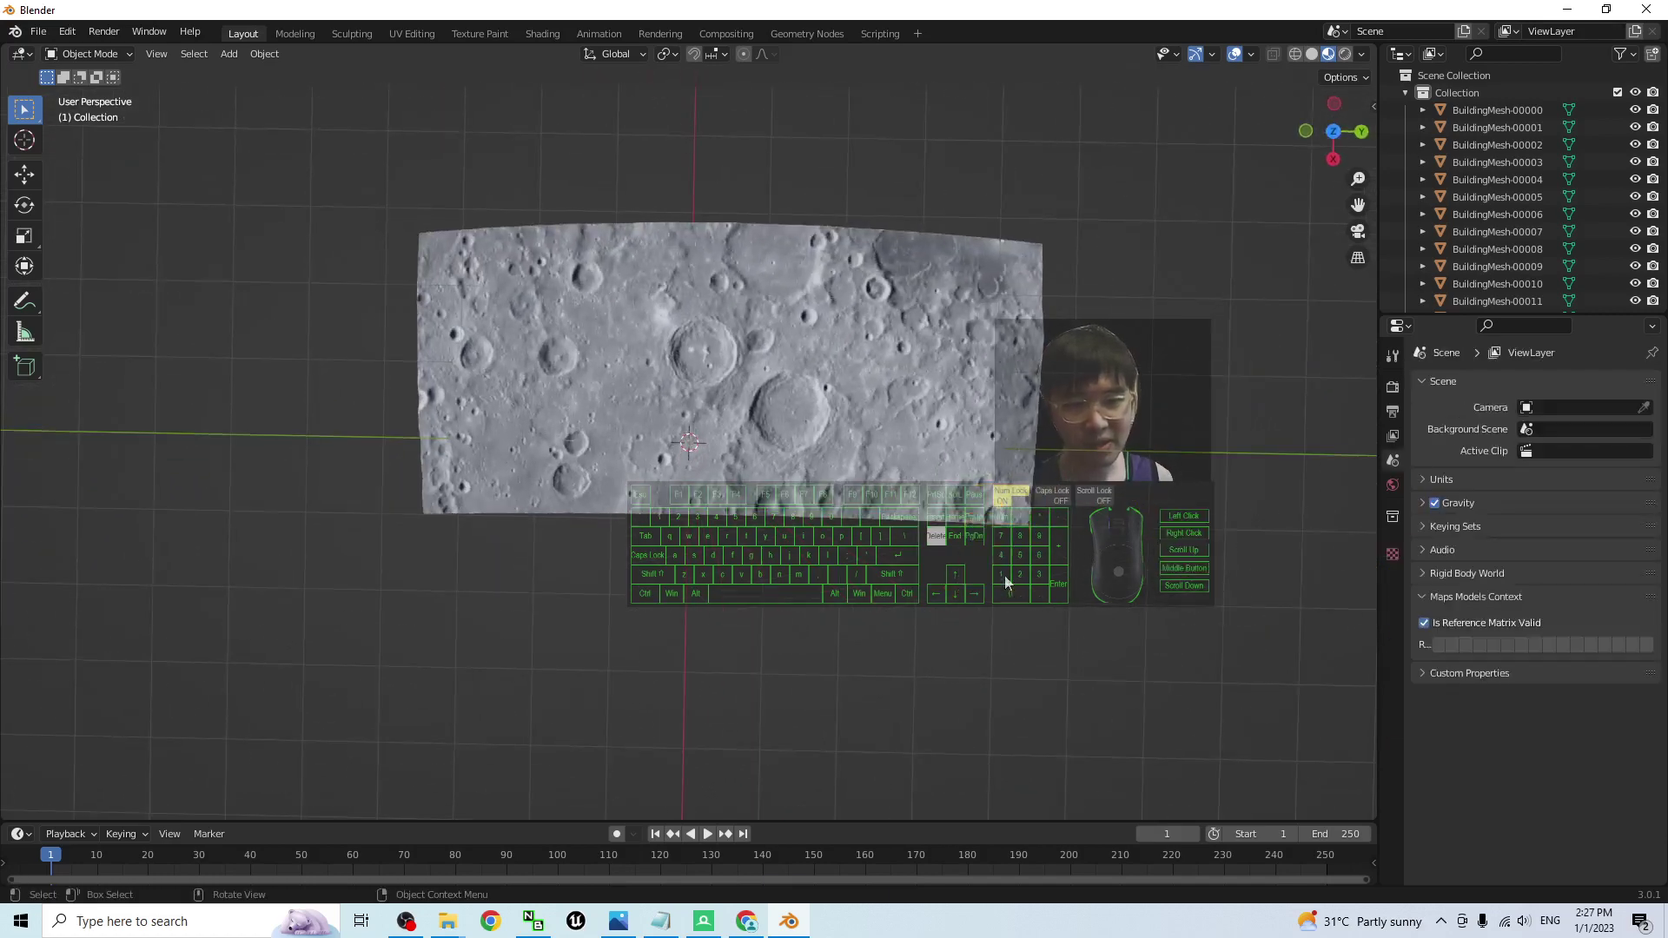
# Step: Join all the terrain tiles from BuildingMesh-00000 to BuildingMesh-00035 into a single mesh and check the joined strip
pyautogui.moveTo(313, 157); pyautogui.dragTo(1138, 620)
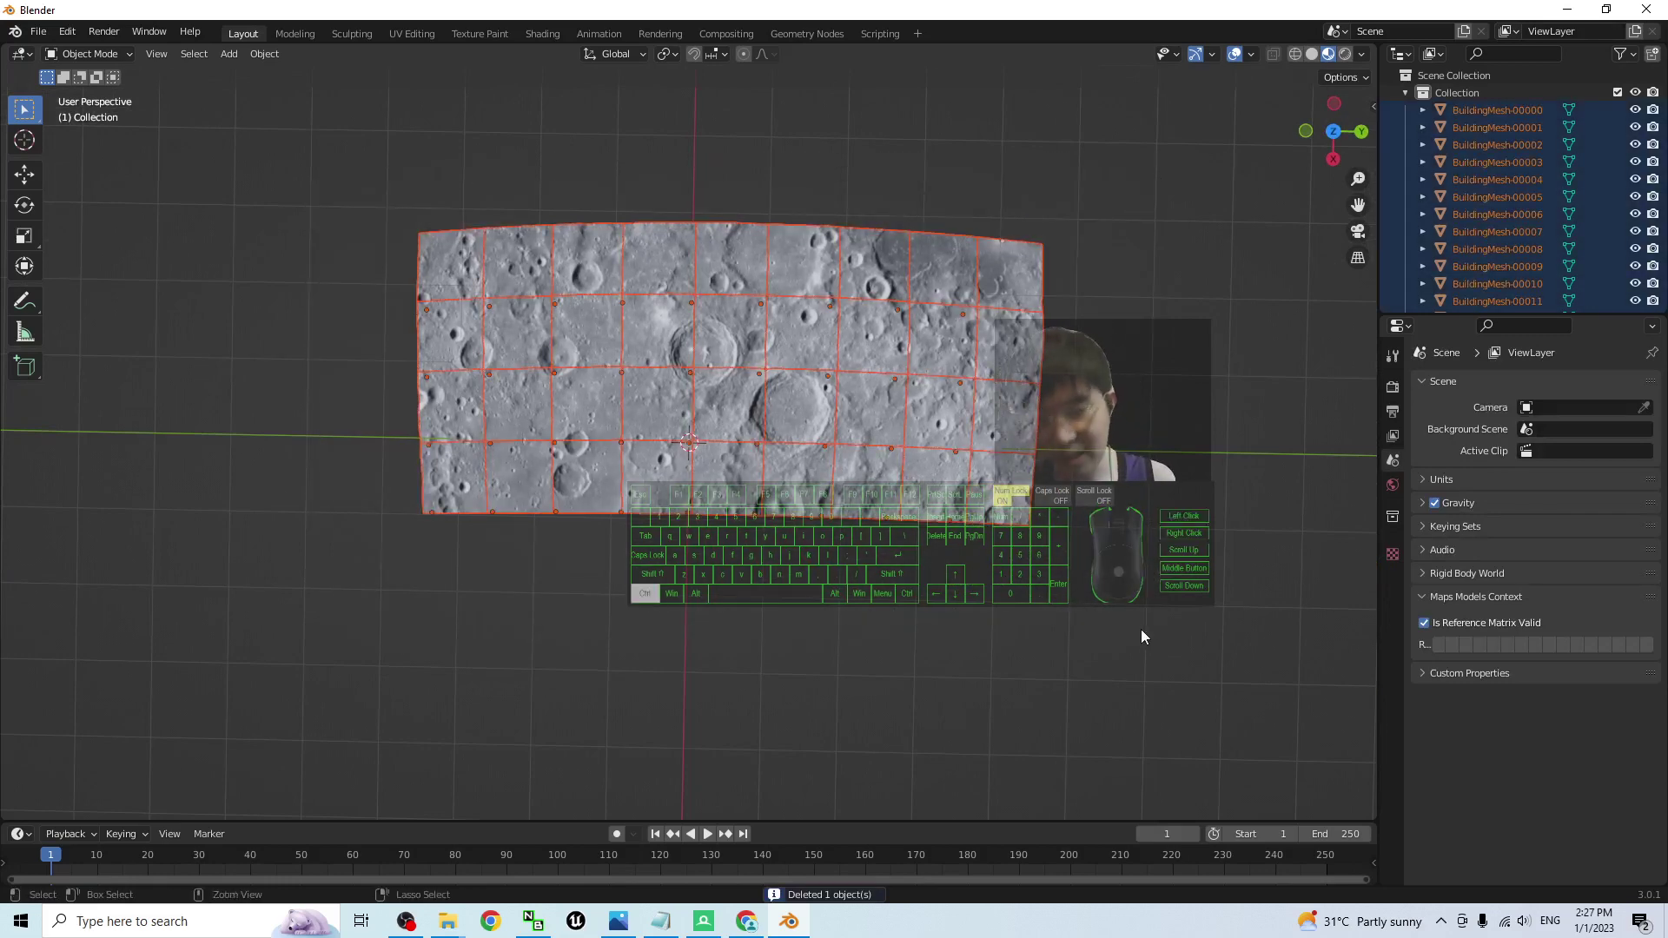
pyautogui.scroll(-2, 1048, 396)
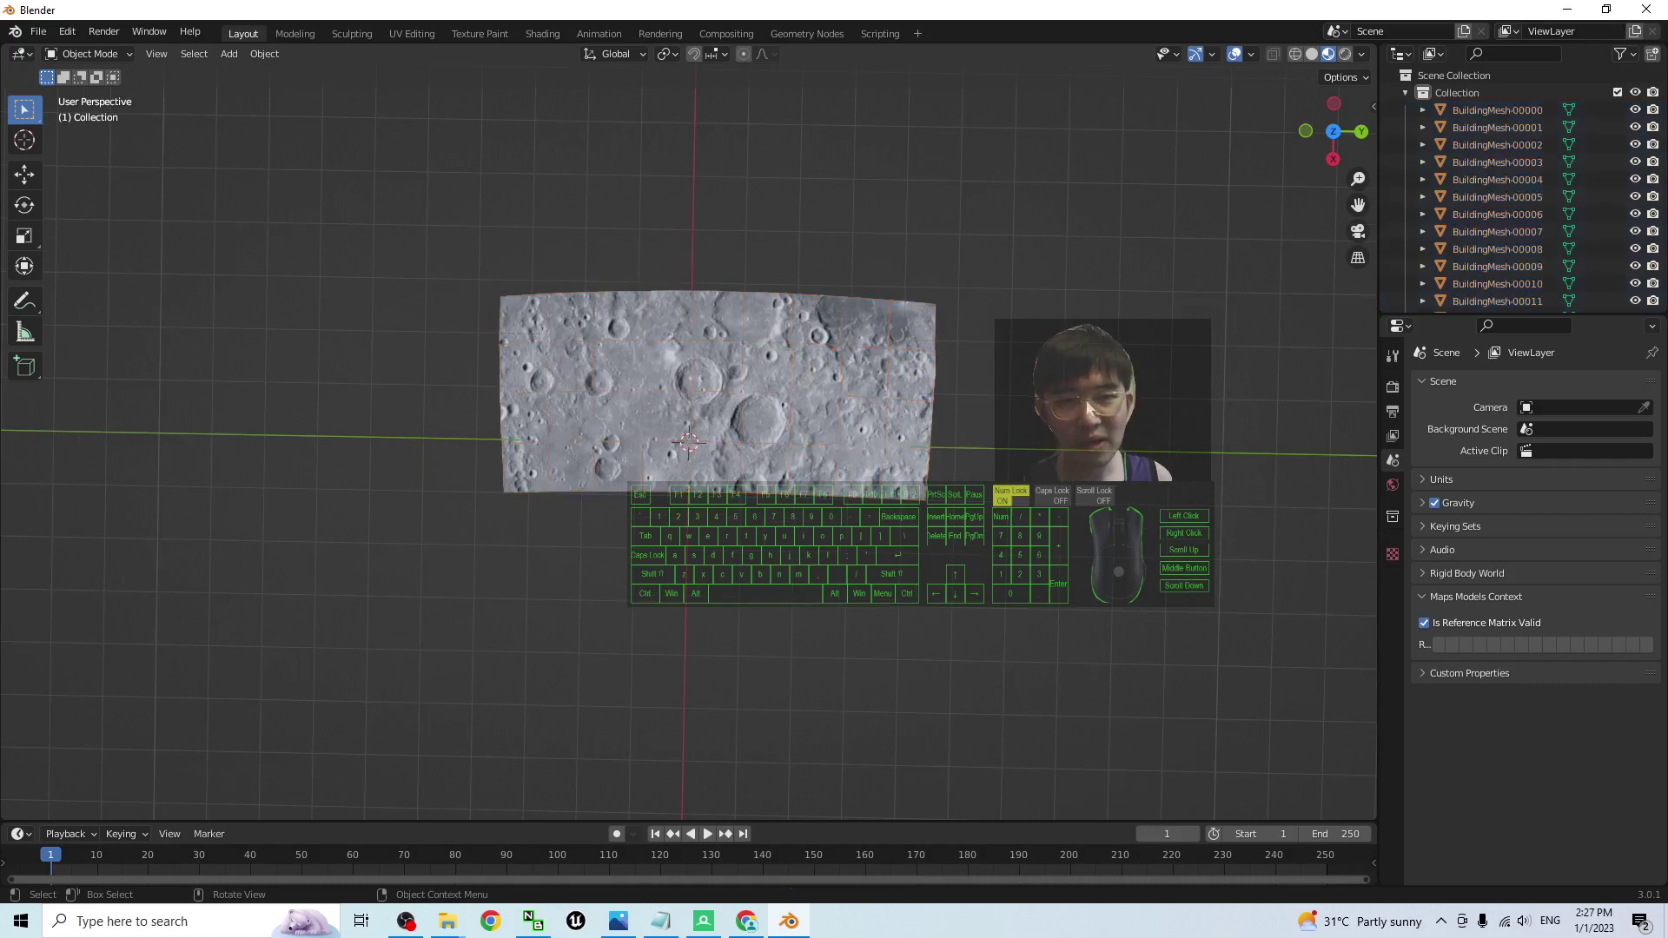
pyautogui.scroll(3, 1086, 365)
pyautogui.click(1490, 109)
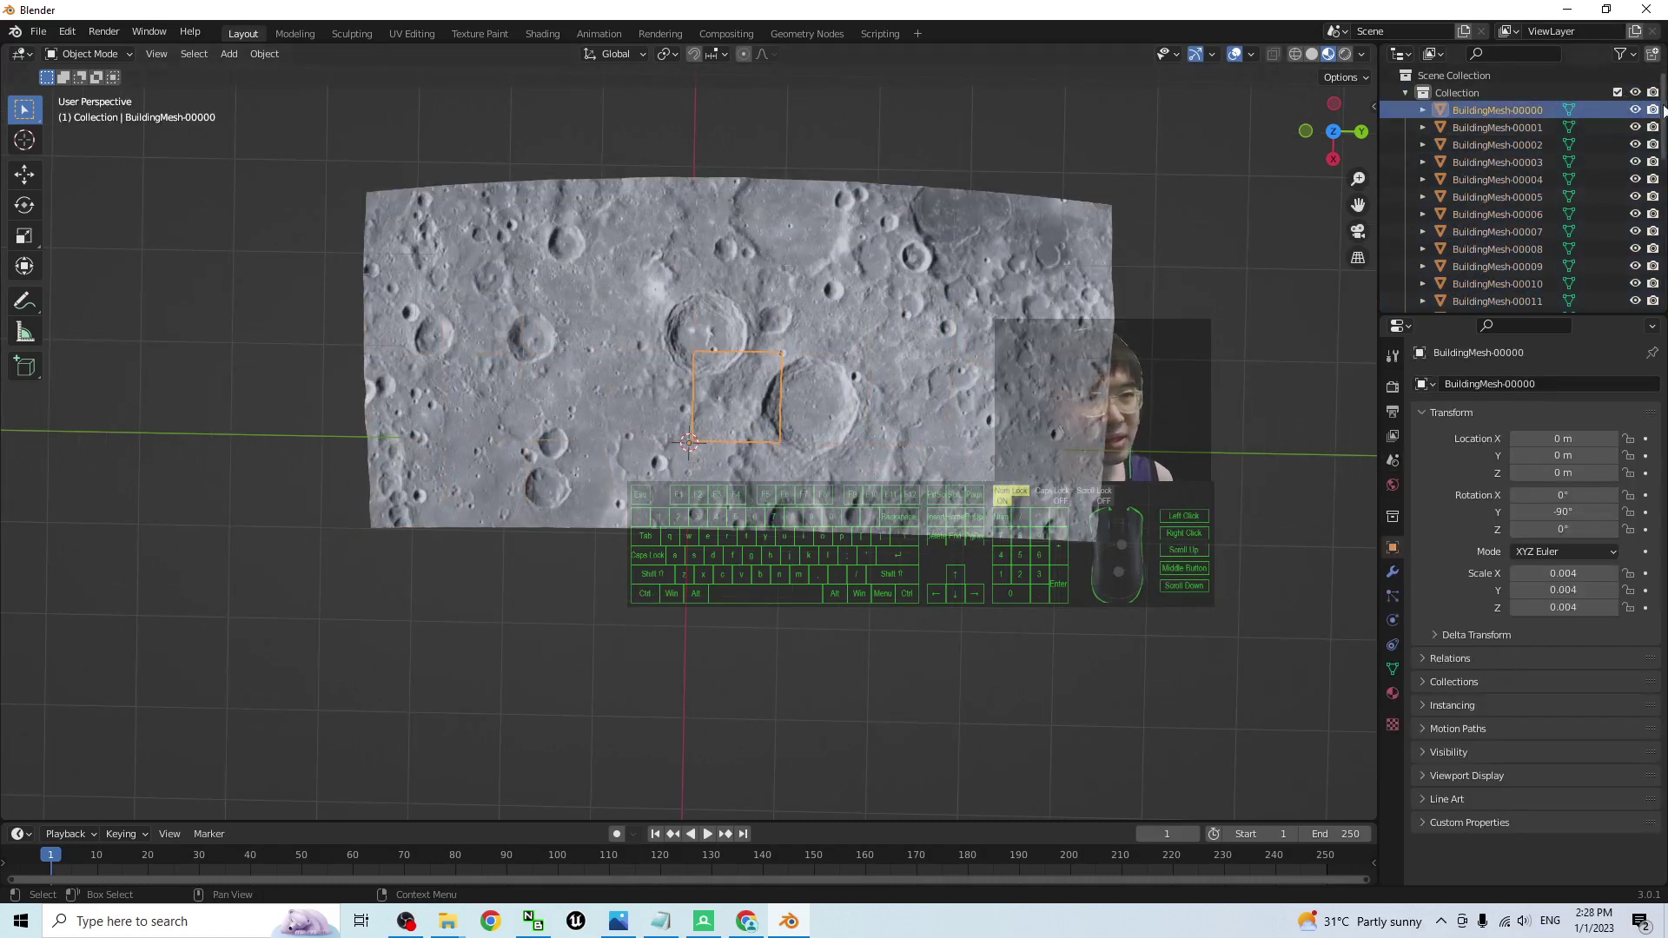
pyautogui.scroll(-8, 1664, 111)
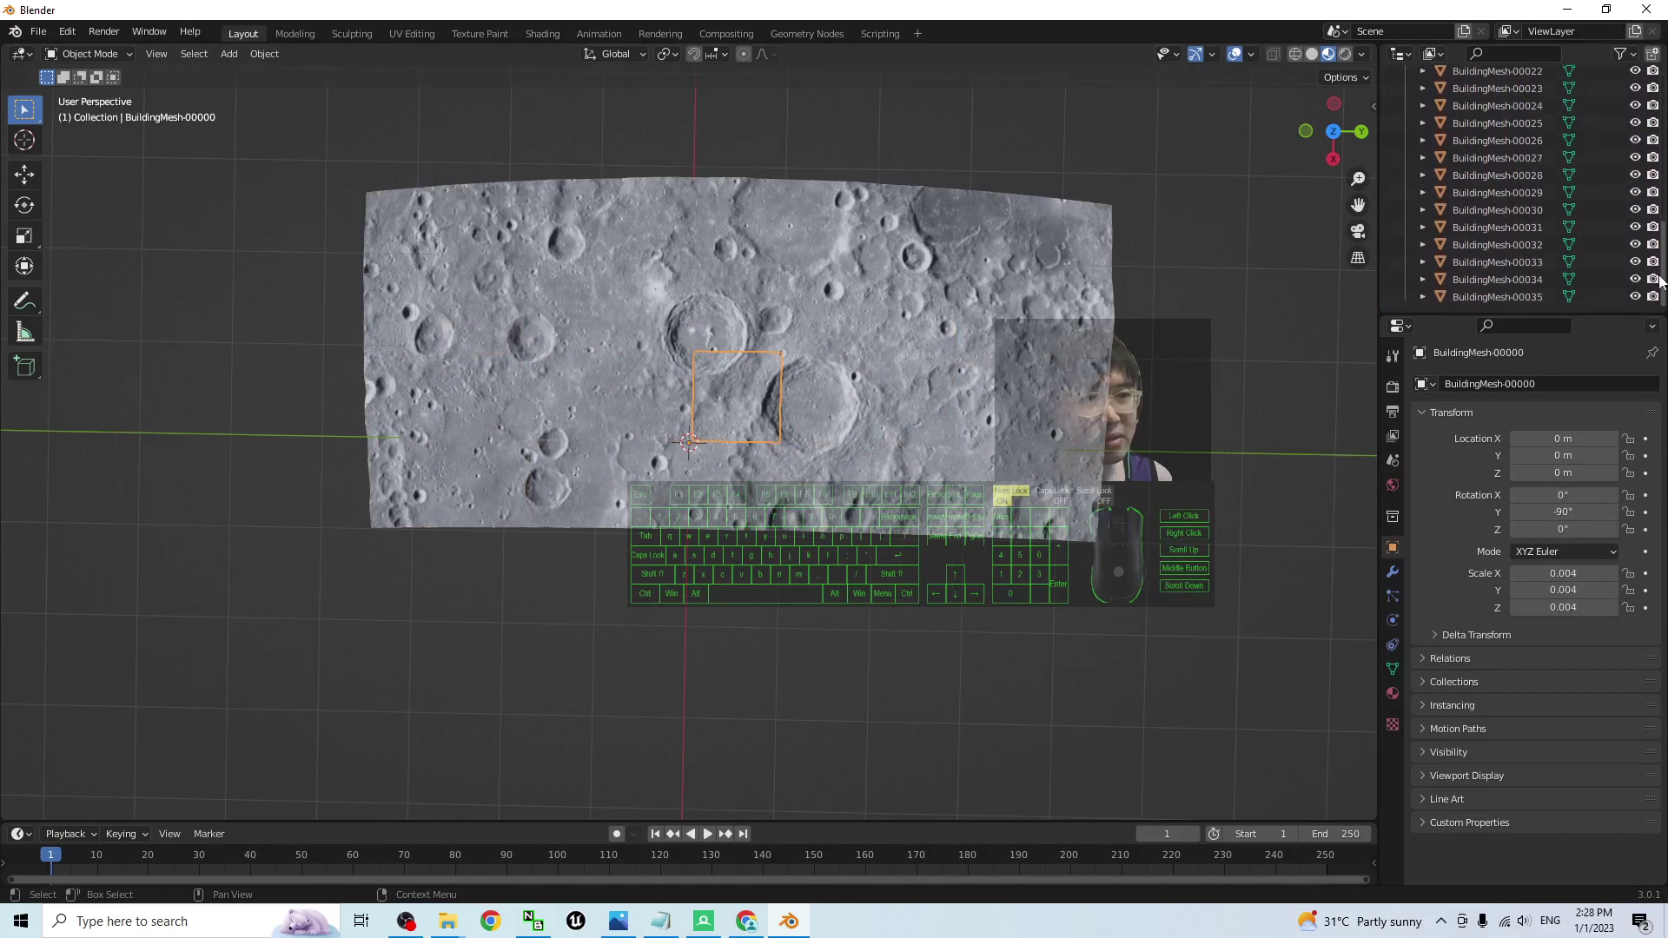
pyautogui.keyDown('shift'); pyautogui.click(1487, 298); pyautogui.keyUp('shift')
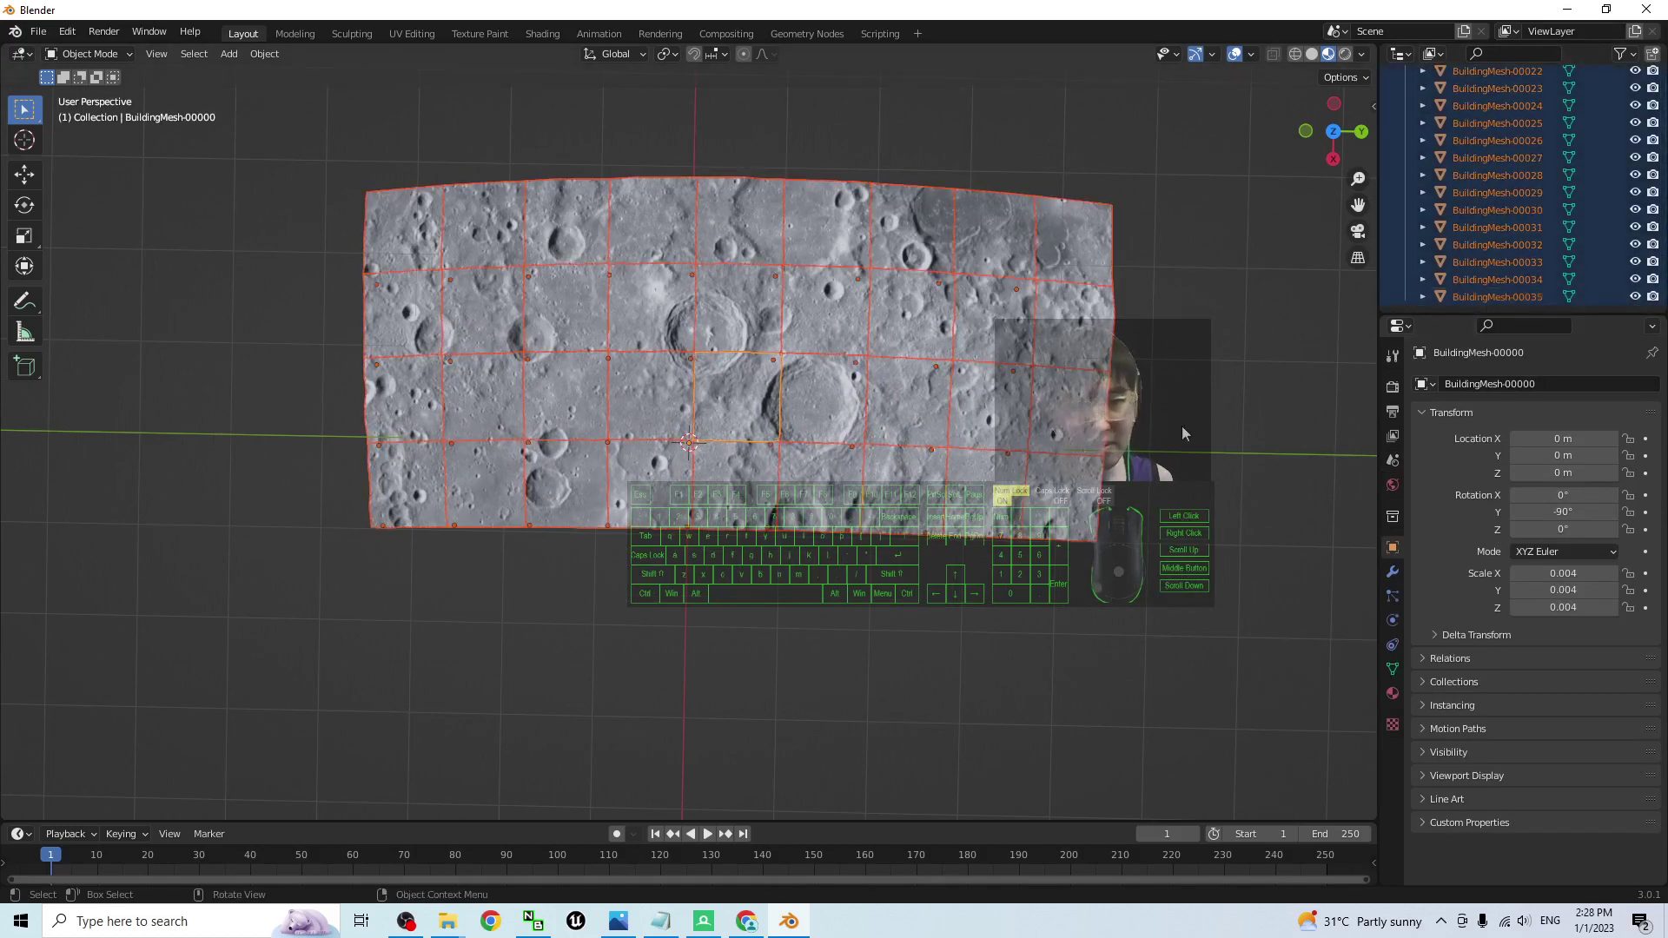
pyautogui.hotkey('ctrl', 'j')
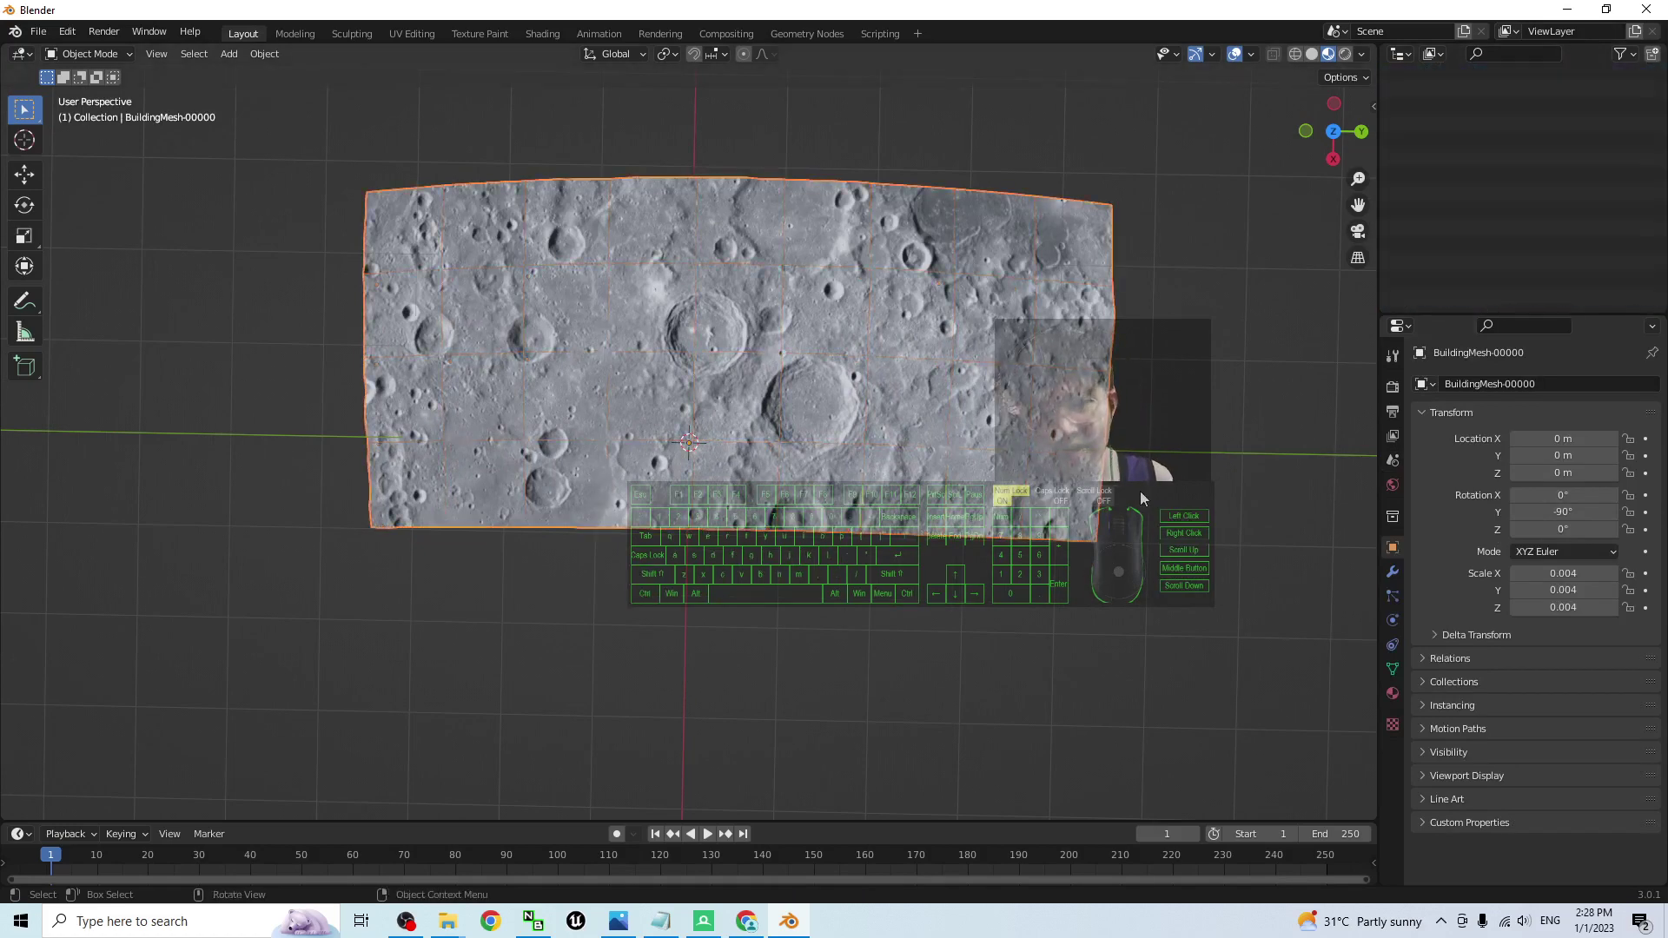
pyautogui.moveTo(952, 733); pyautogui.dragTo(735, 575, button='middle')
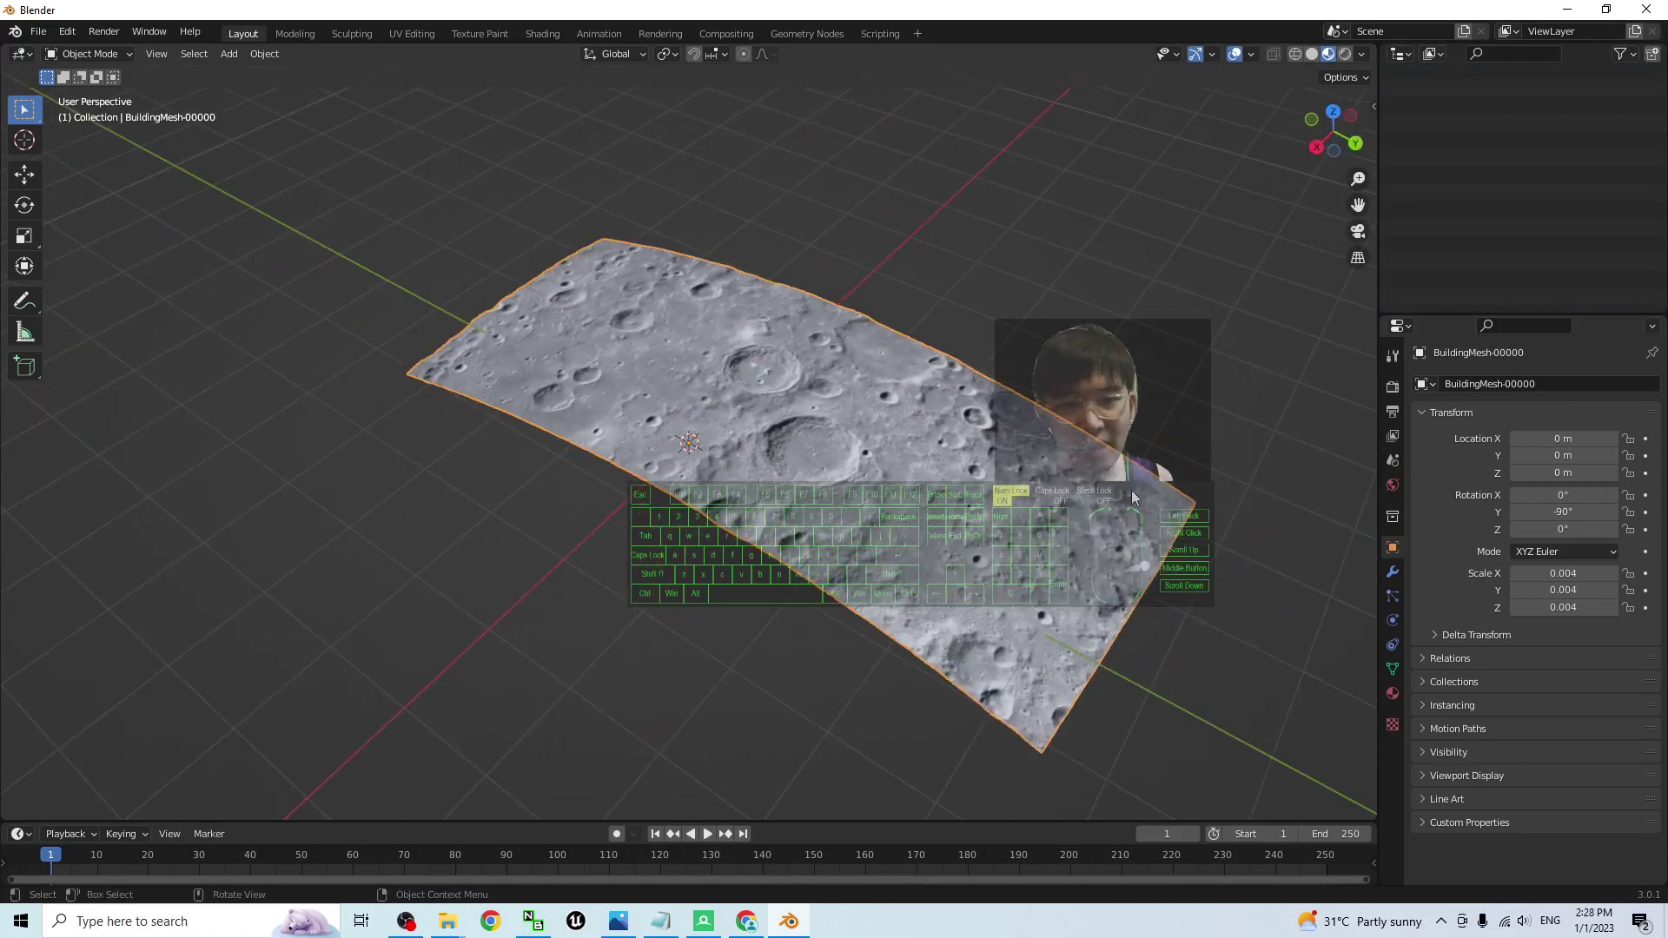
pyautogui.moveTo(1133, 497); pyautogui.dragTo(761, 509, button='middle')
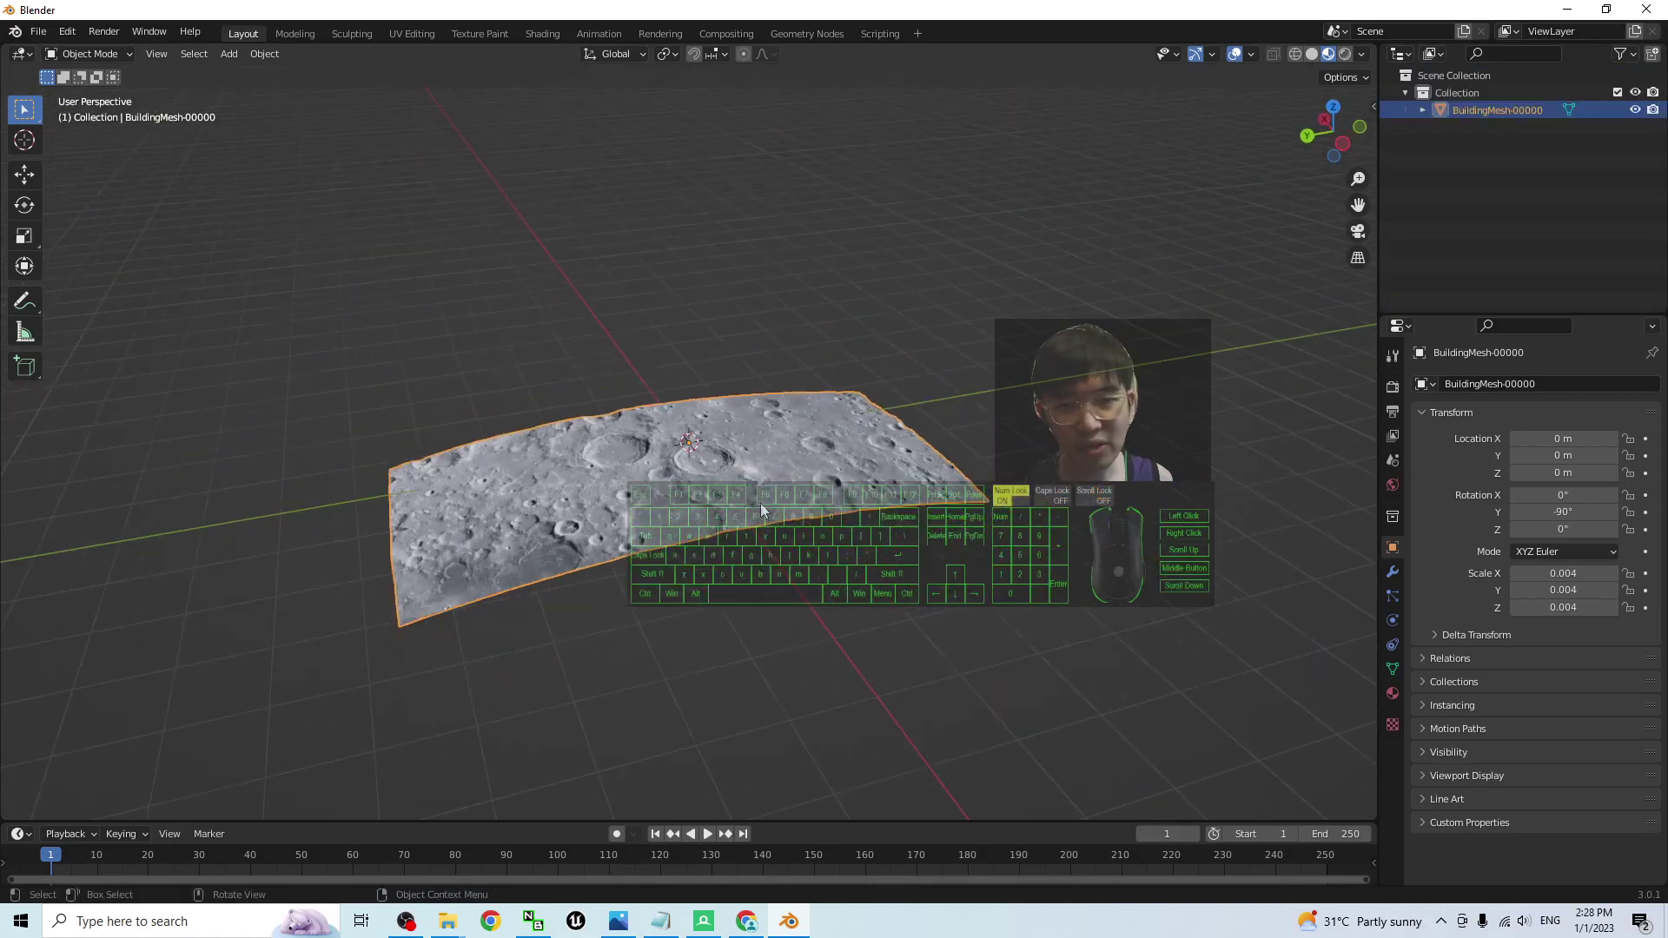
pyautogui.scroll(2, 761, 509)
# Step: Export the joined terrain as moon01.fbx to the Documents folder, with Path Mode set to Copy and textures embedded
pyautogui.moveTo(773, 10); pyautogui.dragTo(1245, 42)
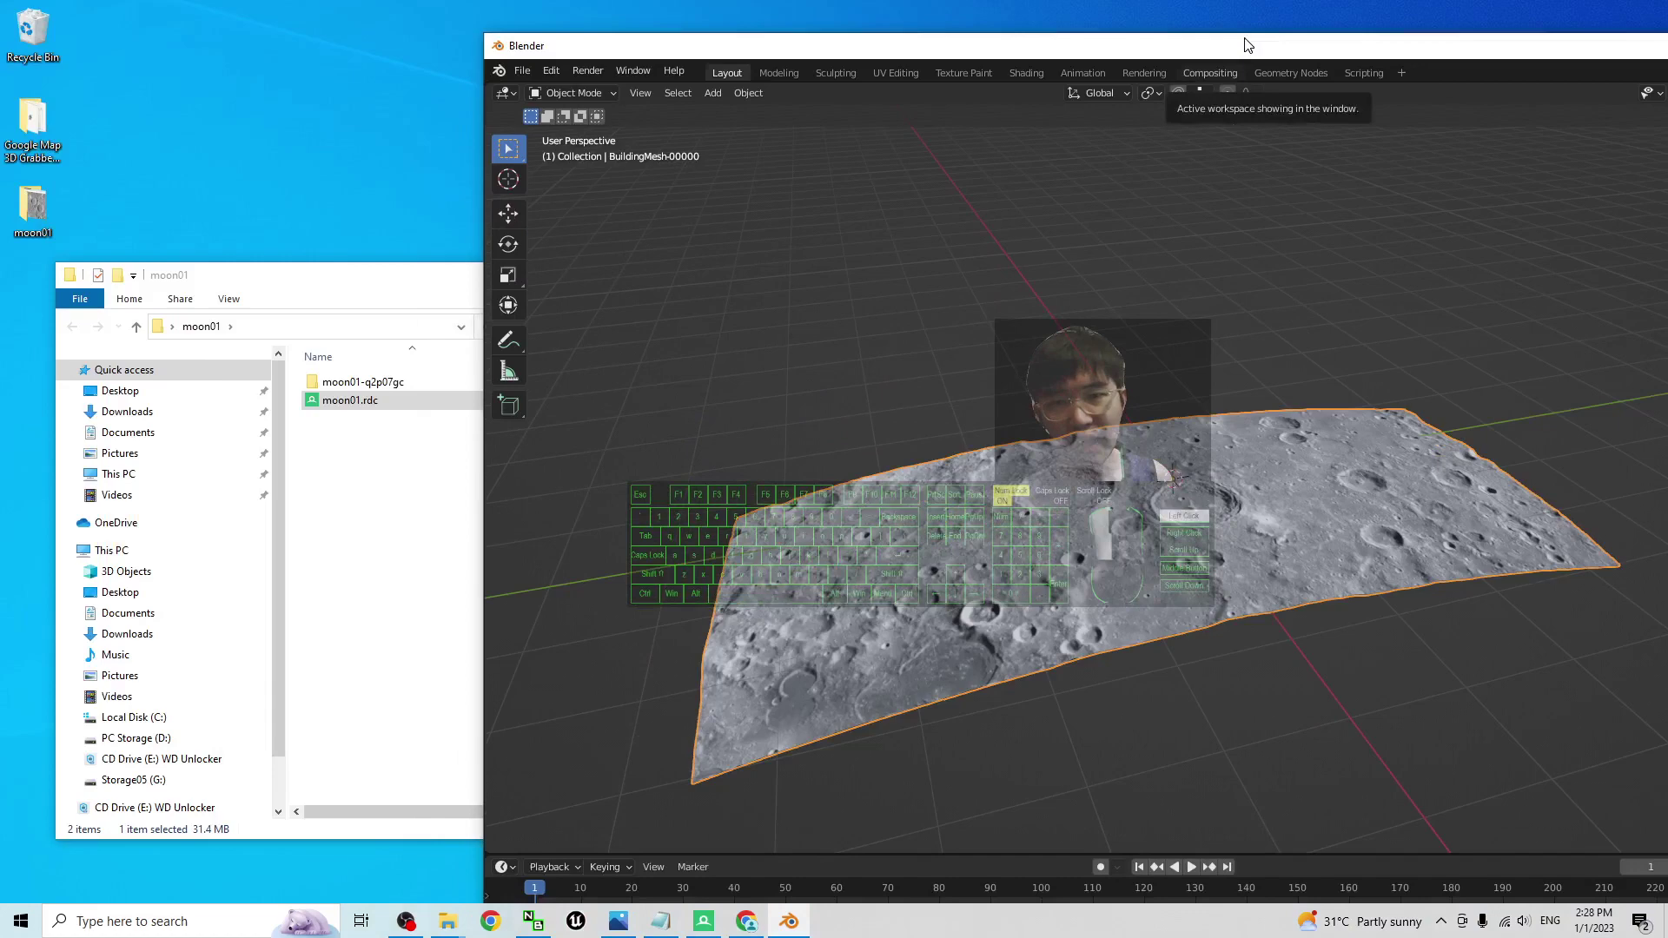
pyautogui.click(363, 523)
pyautogui.click(522, 69)
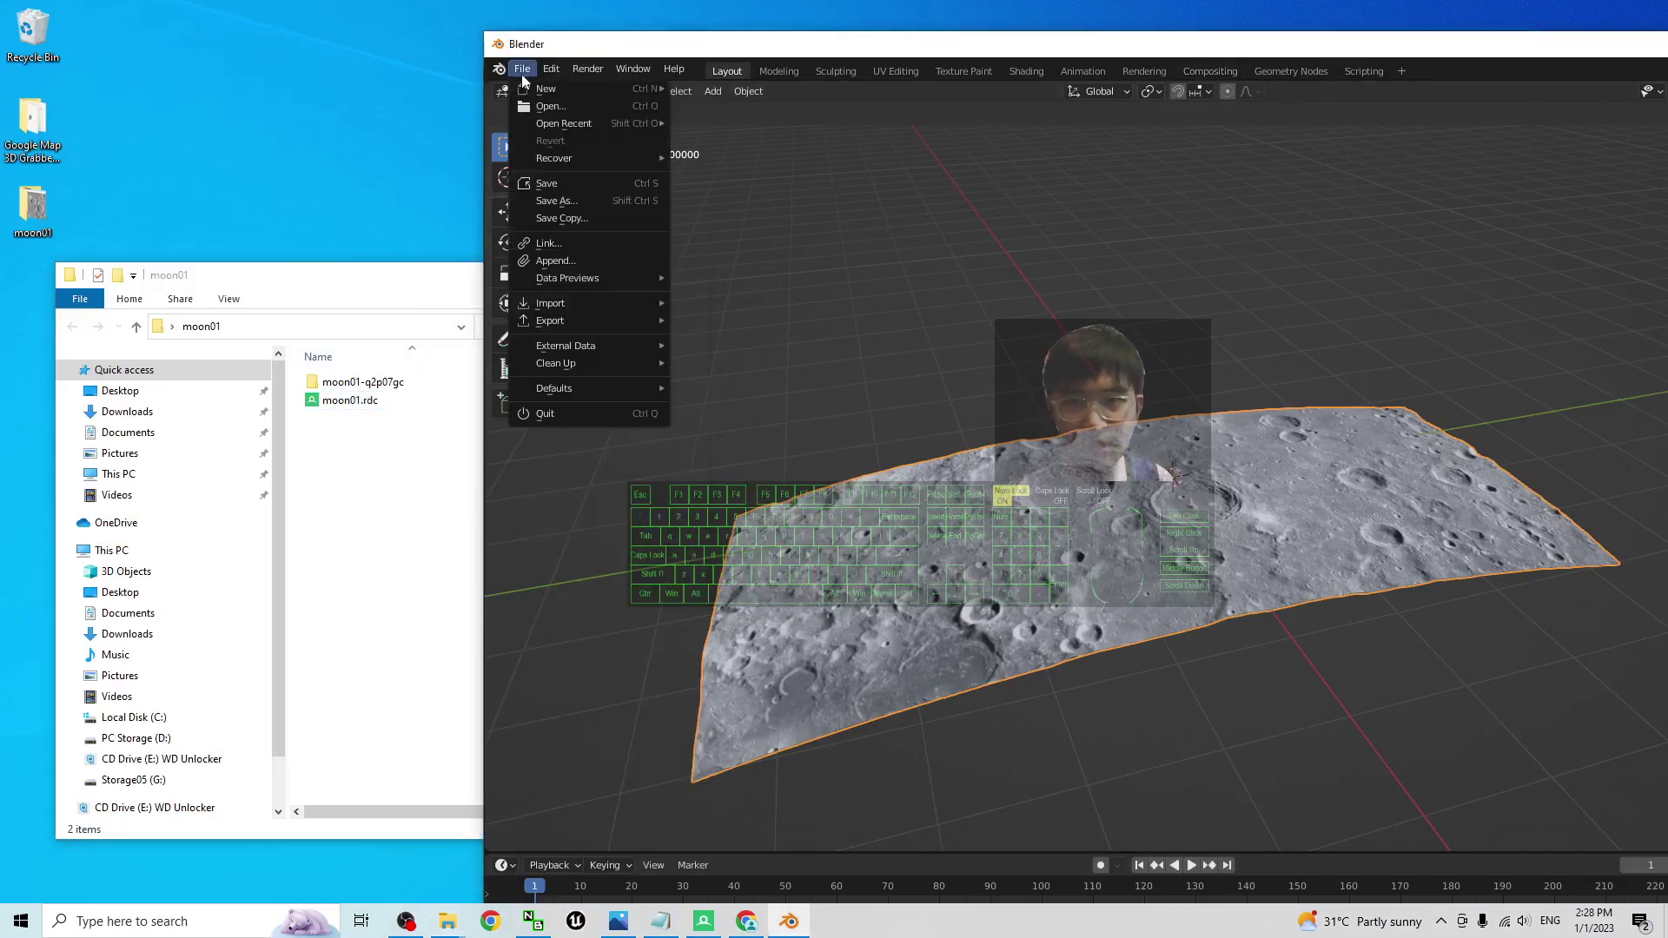
pyautogui.moveTo(620, 328)
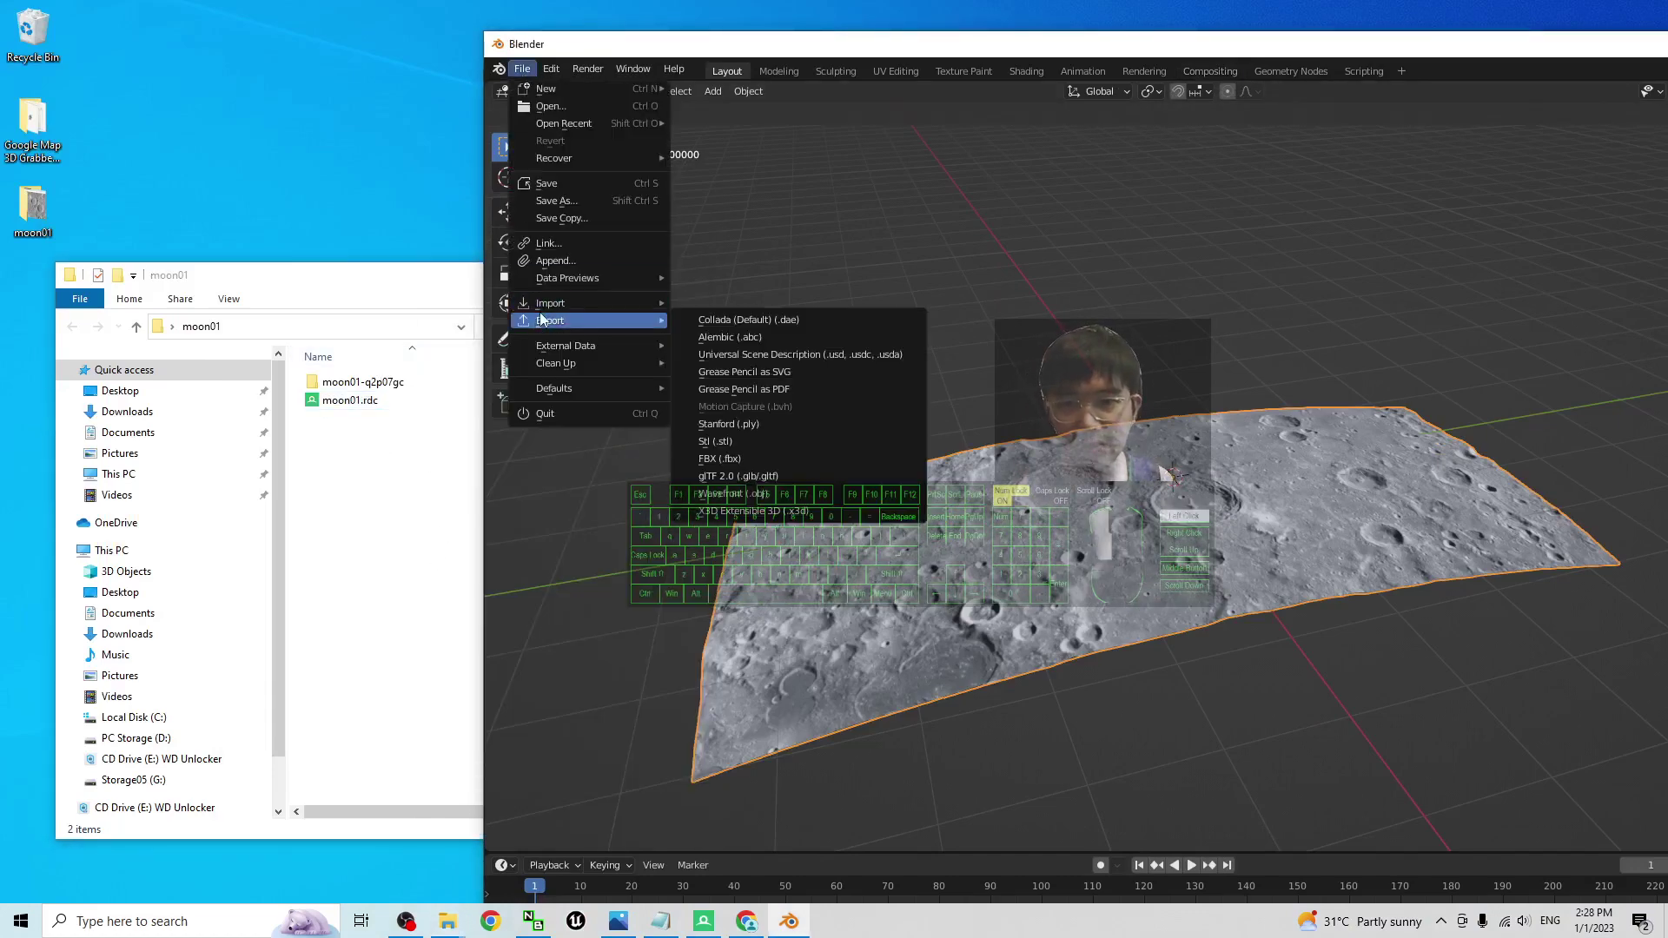
pyautogui.click(745, 460)
pyautogui.moveTo(1394, 185); pyautogui.dragTo(1104, 188)
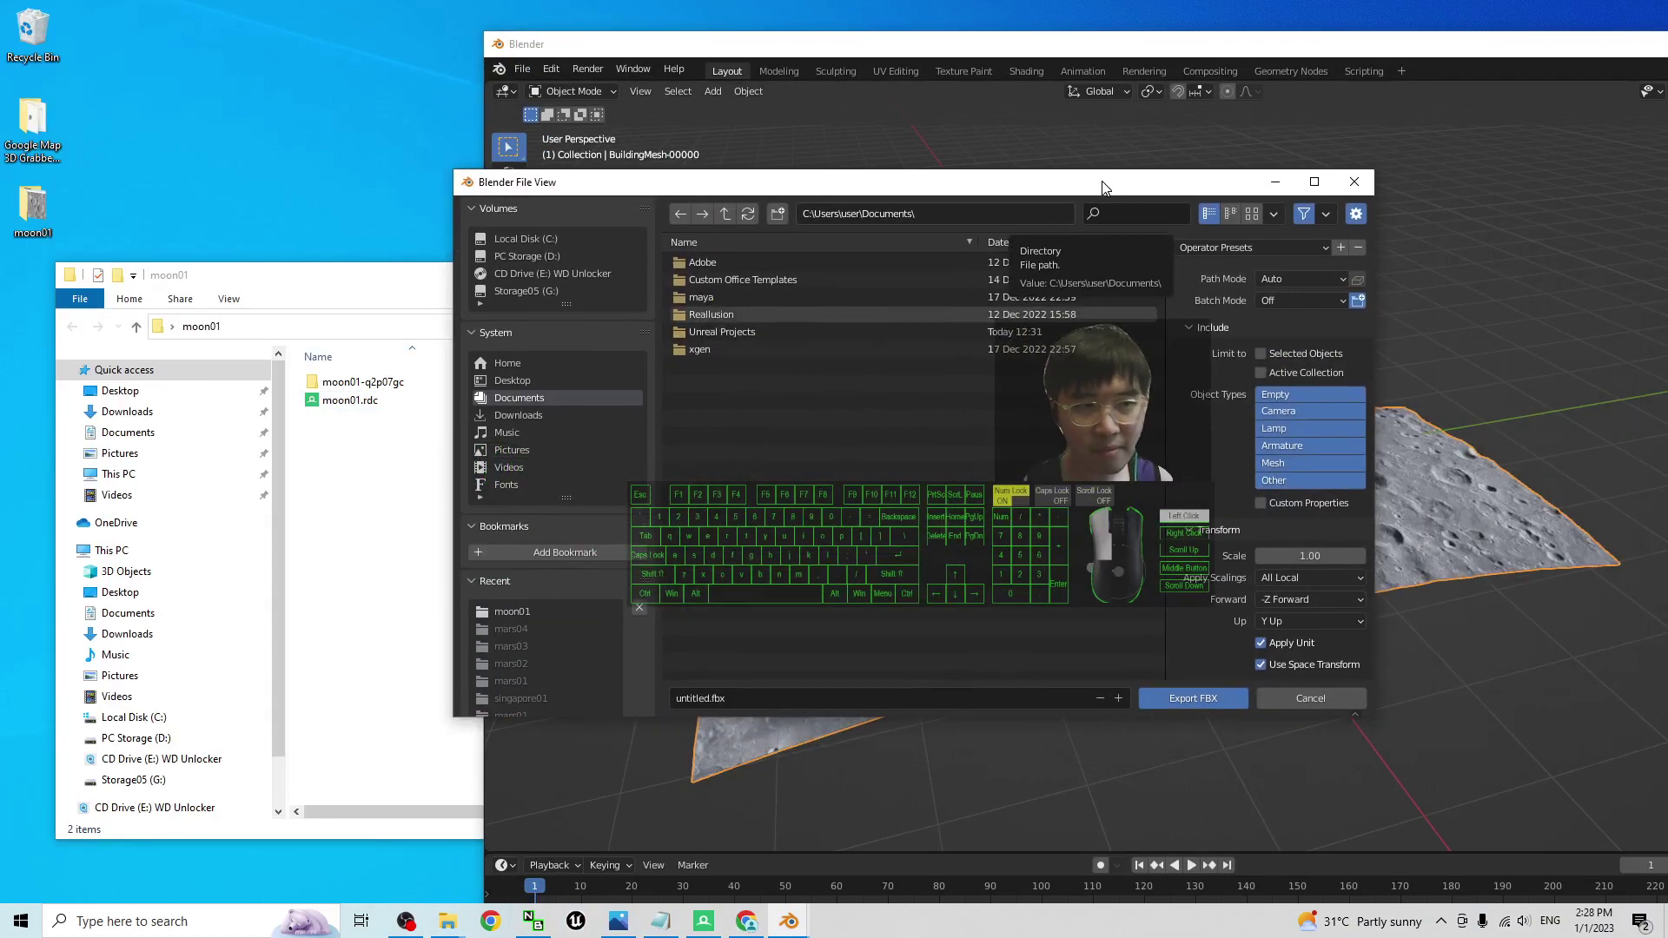
pyautogui.click(1338, 278)
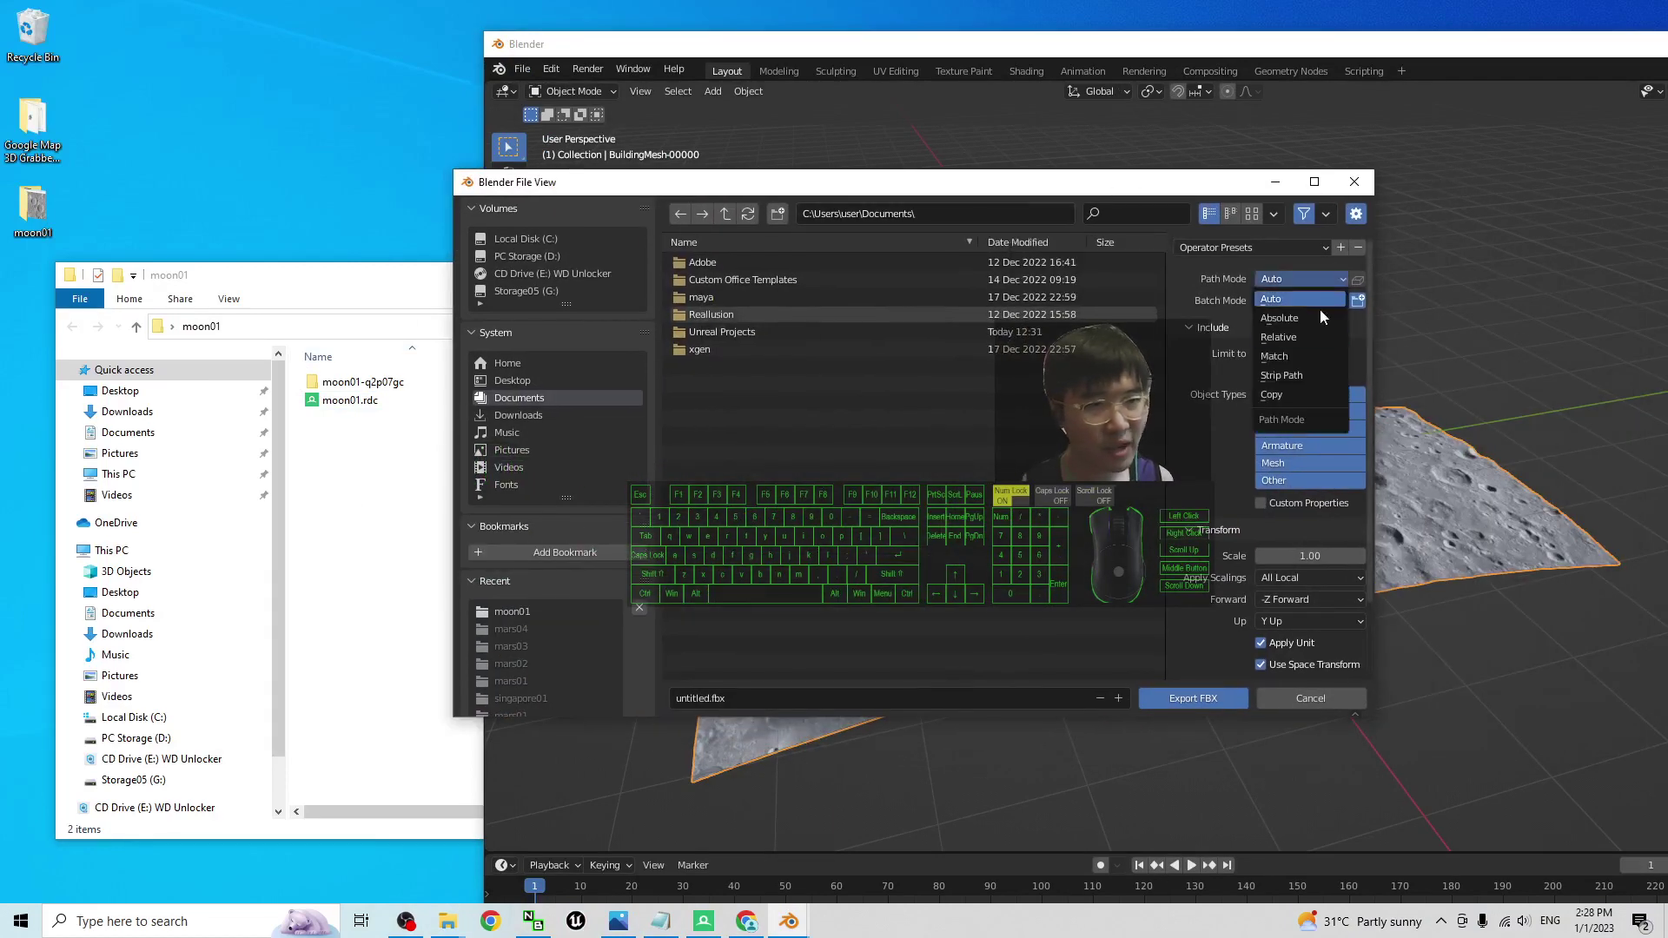
pyautogui.click(1300, 392)
pyautogui.click(1358, 279)
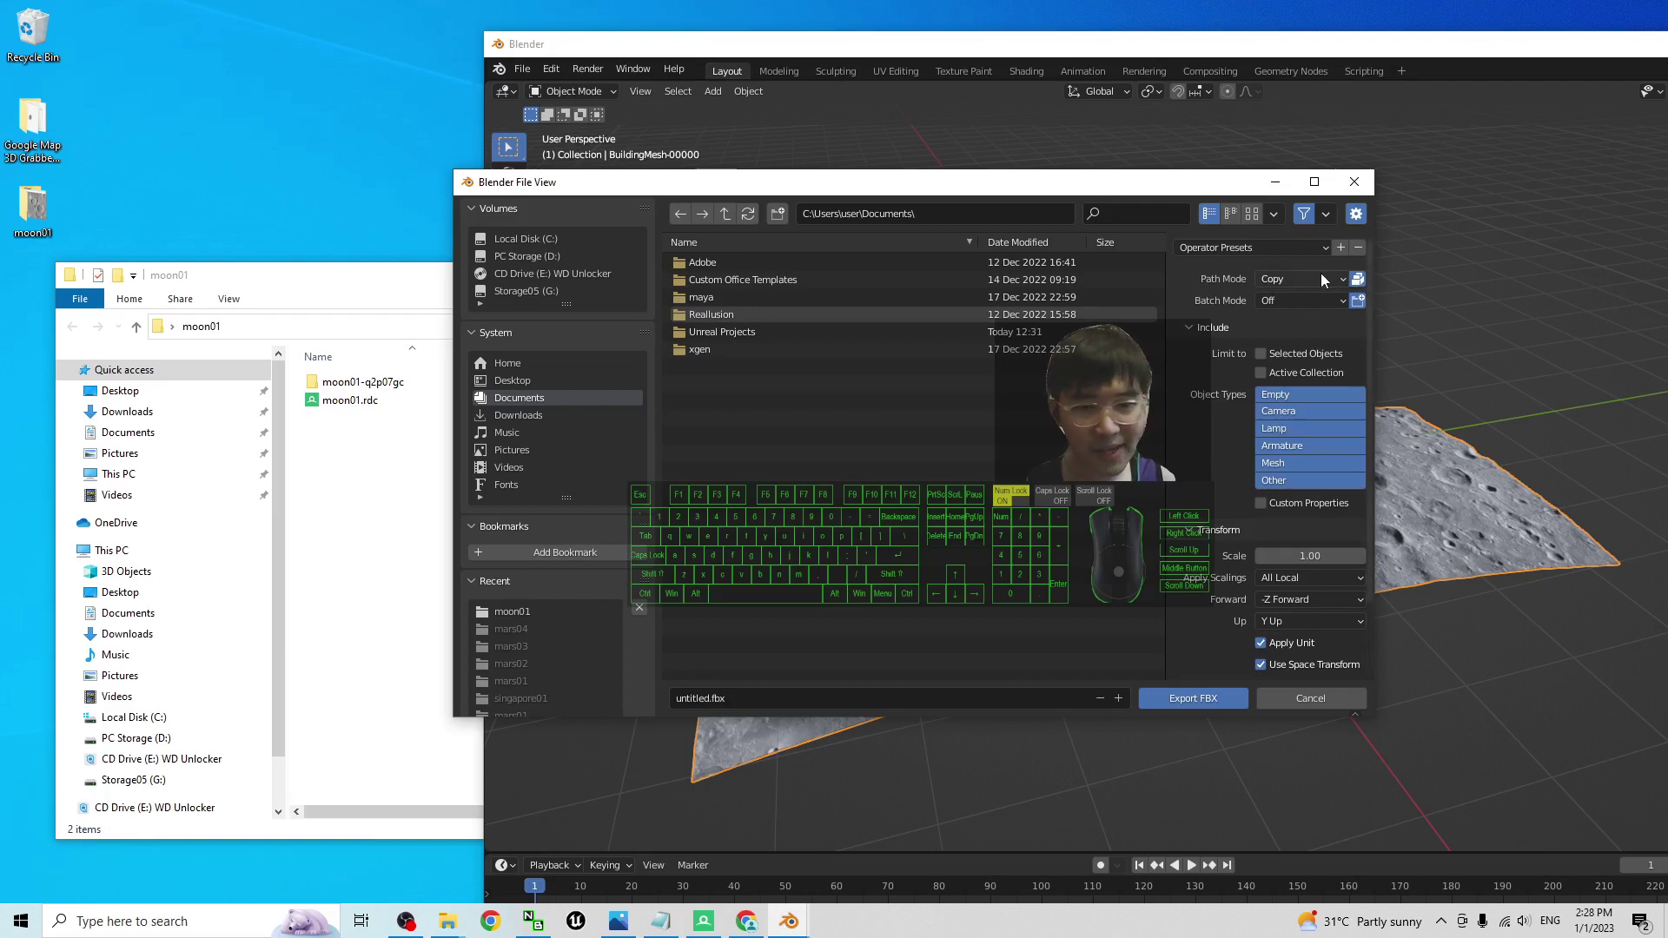
pyautogui.click(728, 699)
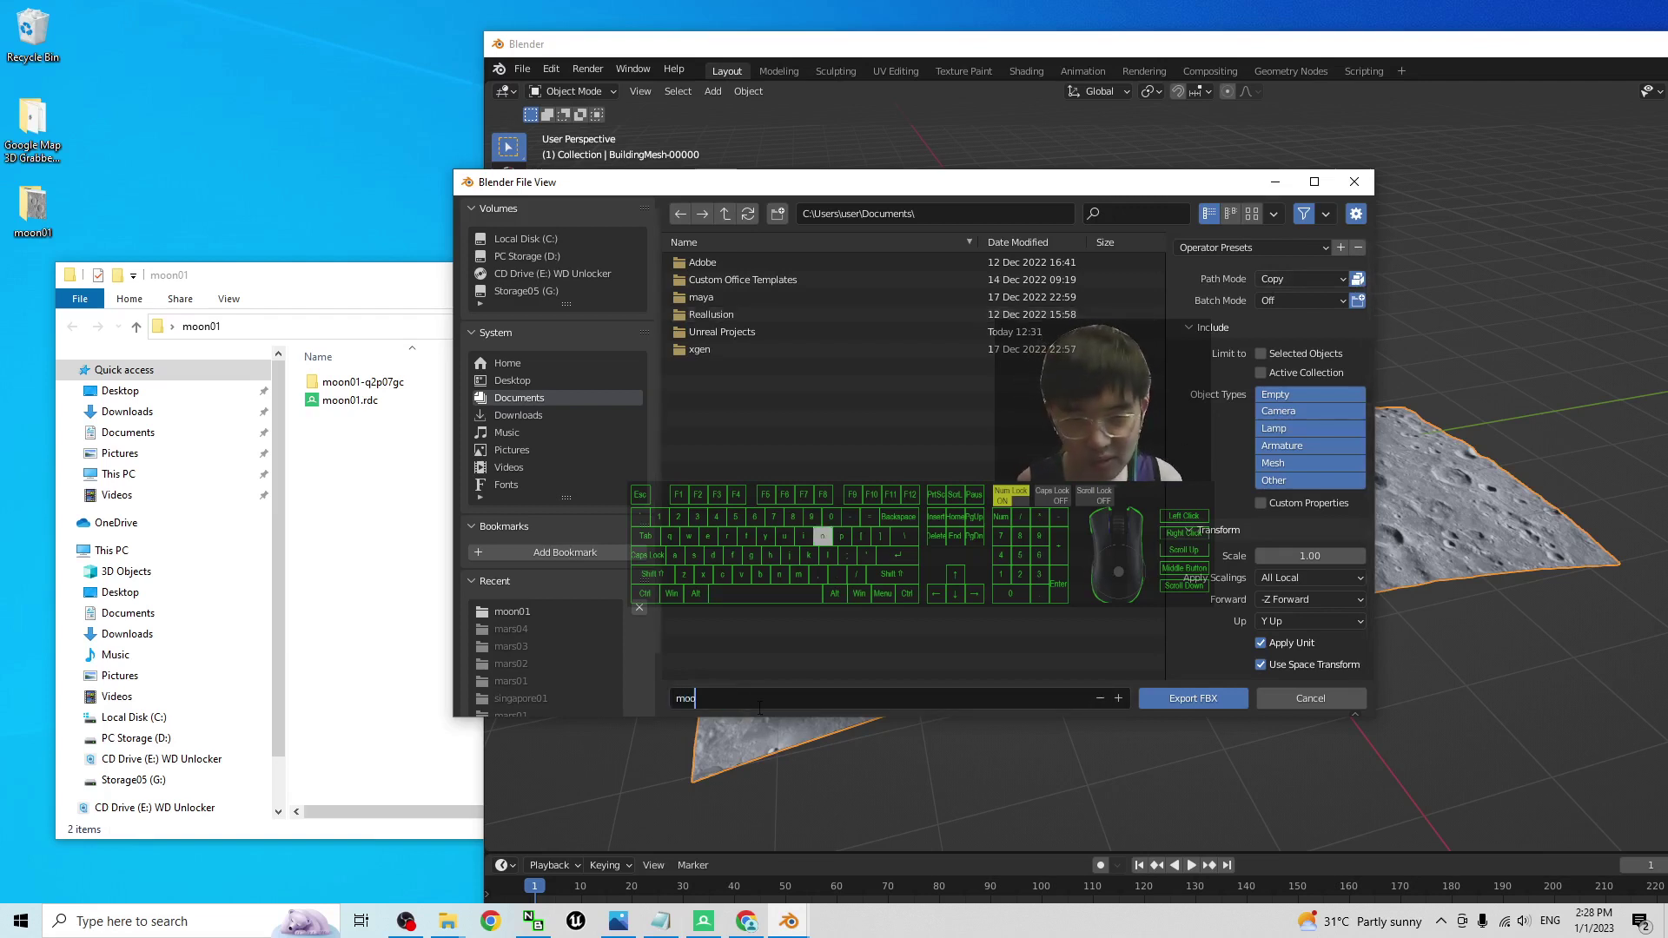
pyautogui.click(1229, 707)
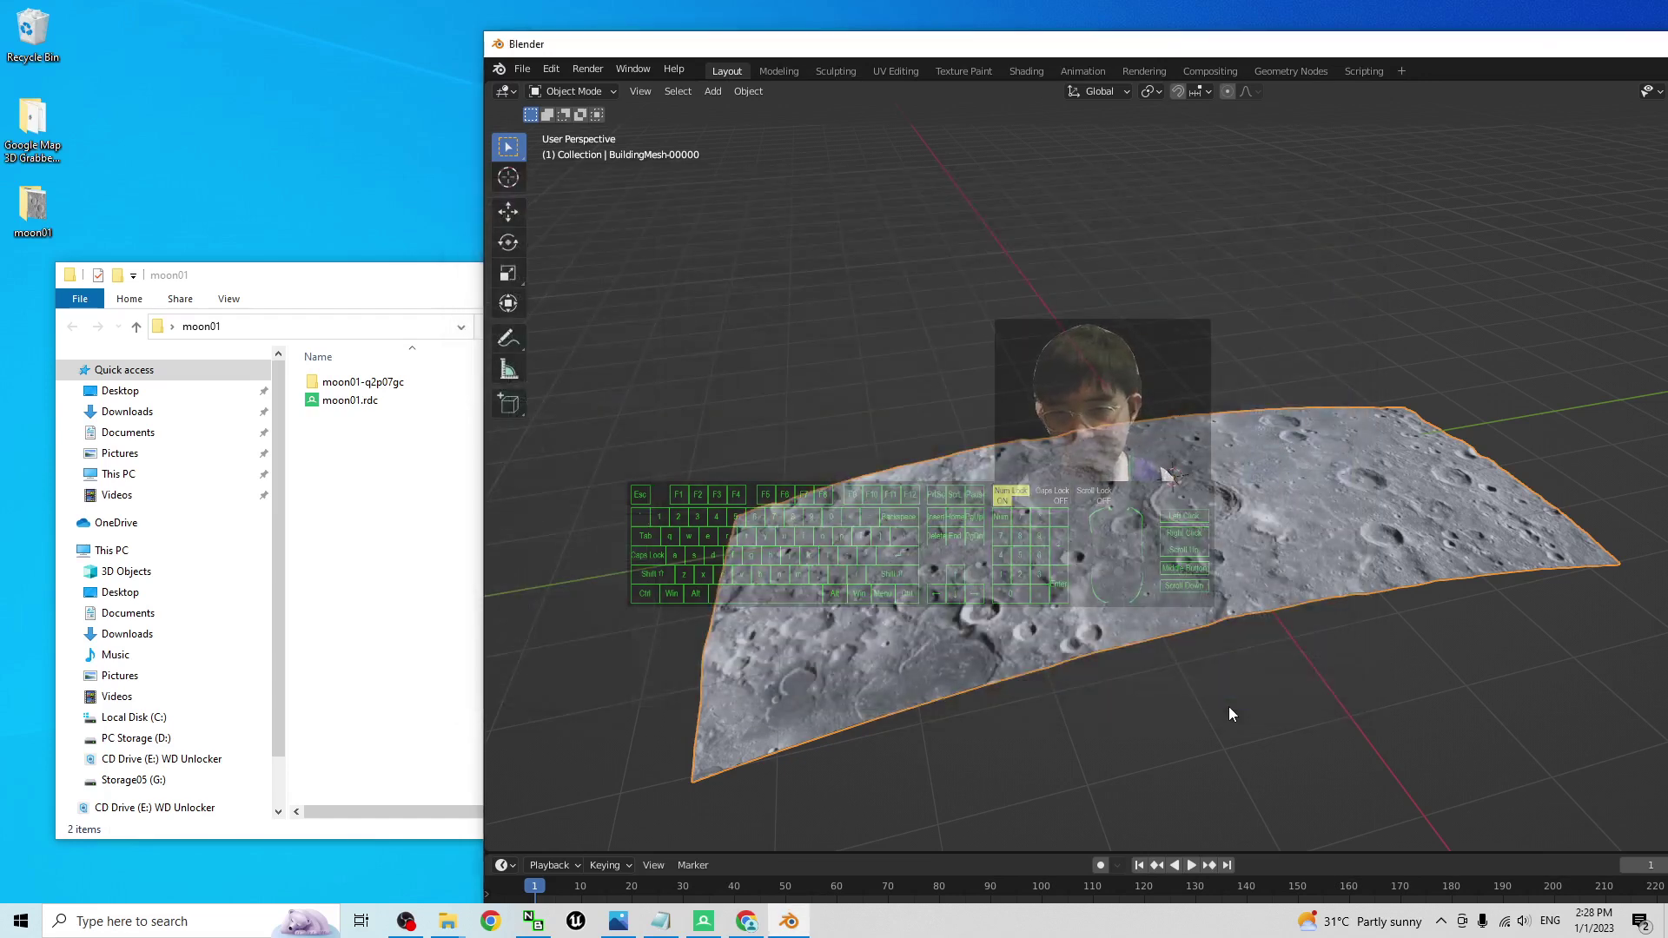
# Step: Check the moon01 folder for the exported FBX file, refreshing its contents
pyautogui.click(389, 524)
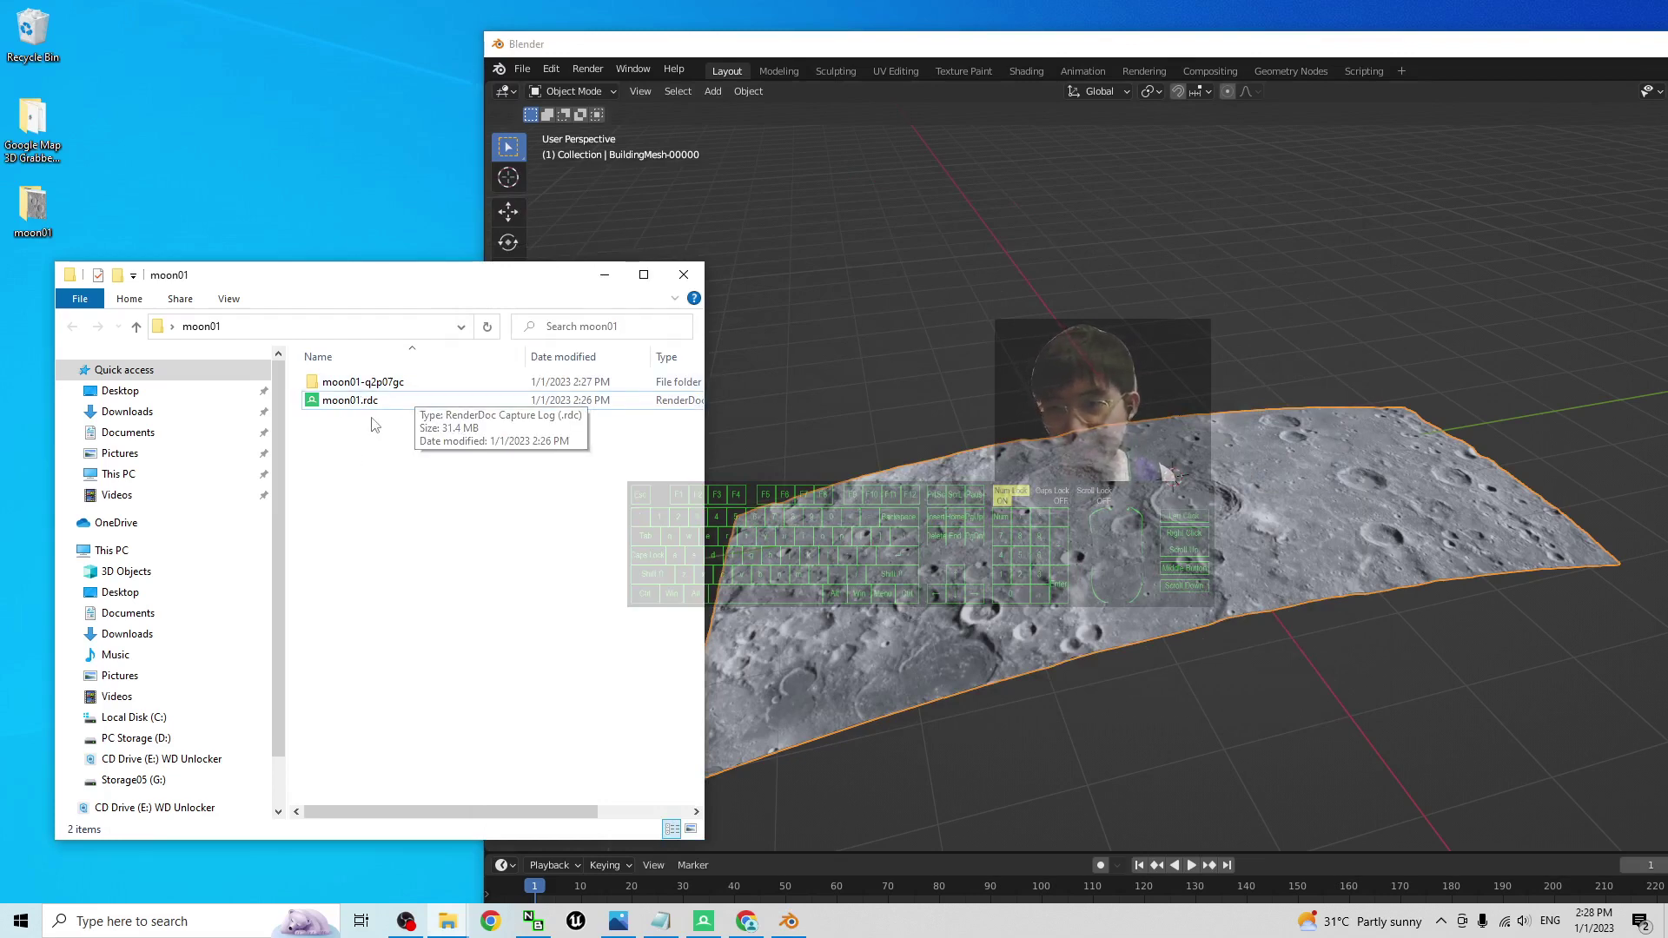
pyautogui.rightClick(408, 479)
pyautogui.click(459, 549)
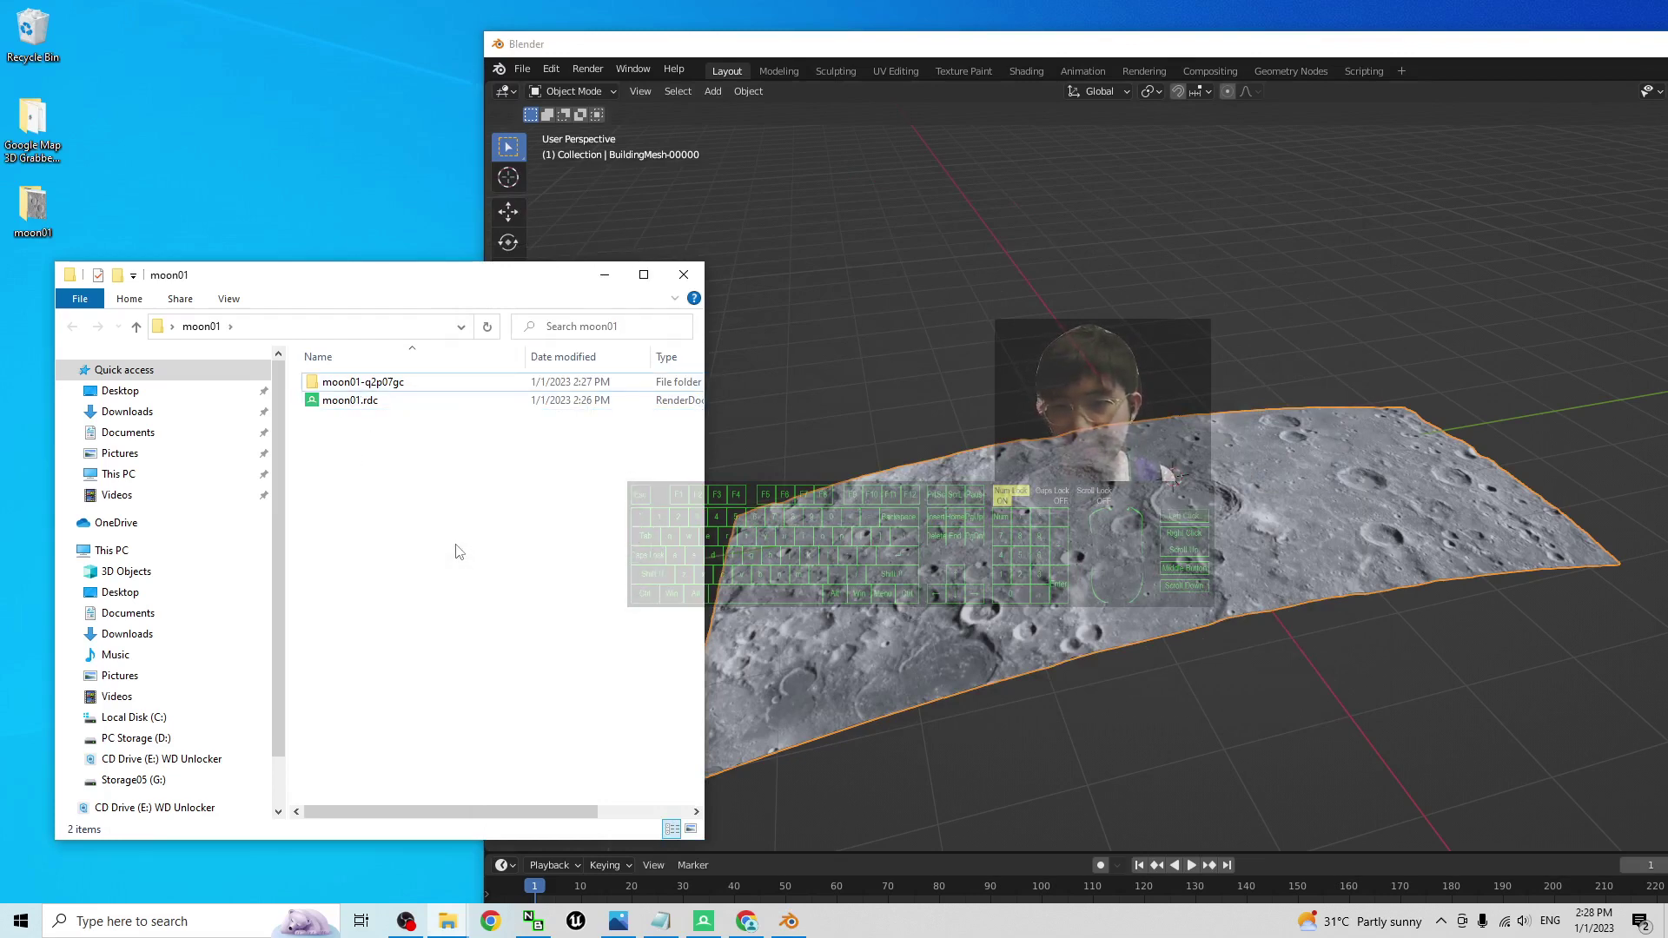
pyautogui.press('Down')
pyautogui.press('Down')
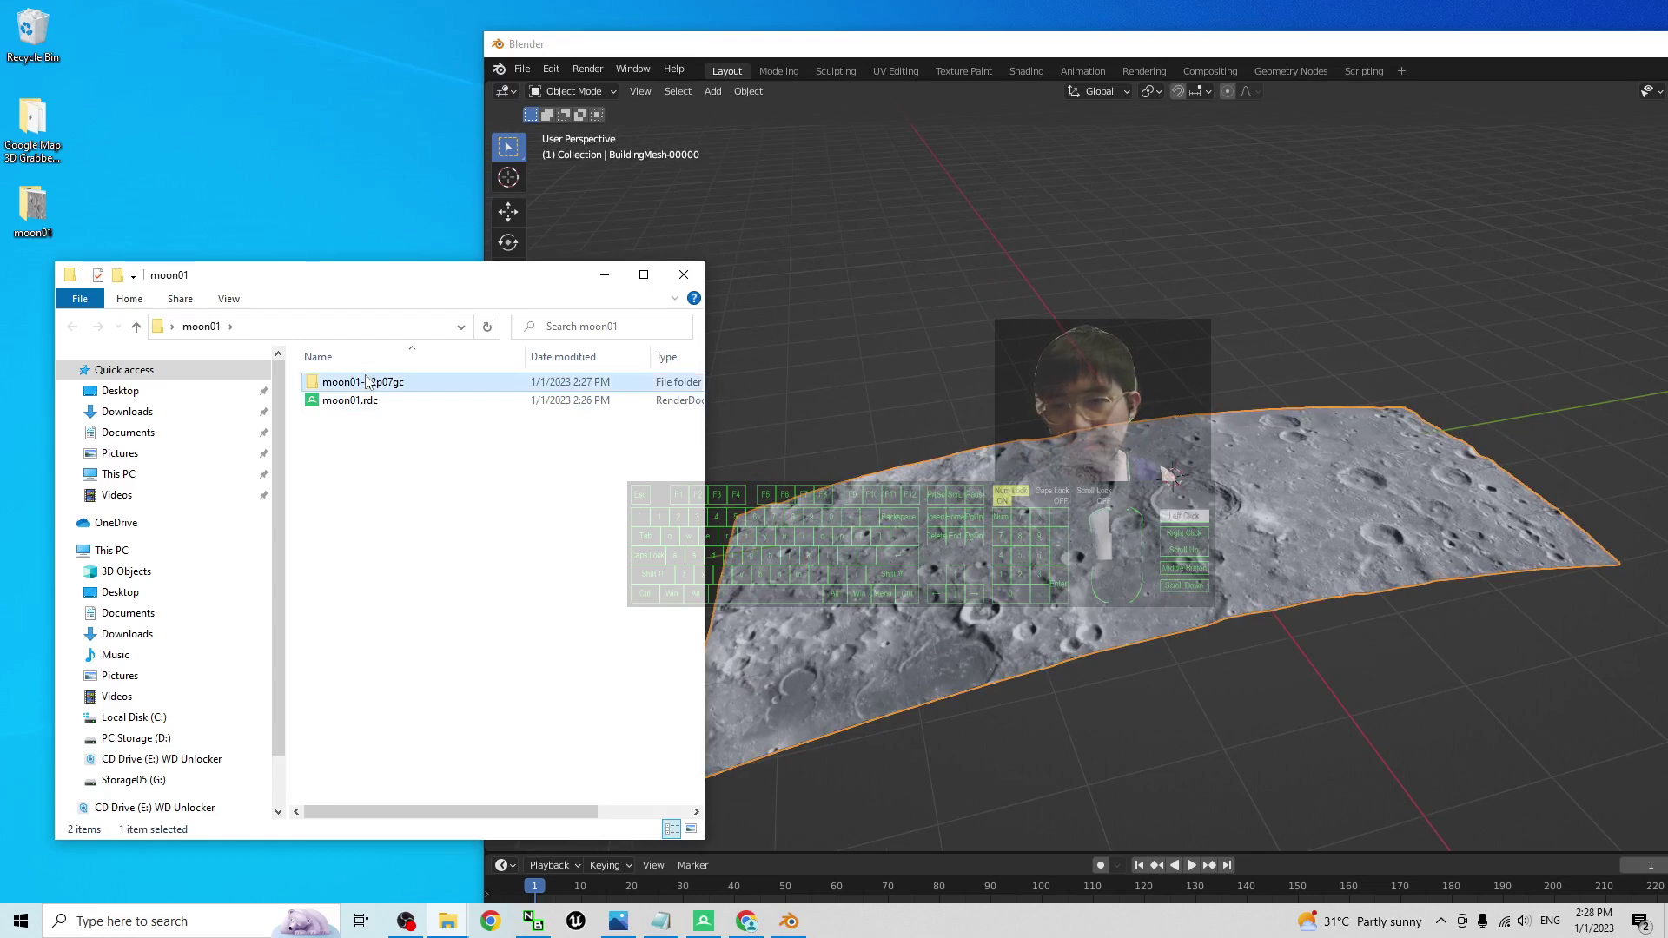
pyautogui.rightClick(373, 478)
# Step: Export the terrain again as moon01.fbx, this time into the Desktop's moon01 folder, keeping Path Mode Copy with embedded textures
pyautogui.click(522, 68)
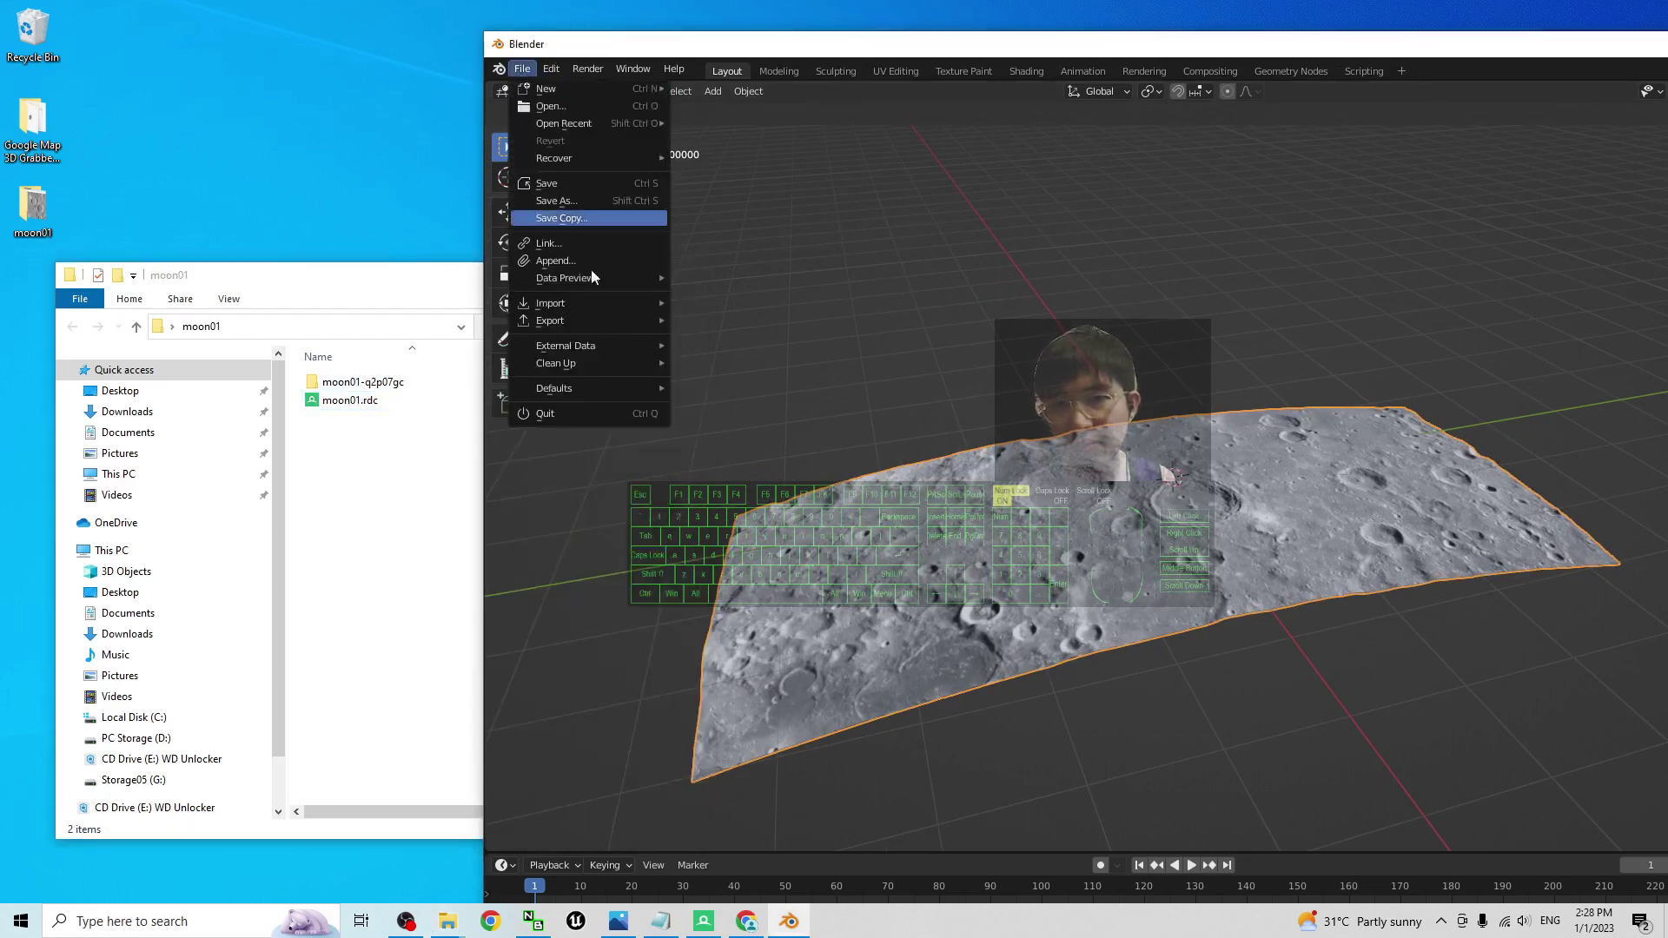
pyautogui.moveTo(589, 325)
pyautogui.click(754, 457)
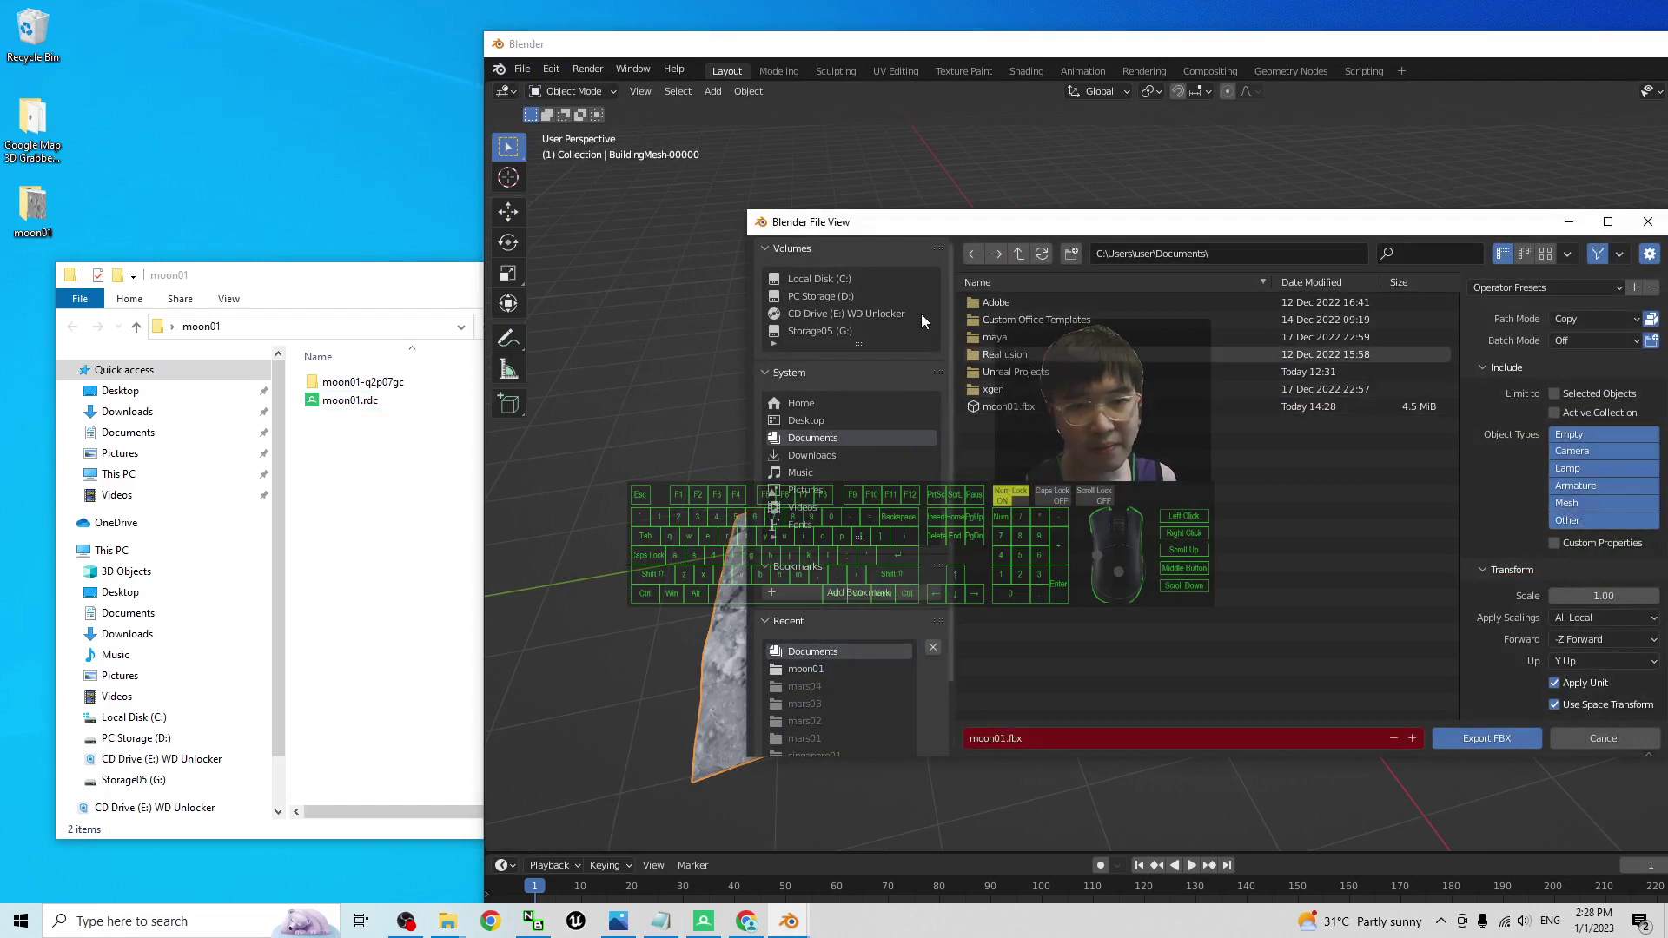
pyautogui.moveTo(956, 221); pyautogui.dragTo(786, 204)
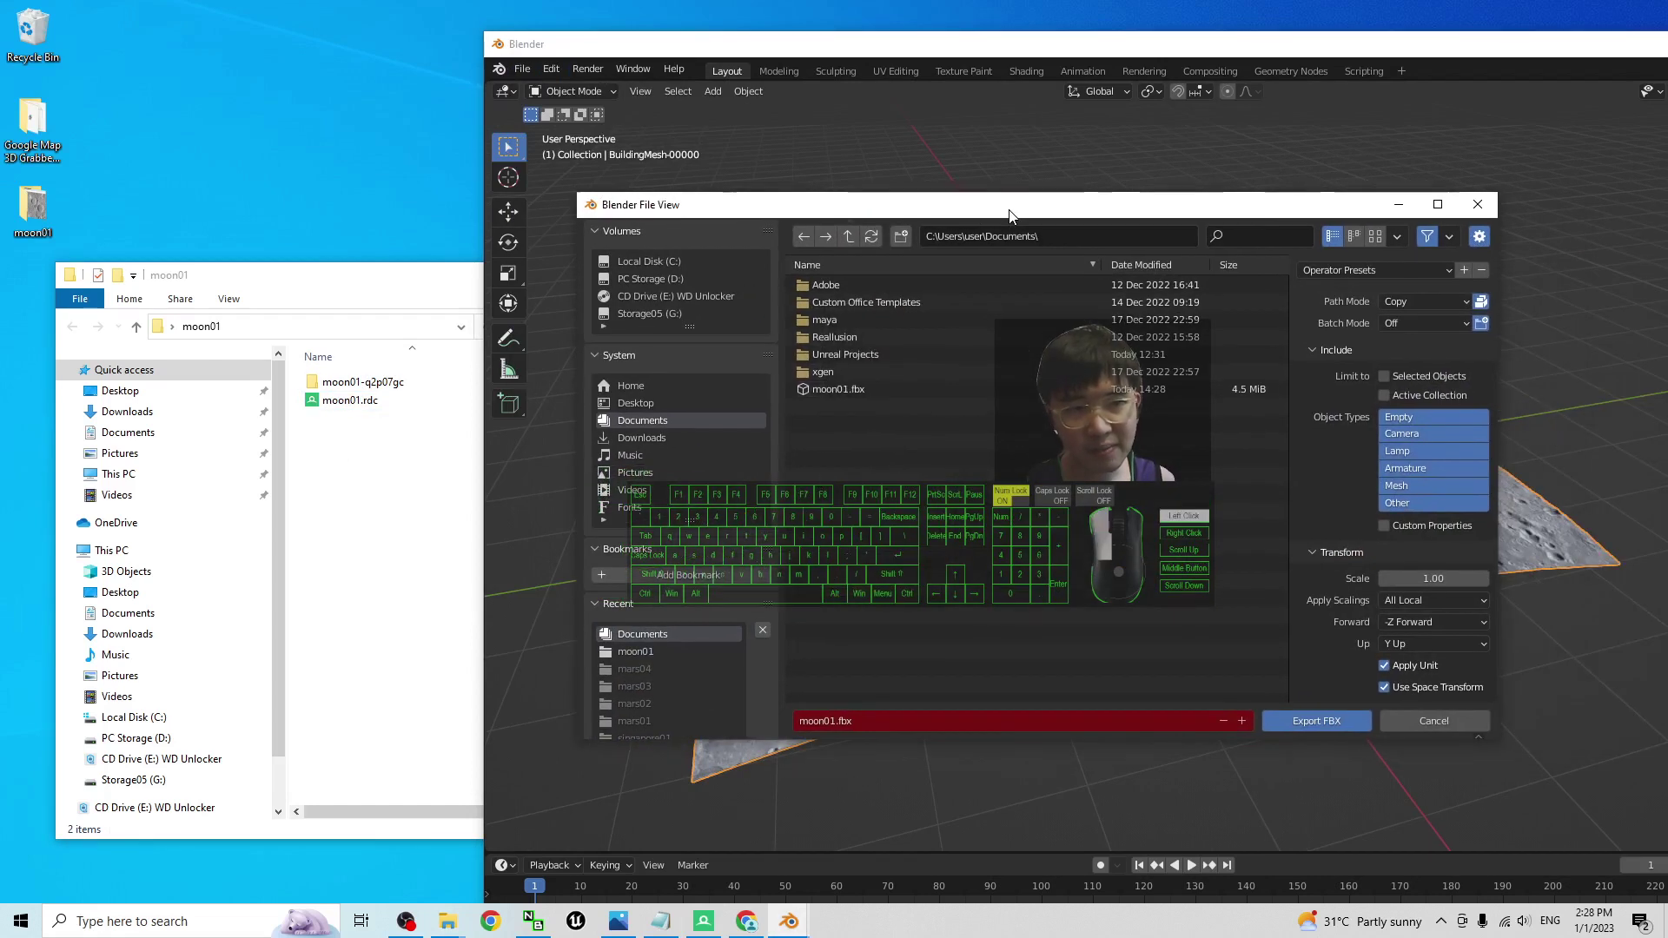
pyautogui.click(643, 404)
pyautogui.doubleClick(859, 303)
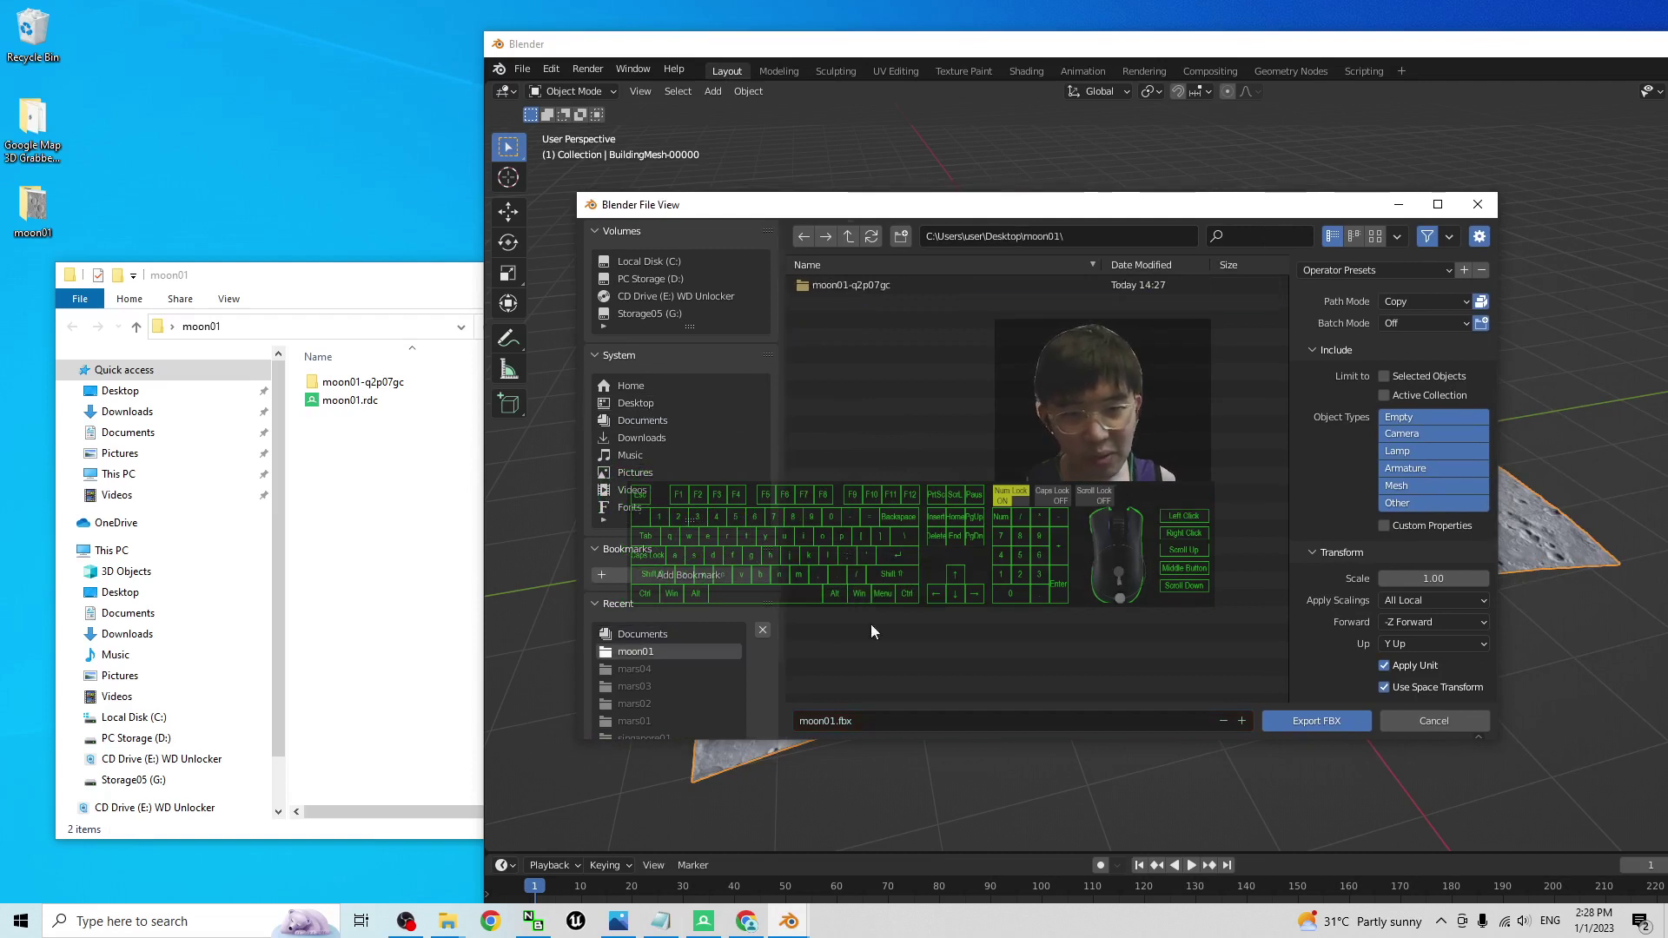
pyautogui.click(864, 723)
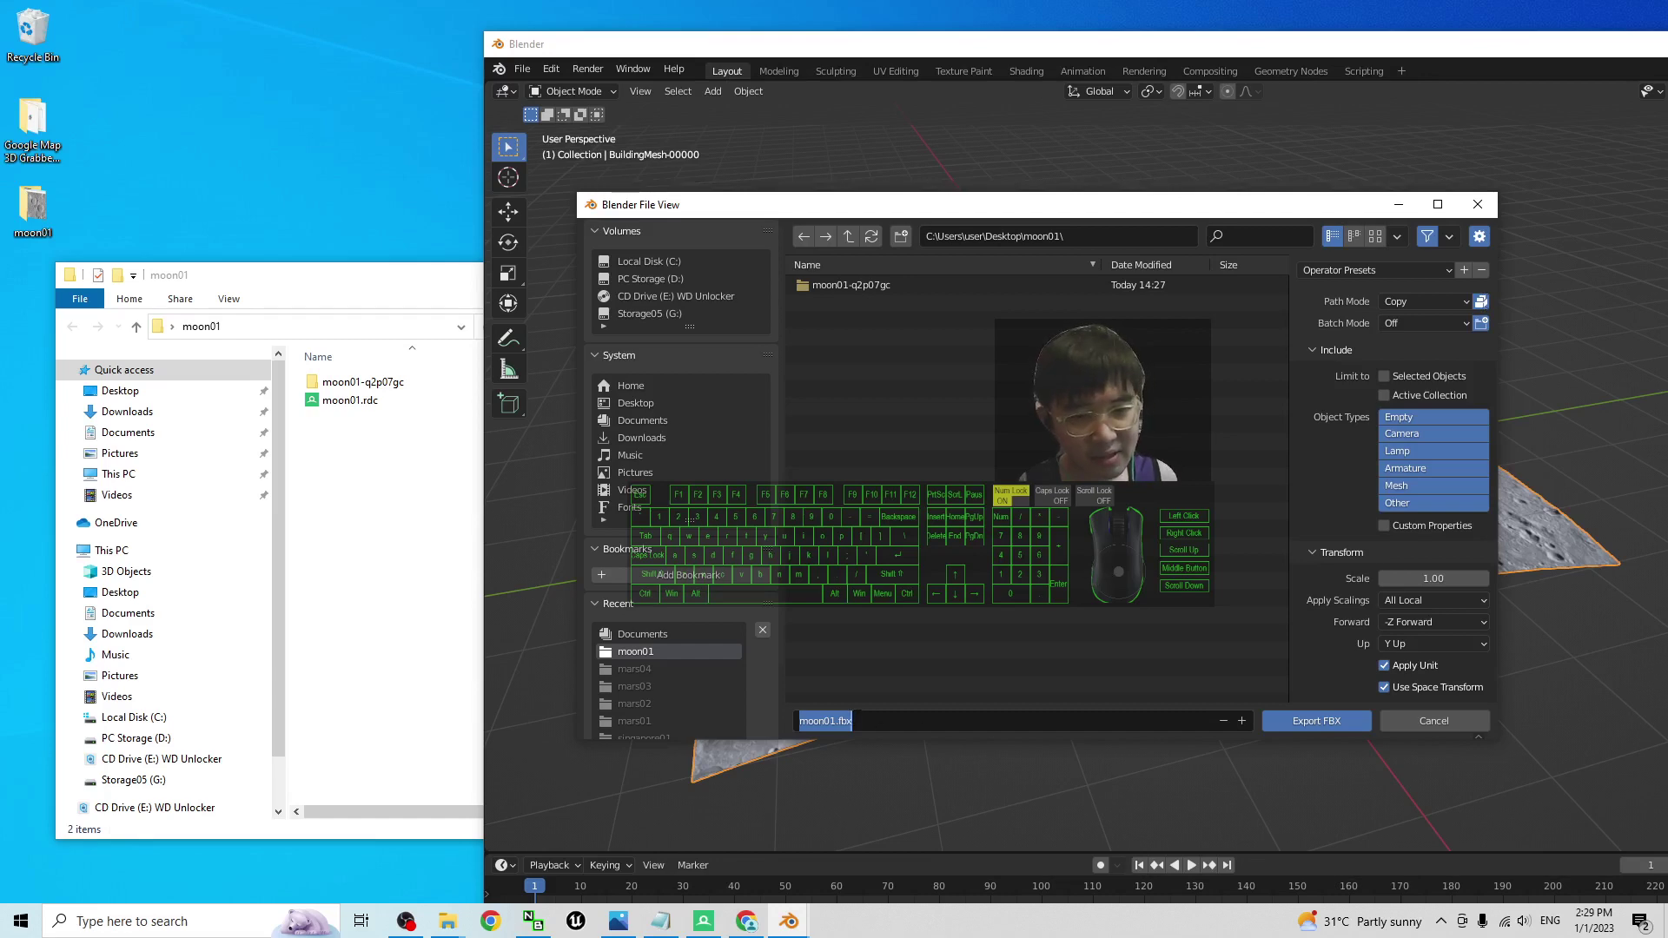
pyautogui.click(1329, 719)
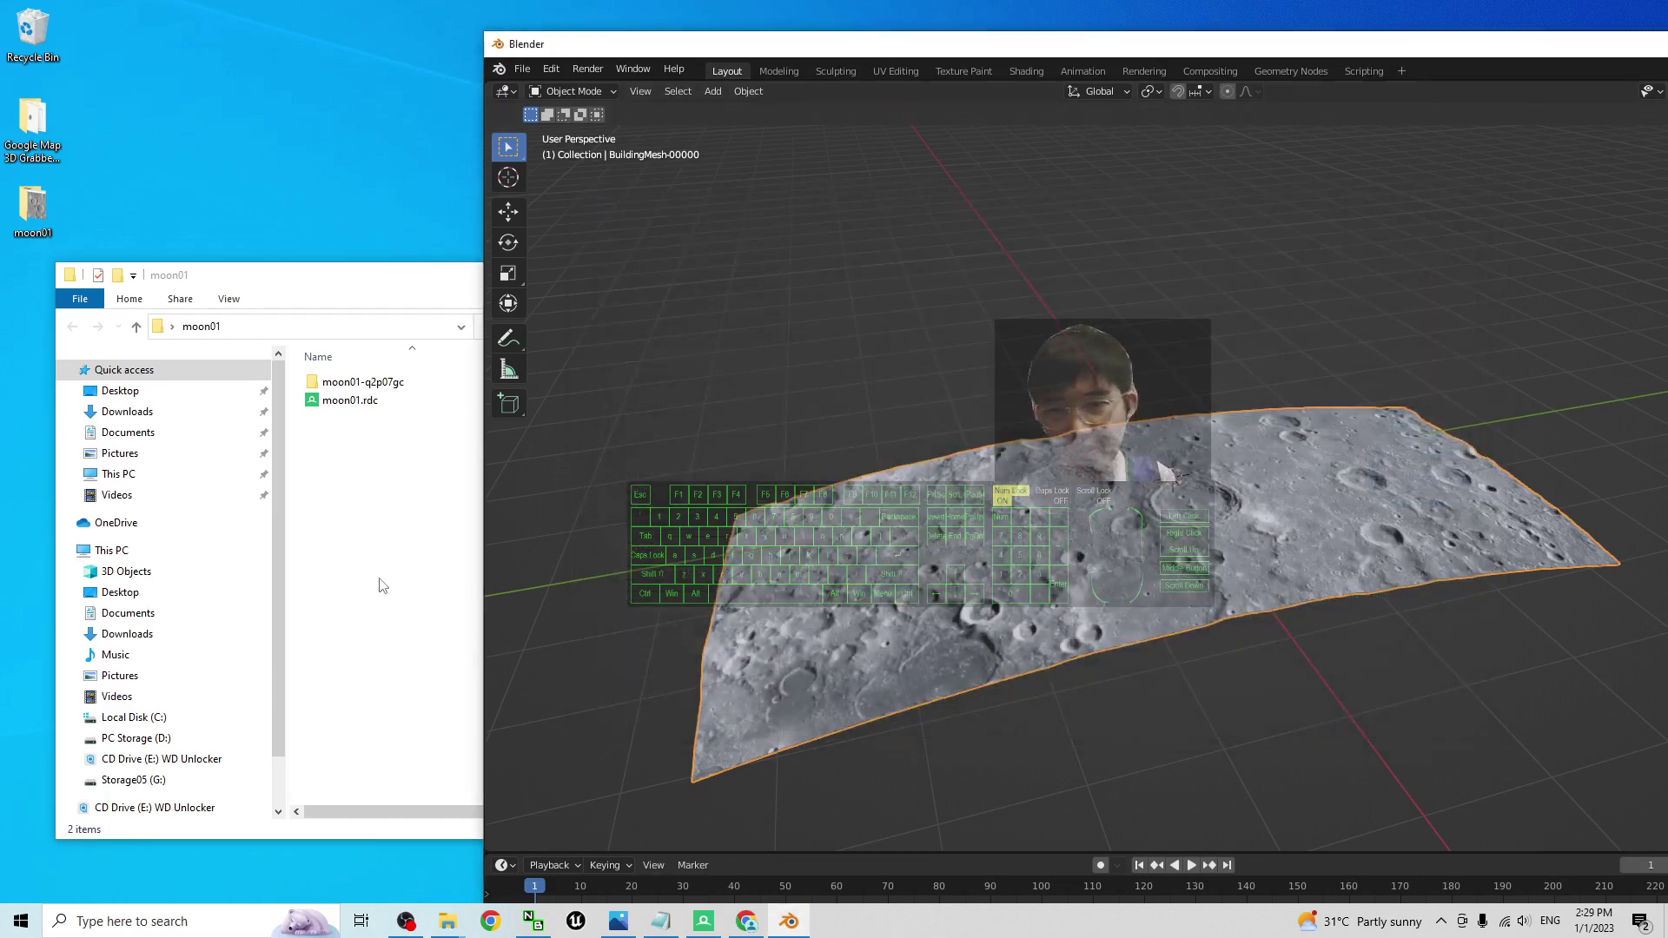
# Step: Open the exported moon01.fbx in 3D Viewer to inspect its craters up close, and view the cover.jpg image before minimising it
pyautogui.click(379, 585)
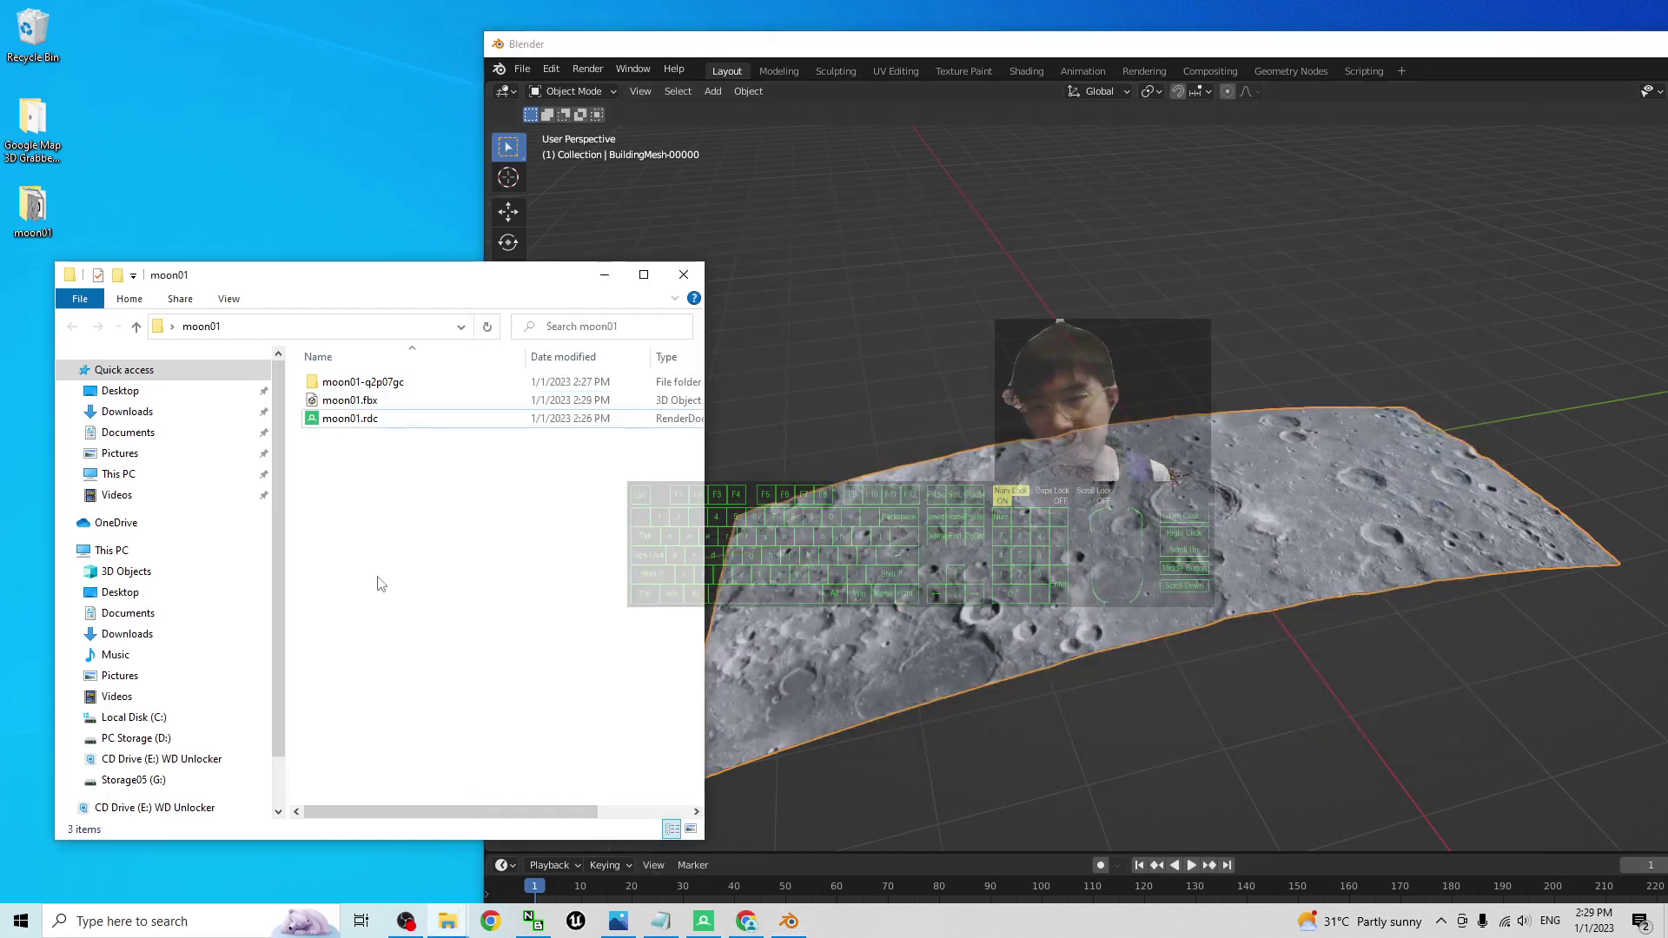
pyautogui.doubleClick(369, 405)
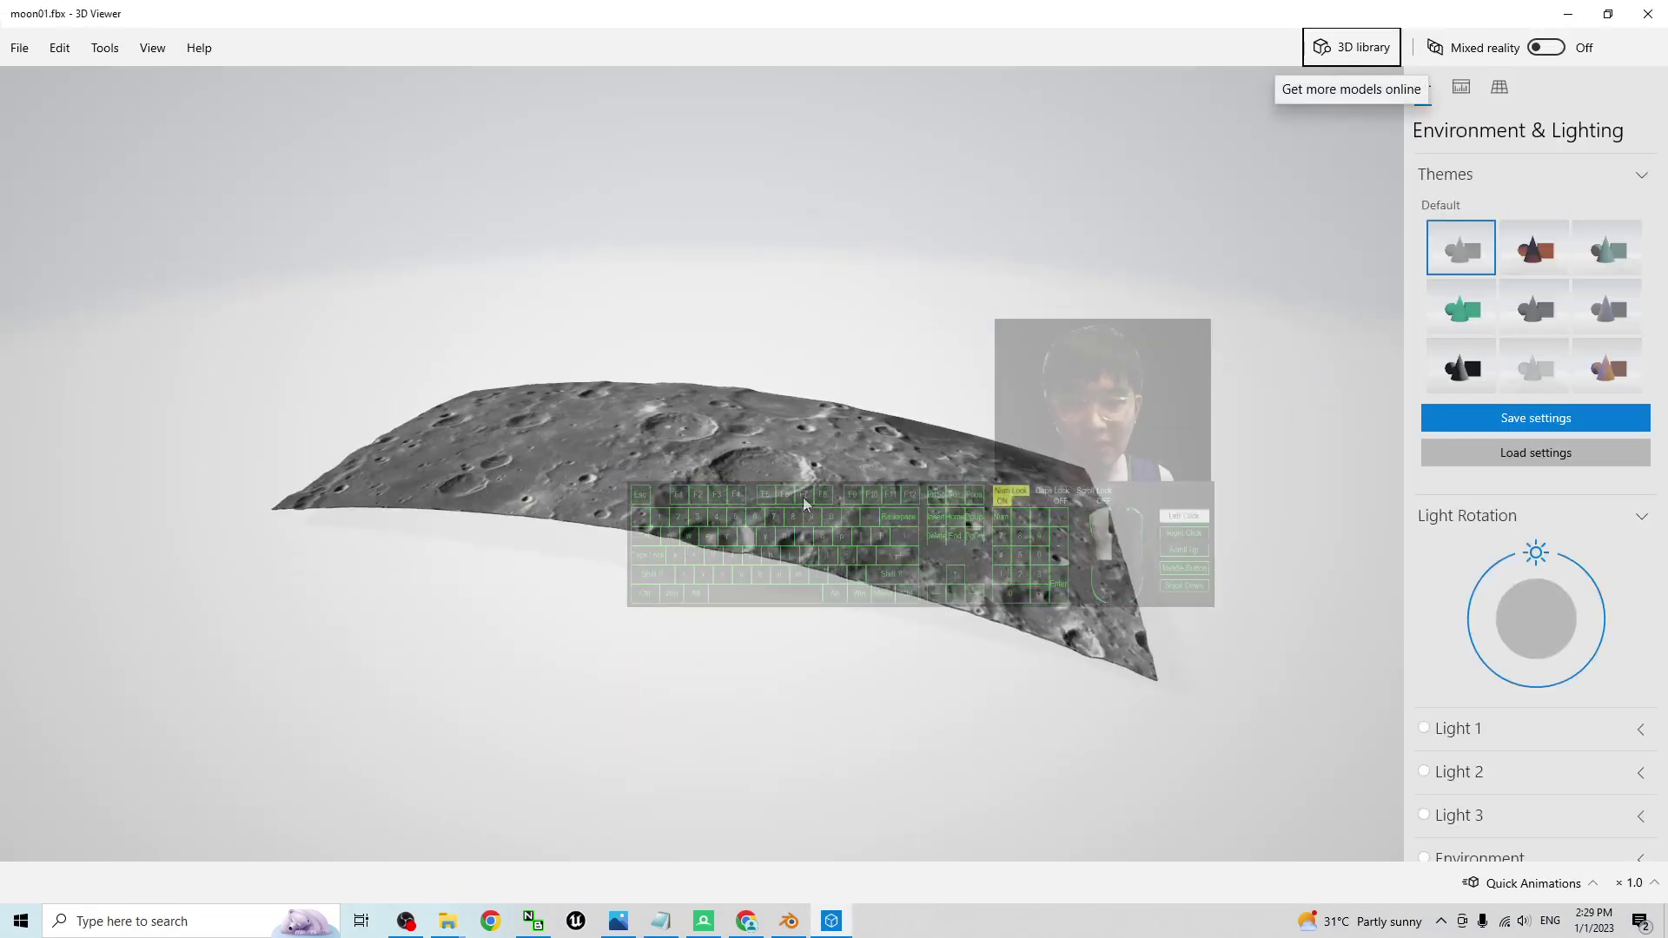
pyautogui.scroll(5, 701, 450)
pyautogui.moveTo(838, 513); pyautogui.dragTo(656, 835)
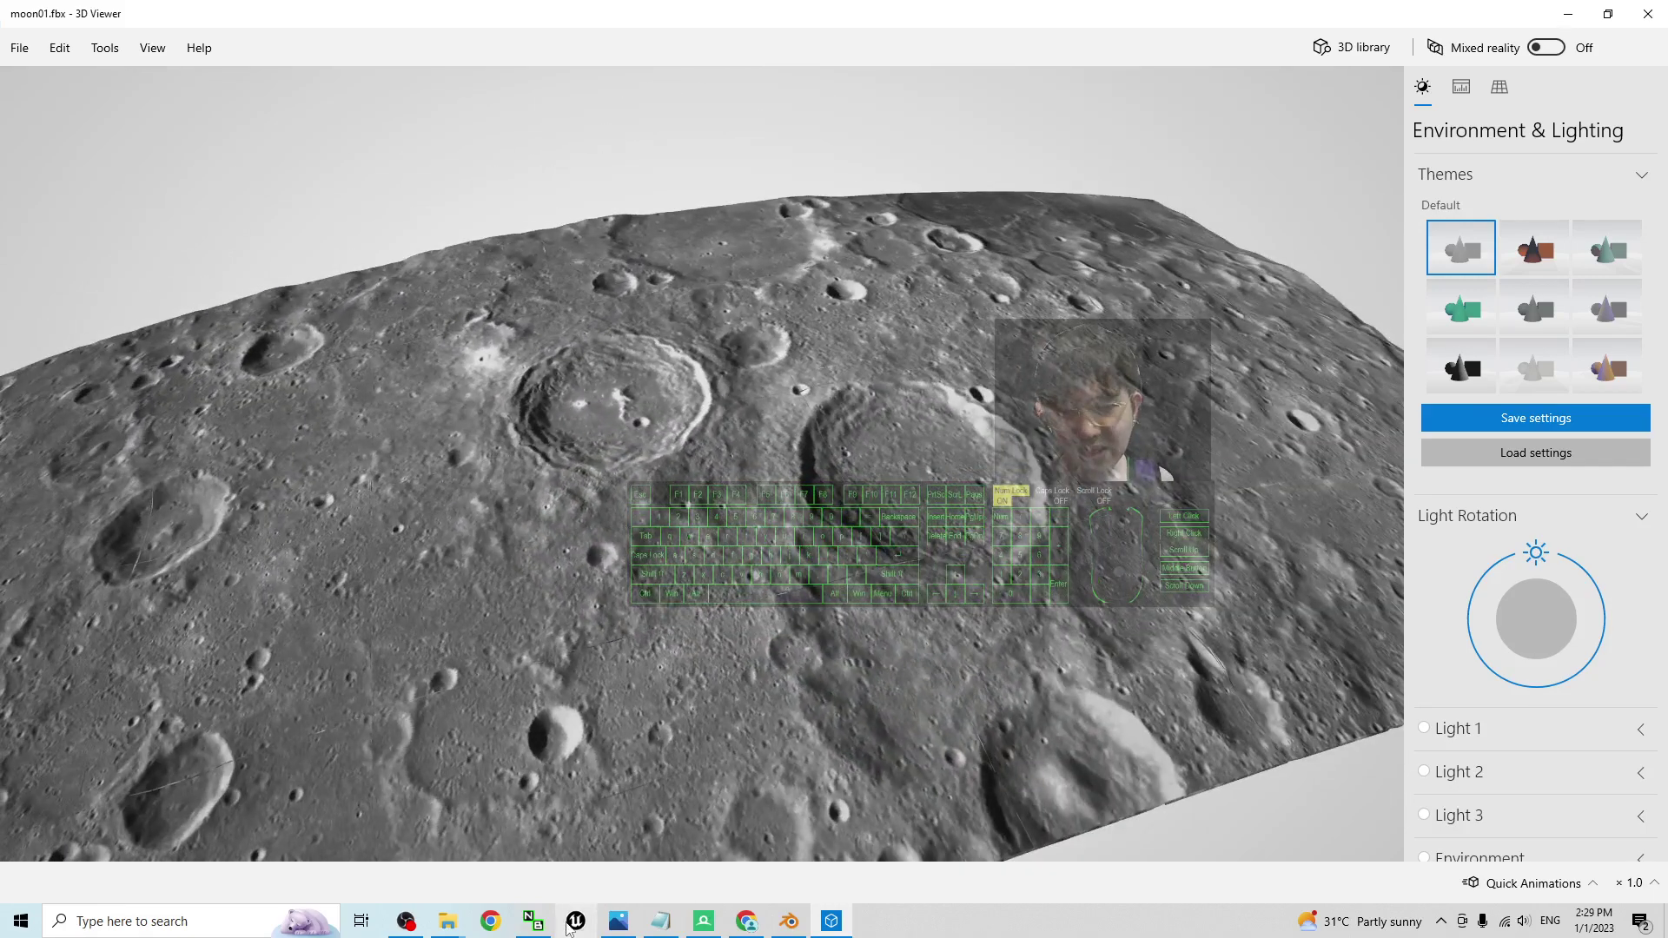
pyautogui.click(617, 921)
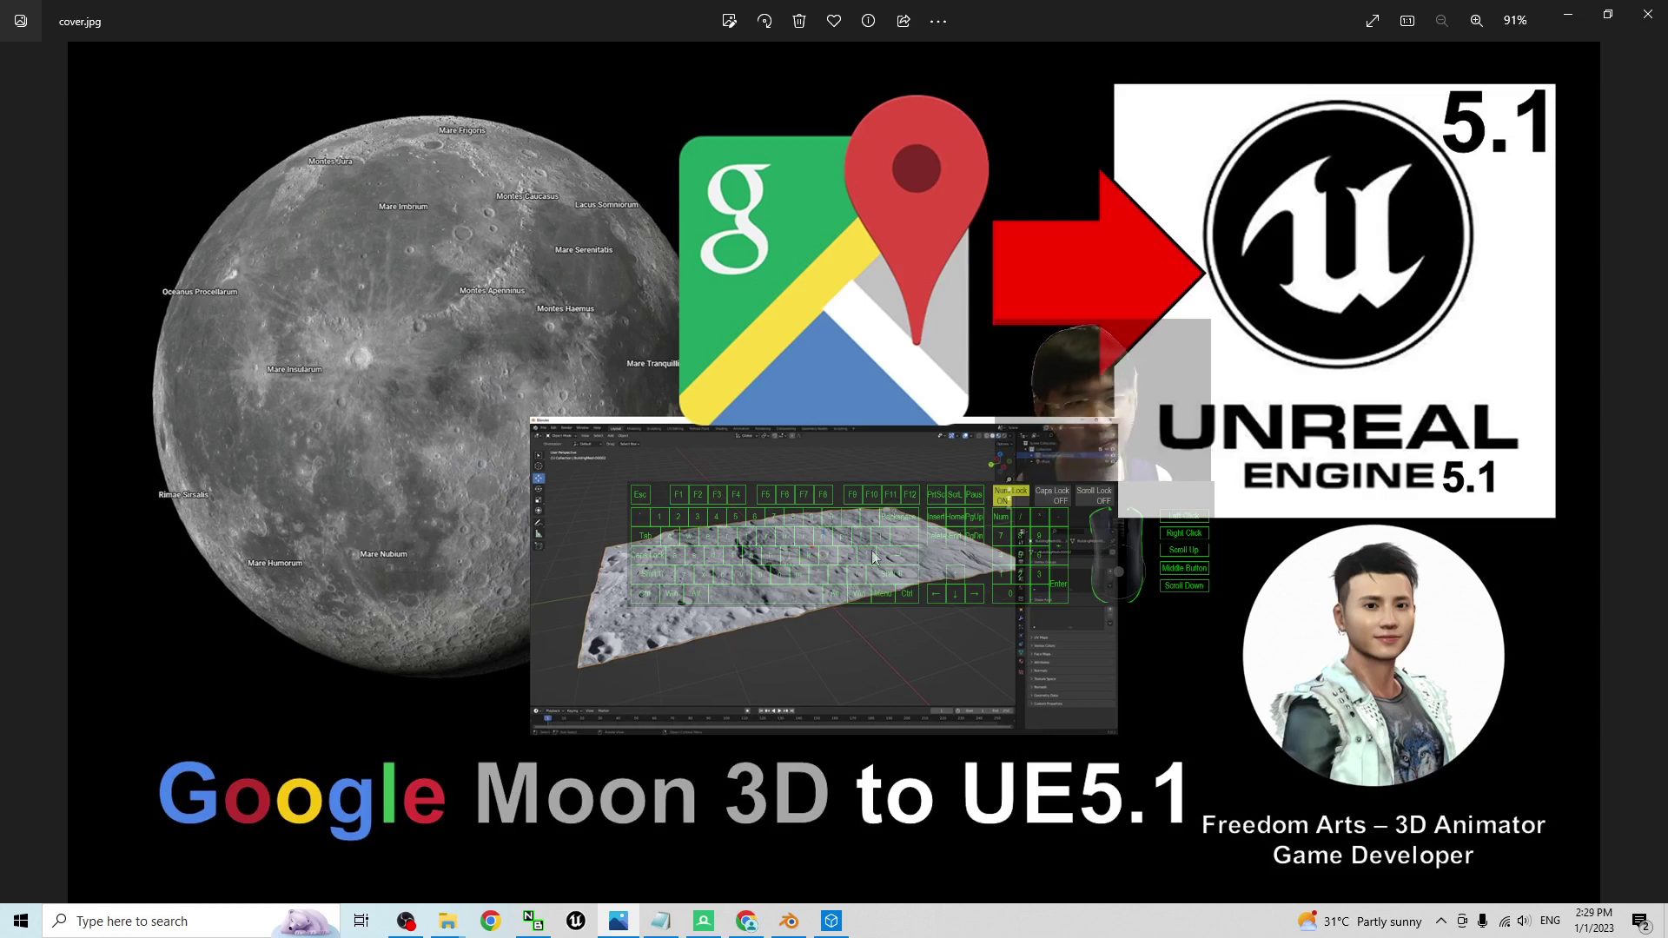
pyautogui.click(1561, 11)
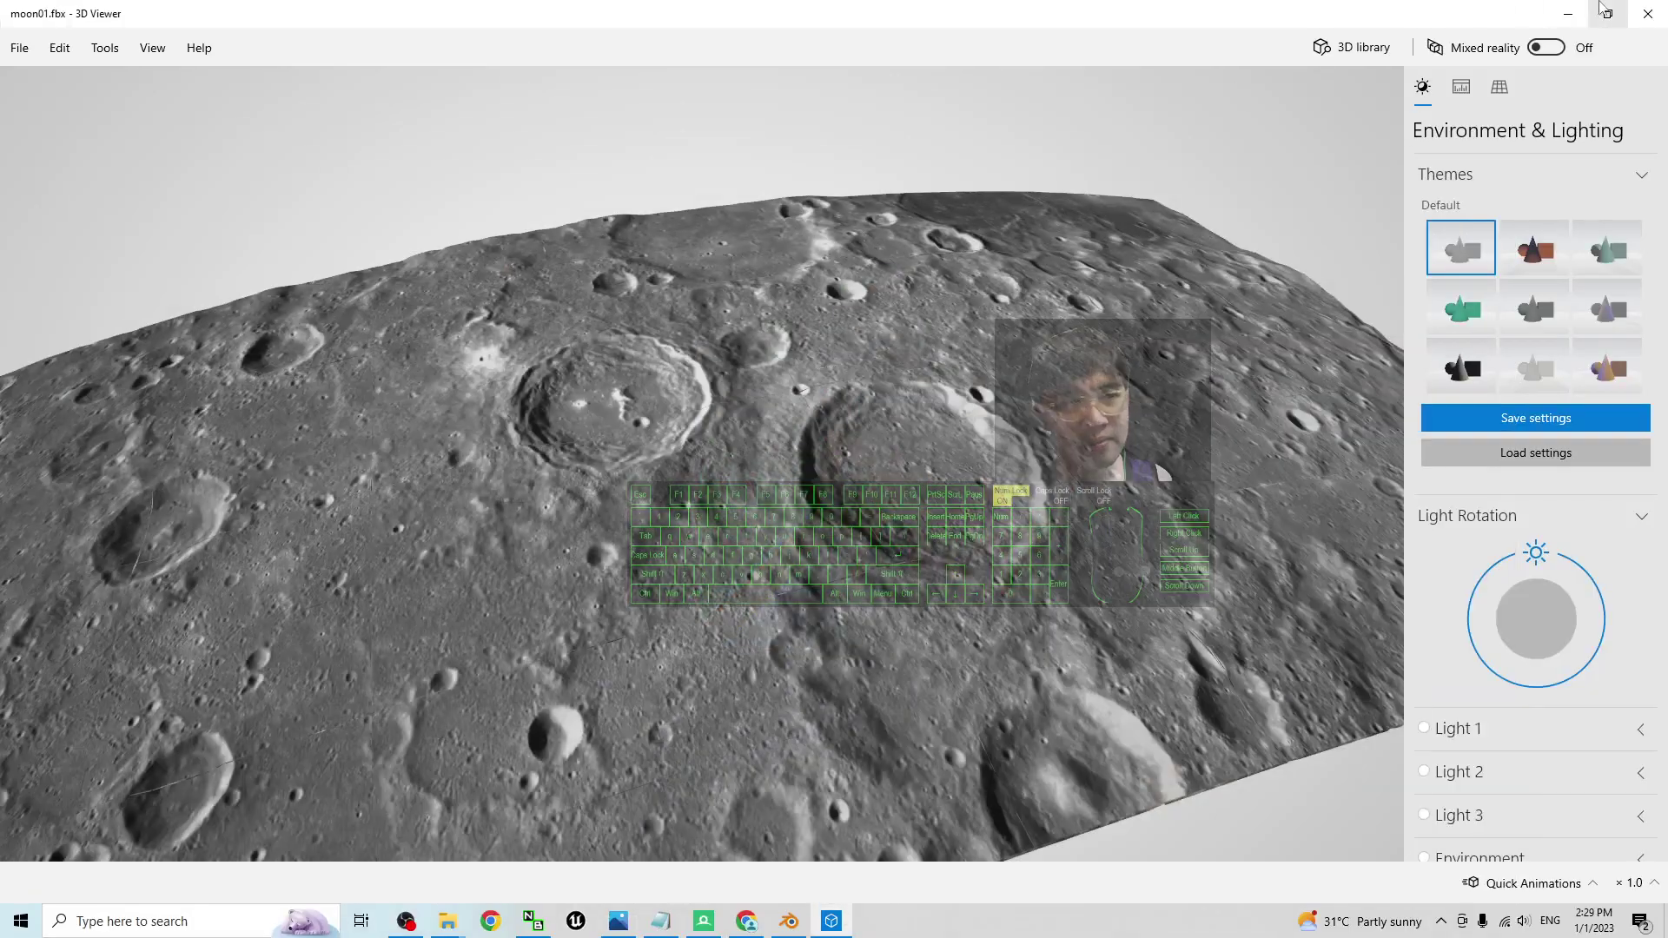
# Step: Close 3D Viewer, Blender and the Blender 3.0 folder window
pyautogui.click(1648, 12)
pyautogui.moveTo(1314, 51); pyautogui.dragTo(742, 143)
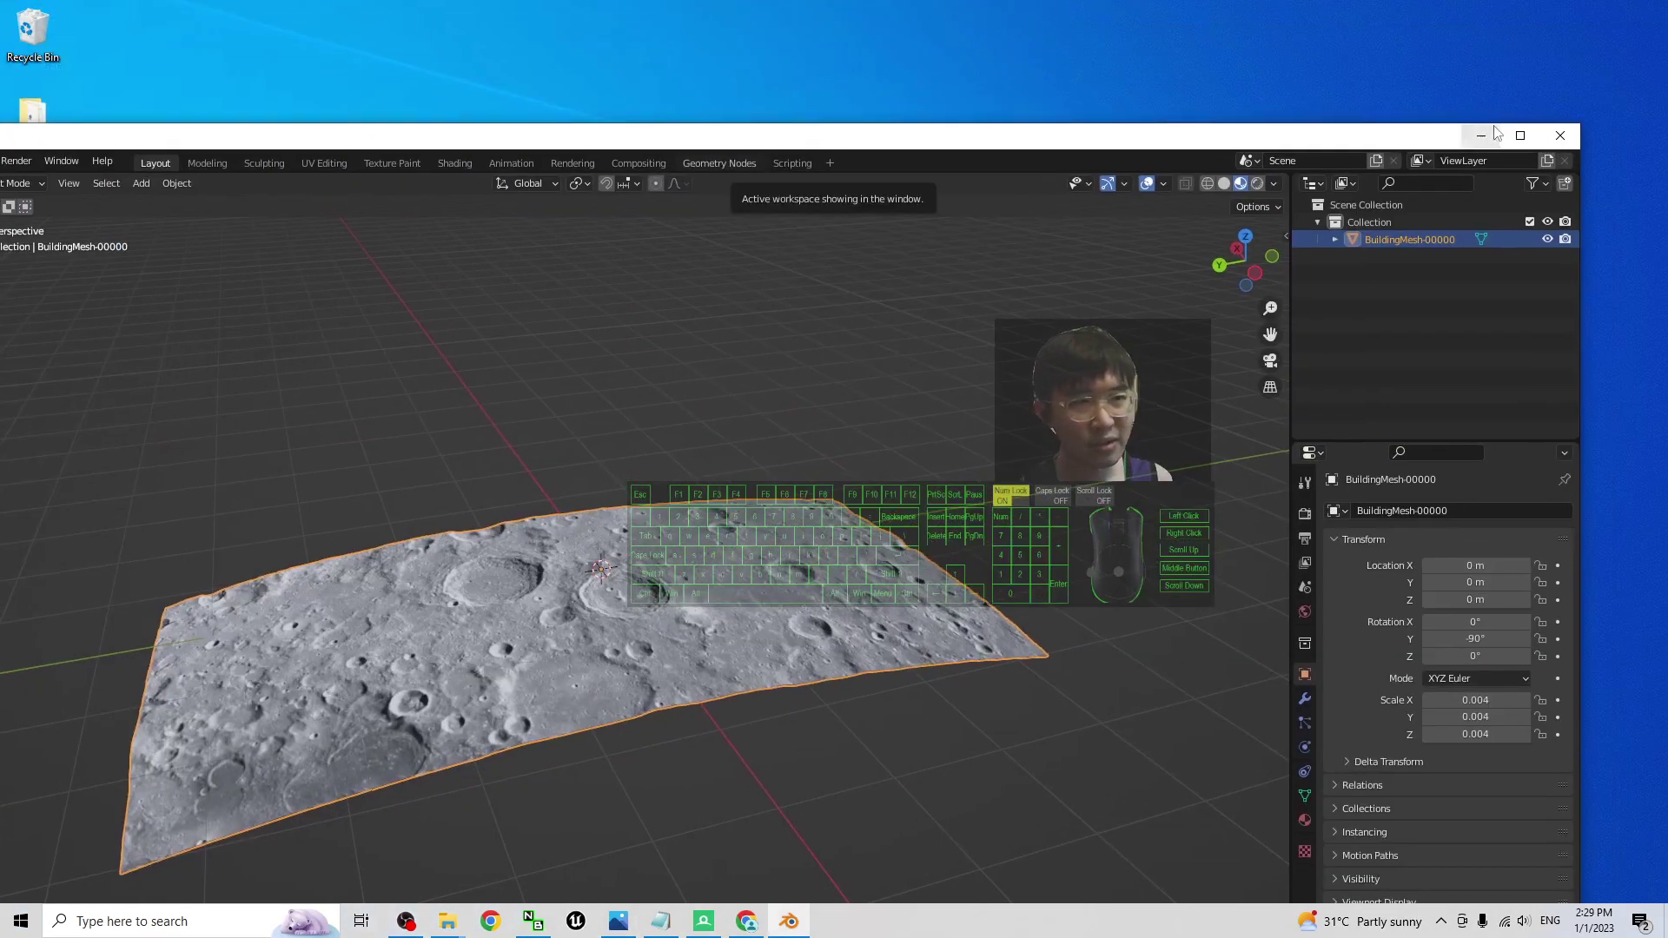
pyautogui.click(1559, 138)
pyautogui.click(775, 620)
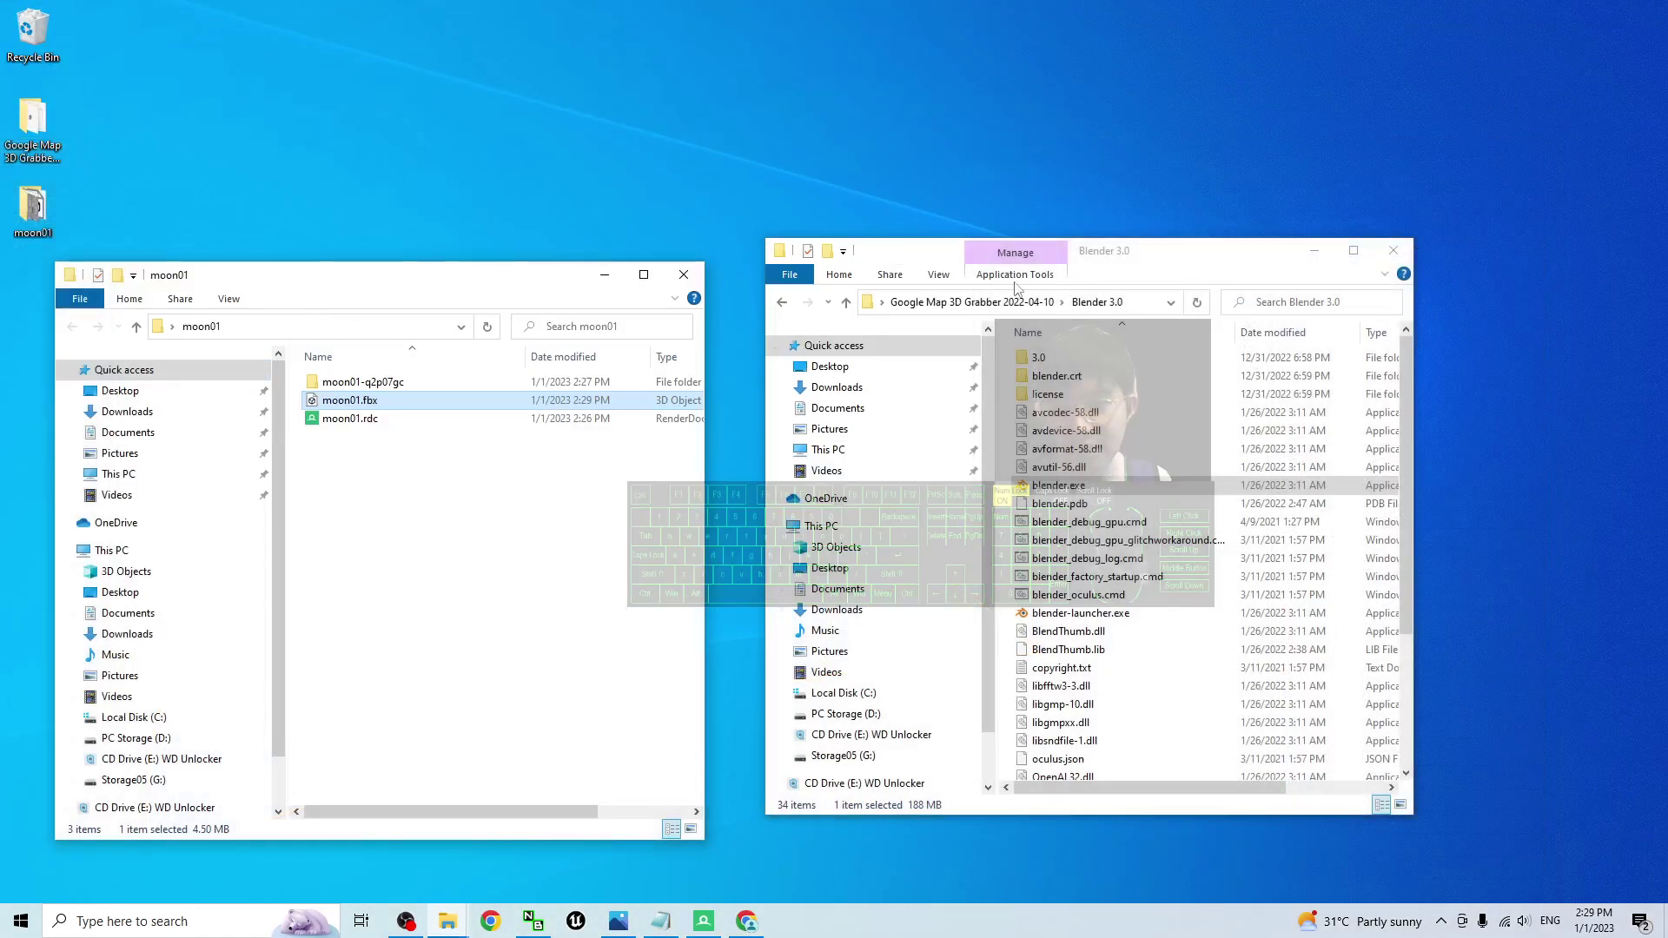
pyautogui.click(1393, 251)
# Step: Move the moon01 folder window aside and switch to Unreal Editor 5.1, declining the graphics driver download
pyautogui.moveTo(449, 289); pyautogui.dragTo(389, 155)
pyautogui.moveTo(284, 146); pyautogui.dragTo(375, 144)
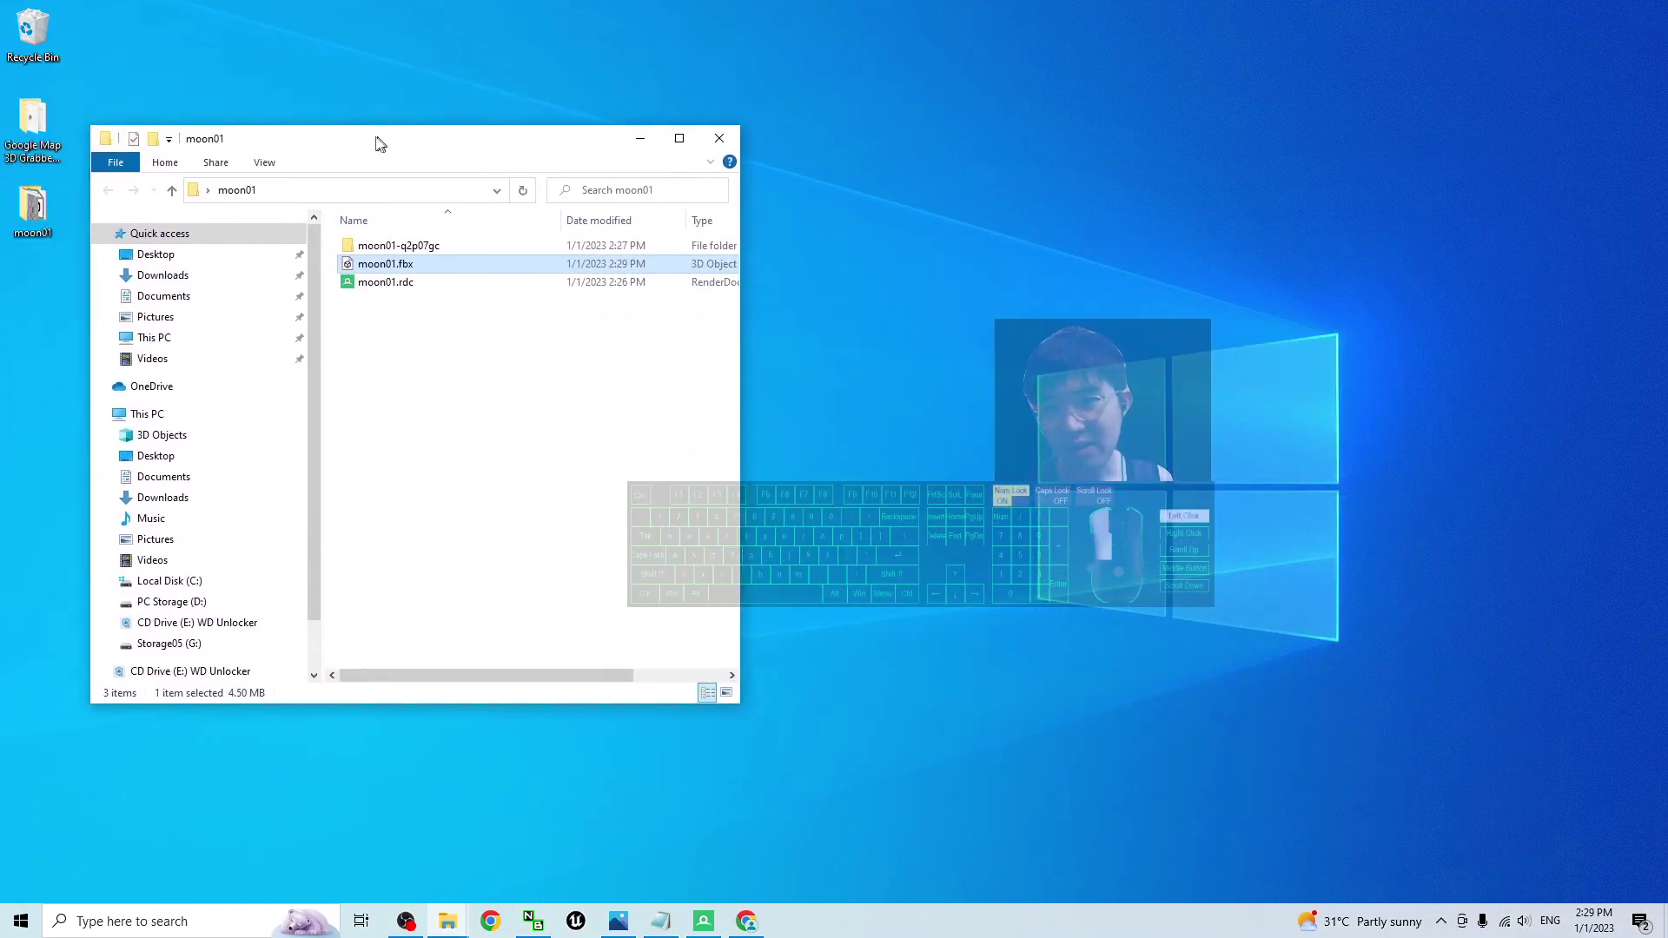
pyautogui.click(1301, 711)
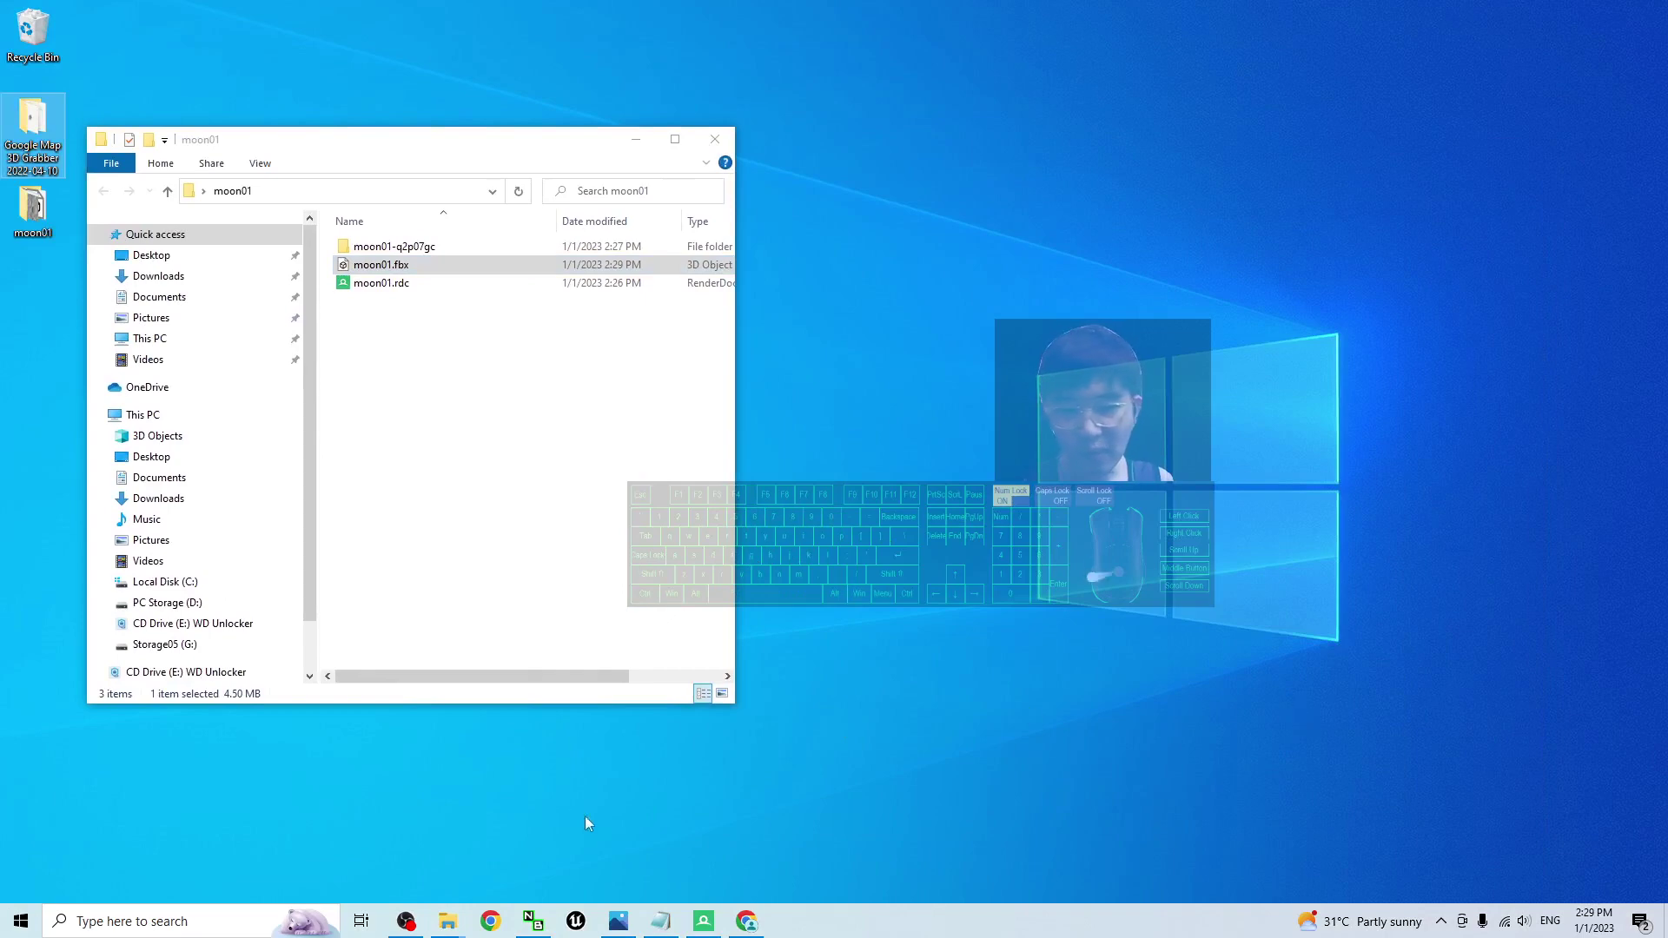
pyautogui.click(584, 925)
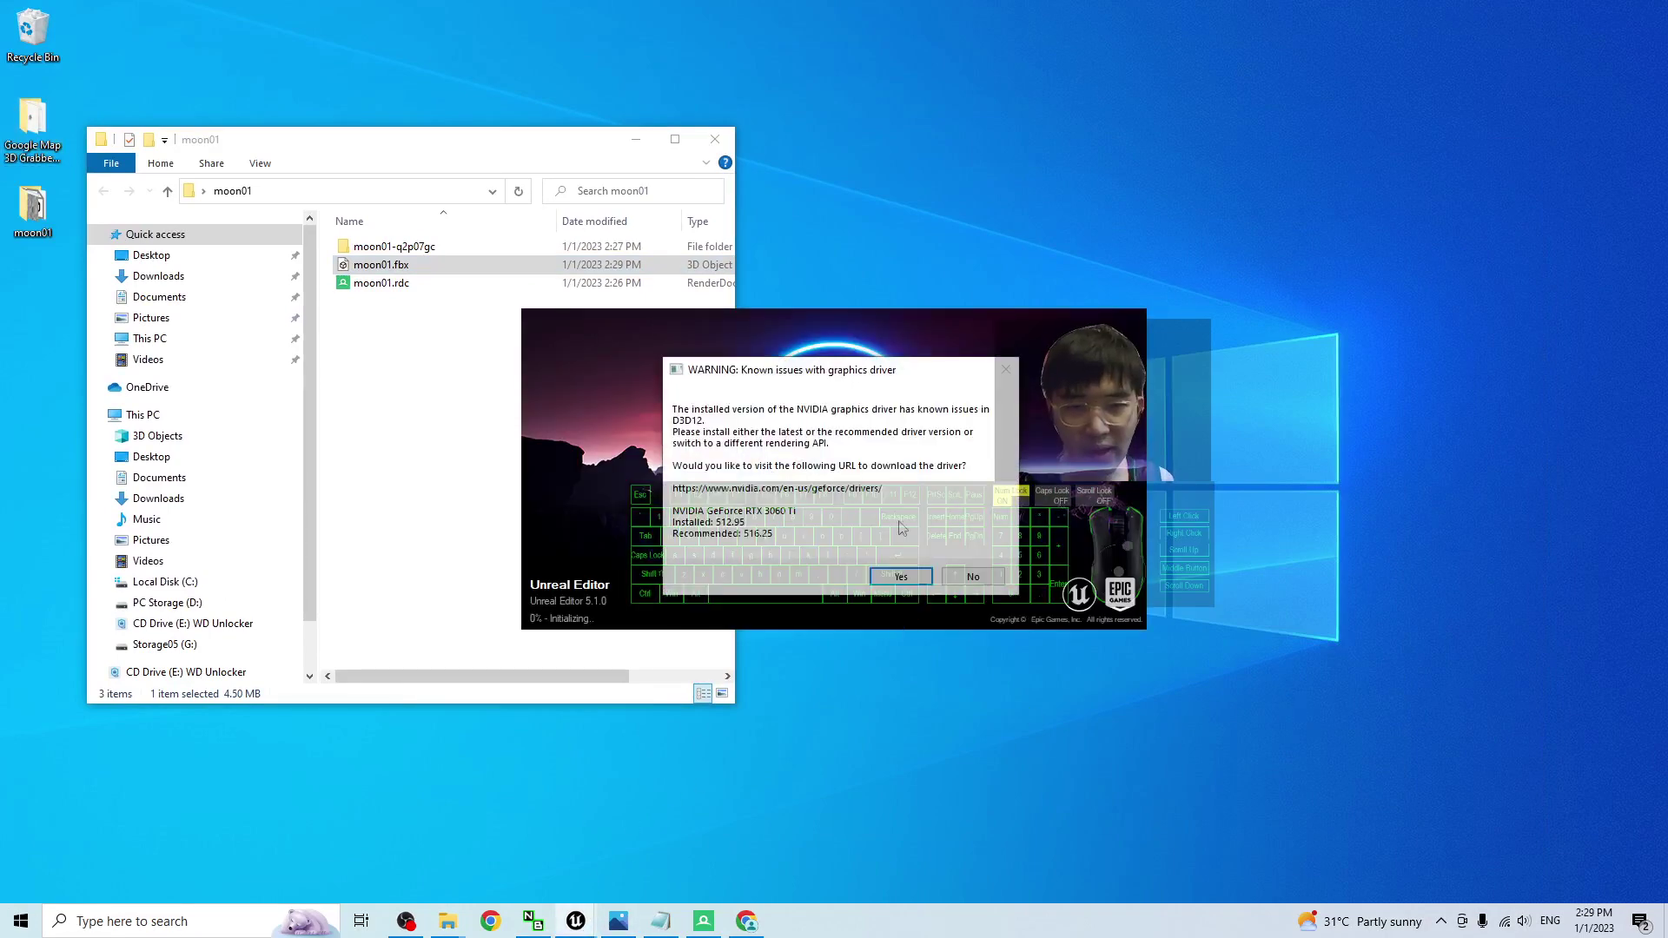
pyautogui.click(975, 578)
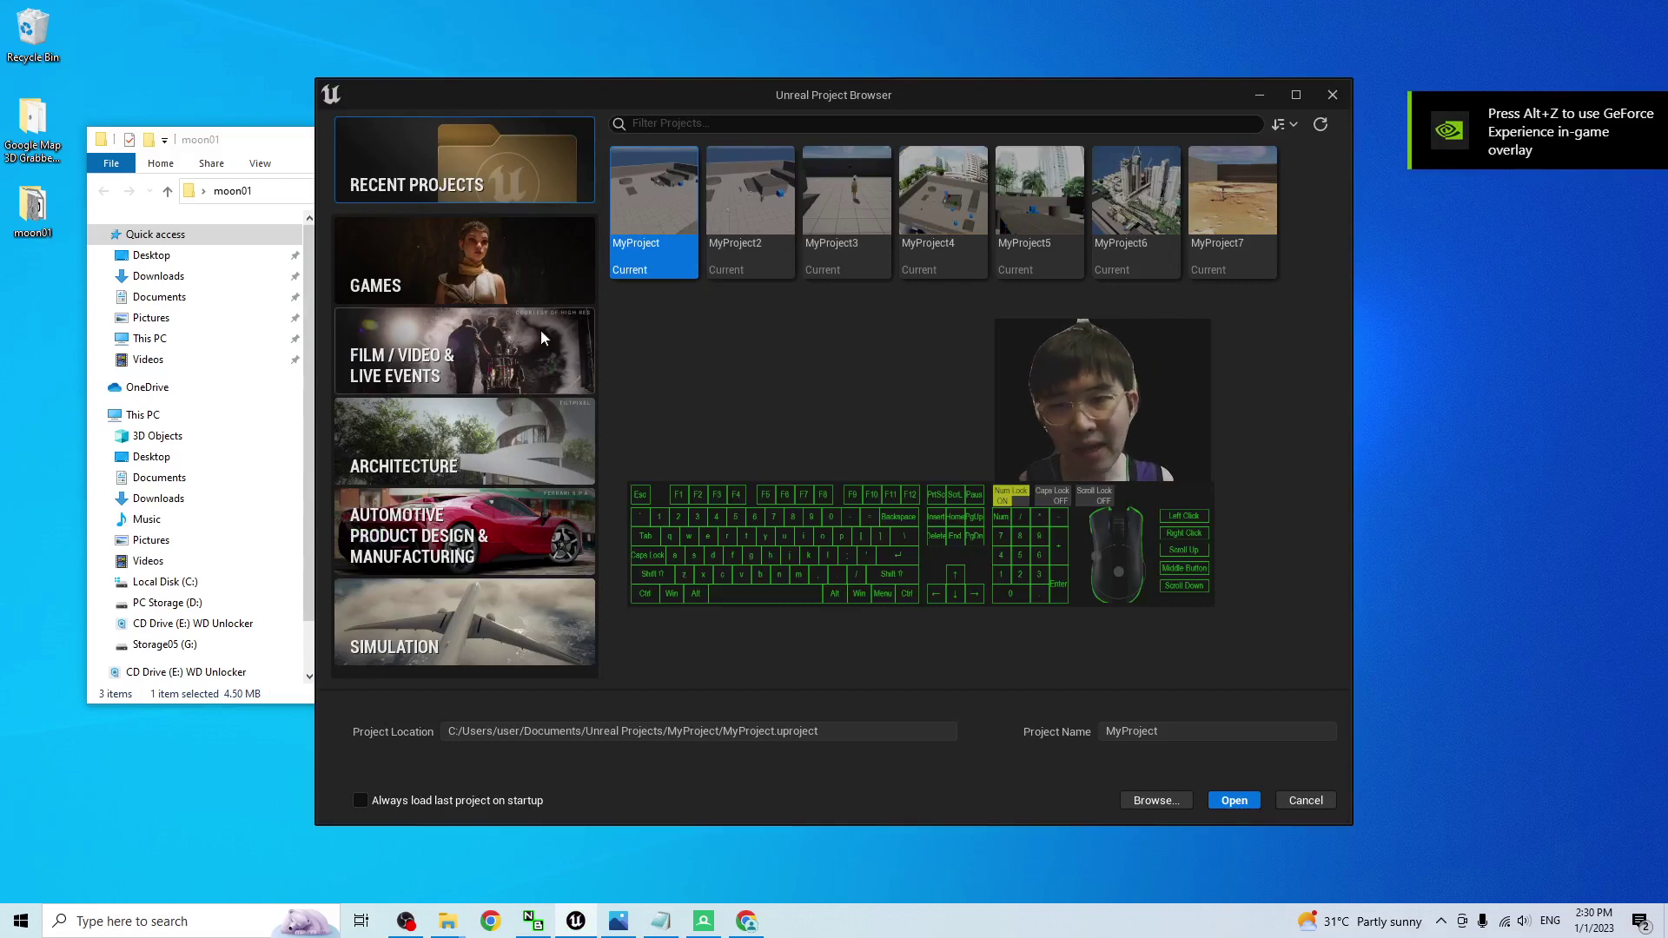
# Step: Create a Games project from the Third Person template with the name MyProject8, declining the graphics driver download
pyautogui.click(455, 280)
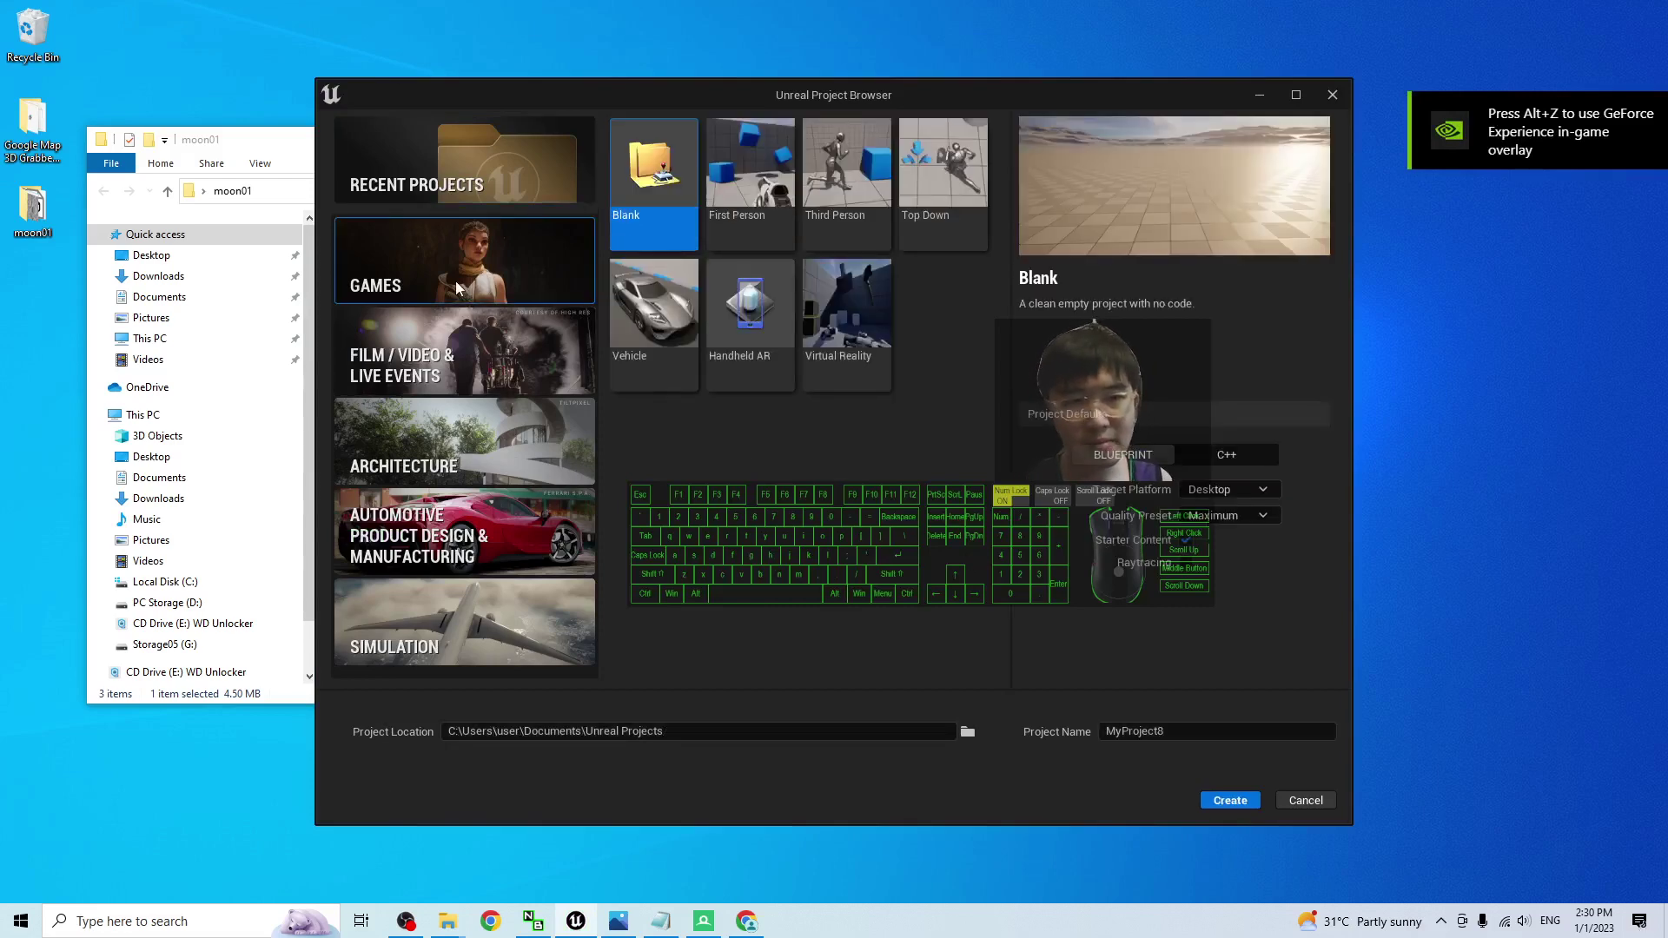
pyautogui.click(852, 191)
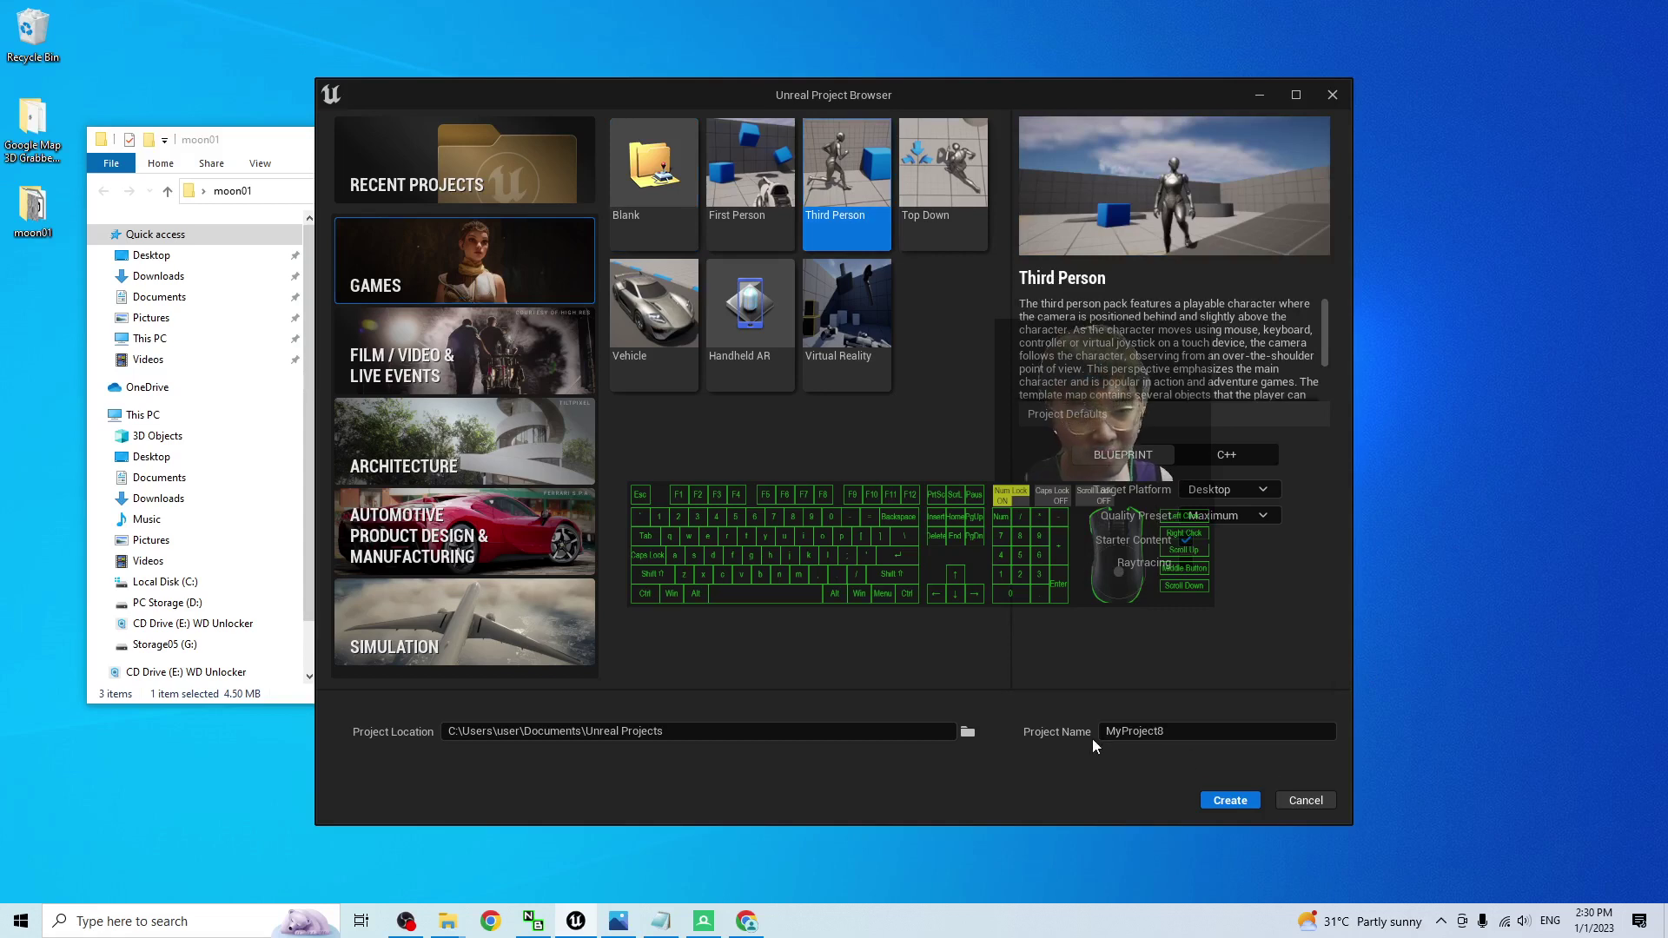
pyautogui.click(1160, 732)
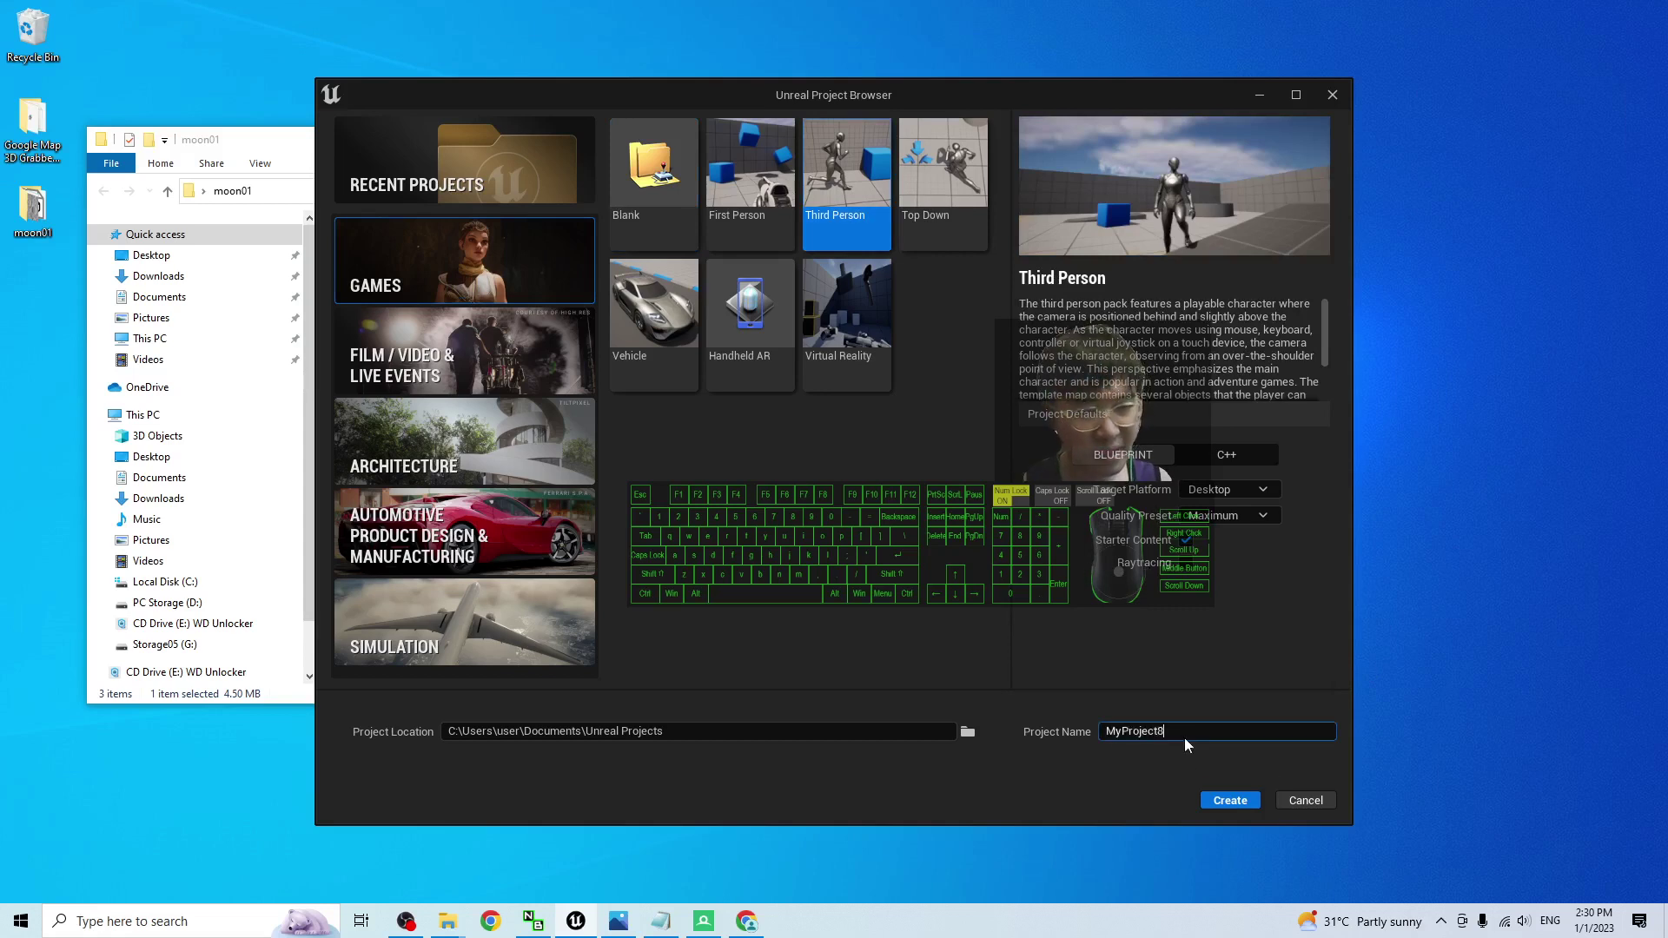
pyautogui.click(1258, 802)
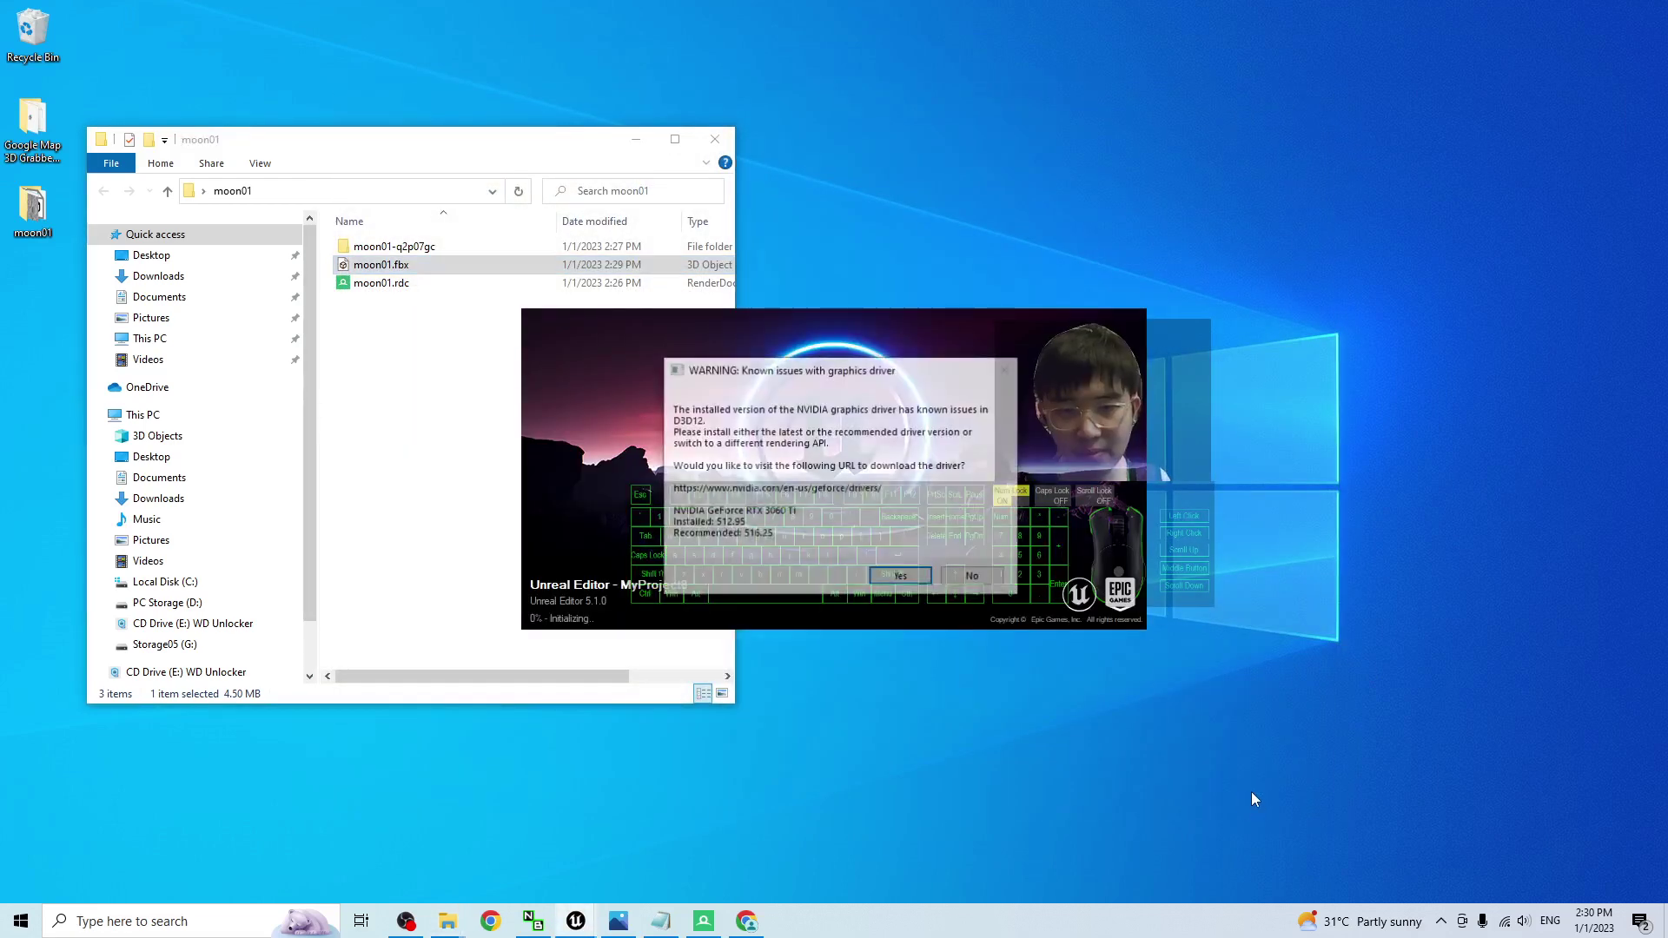
pyautogui.click(969, 580)
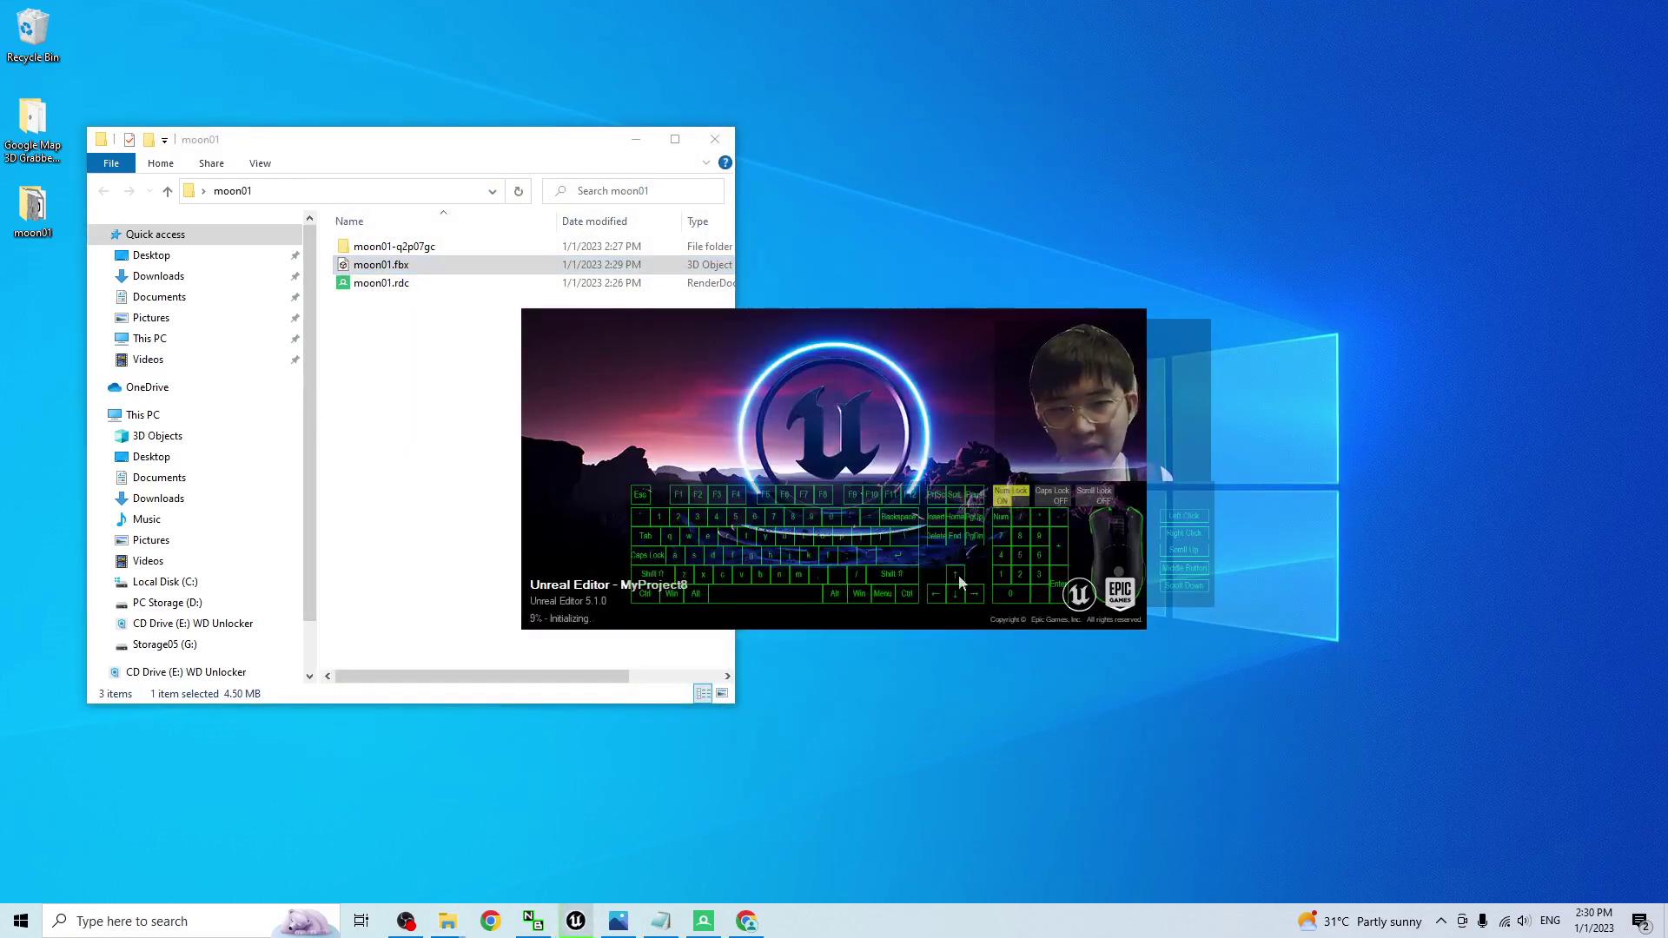
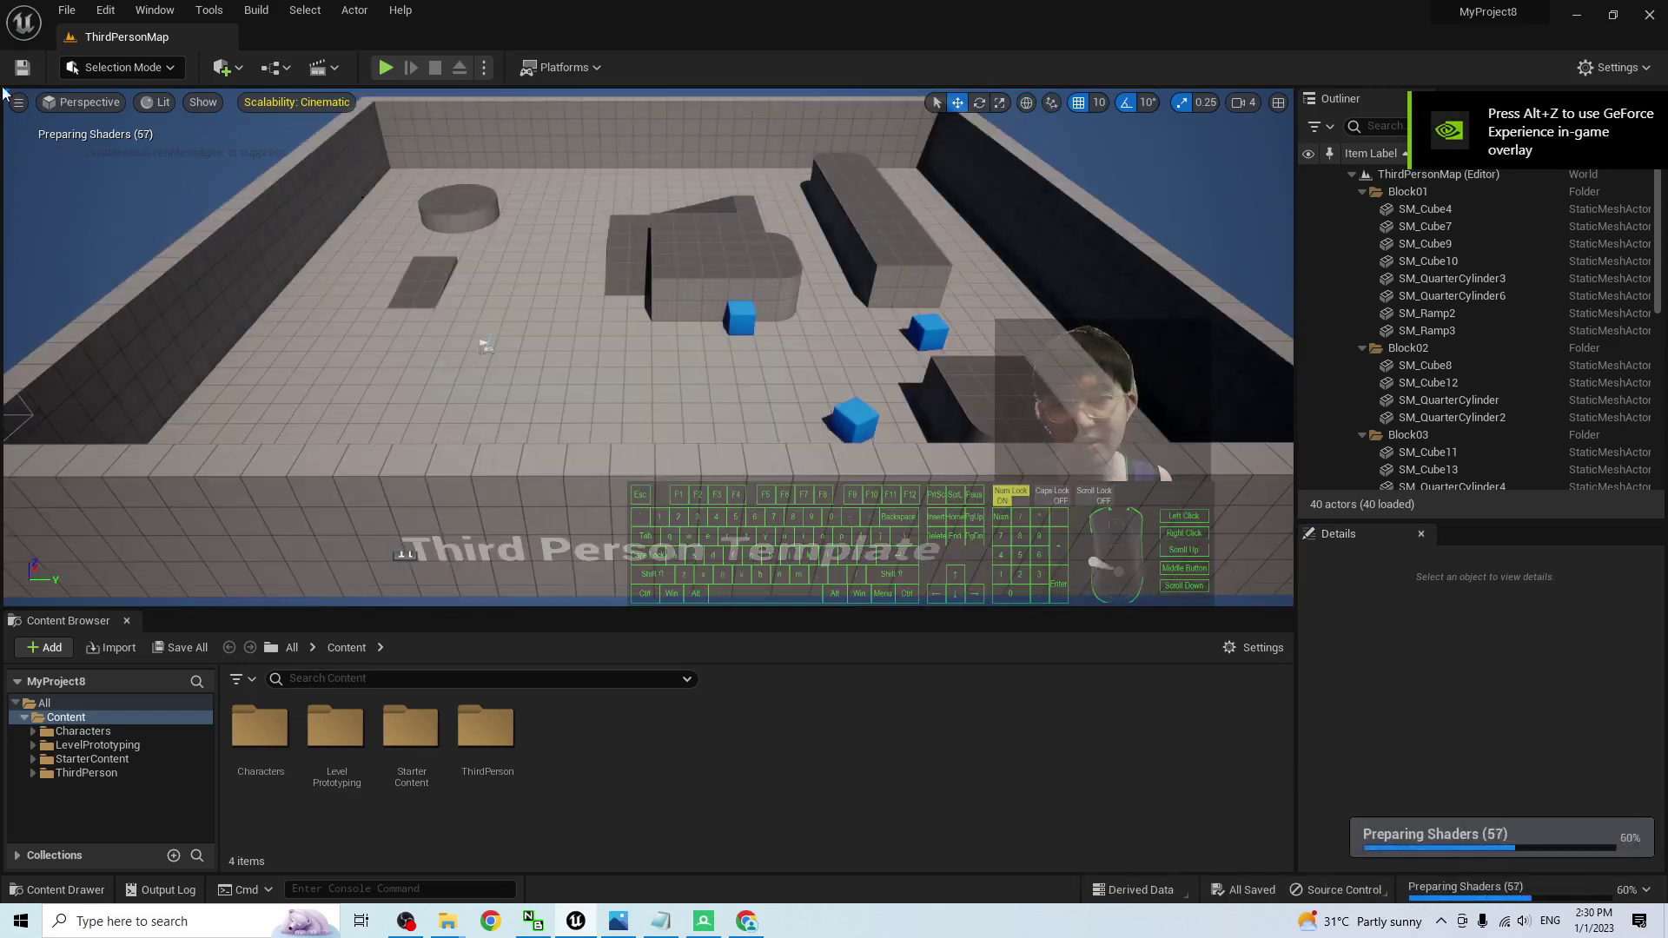
# Step: Play-test the Third Person map by running and jumping the character around the level, and stop the session
pyautogui.click(386, 67)
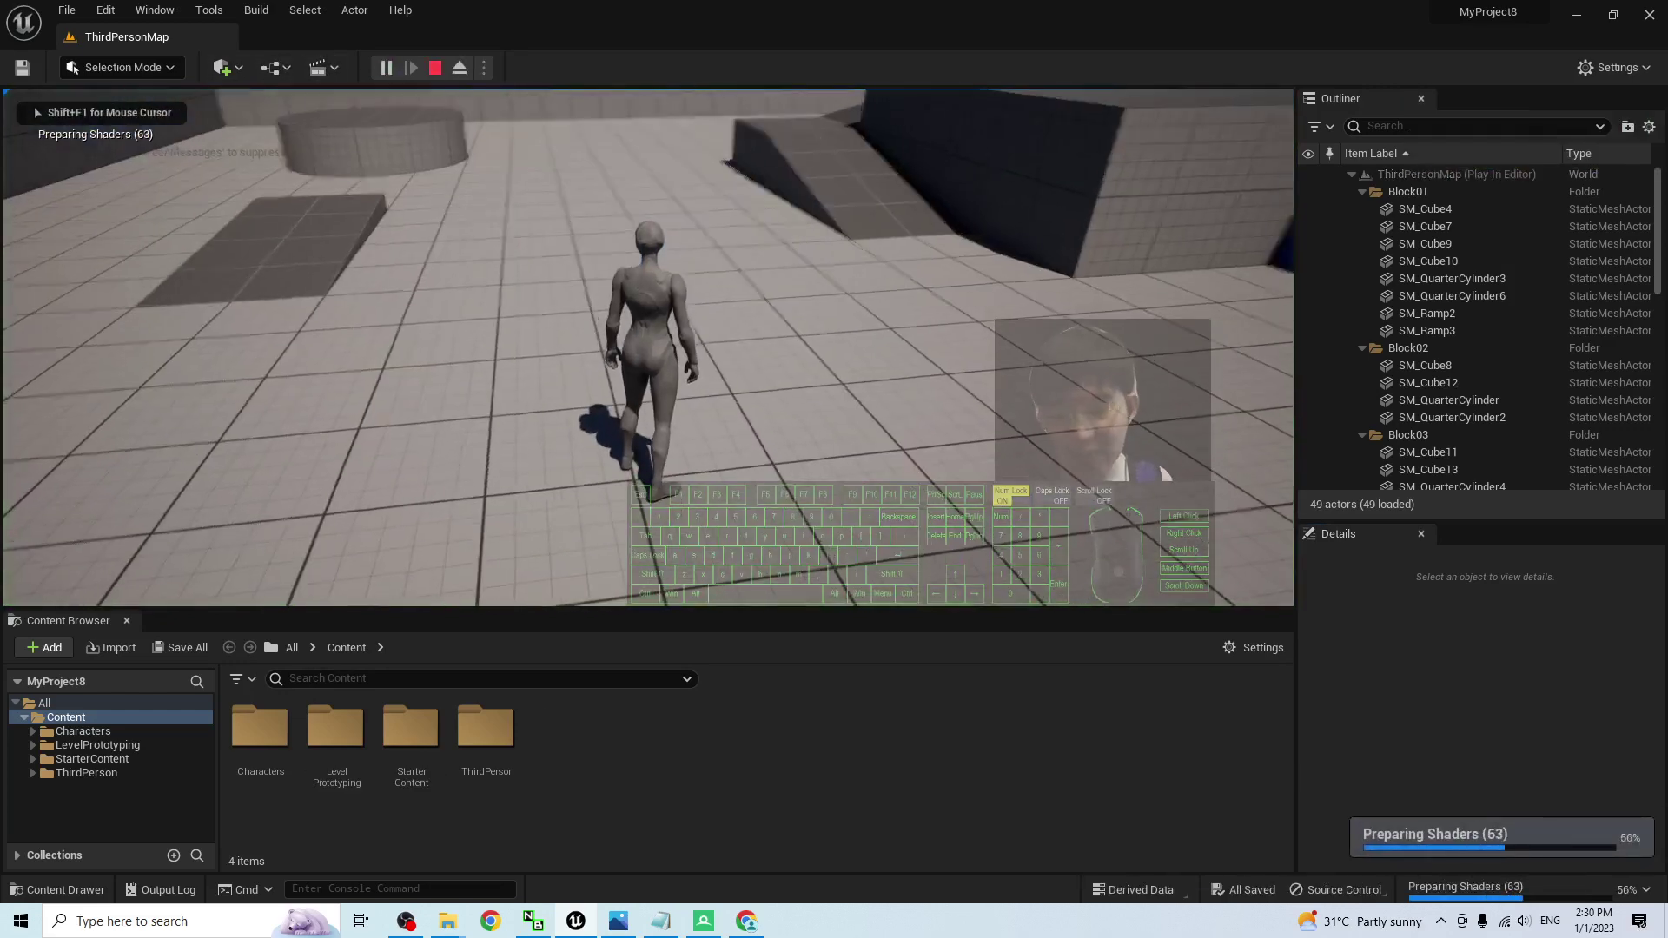
pyautogui.press('s')
pyautogui.press('w')
pyautogui.press('space')
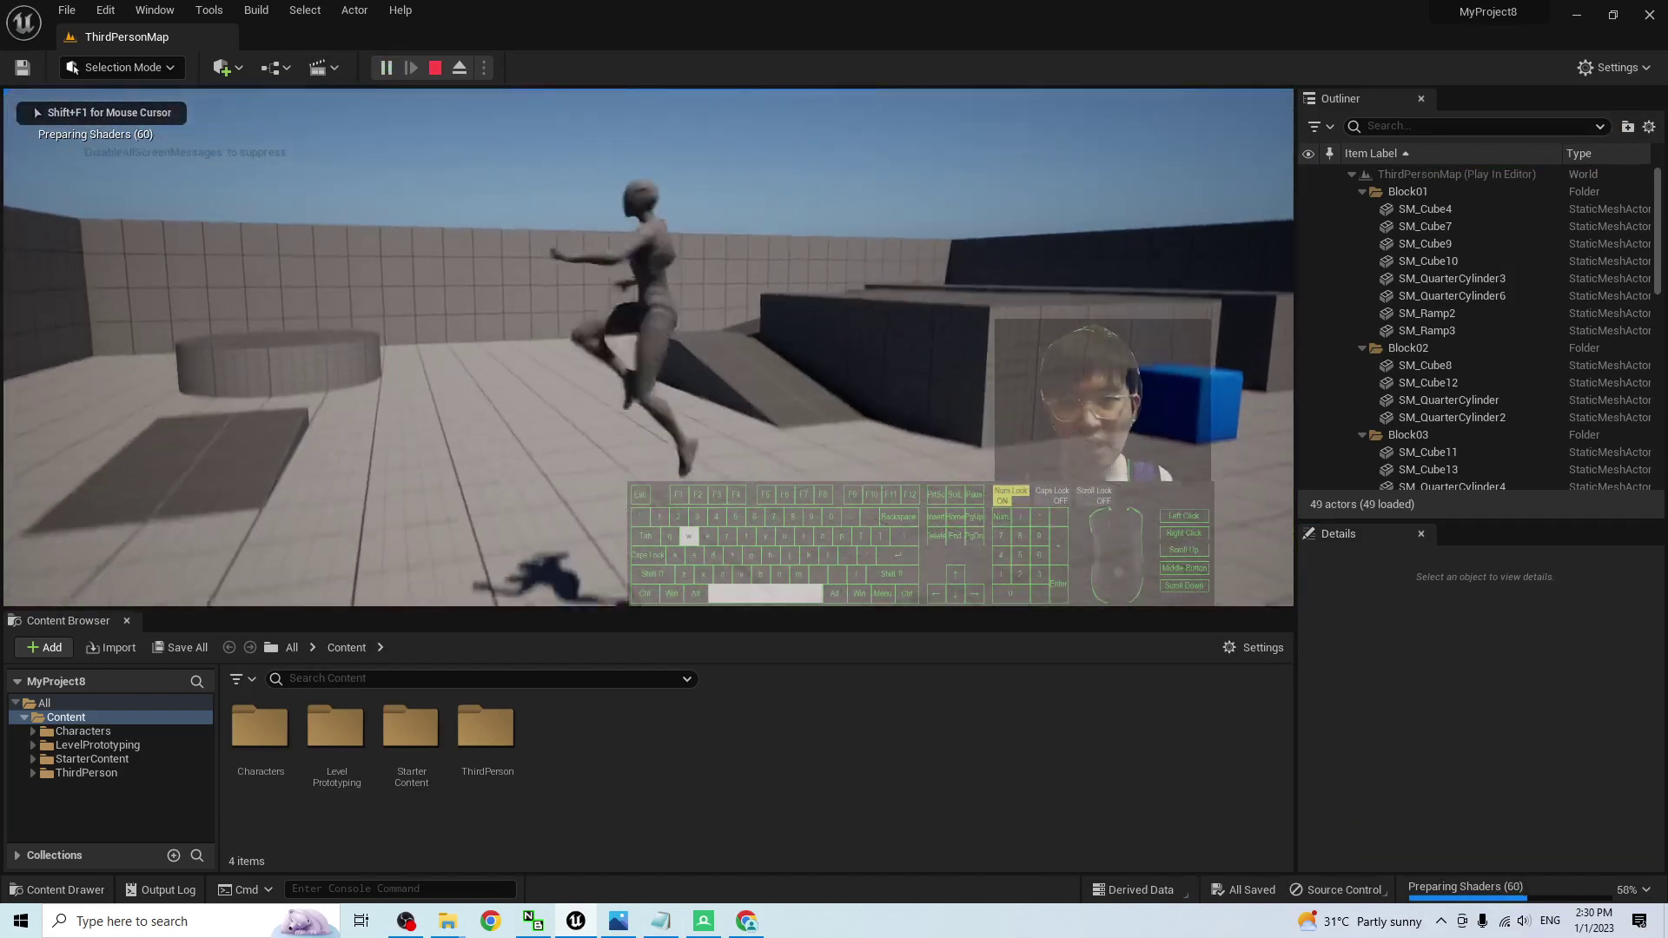
pyautogui.press('space')
pyautogui.press('a')
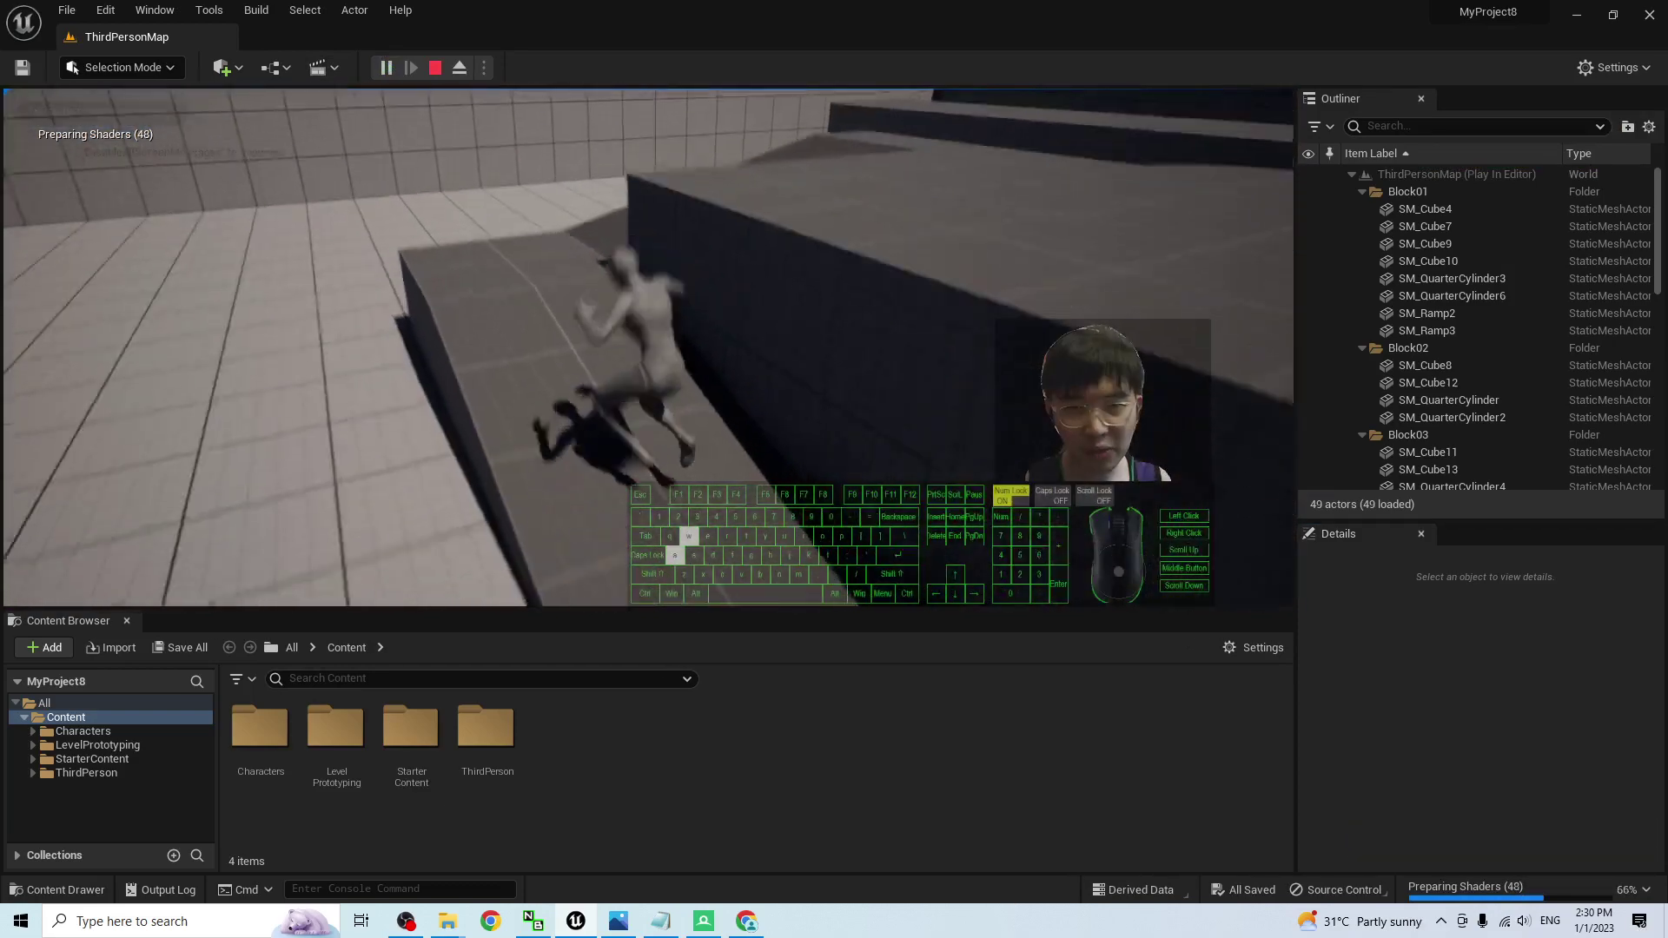
pyautogui.press('s')
pyautogui.press('space')
pyautogui.press('a')
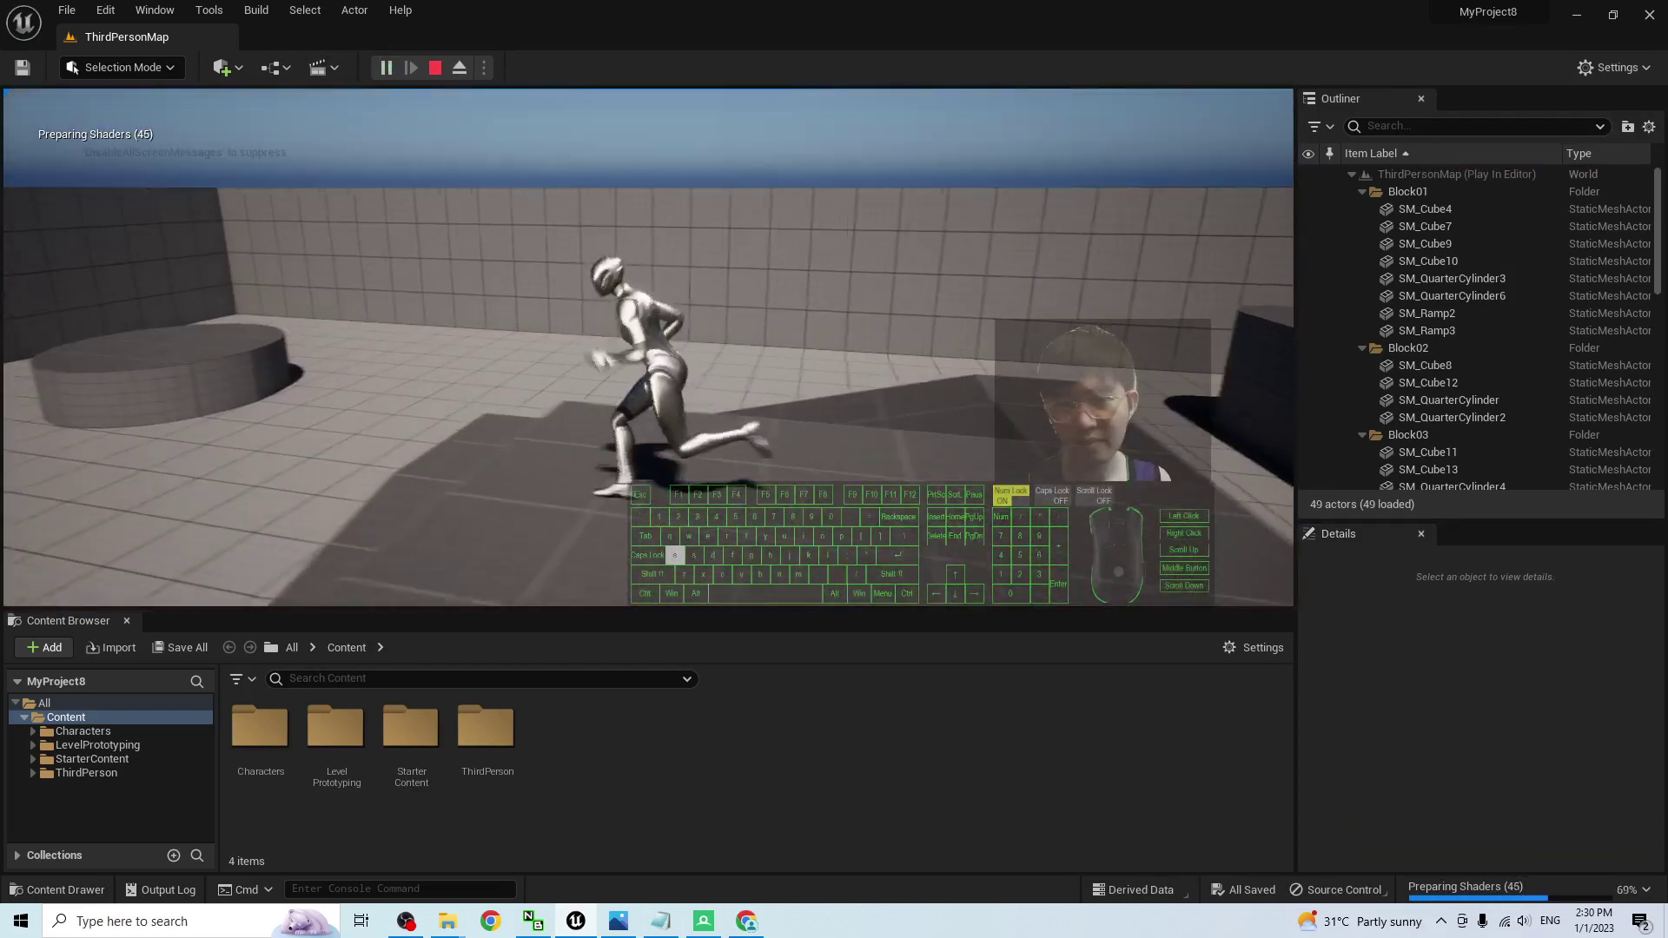
pyautogui.press('space')
pyautogui.press('s')
pyautogui.press('d')
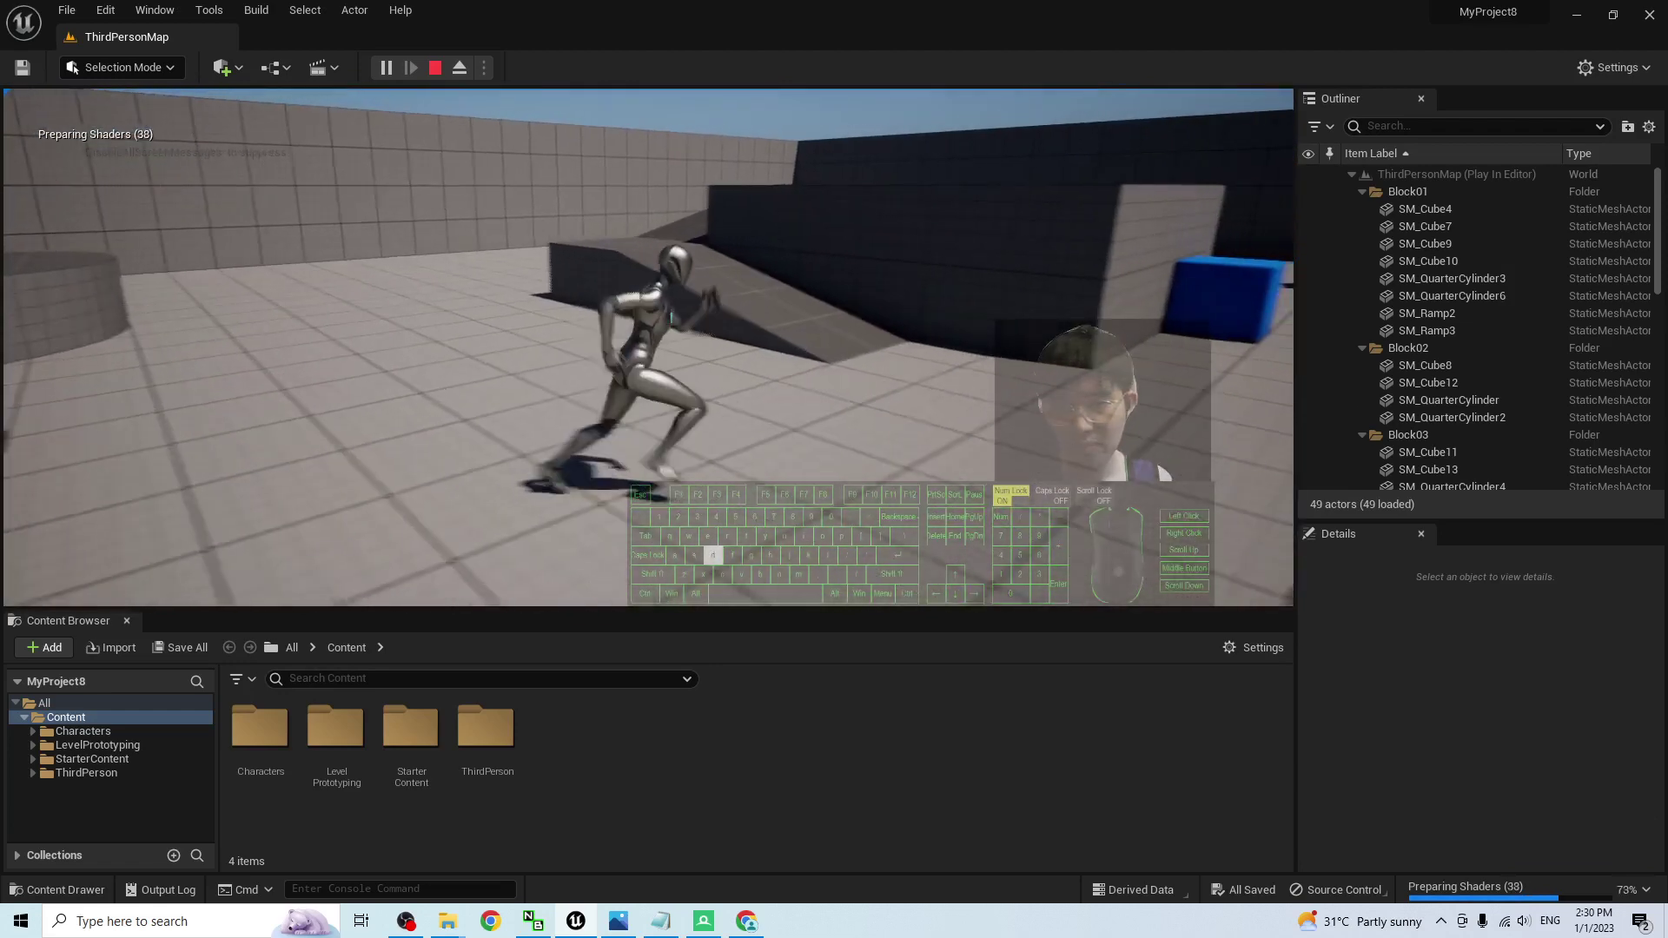
pyautogui.press('s')
pyautogui.press('a')
pyautogui.press('Escape')
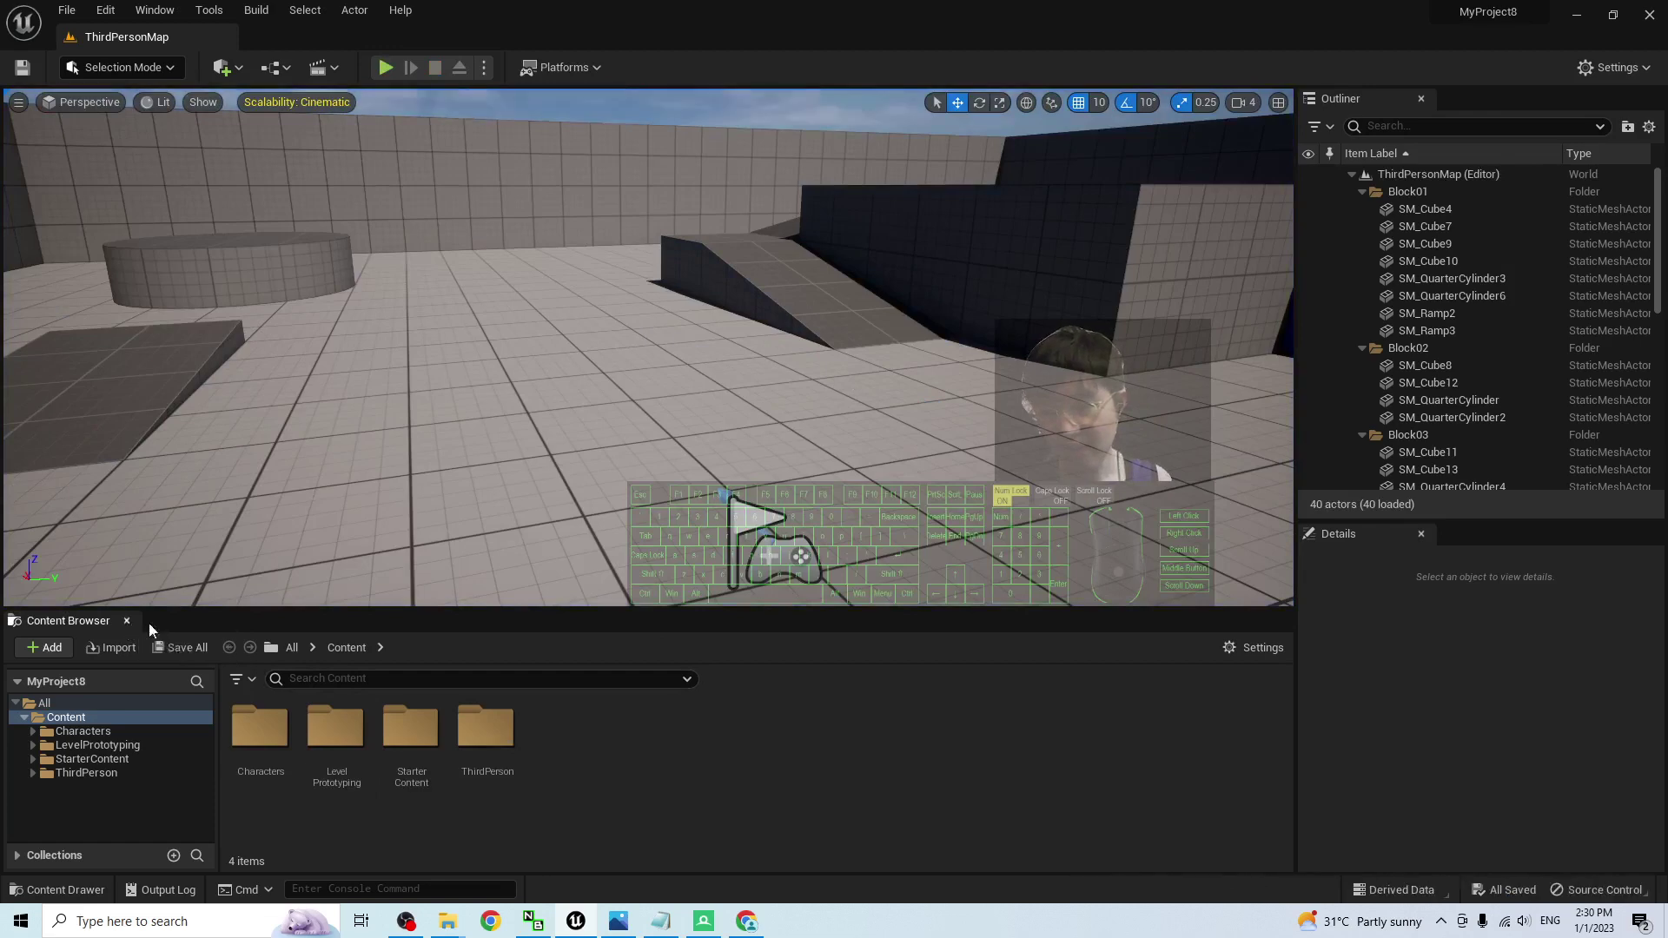
# Step: Close the Content Browser and reopen it as Content Browser 1, with the editor window maximised again
pyautogui.click(126, 620)
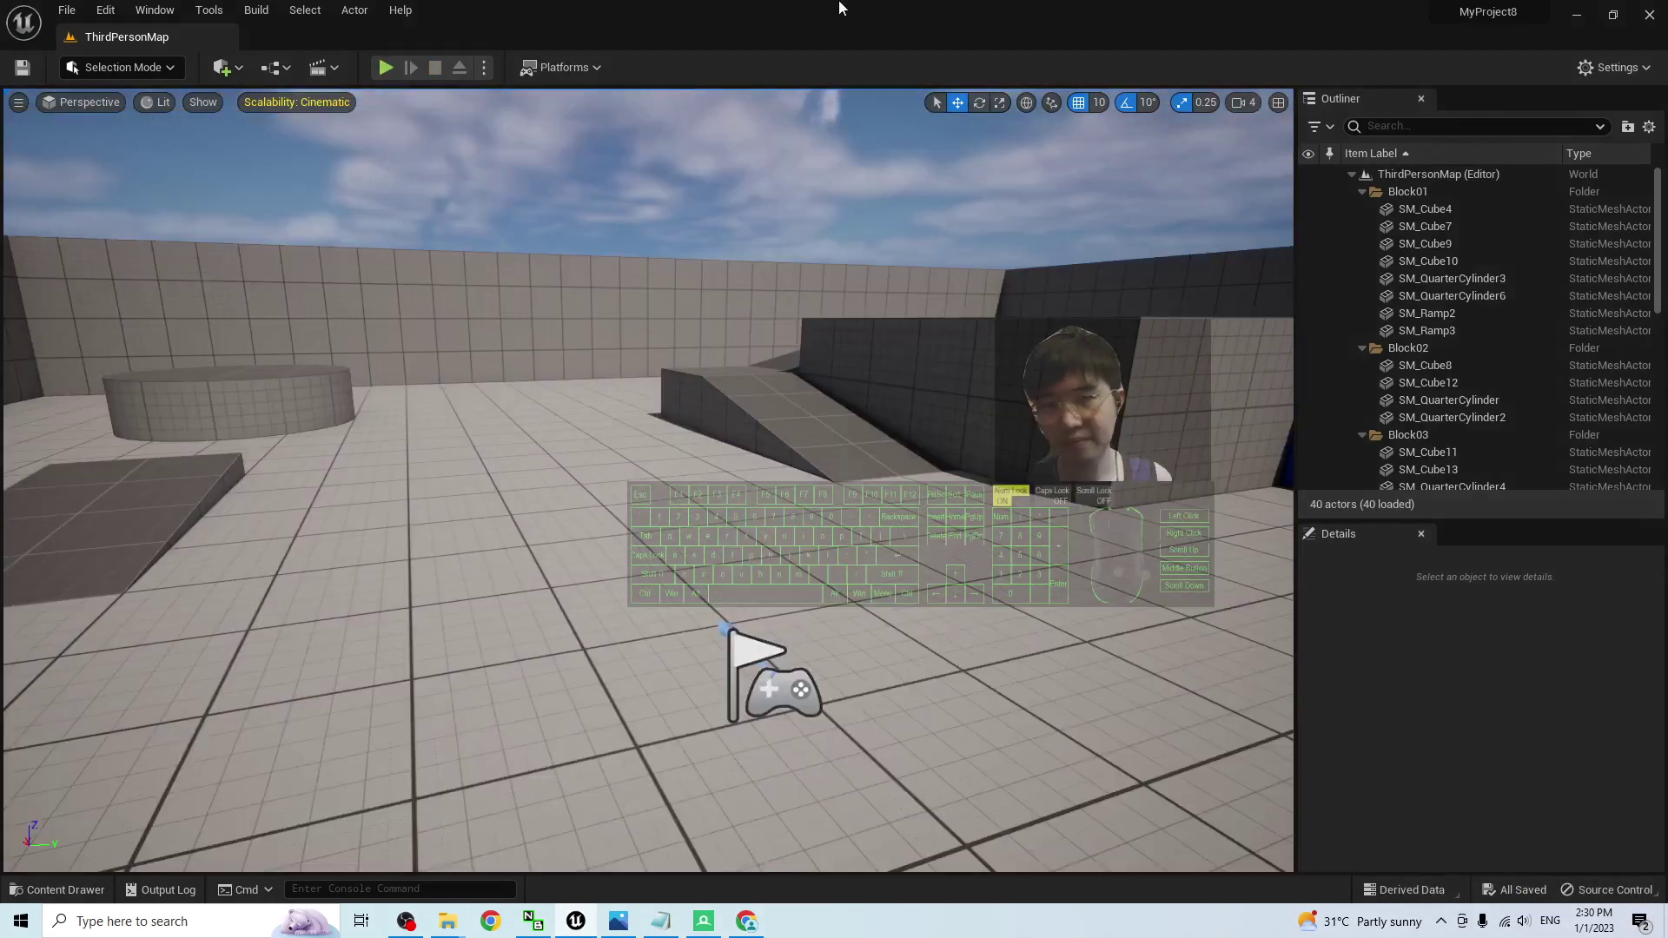
pyautogui.moveTo(842, 7); pyautogui.dragTo(1048, 97)
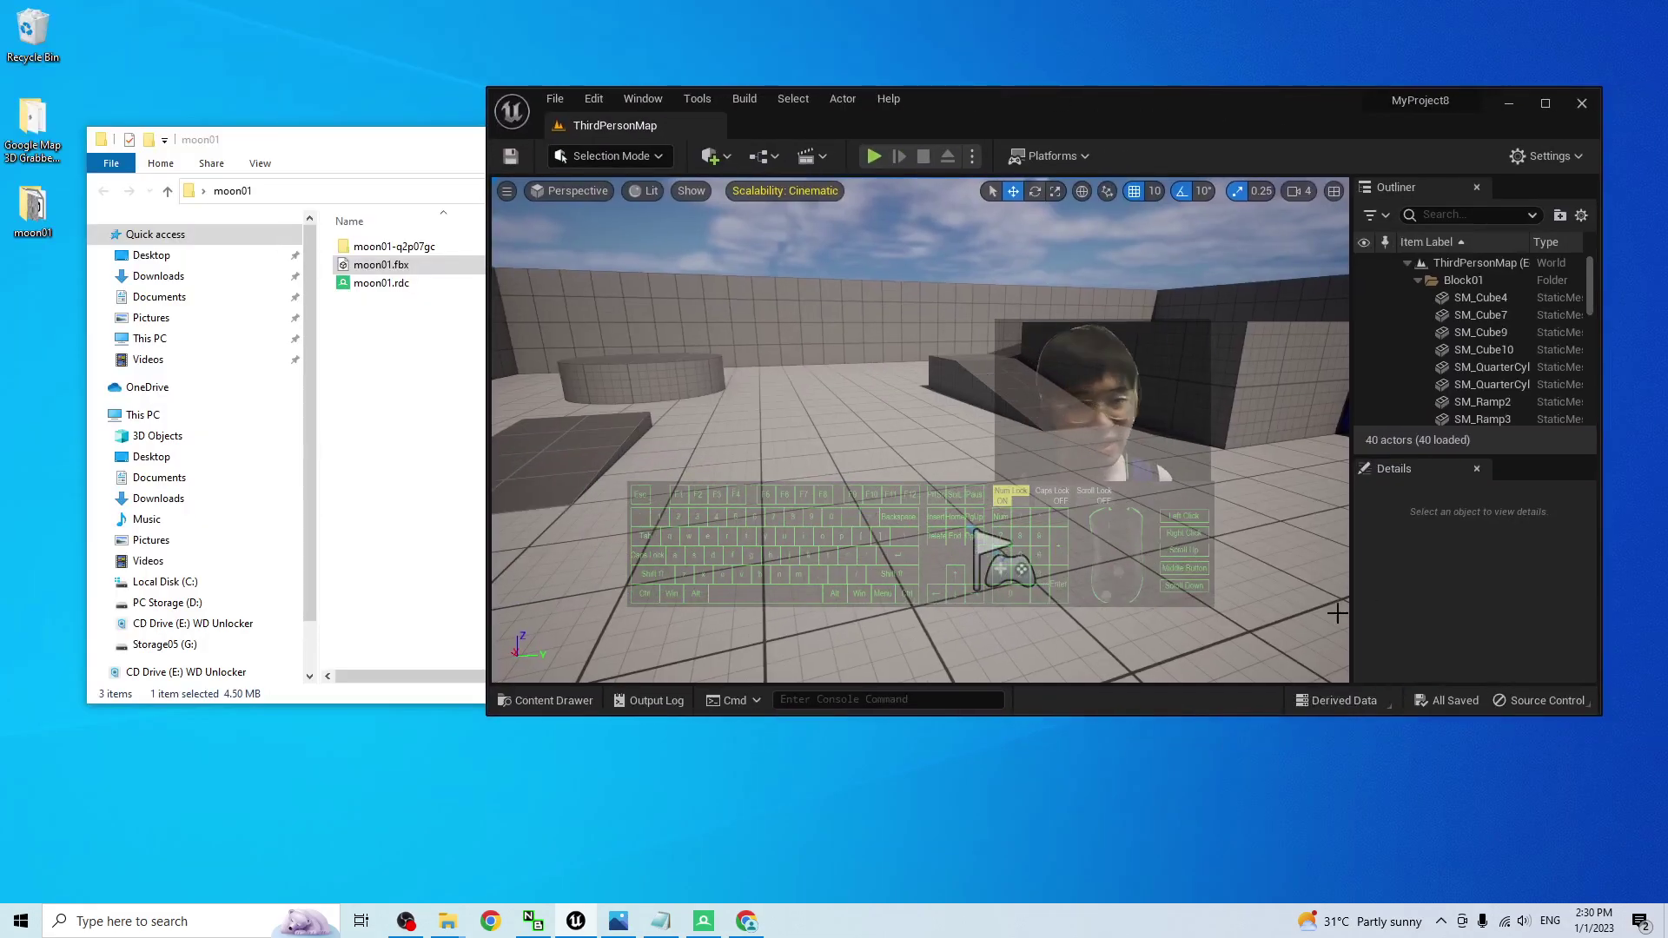
pyautogui.click(631, 101)
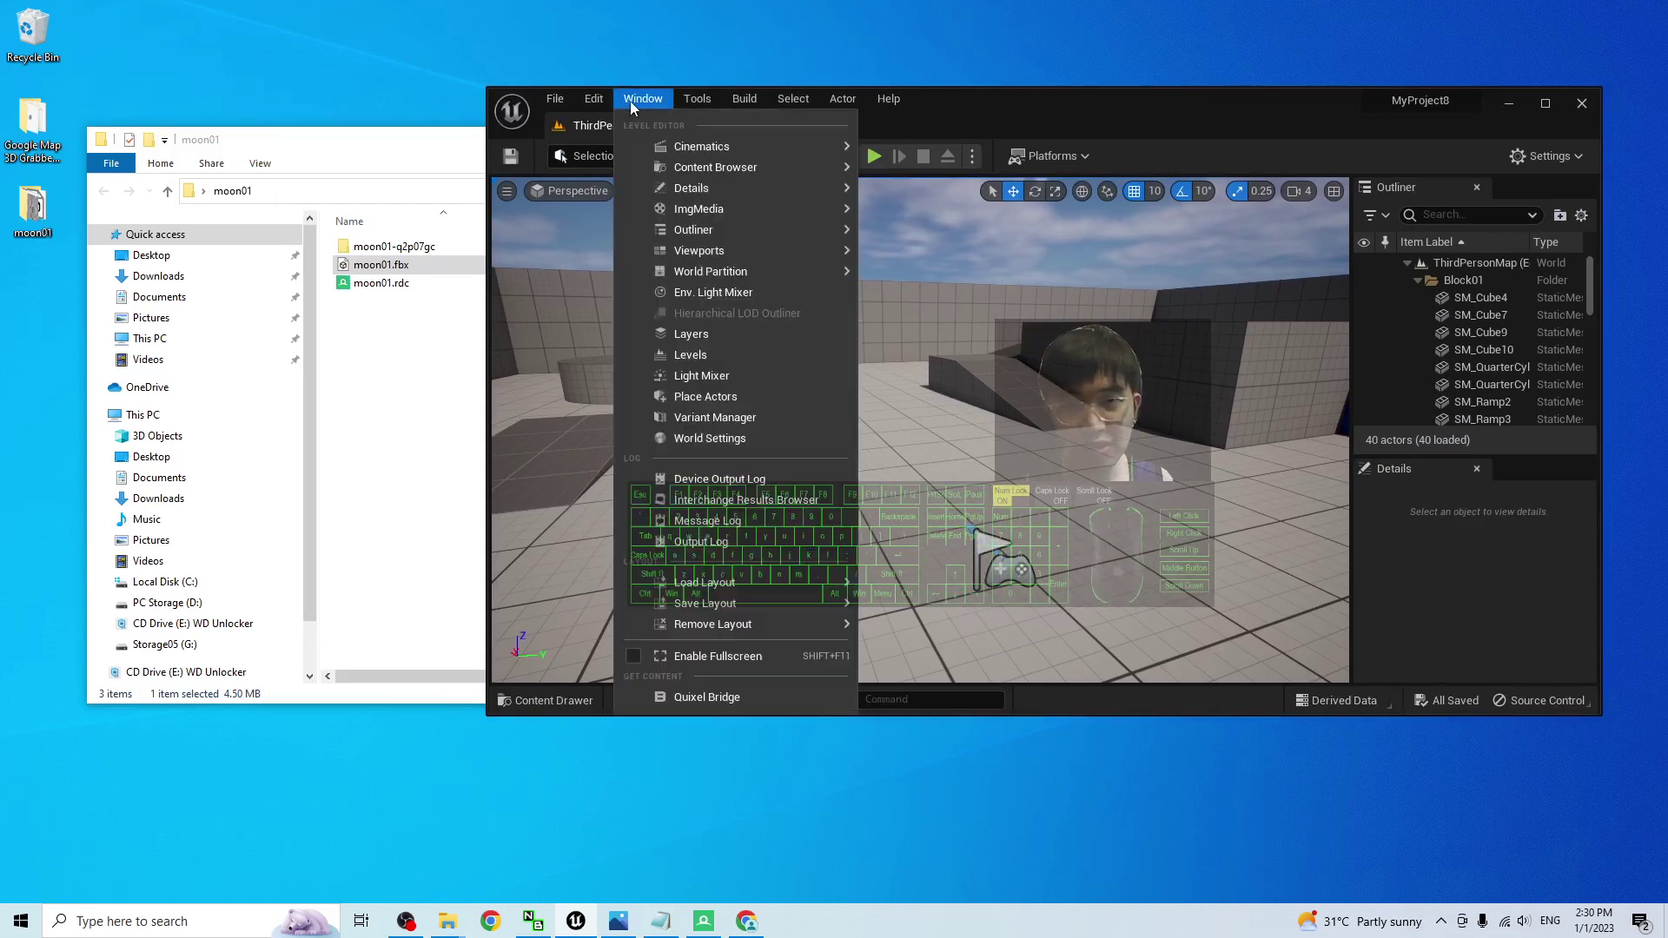
pyautogui.moveTo(732, 166)
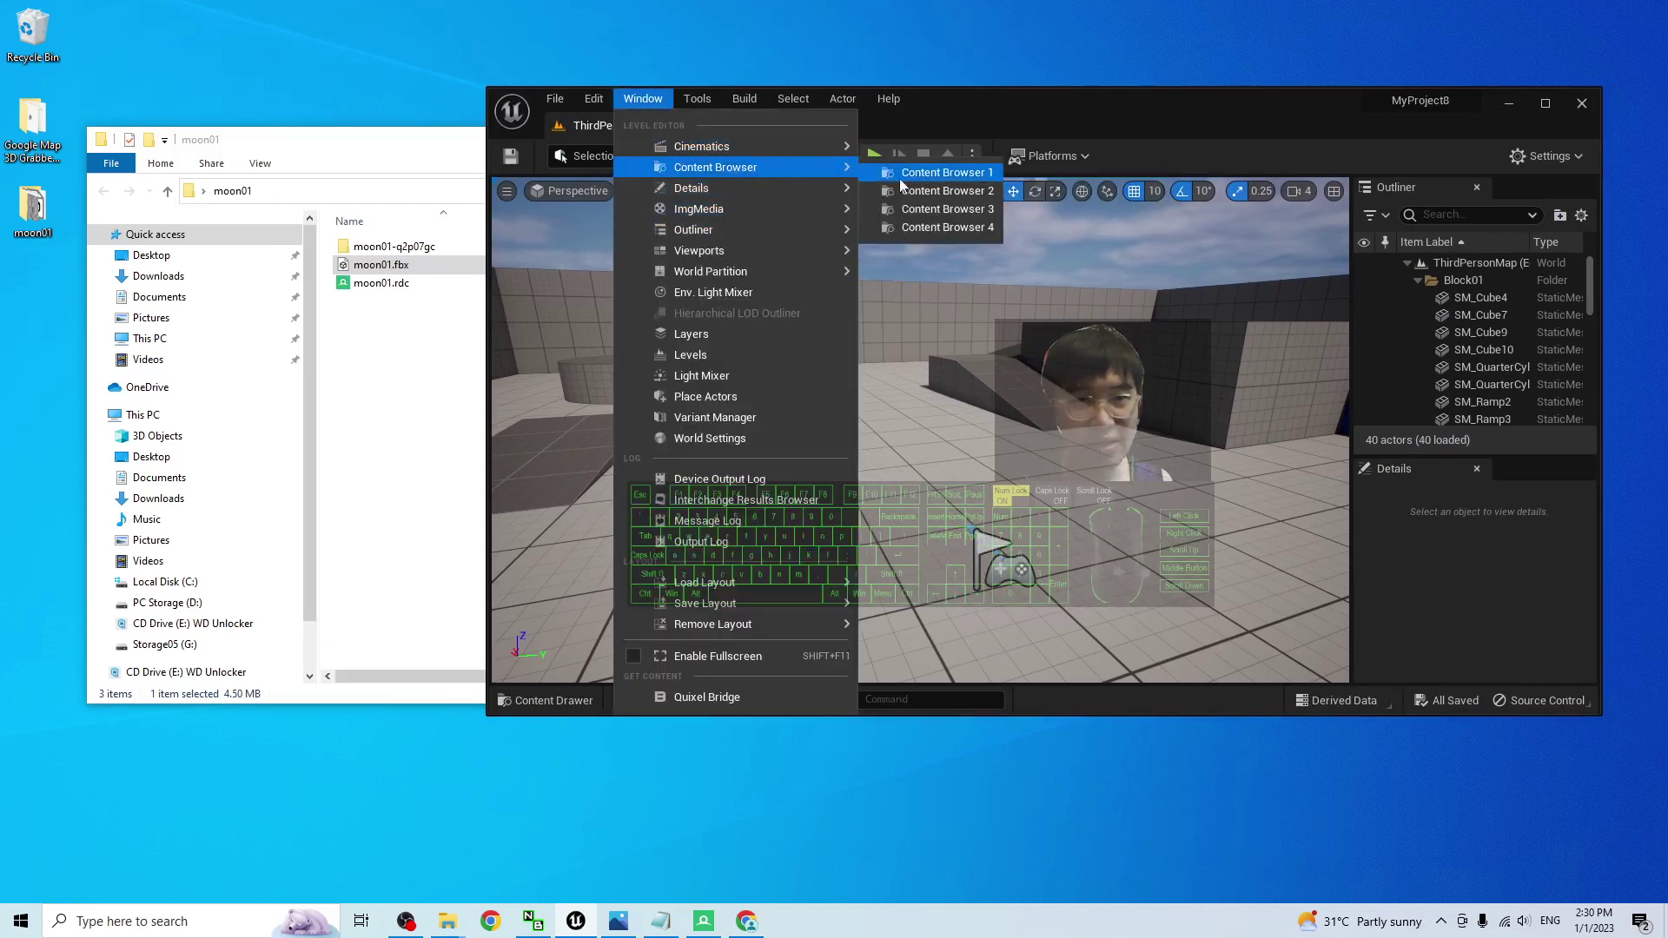
pyautogui.click(962, 175)
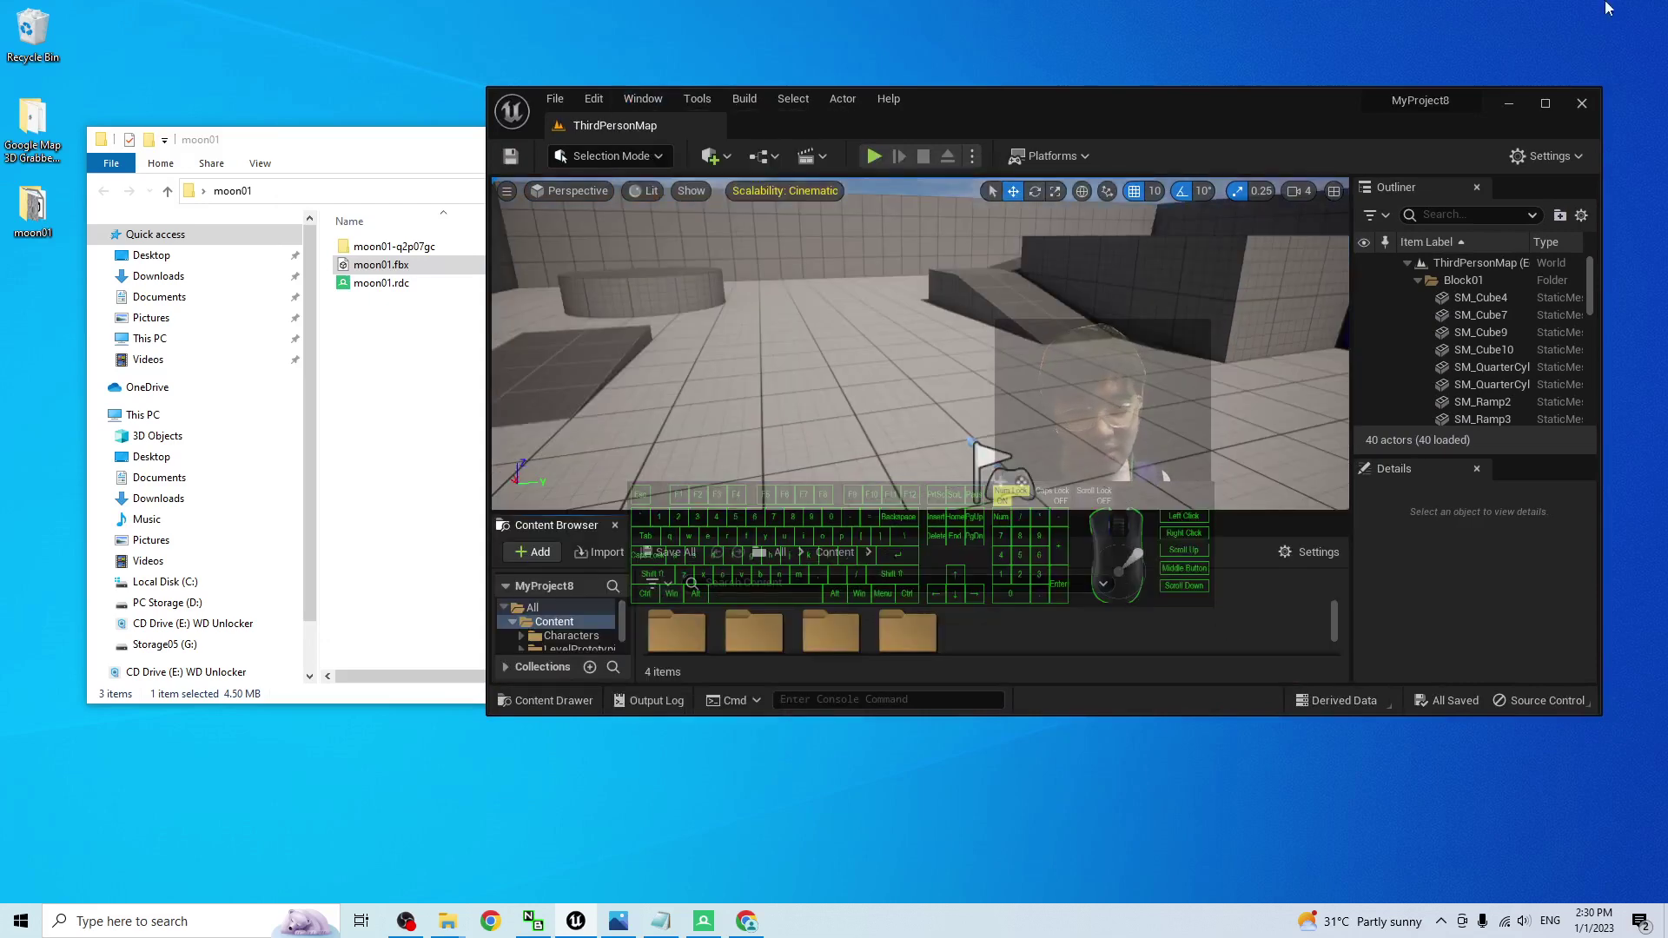
pyautogui.click(1551, 107)
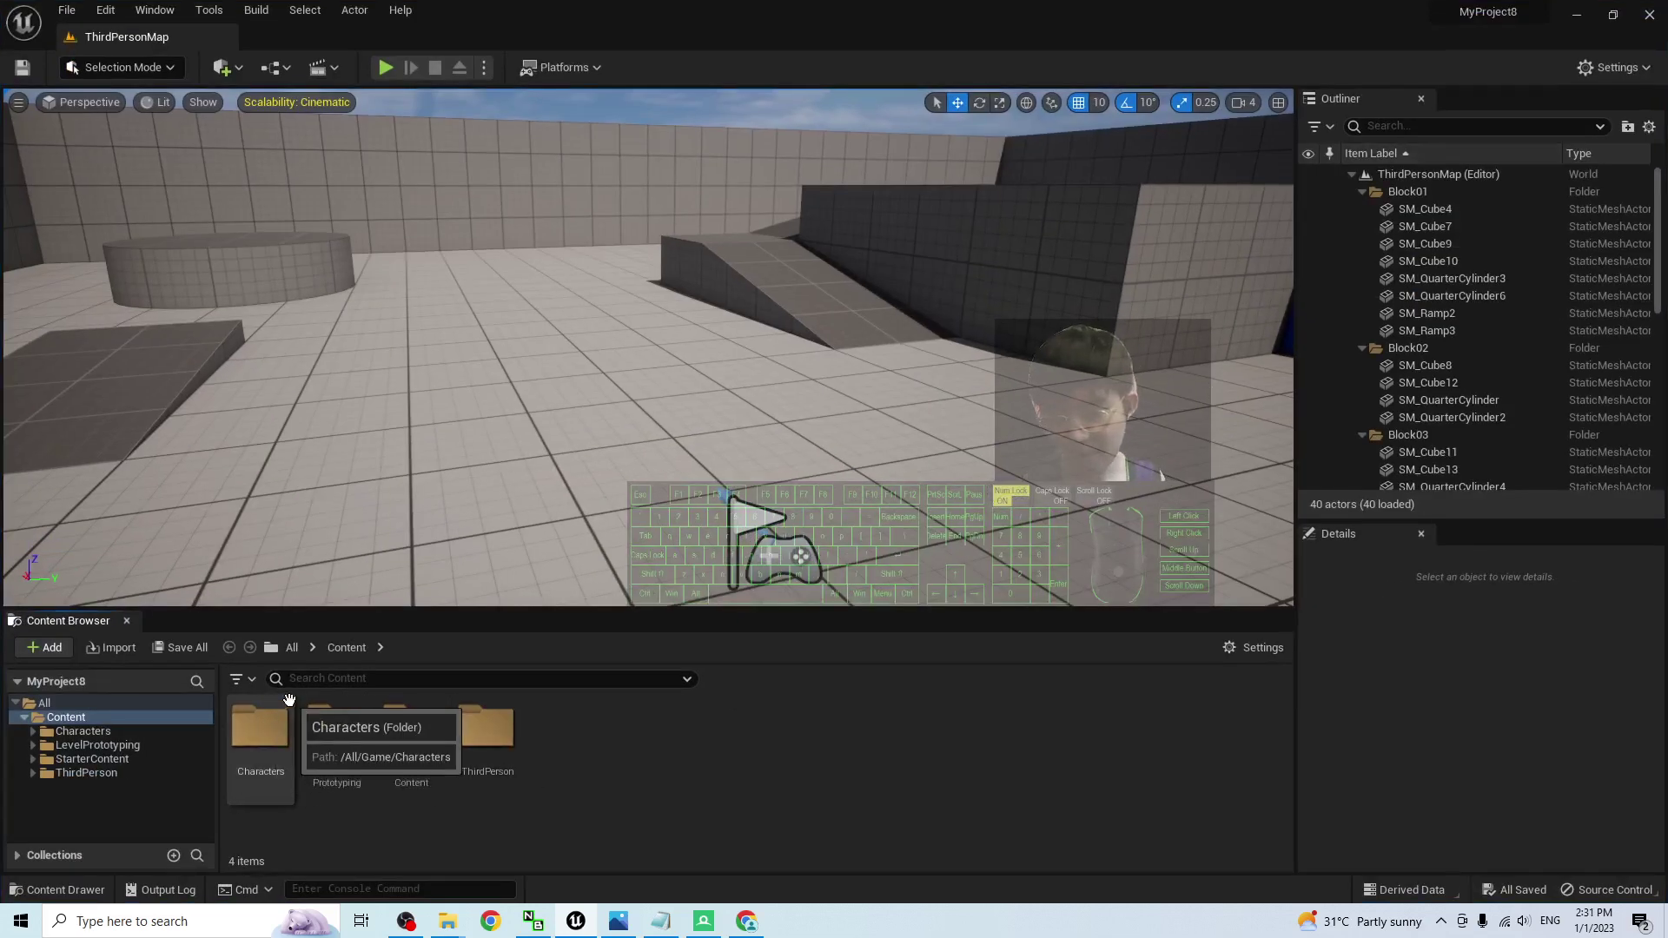
# Step: Create a folder named Moon in the project's Content folder and open it
pyautogui.rightClick(588, 770)
pyautogui.click(649, 242)
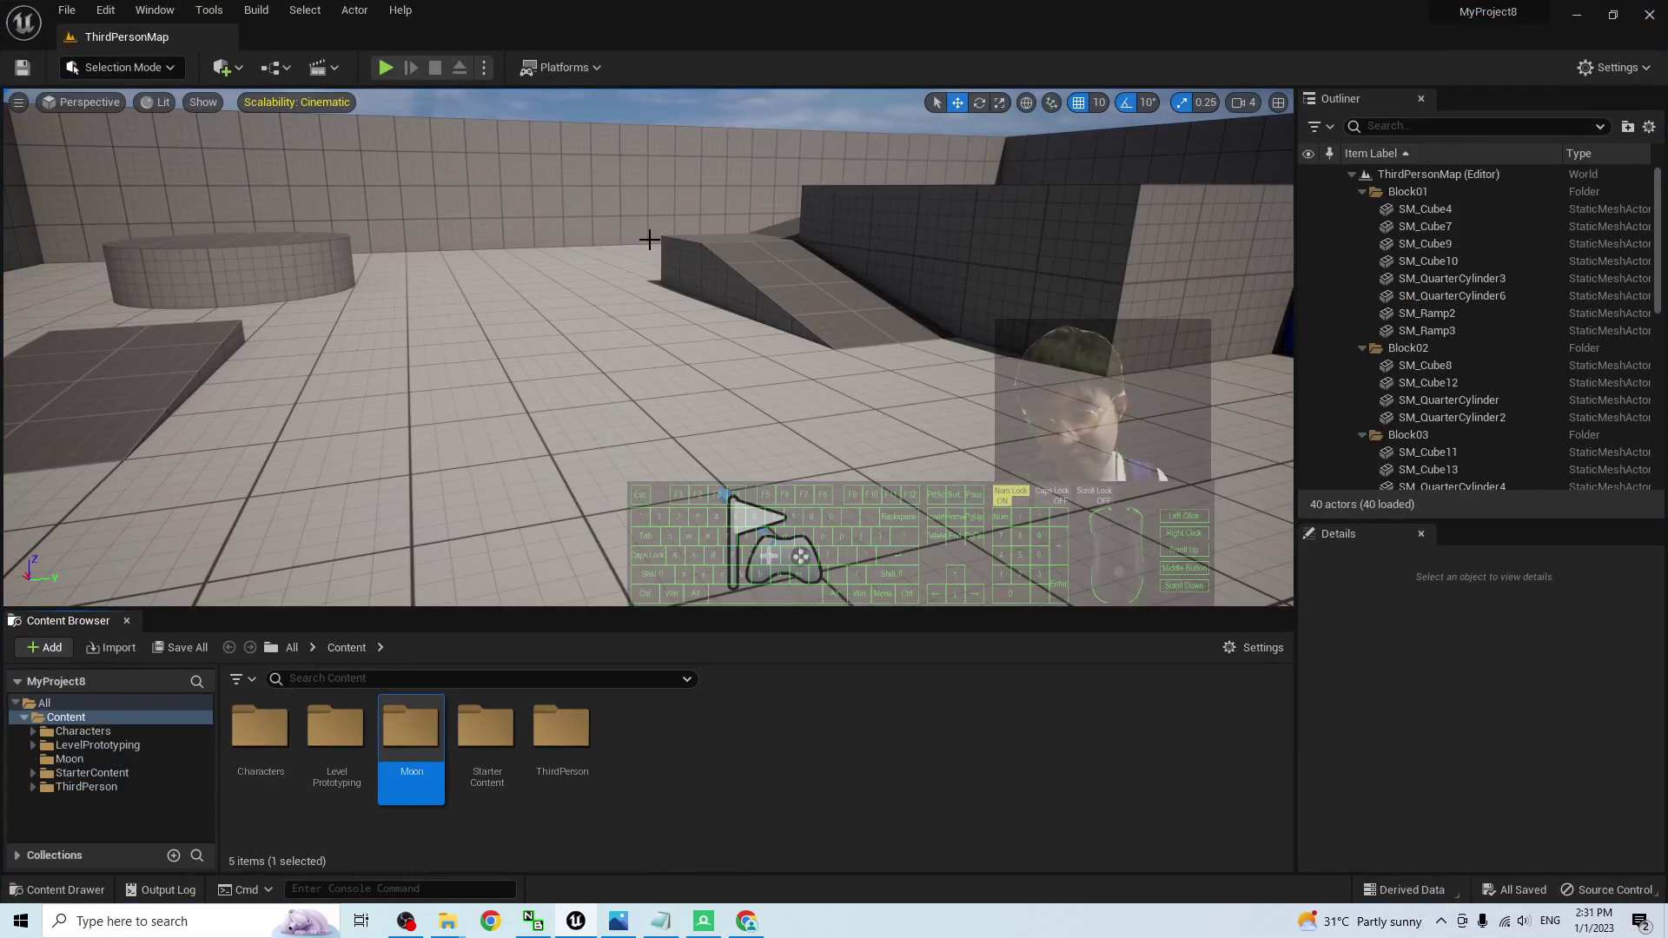
pyautogui.doubleClick(411, 728)
# Step: Shrink the editor window to sit beside the moon01 folder window, and create and open a moon01 subfolder inside Moon
pyautogui.click(1613, 15)
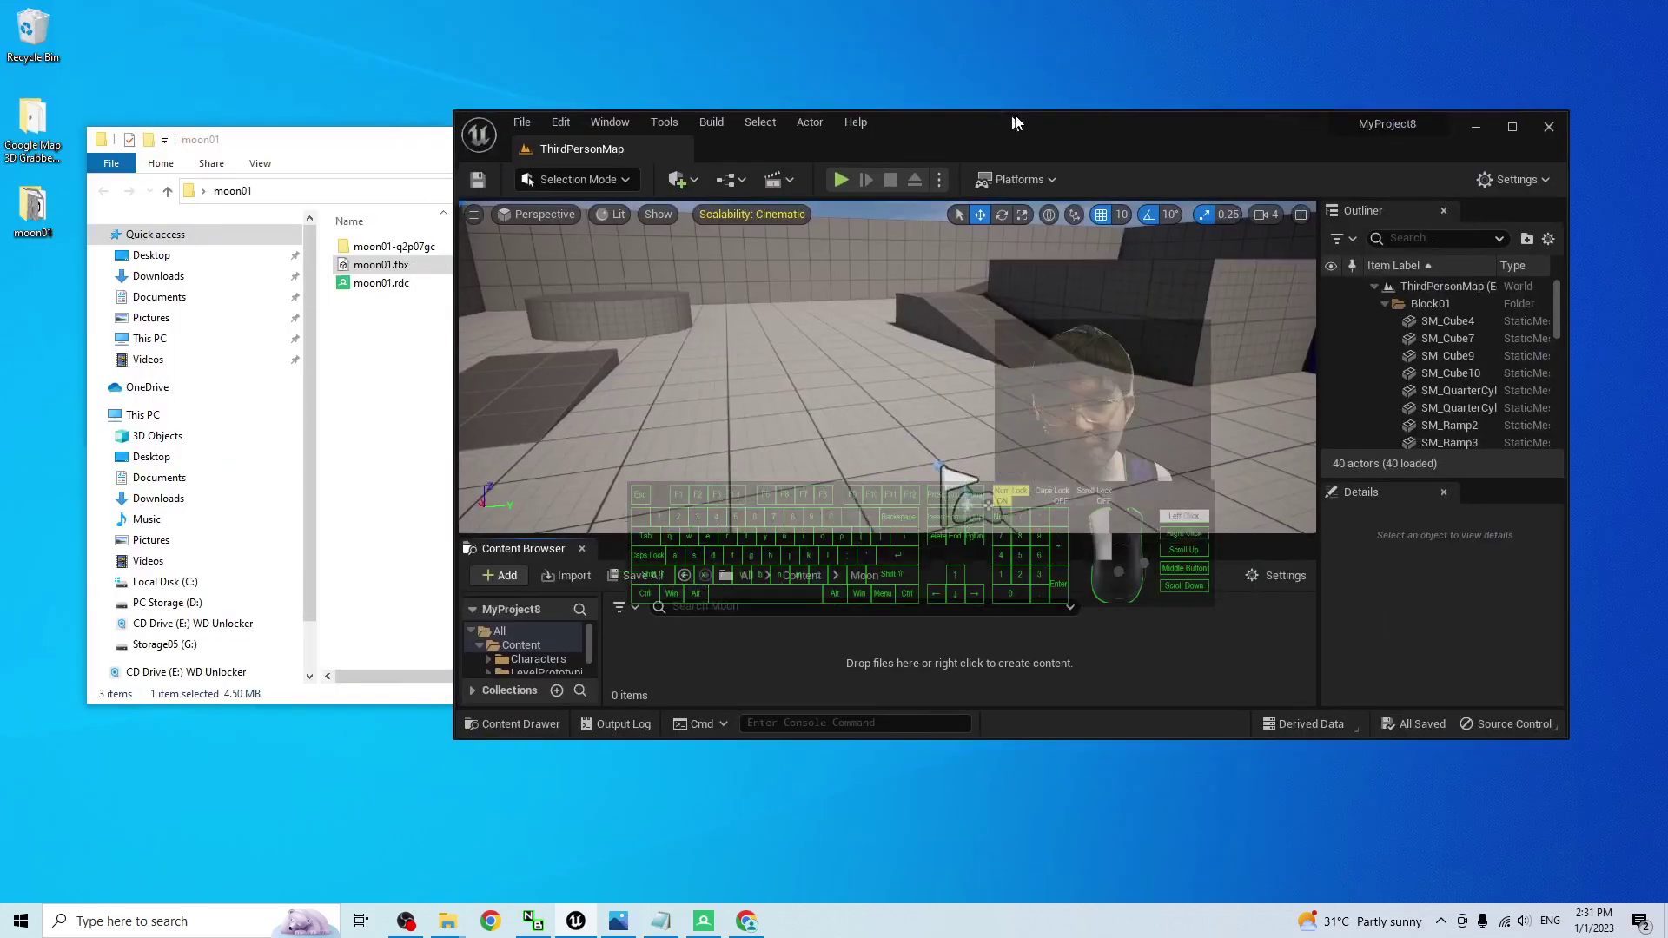
pyautogui.moveTo(1129, 721); pyautogui.dragTo(1129, 800)
pyautogui.click(410, 407)
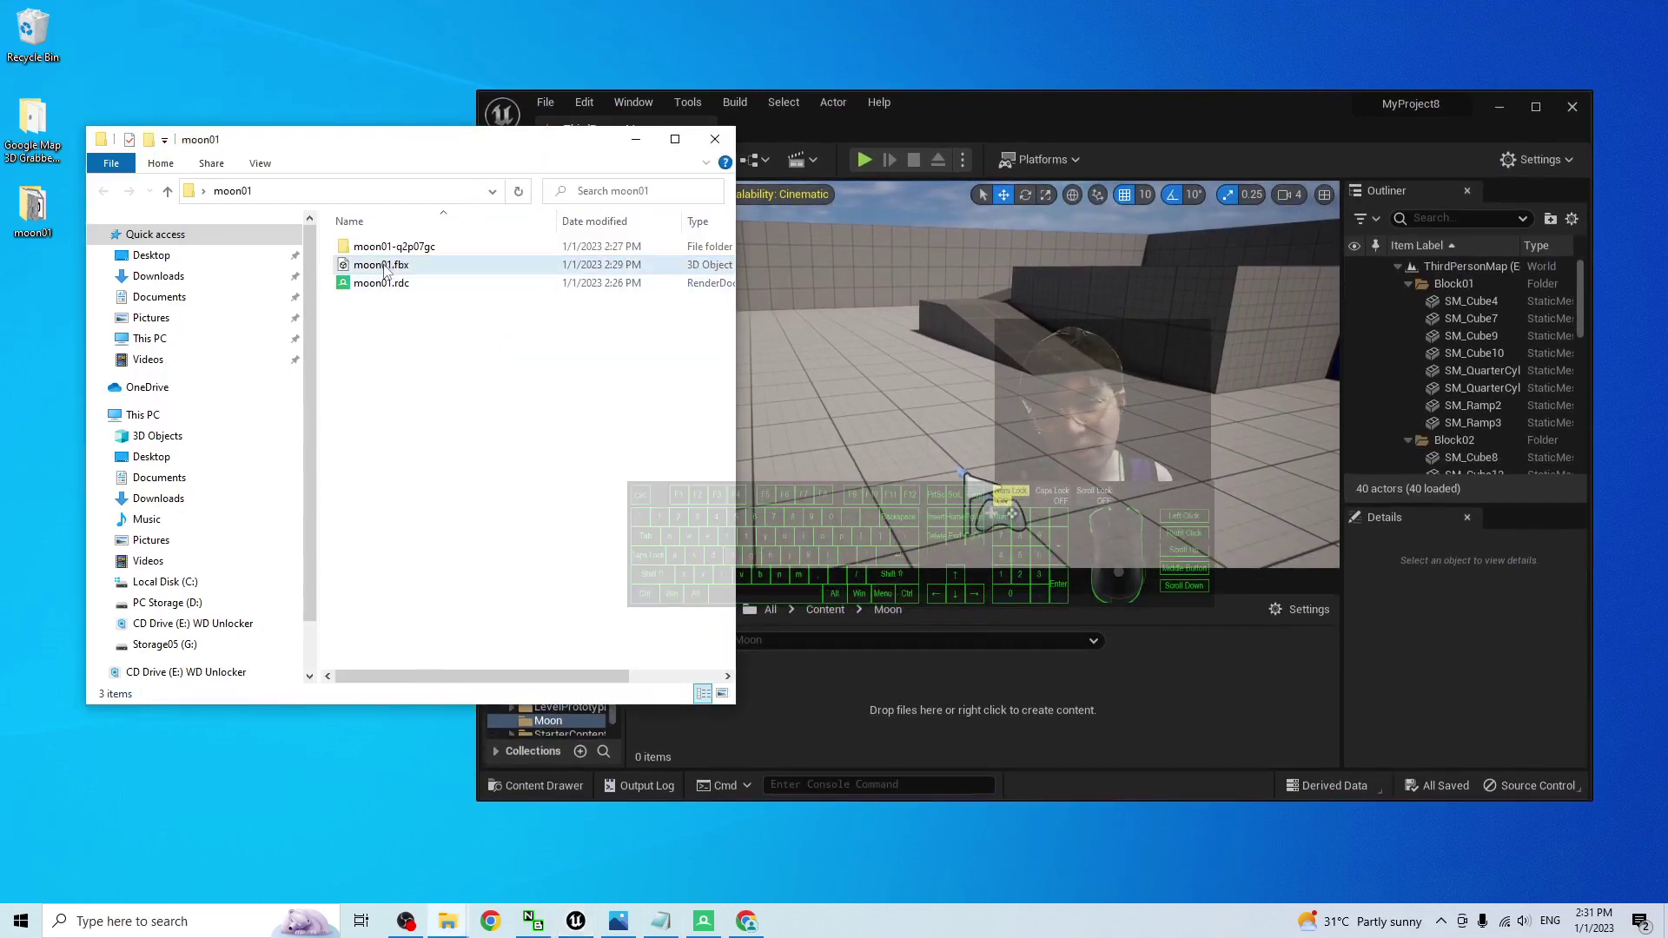
pyautogui.rightClick(749, 705)
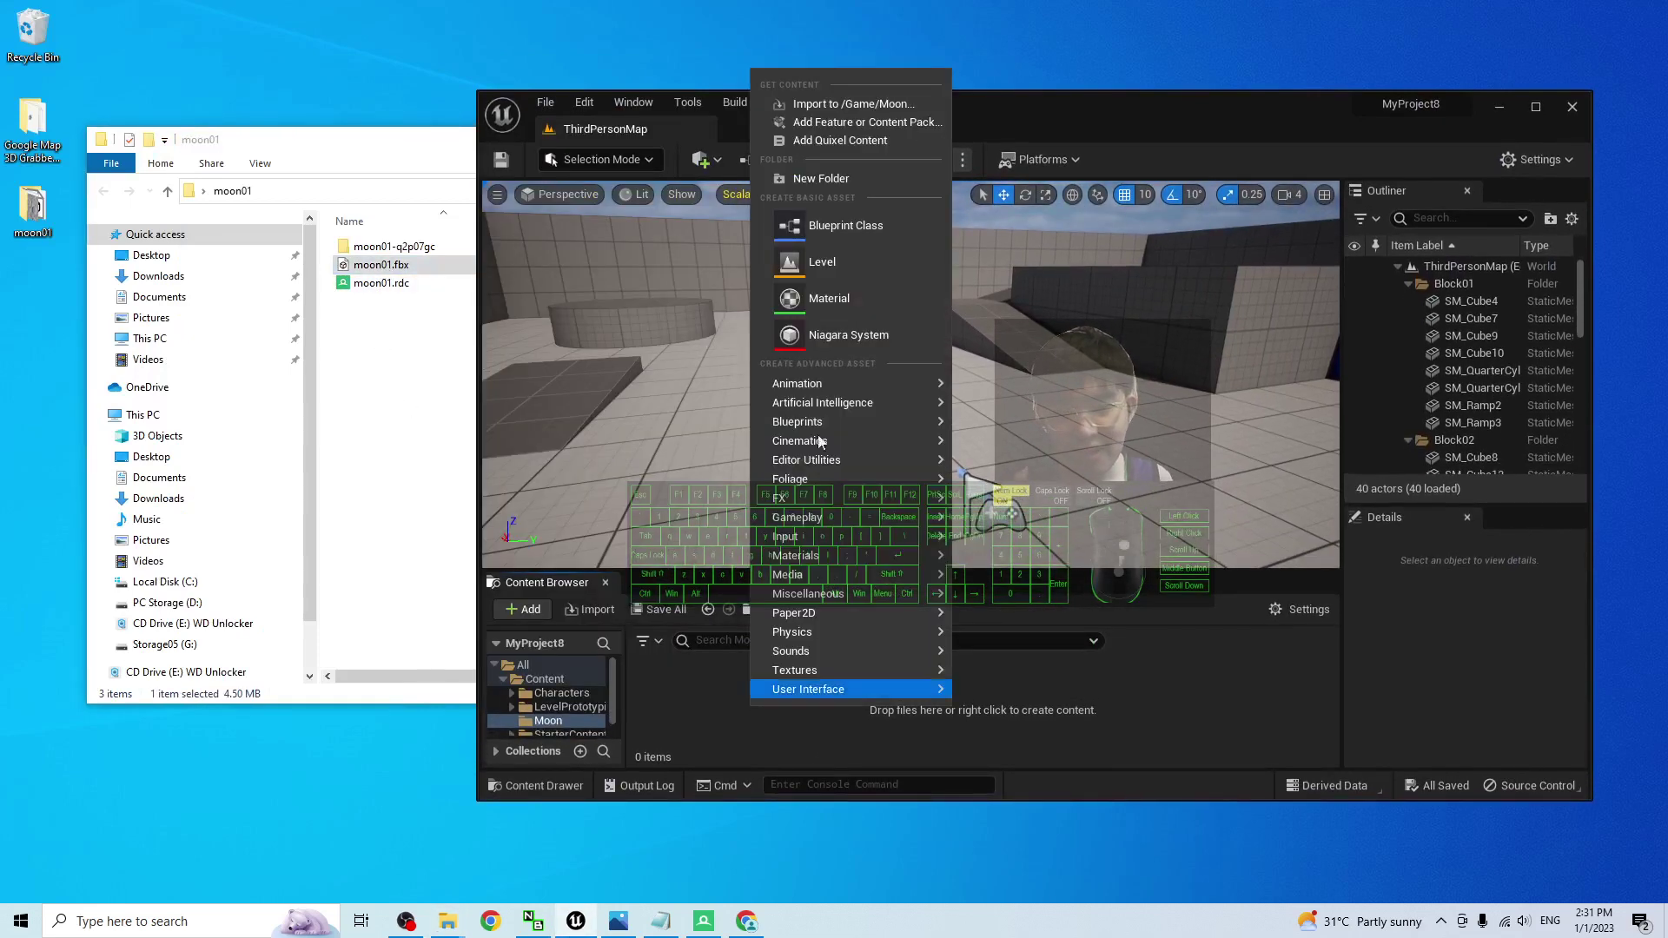
pyautogui.click(843, 178)
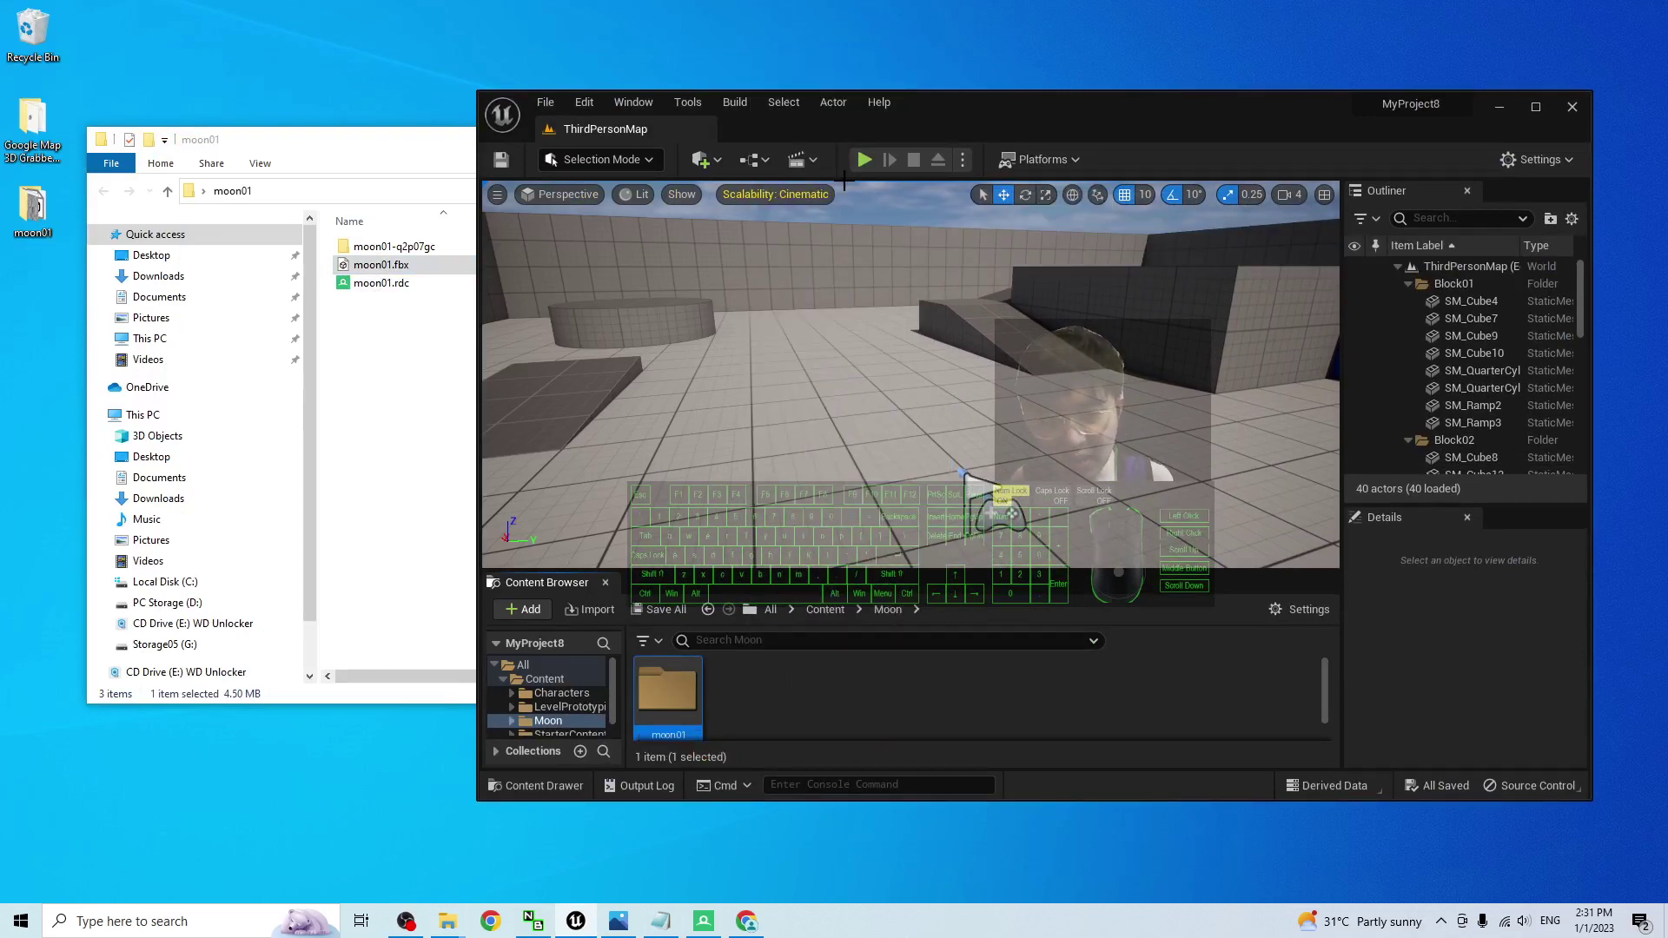
pyautogui.moveTo(912, 797); pyautogui.dragTo(913, 879)
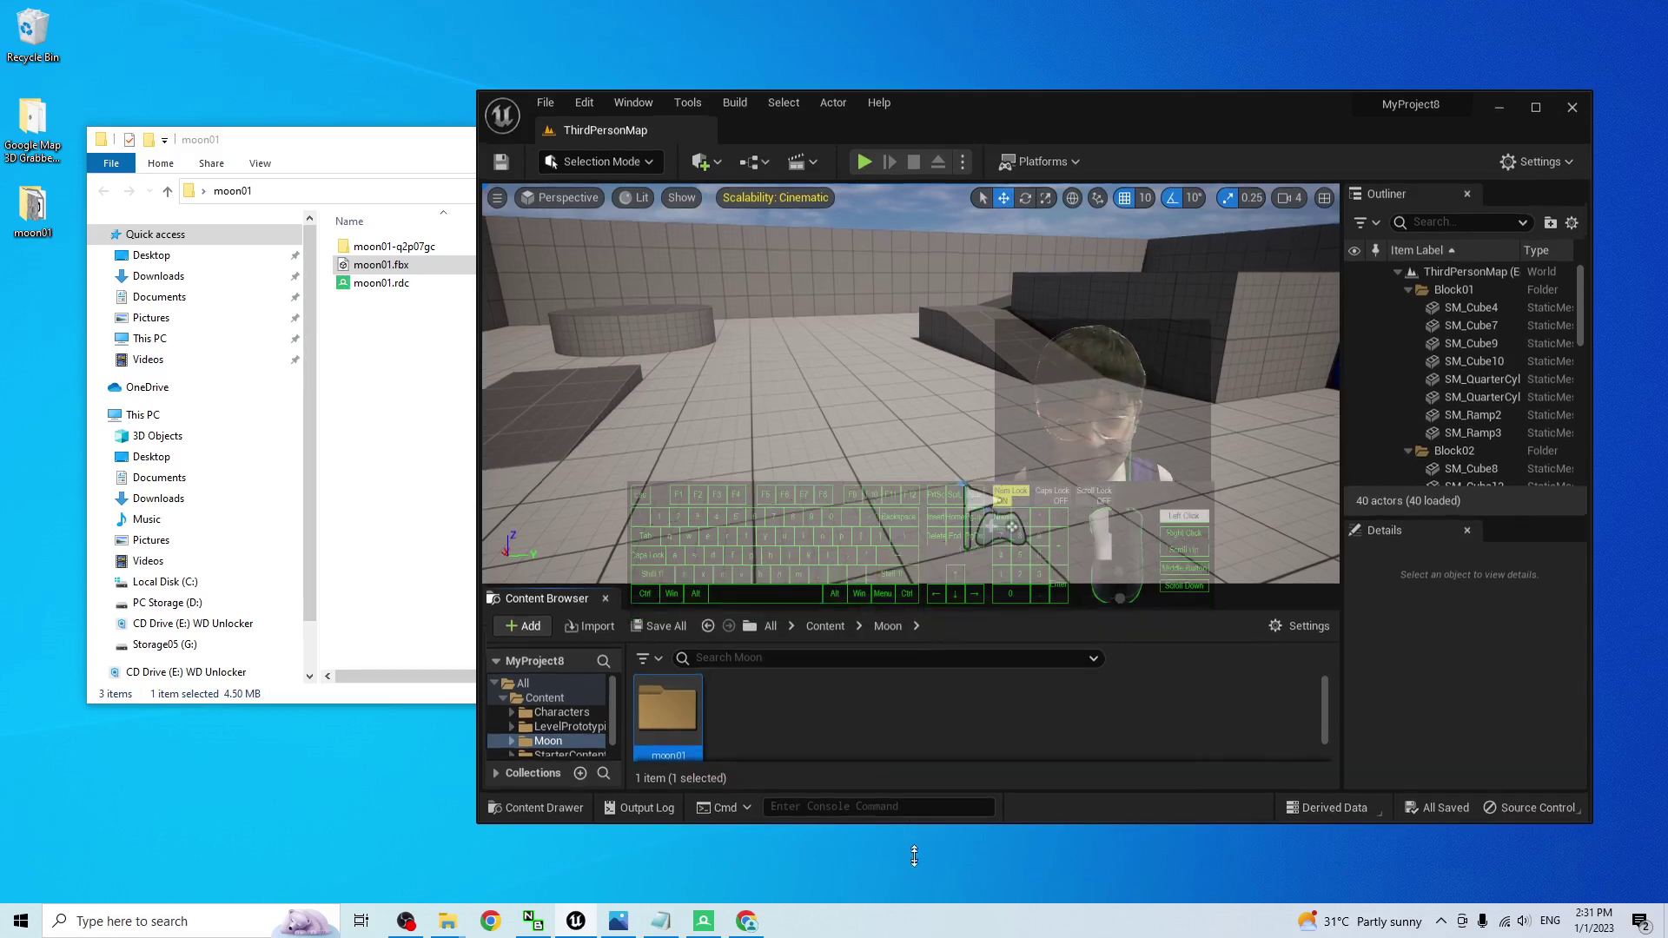
pyautogui.doubleClick(667, 744)
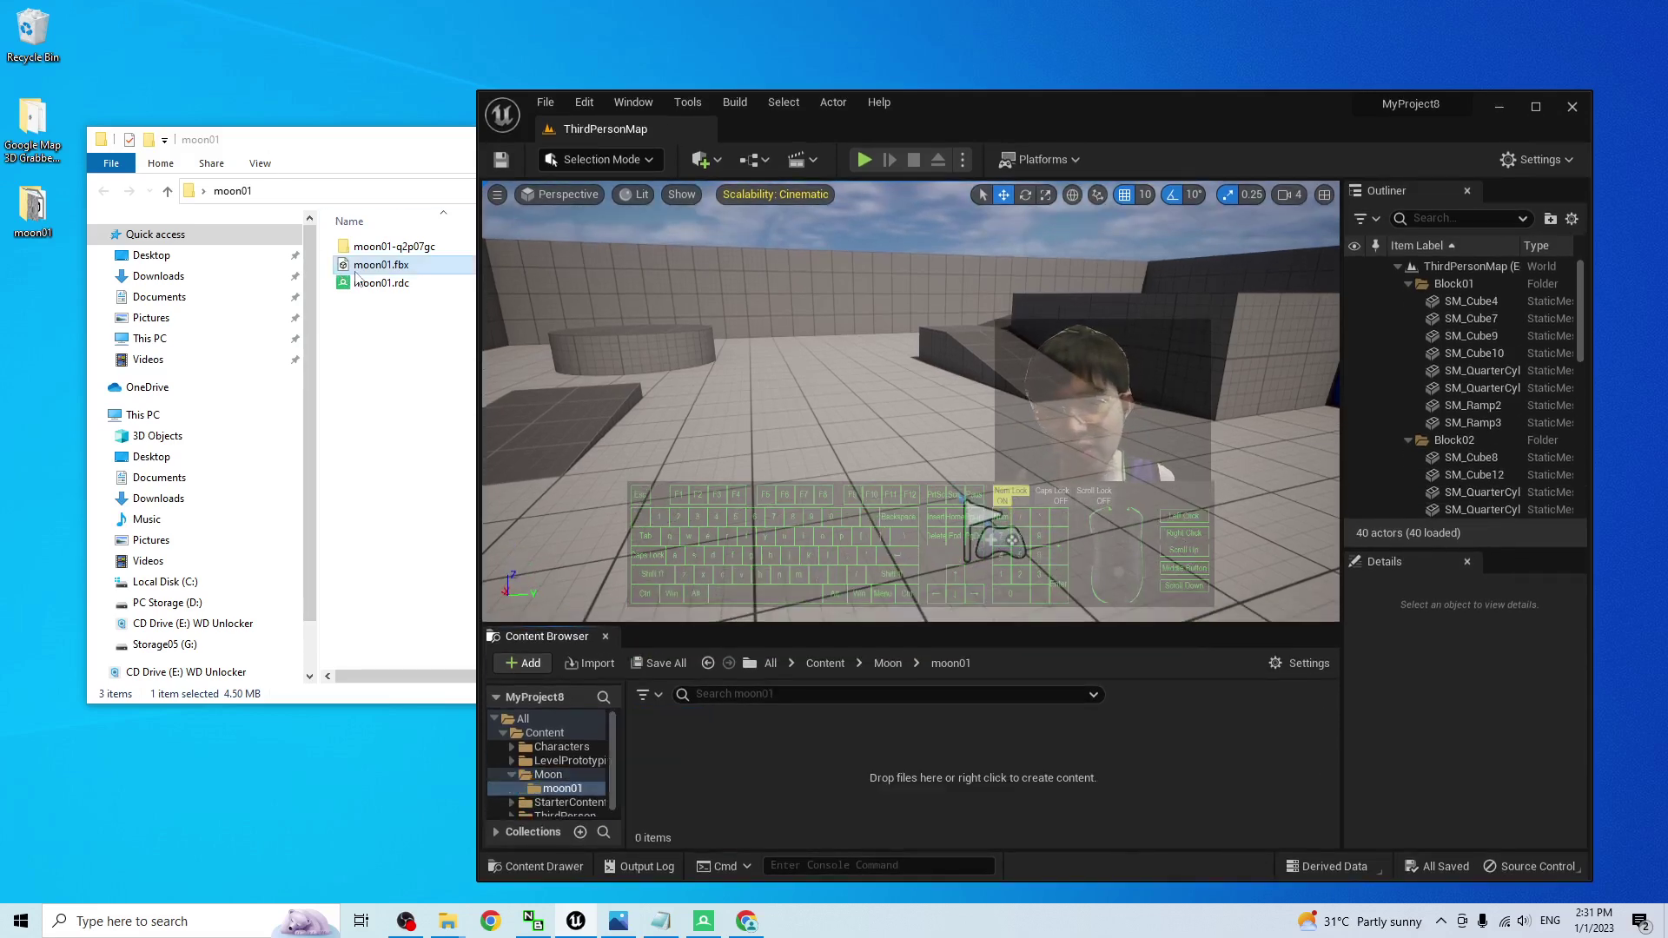
# Step: Import moon01.fbx into the moon01 subfolder with the default FBX options, dismiss the Message Log and maximise the editor
pyautogui.moveTo(357, 276); pyautogui.dragTo(789, 764)
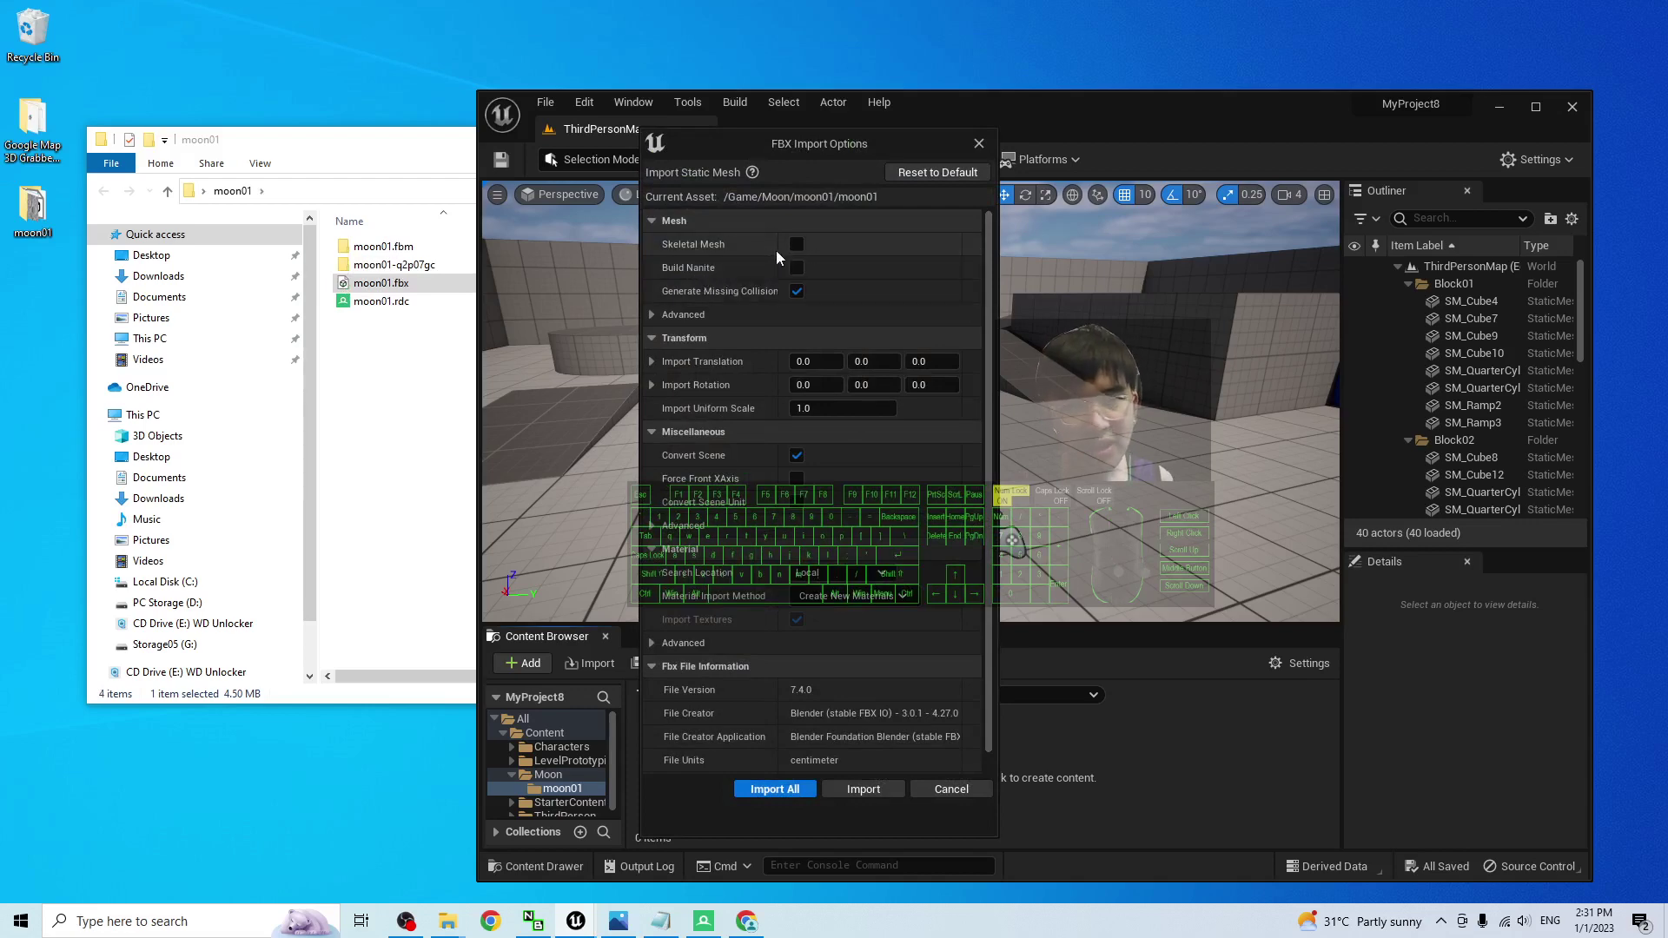
pyautogui.click(769, 790)
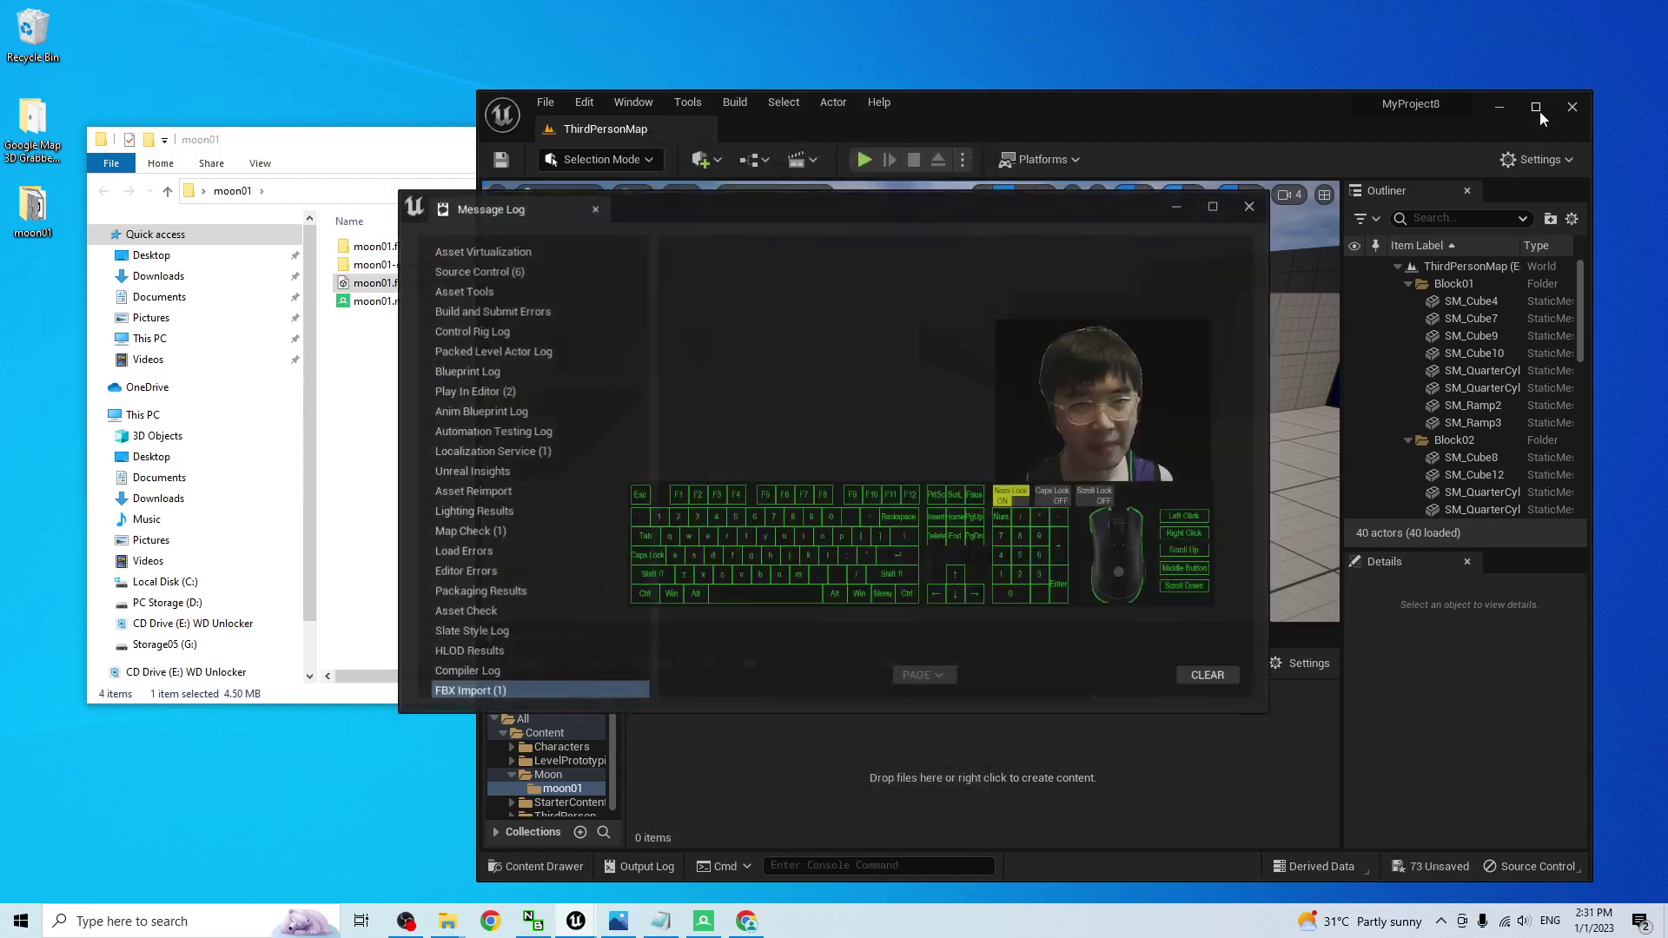
pyautogui.click(1249, 208)
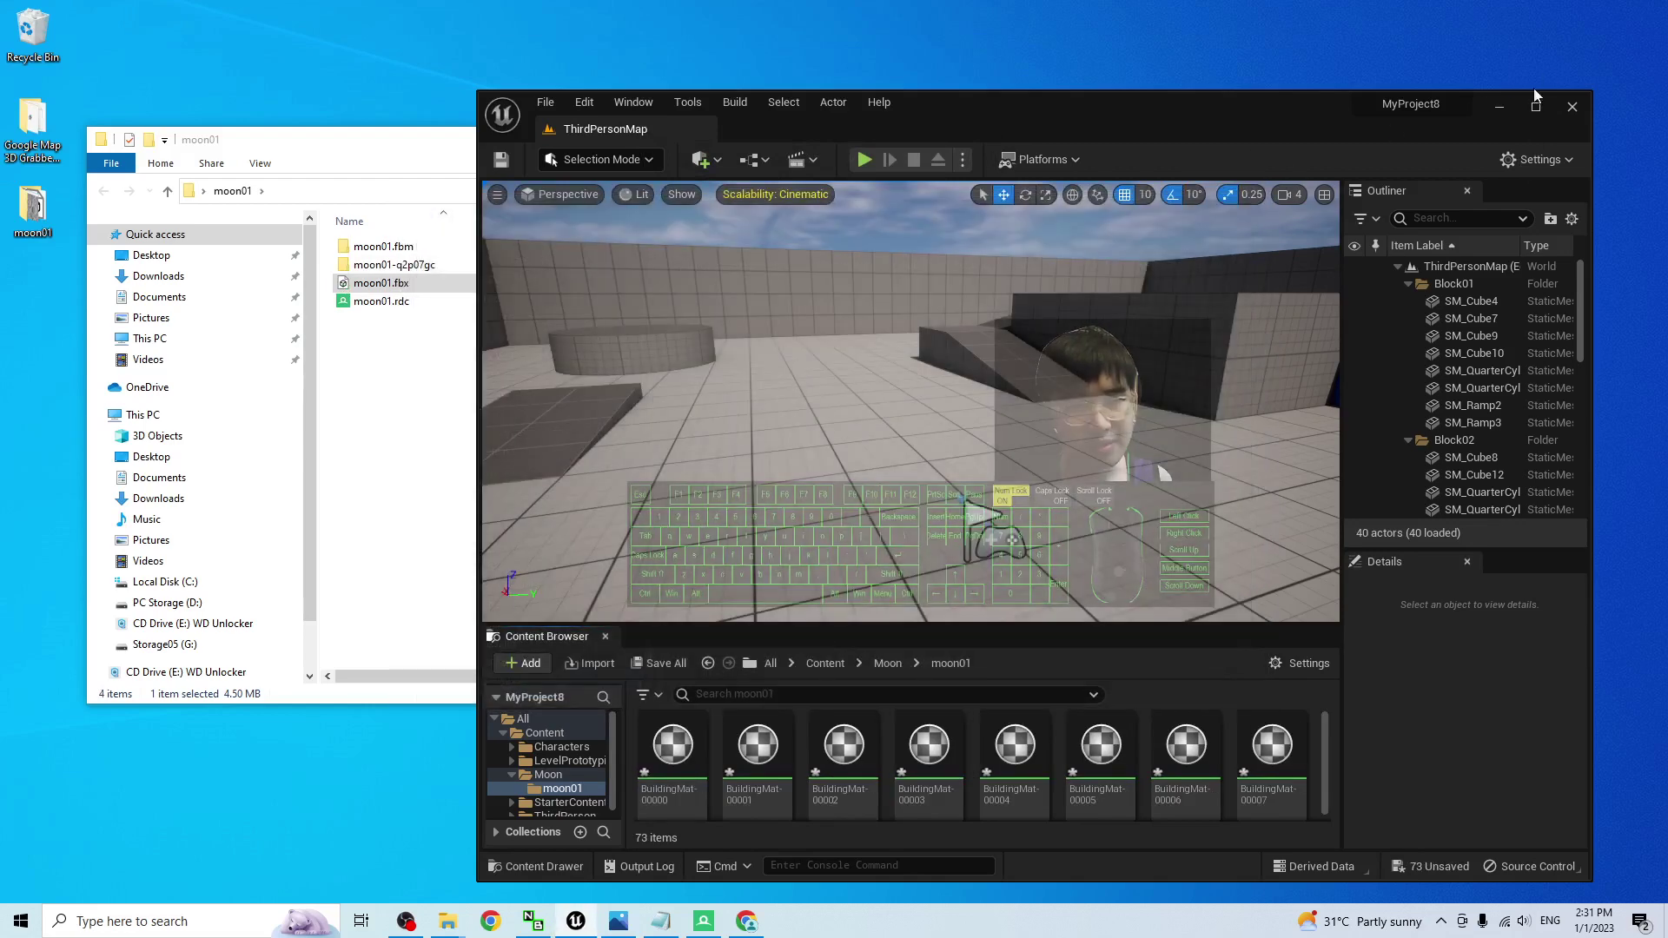
pyautogui.click(1541, 106)
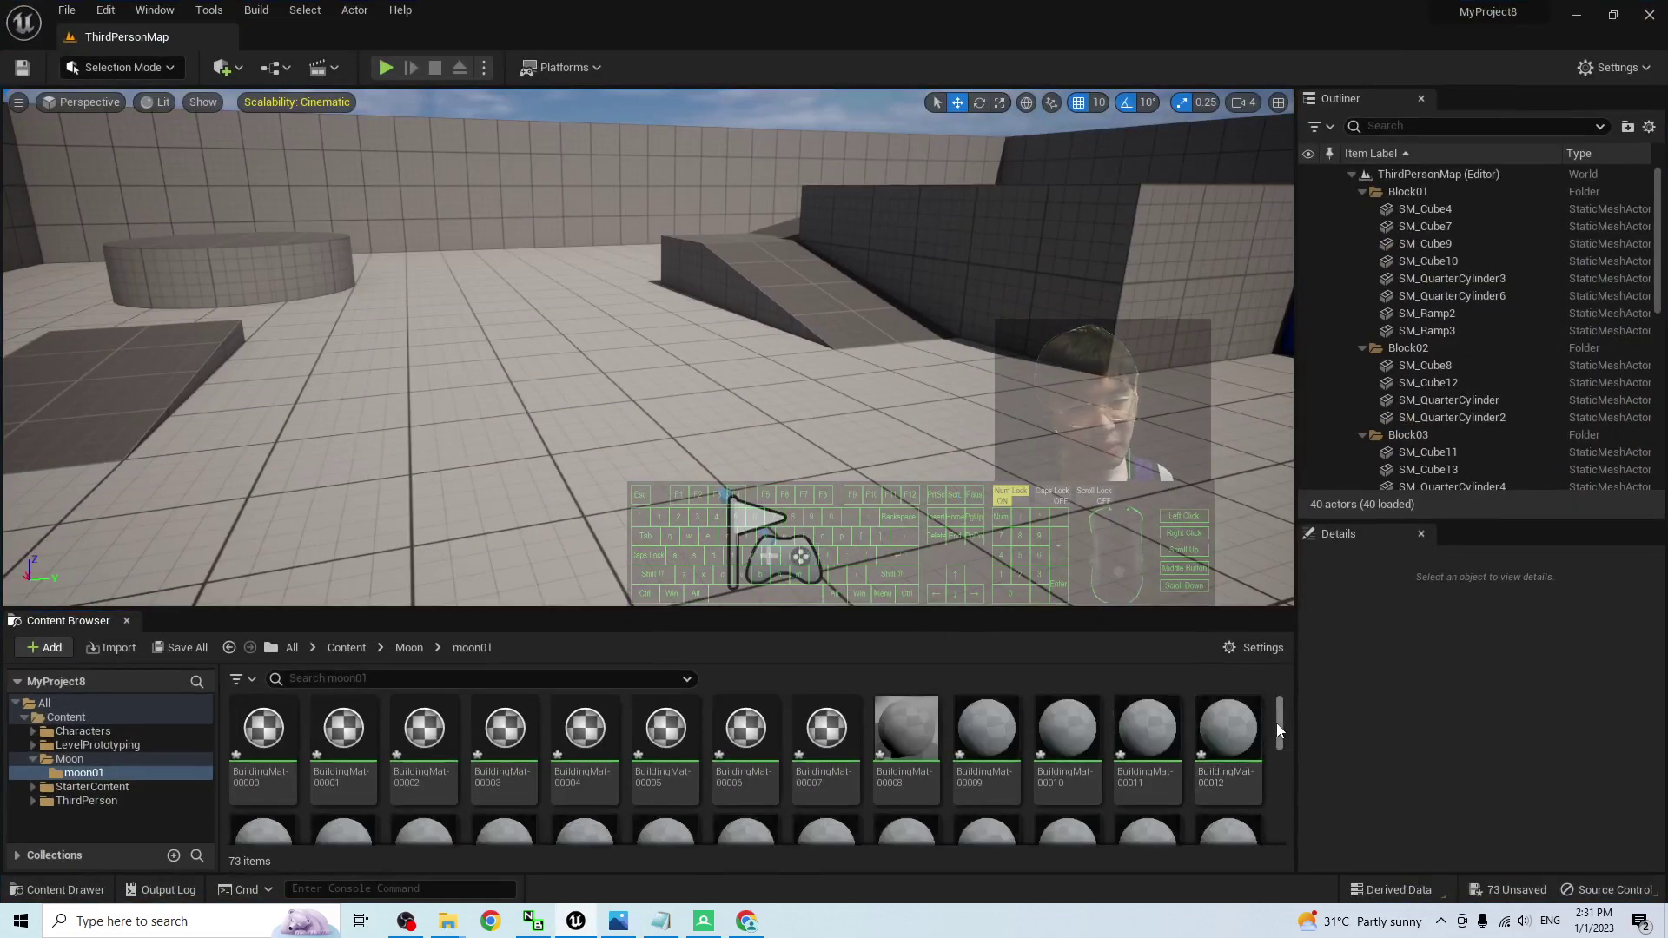
# Step: Open the imported moon01 static mesh and inspect its crater surface and textures from several angles
pyautogui.moveTo(1277, 730)
pyautogui.mouseDown()
pyautogui.moveTo(1289, 783)
pyautogui.moveTo(1293, 705)
pyautogui.moveTo(1287, 758)
pyautogui.mouseUp()
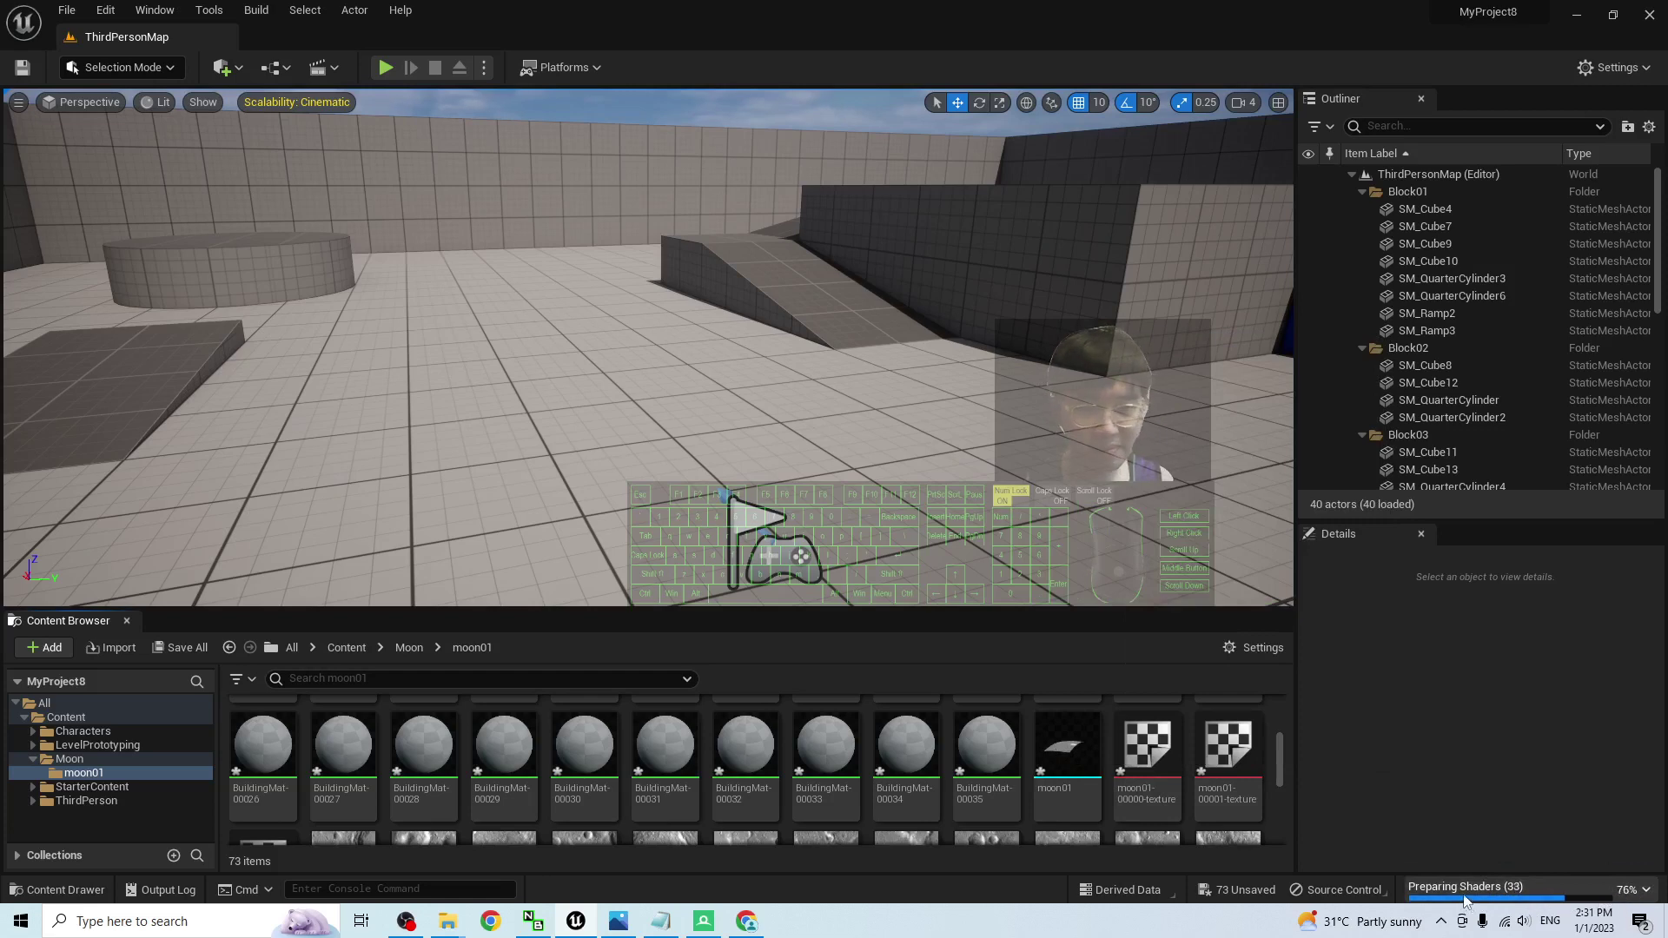
pyautogui.click(1067, 746)
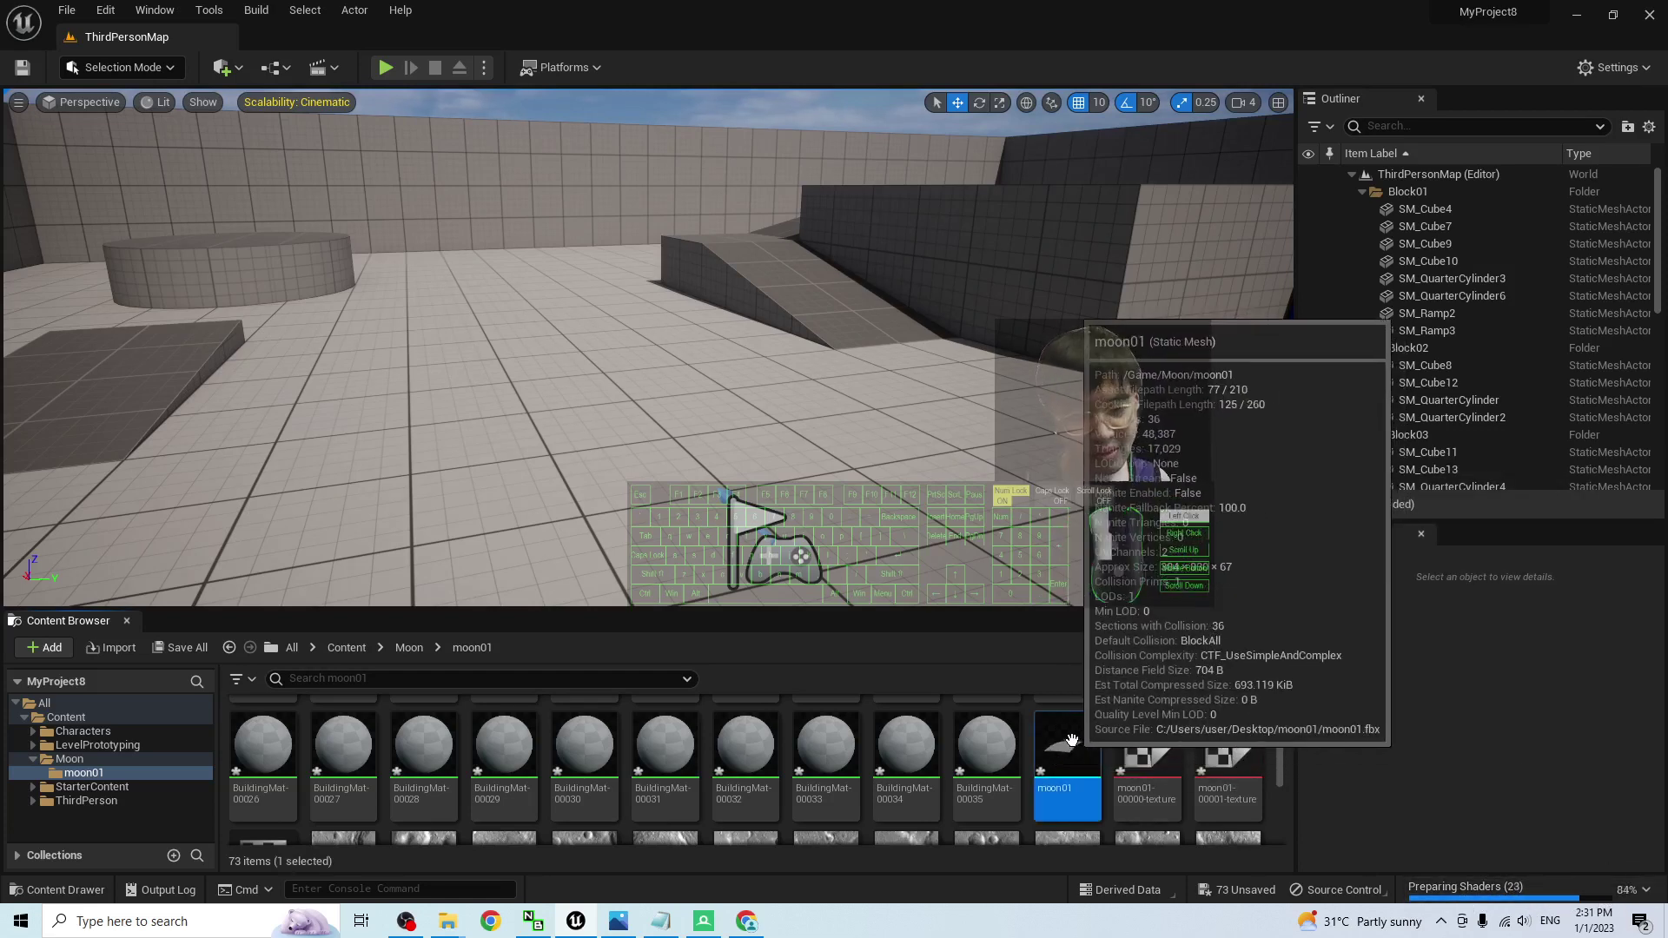
pyautogui.doubleClick(1072, 740)
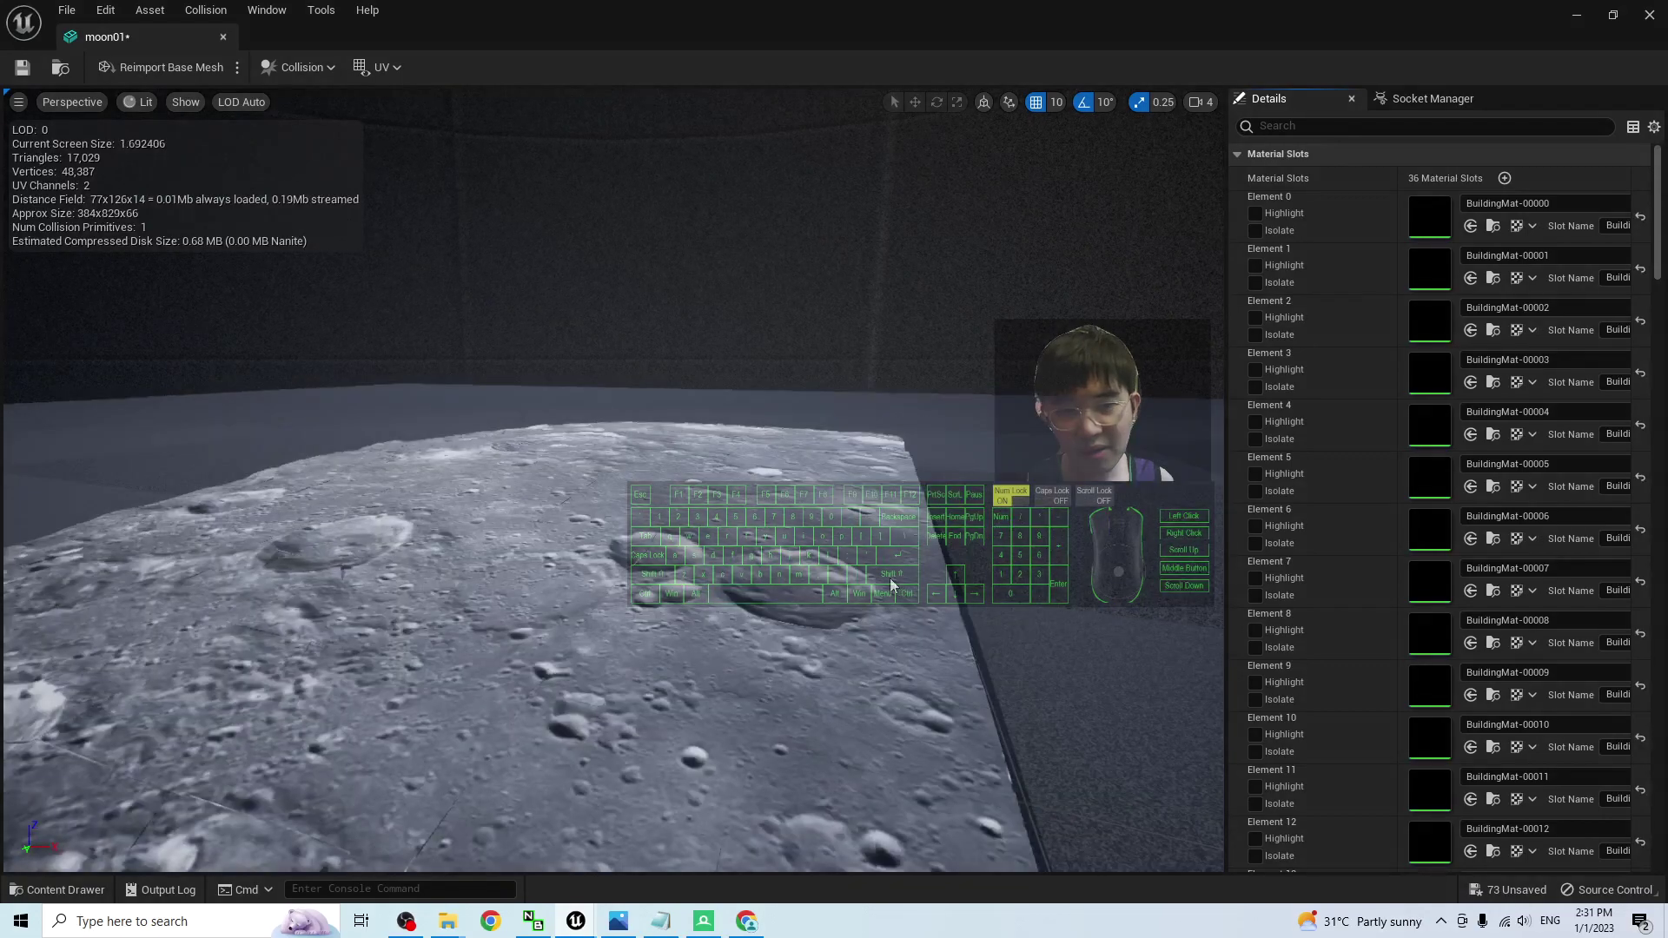
pyautogui.scroll(-5, 889, 584)
pyautogui.moveTo(912, 571); pyautogui.dragTo(843, 569, button='right')
pyautogui.moveTo(737, 620)
pyautogui.mouseDown(button='right')
pyautogui.moveTo(823, 652)
pyautogui.moveTo(738, 620)
pyautogui.mouseUp(button='right')
pyautogui.press('w')
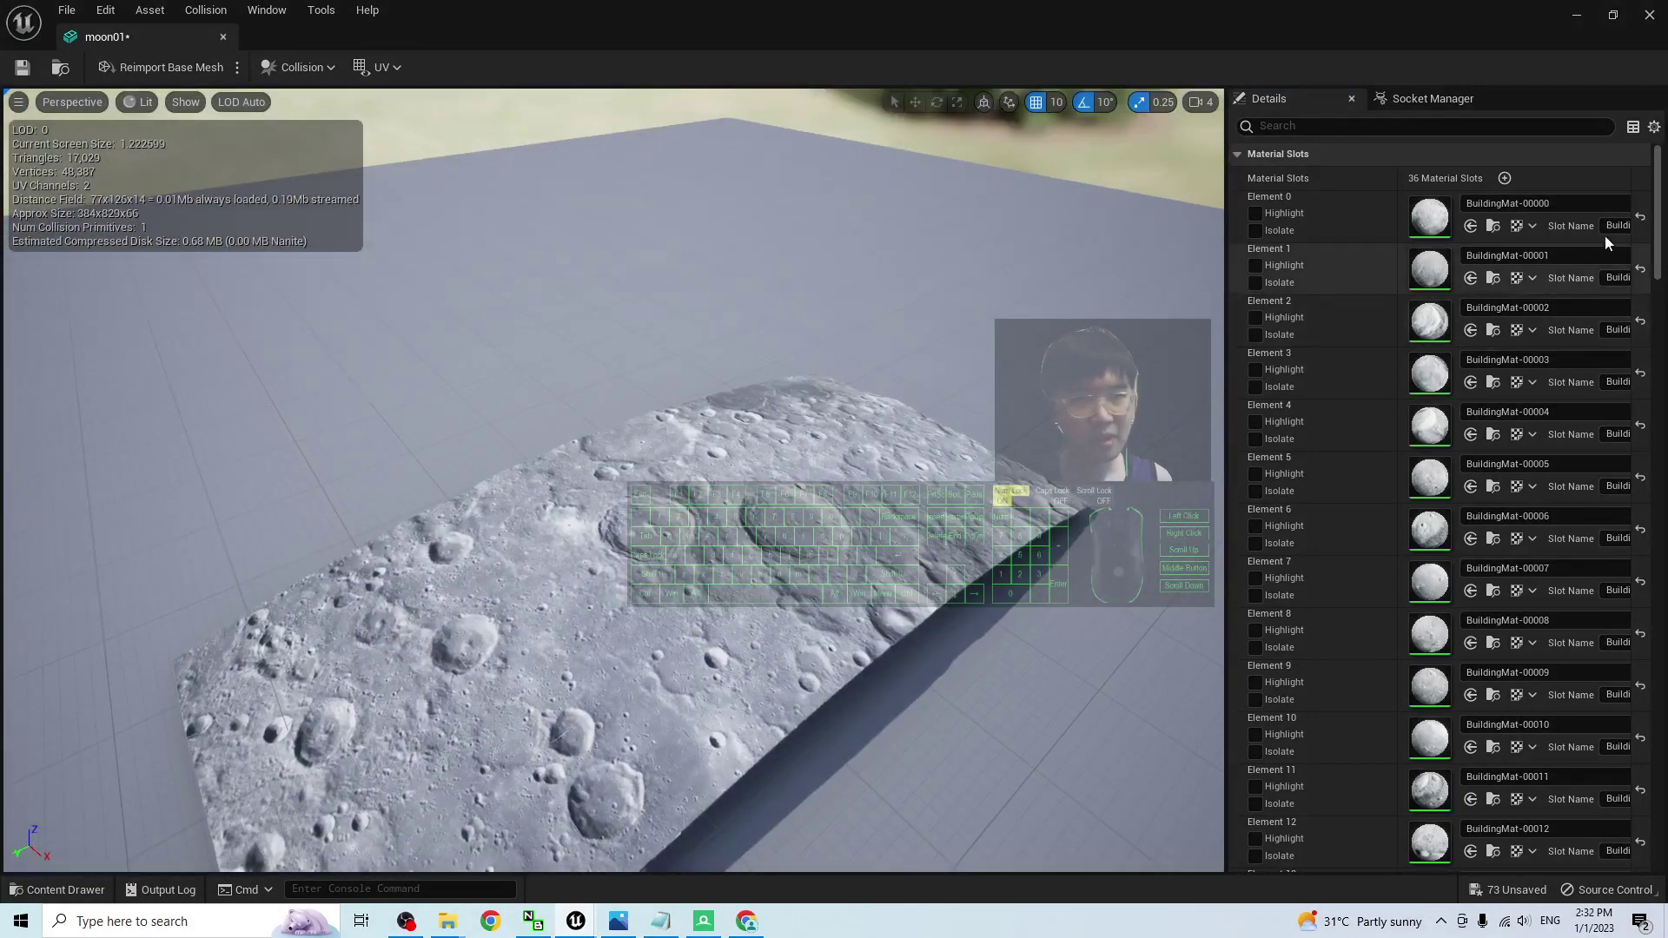
# Step: Set the moon01 mesh's Collision Complexity to Use Complex Collision As Simple, save the mesh and close its editor
pyautogui.moveTo(1655, 209); pyautogui.dragTo(1647, 655)
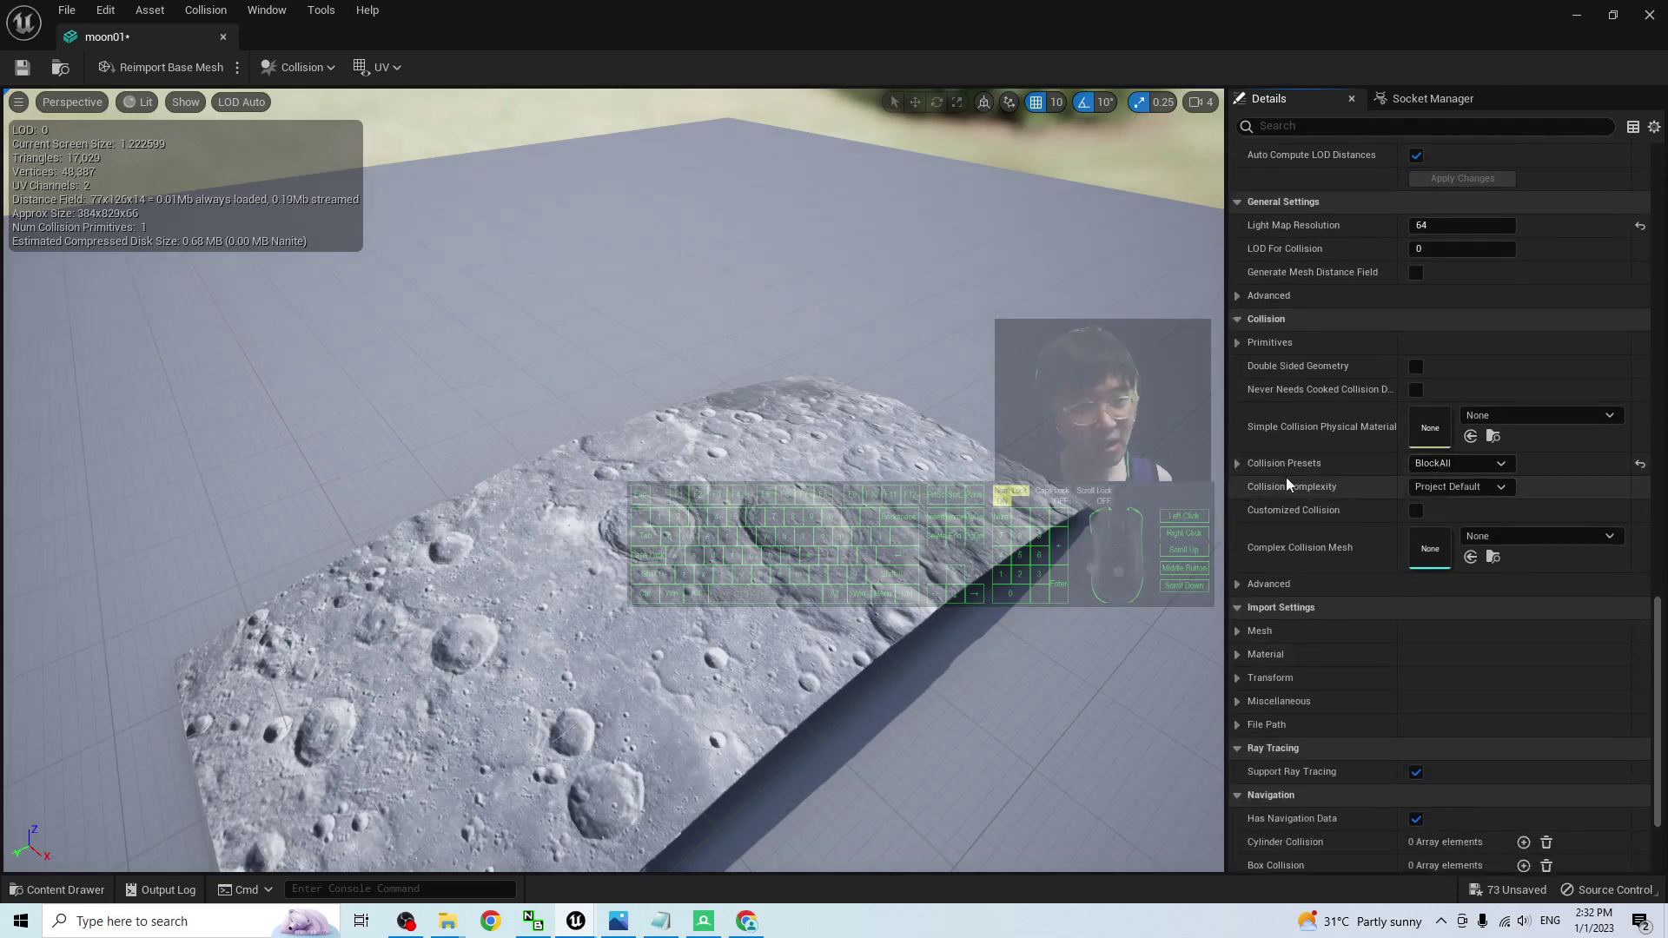
pyautogui.click(1485, 487)
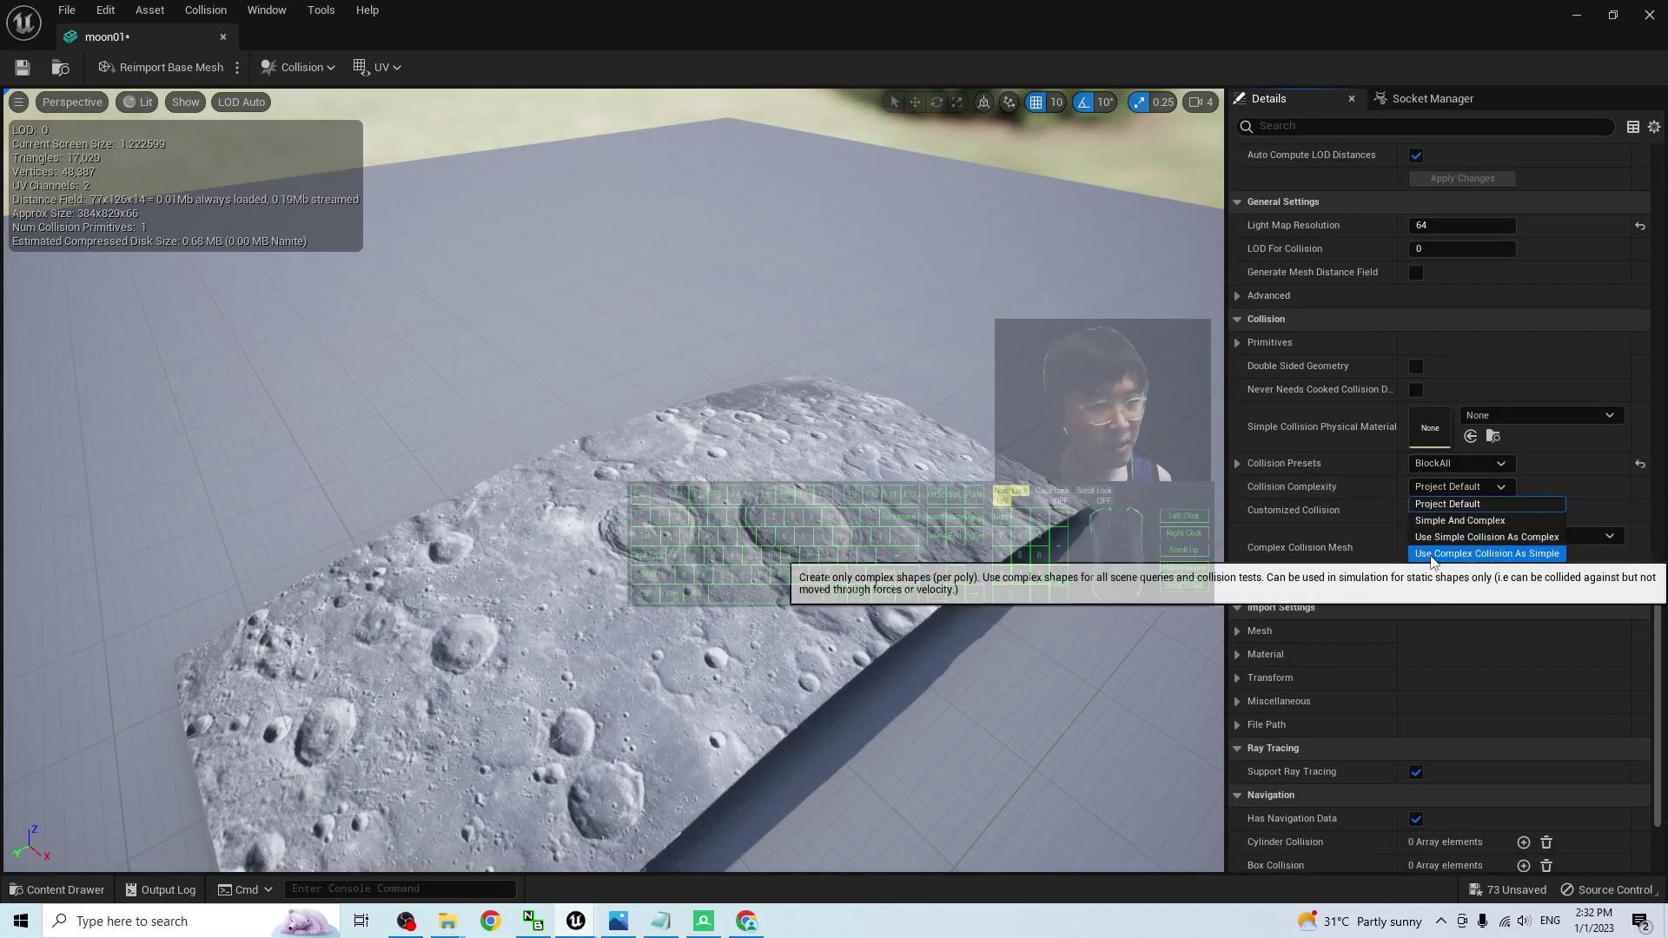
pyautogui.click(1462, 555)
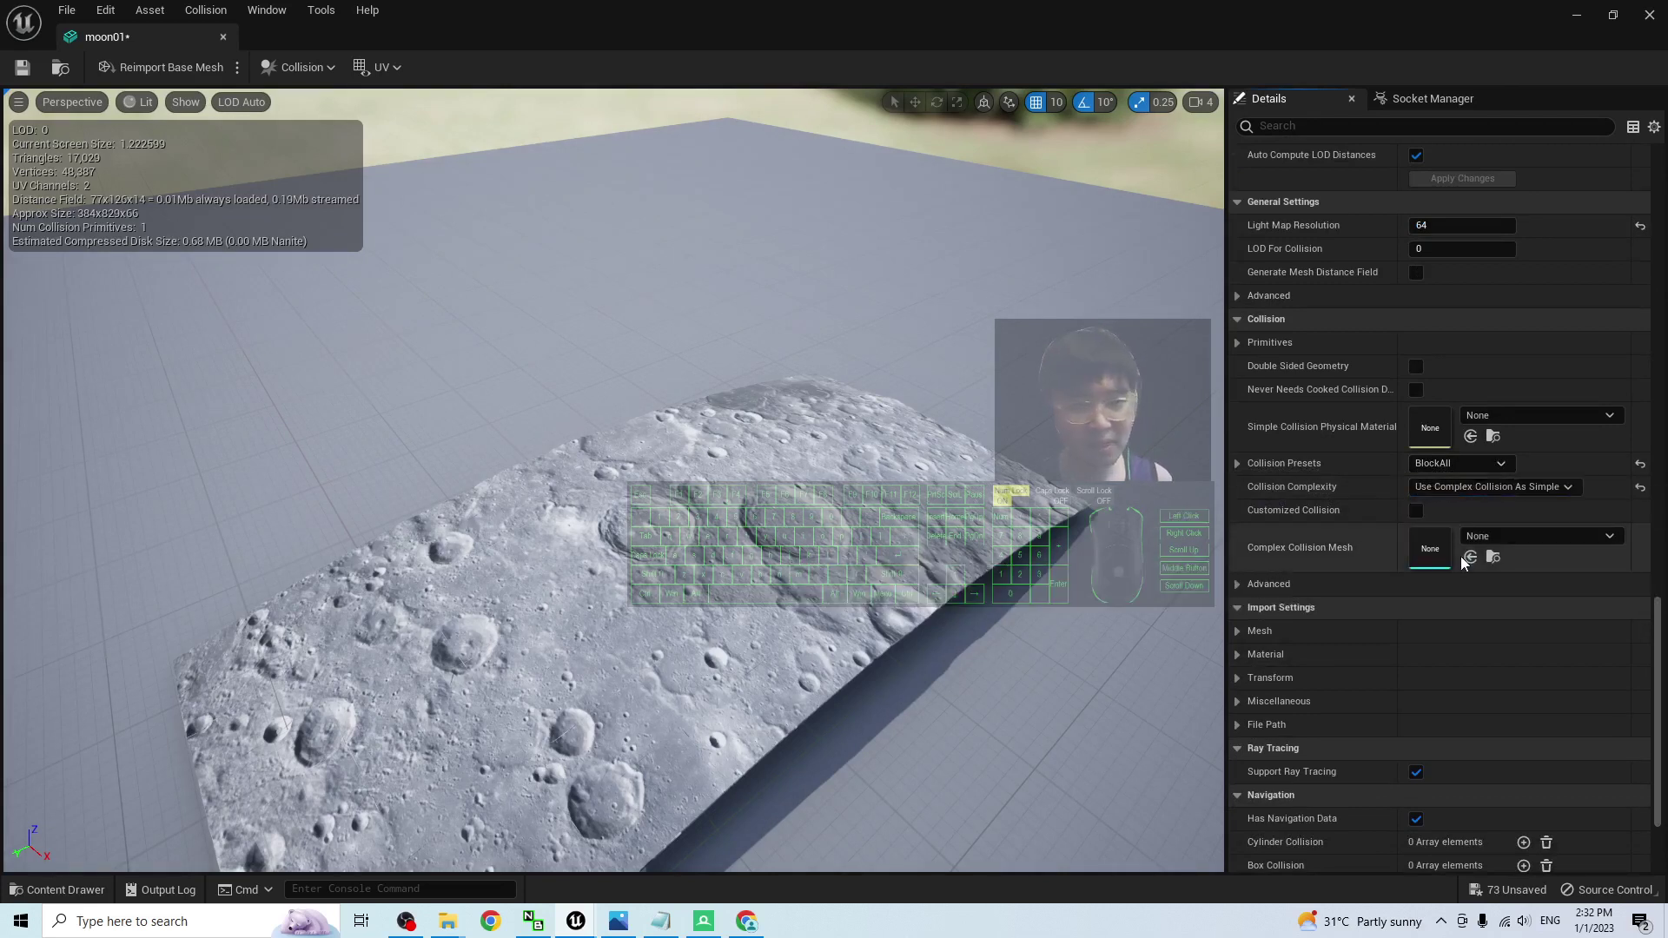
pyautogui.click(11, 70)
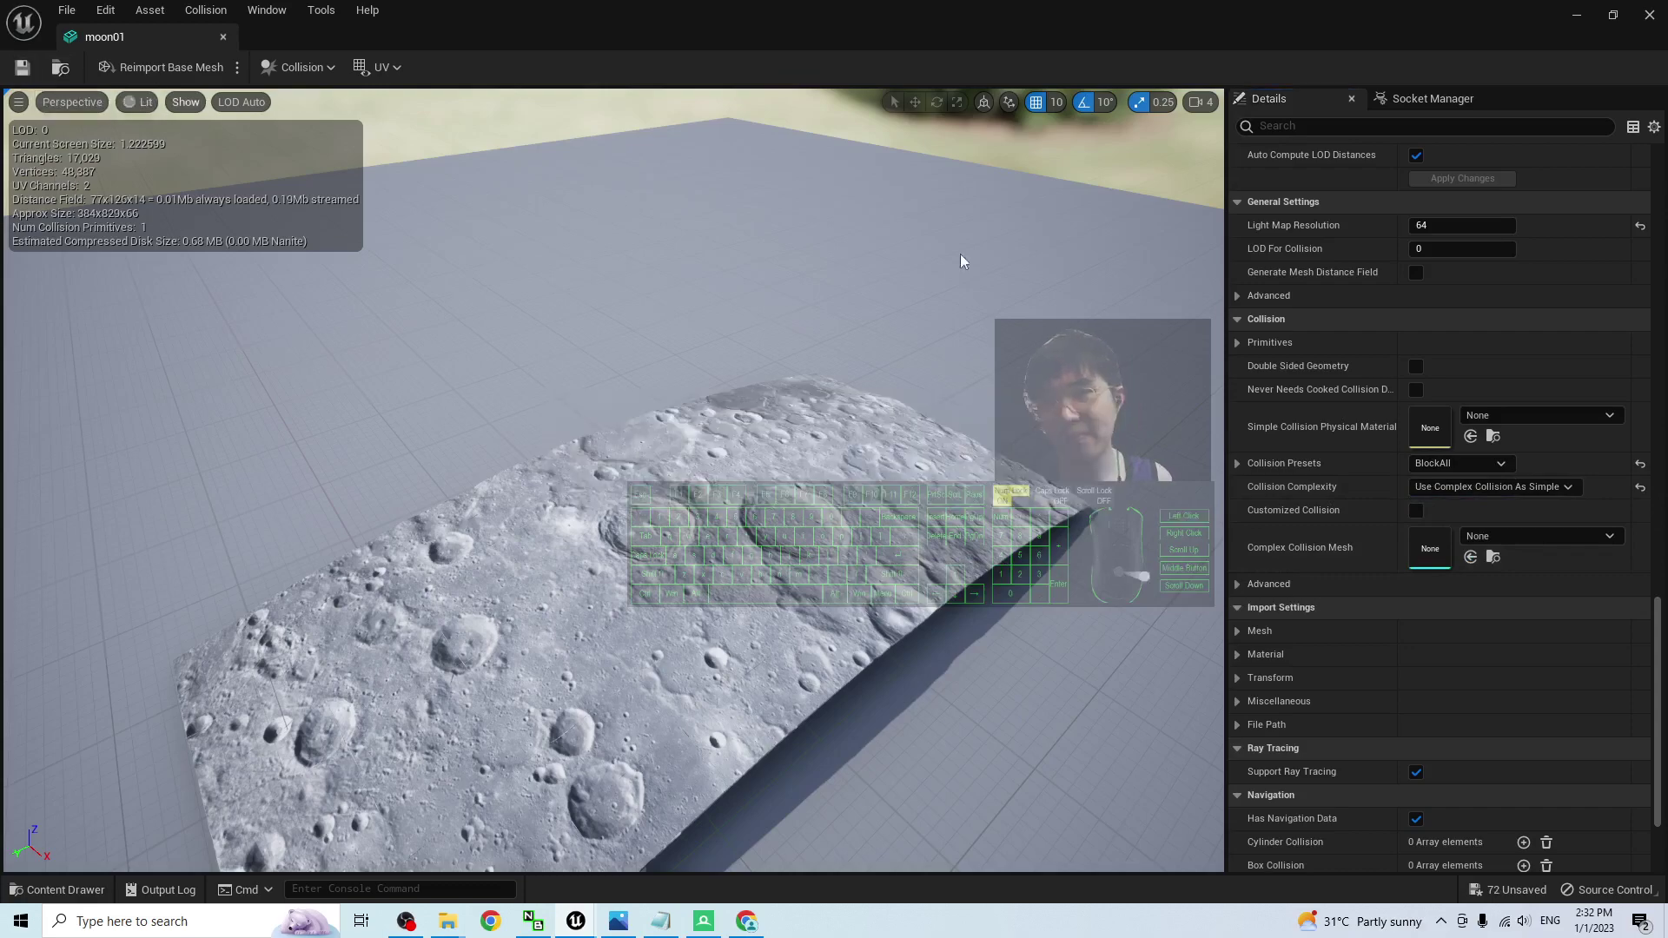
pyautogui.click(1650, 16)
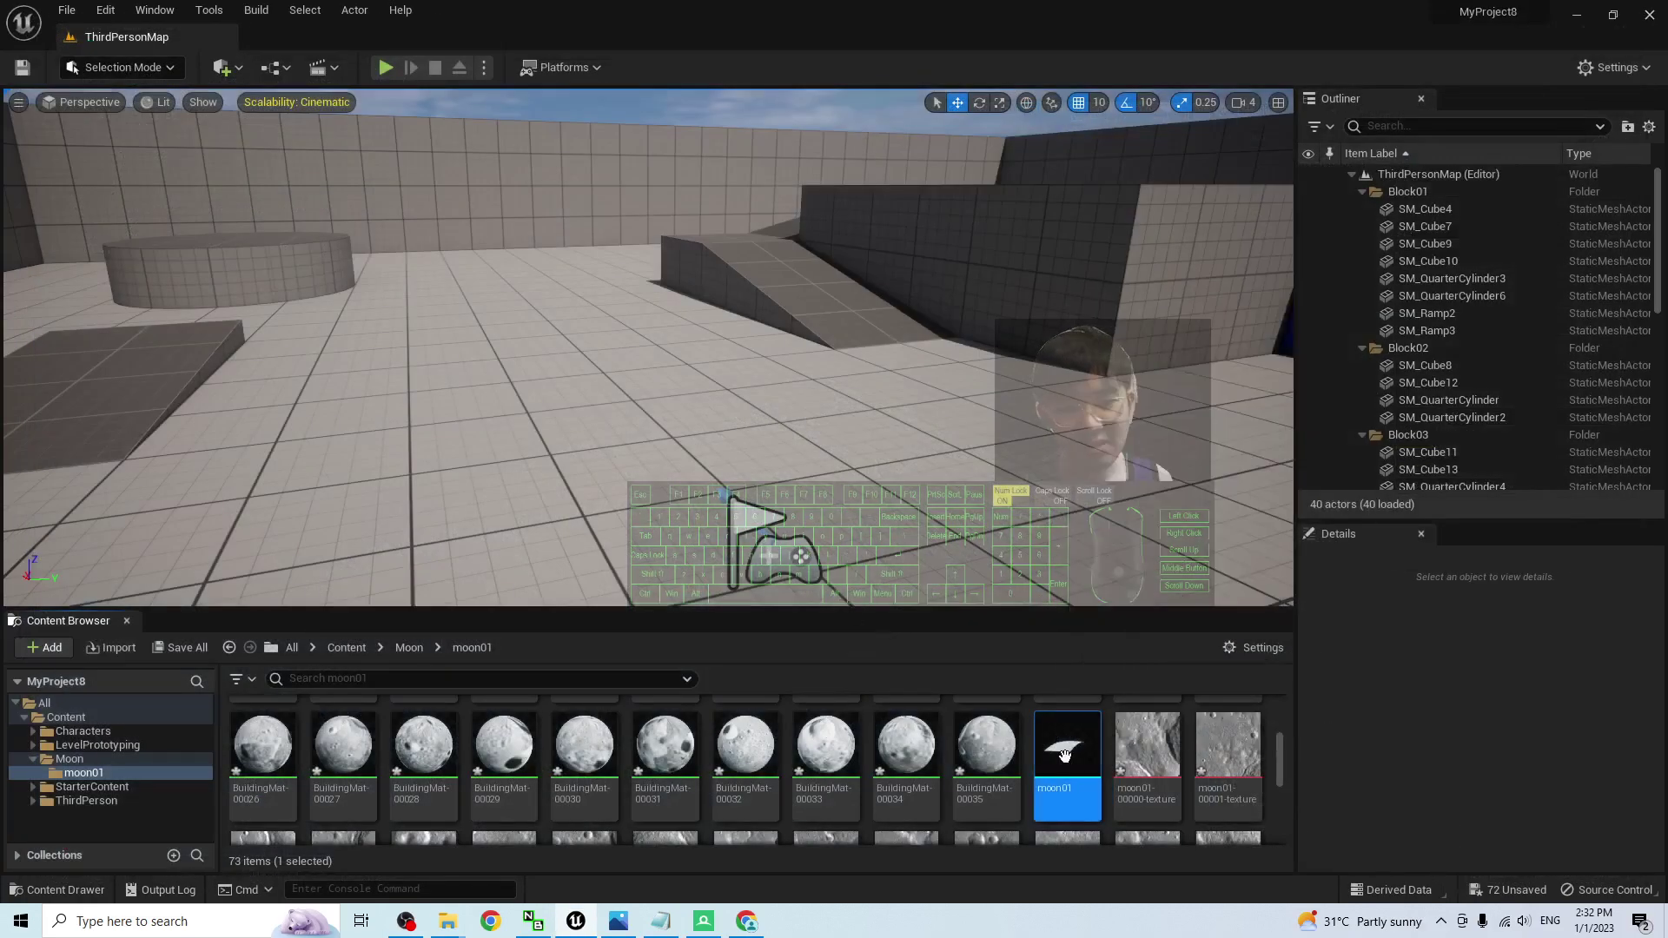
# Step: Place the moon01 mesh in the level near the player start and raise it to a height of 180
pyautogui.moveTo(1067, 747); pyautogui.dragTo(608, 361)
pyautogui.scroll(-5, 677, 391)
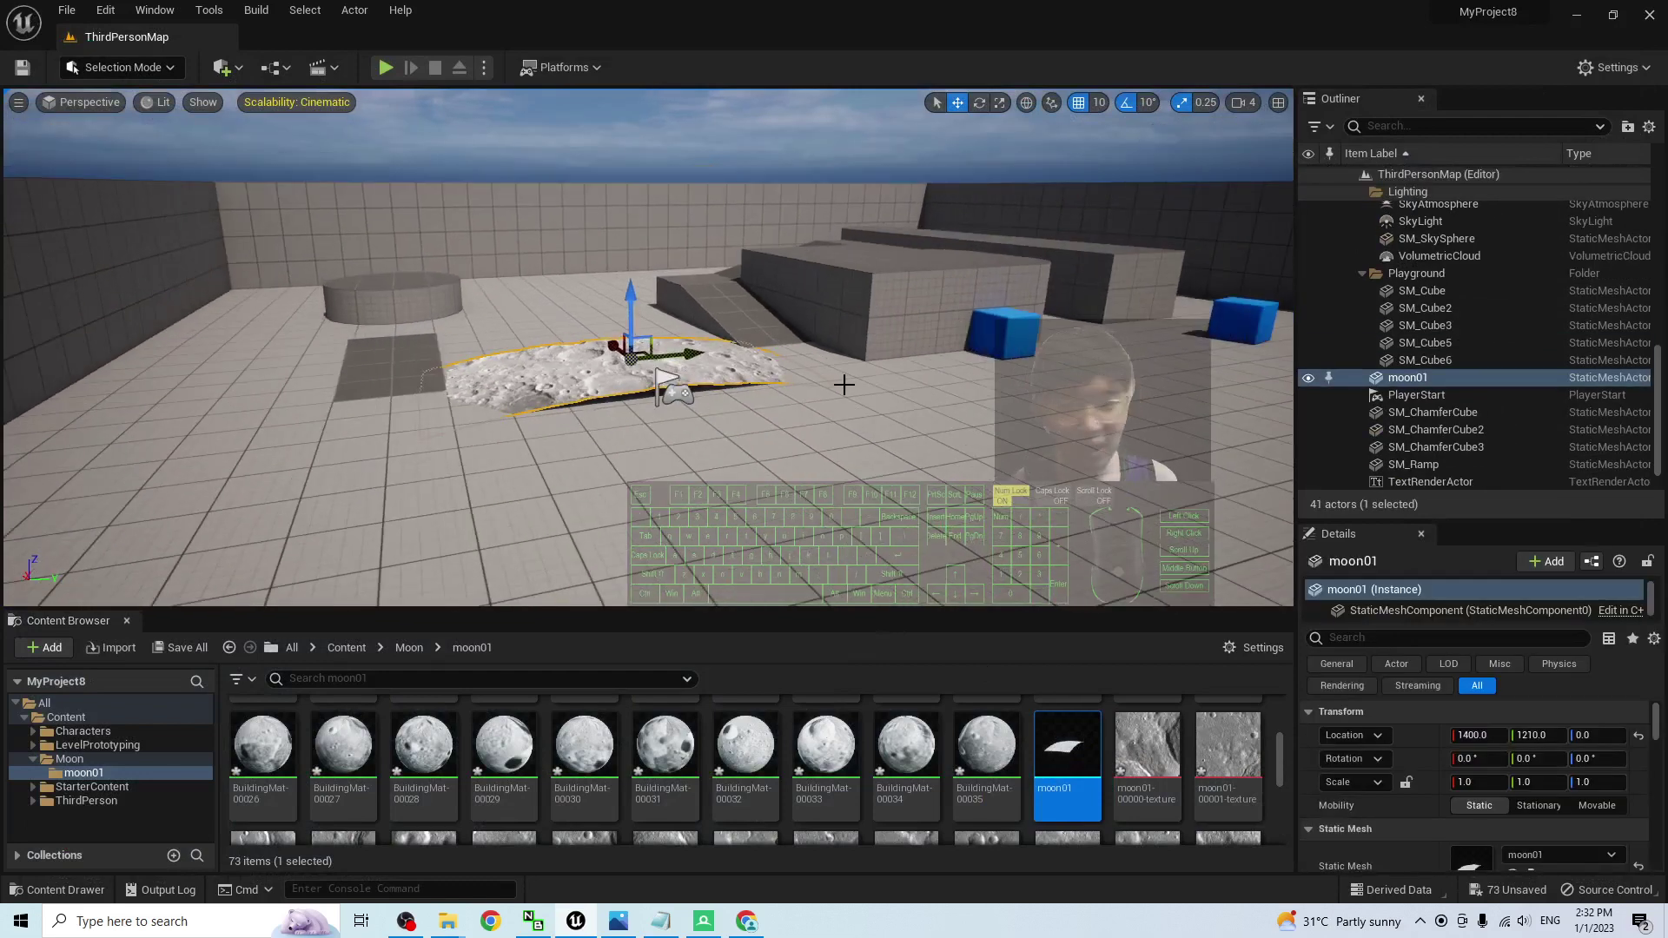
pyautogui.moveTo(639, 293); pyautogui.dragTo(637, 222)
pyautogui.moveTo(637, 222); pyautogui.dragTo(673, 271, button='right')
pyautogui.press('w')
pyautogui.scroll(-5, 637, 222)
pyautogui.press('w')
pyautogui.press('s')
# Step: Scale the moon01 terrain uniformly to 3.75 and move it to about 2210, 1920, 540 above the arena
pyautogui.moveTo(775, 286); pyautogui.dragTo(776, 286, button='right')
pyautogui.press('e')
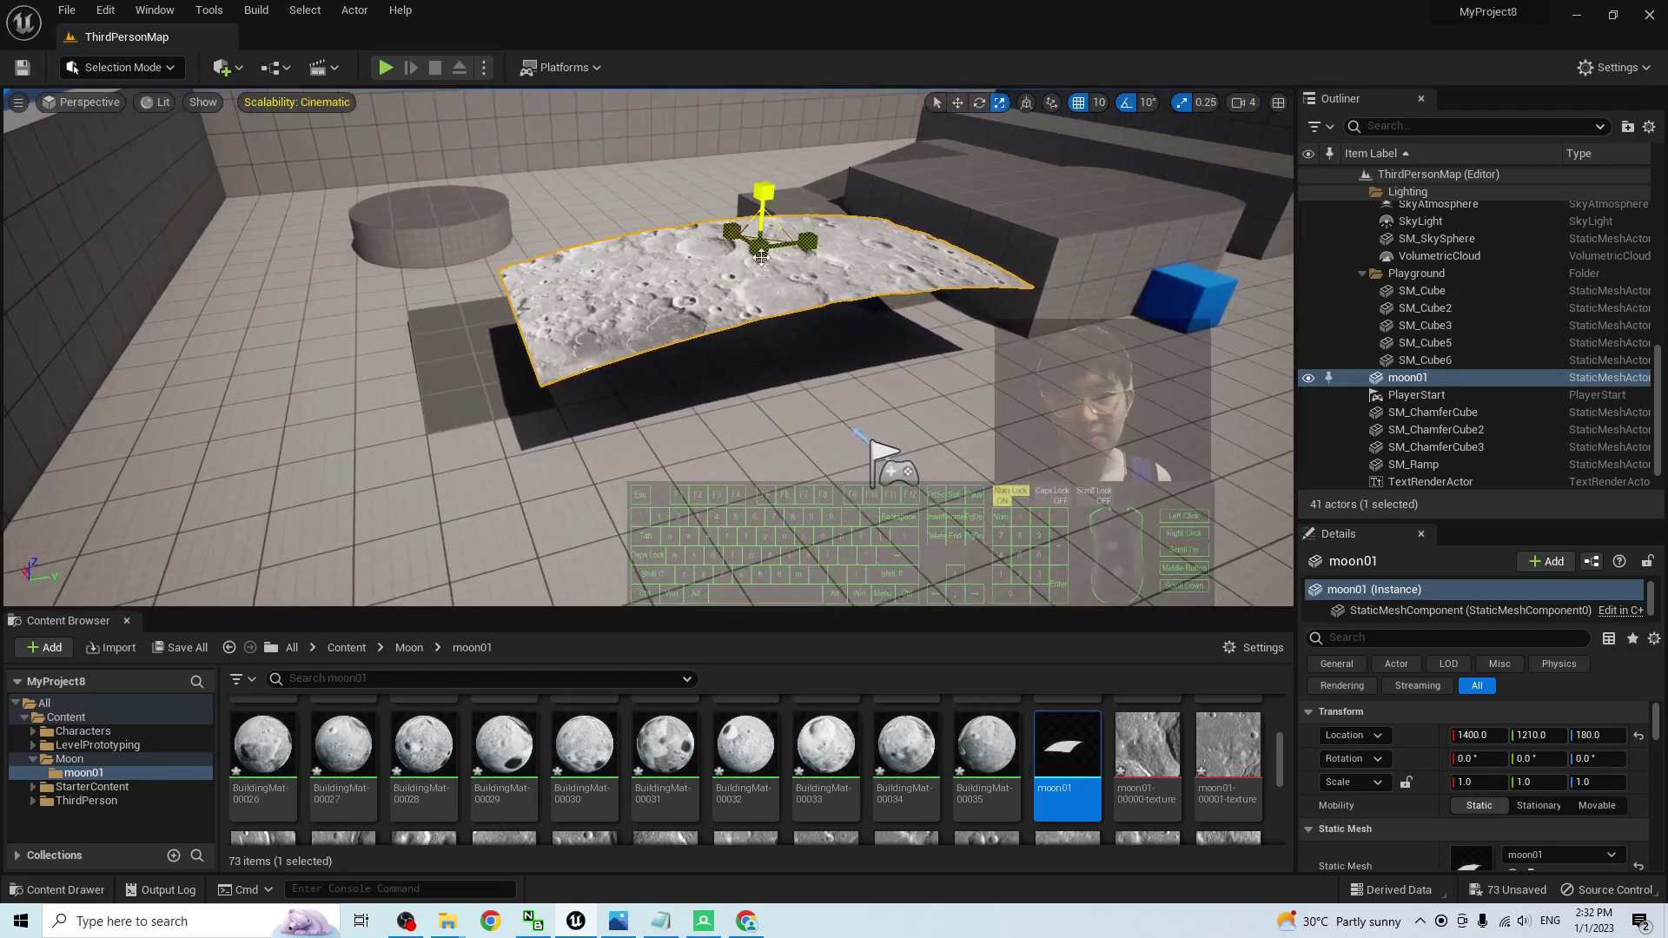
pyautogui.moveTo(761, 257); pyautogui.dragTo(772, 139)
pyautogui.scroll(-3, 743, 290)
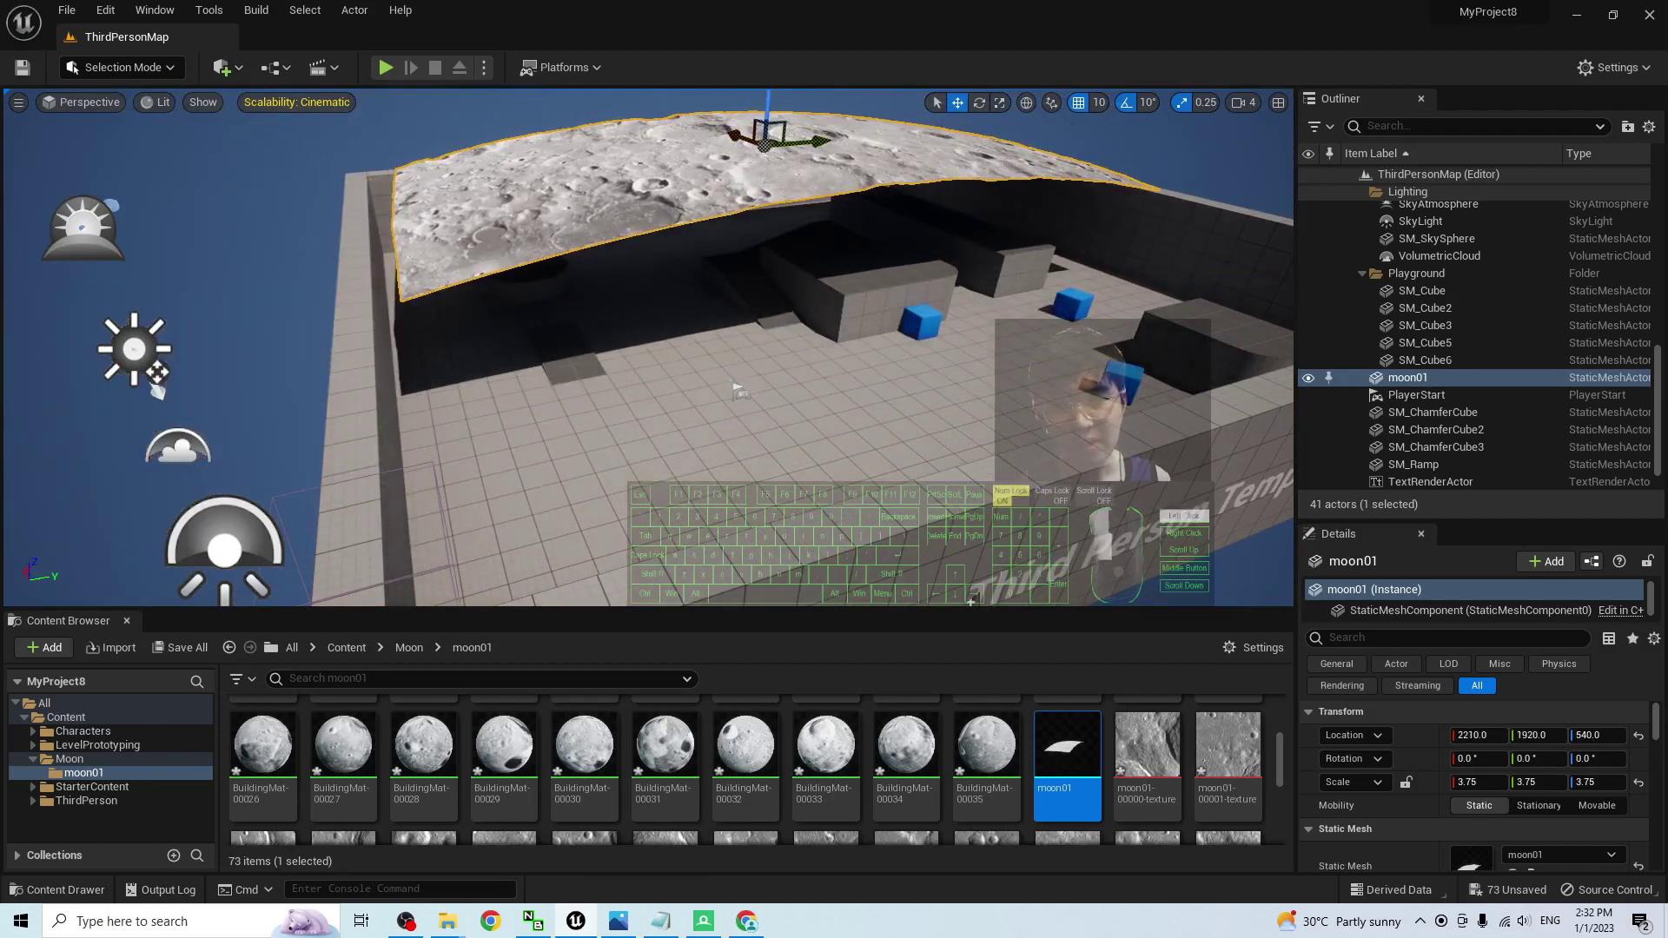
# Step: Move the PlayerStart above the moon01 terrain to about 1460, 1110, 892
pyautogui.click(737, 391)
pyautogui.moveTo(745, 330); pyautogui.dragTo(763, 102)
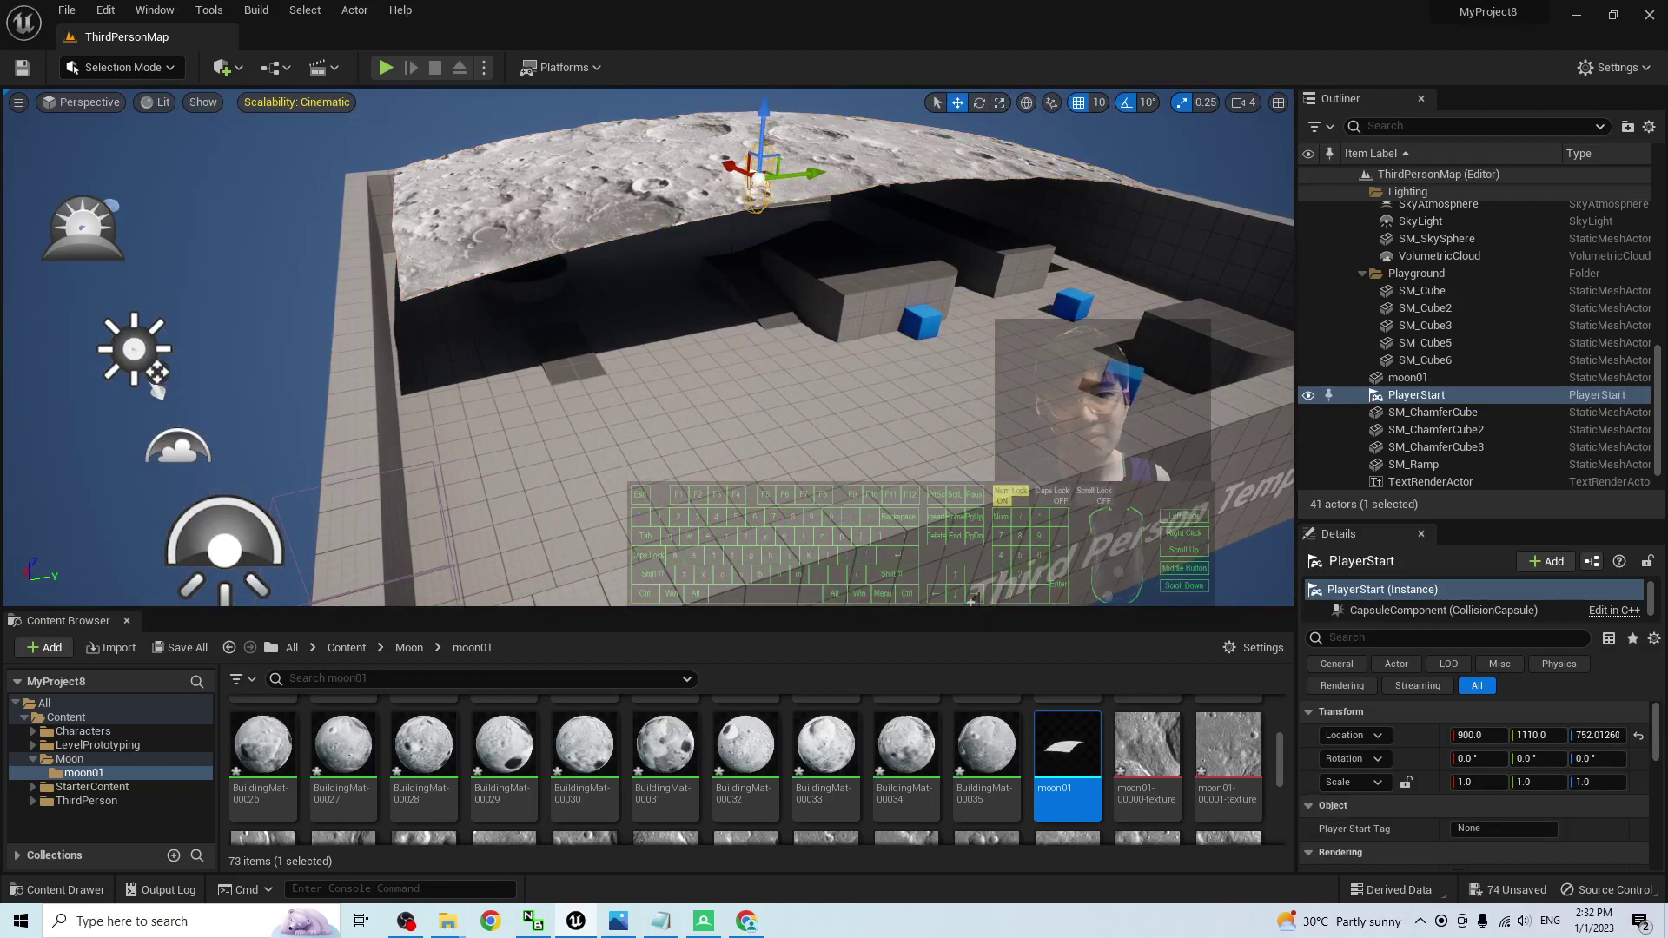
pyautogui.press('a')
pyautogui.moveTo(640, 267); pyautogui.dragTo(869, 208, button='right')
pyautogui.press('w')
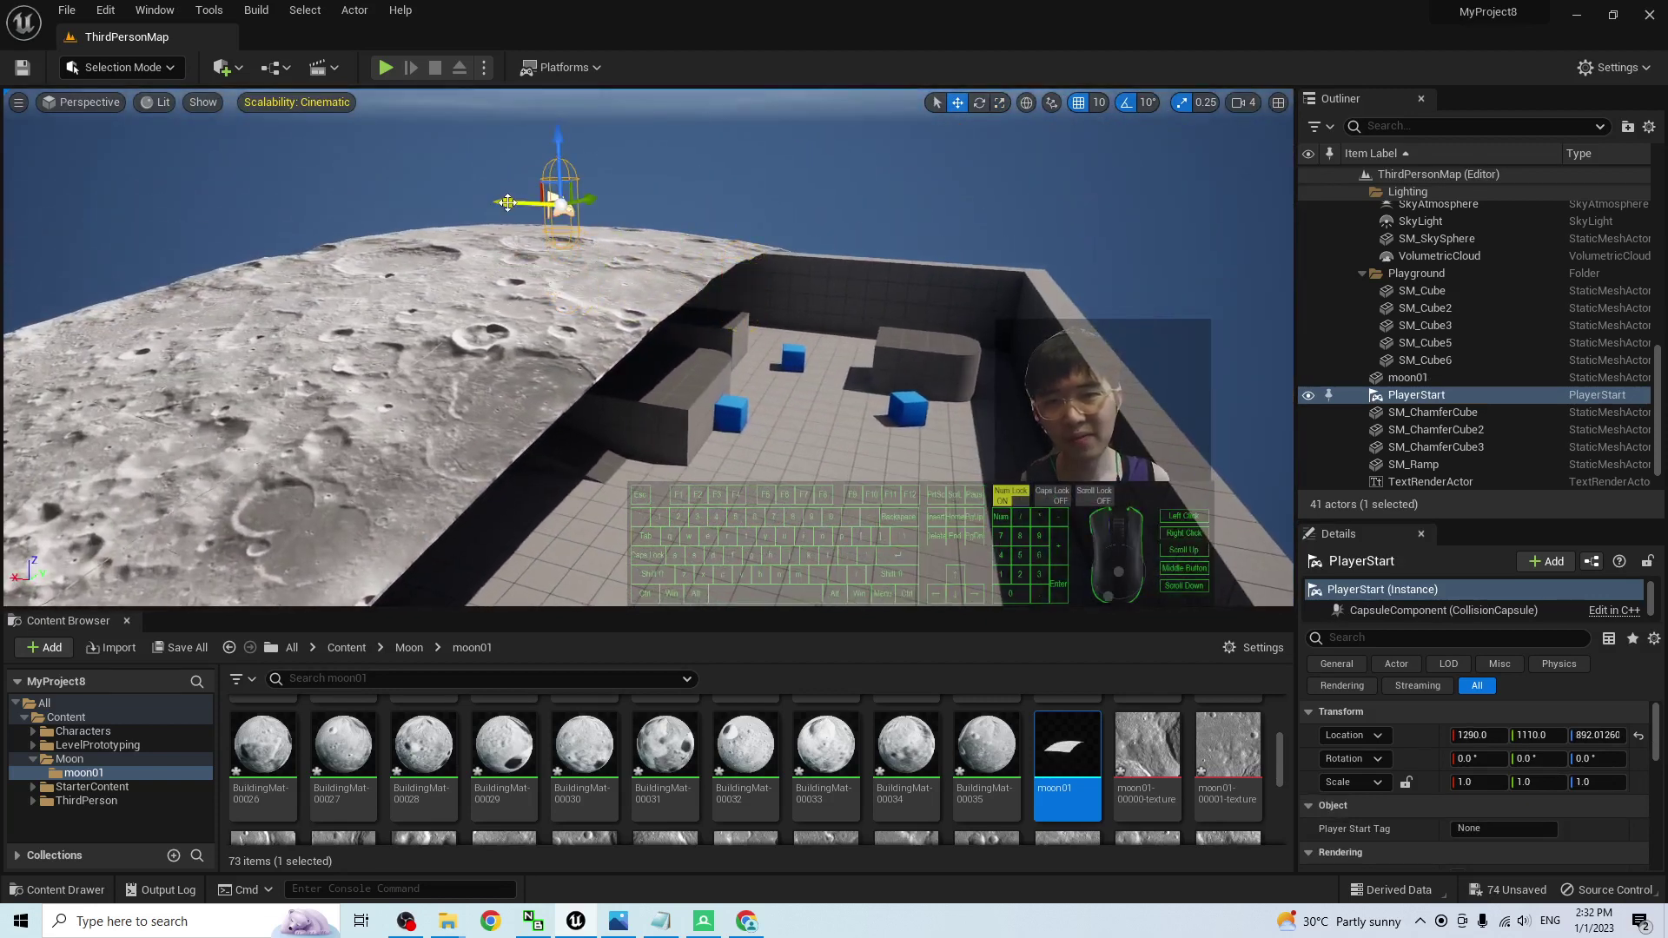
pyautogui.moveTo(868, 209); pyautogui.dragTo(782, 195, button='right')
pyautogui.press('w')
pyautogui.press('d')
pyautogui.press('s')
# Step: Play-test the level by running and jumping the character across the moon terrain and the arena wall, and stop the session
pyautogui.click(387, 67)
pyautogui.press('w')
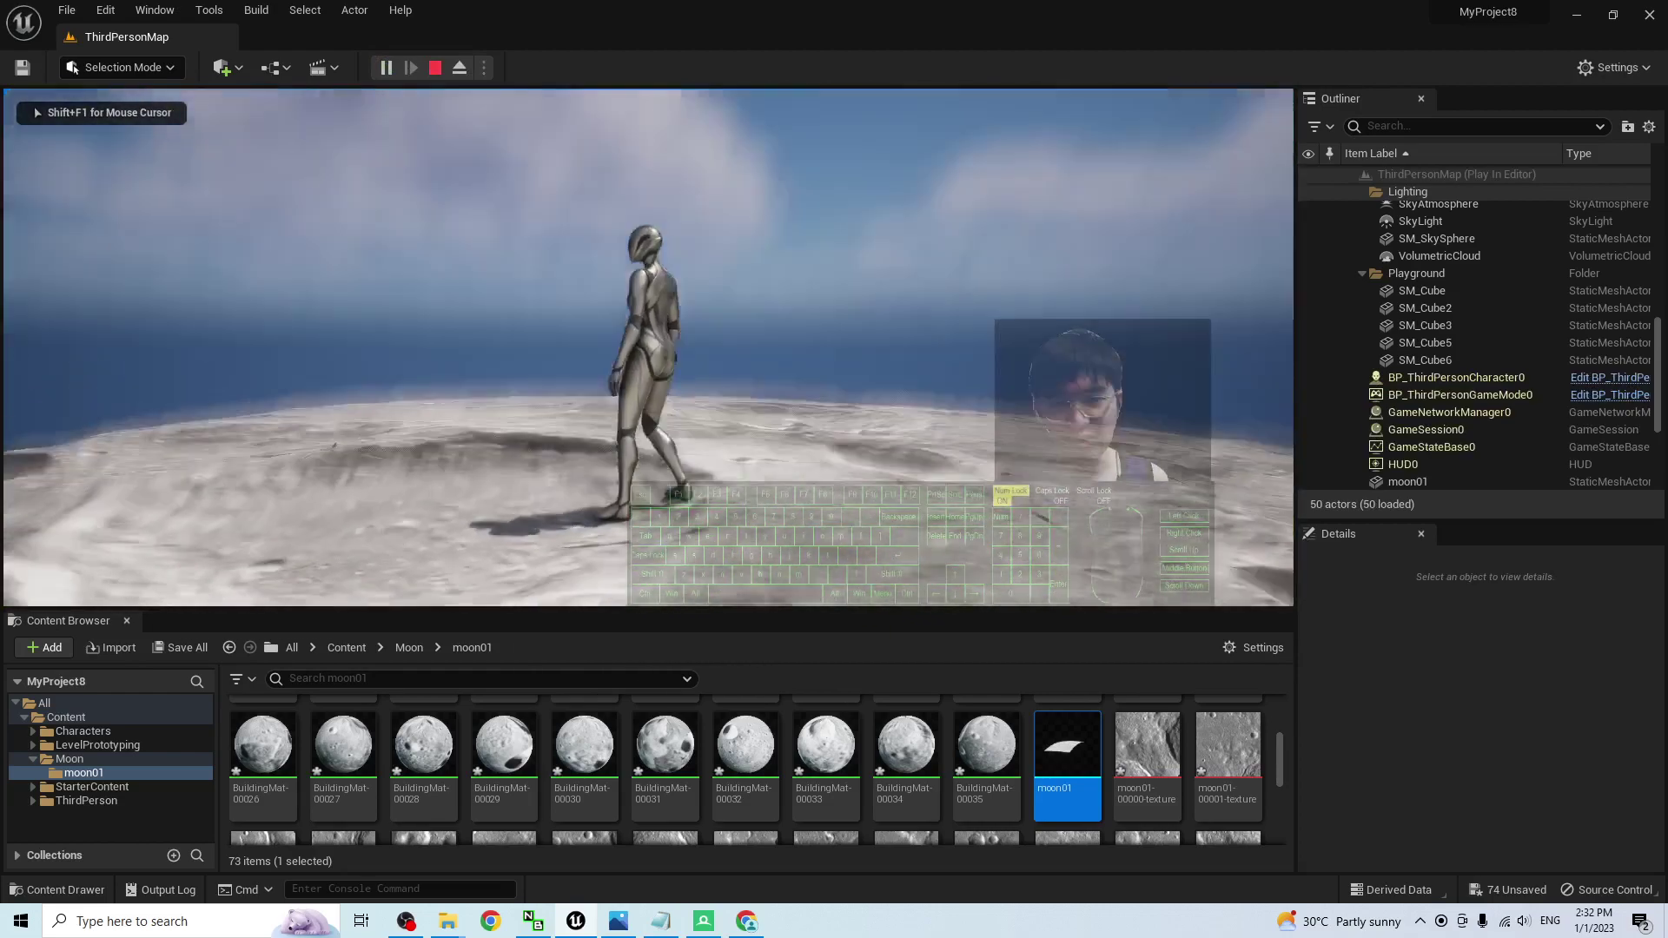
pyautogui.press('d')
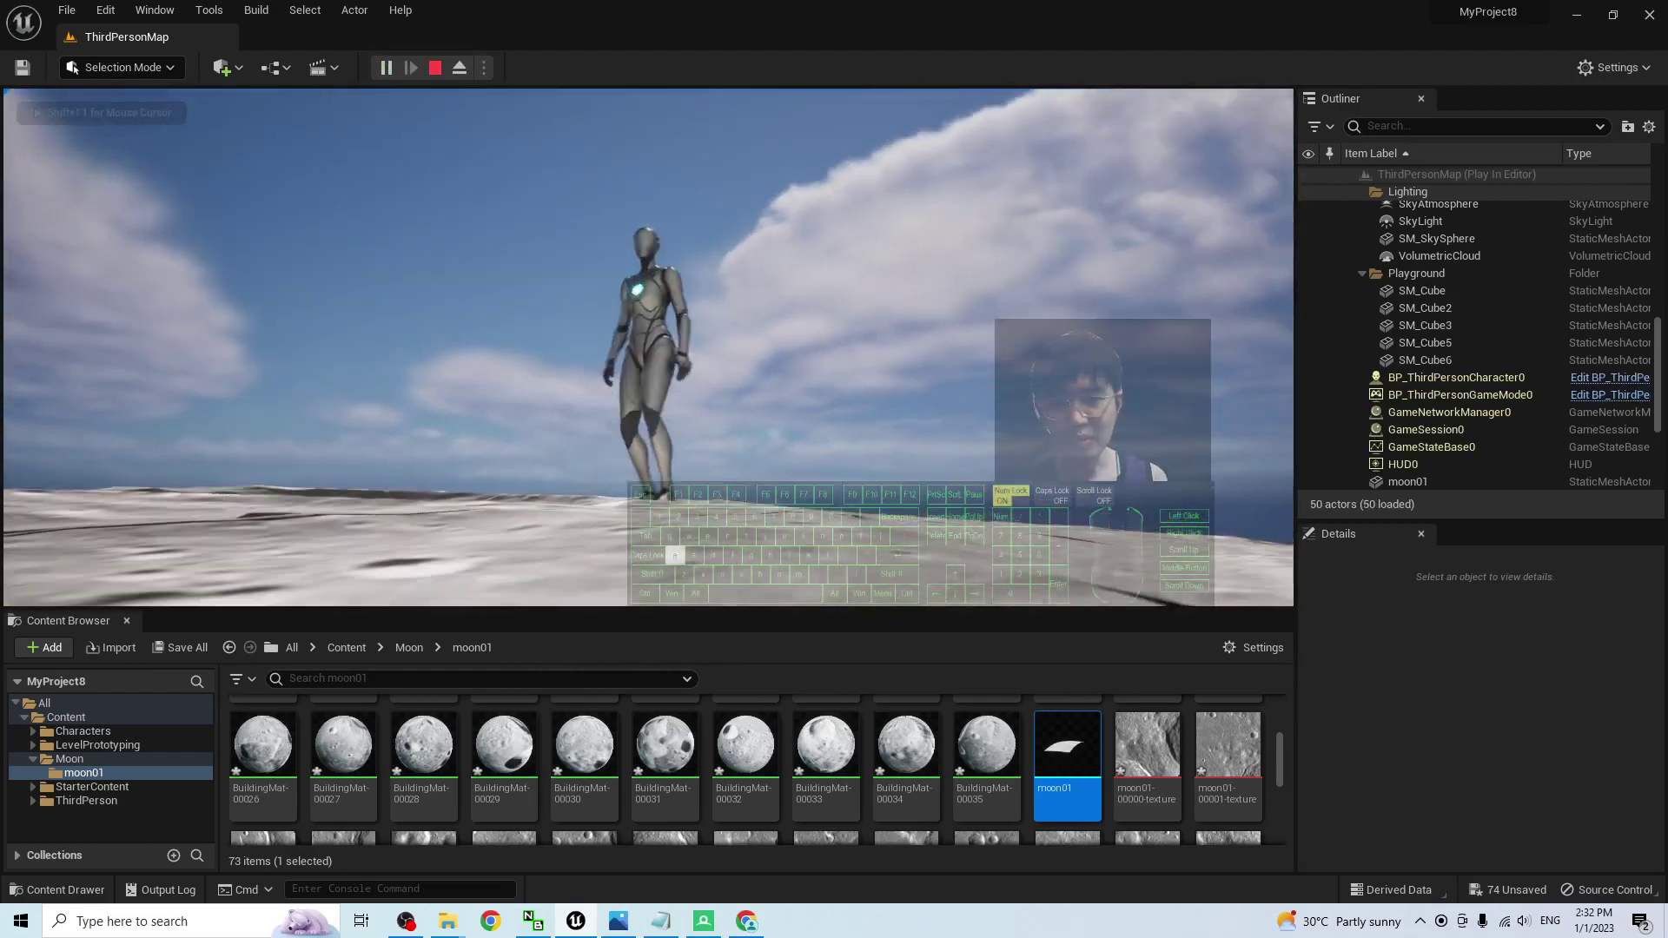
pyautogui.press('w')
pyautogui.press('s')
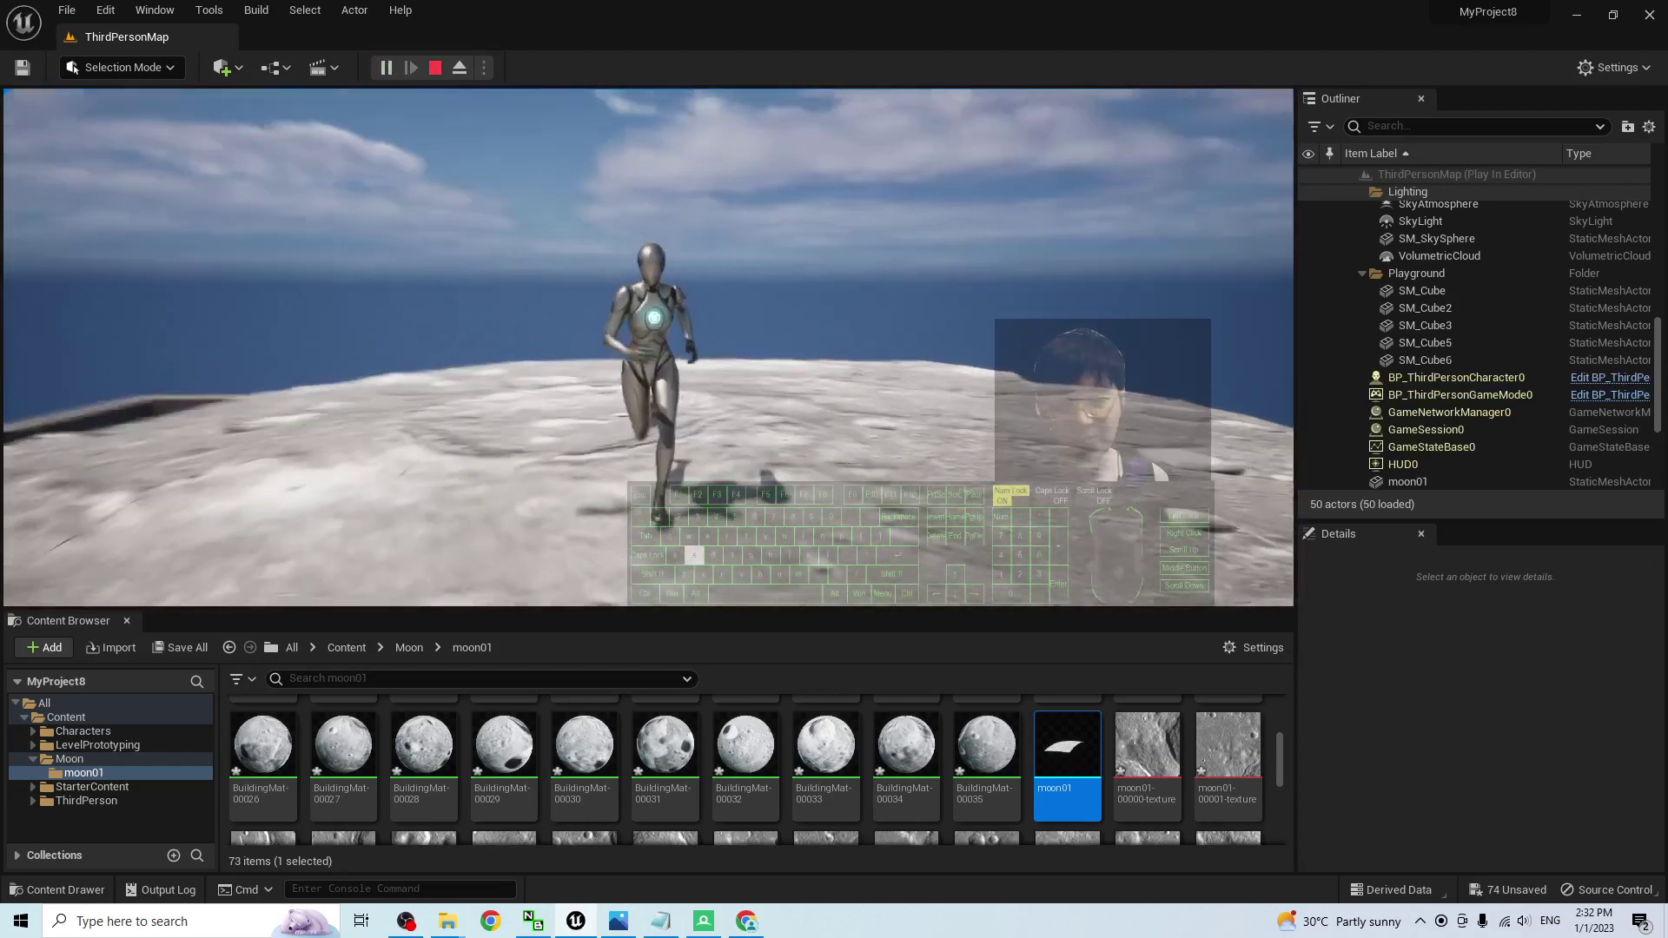
pyautogui.press('d')
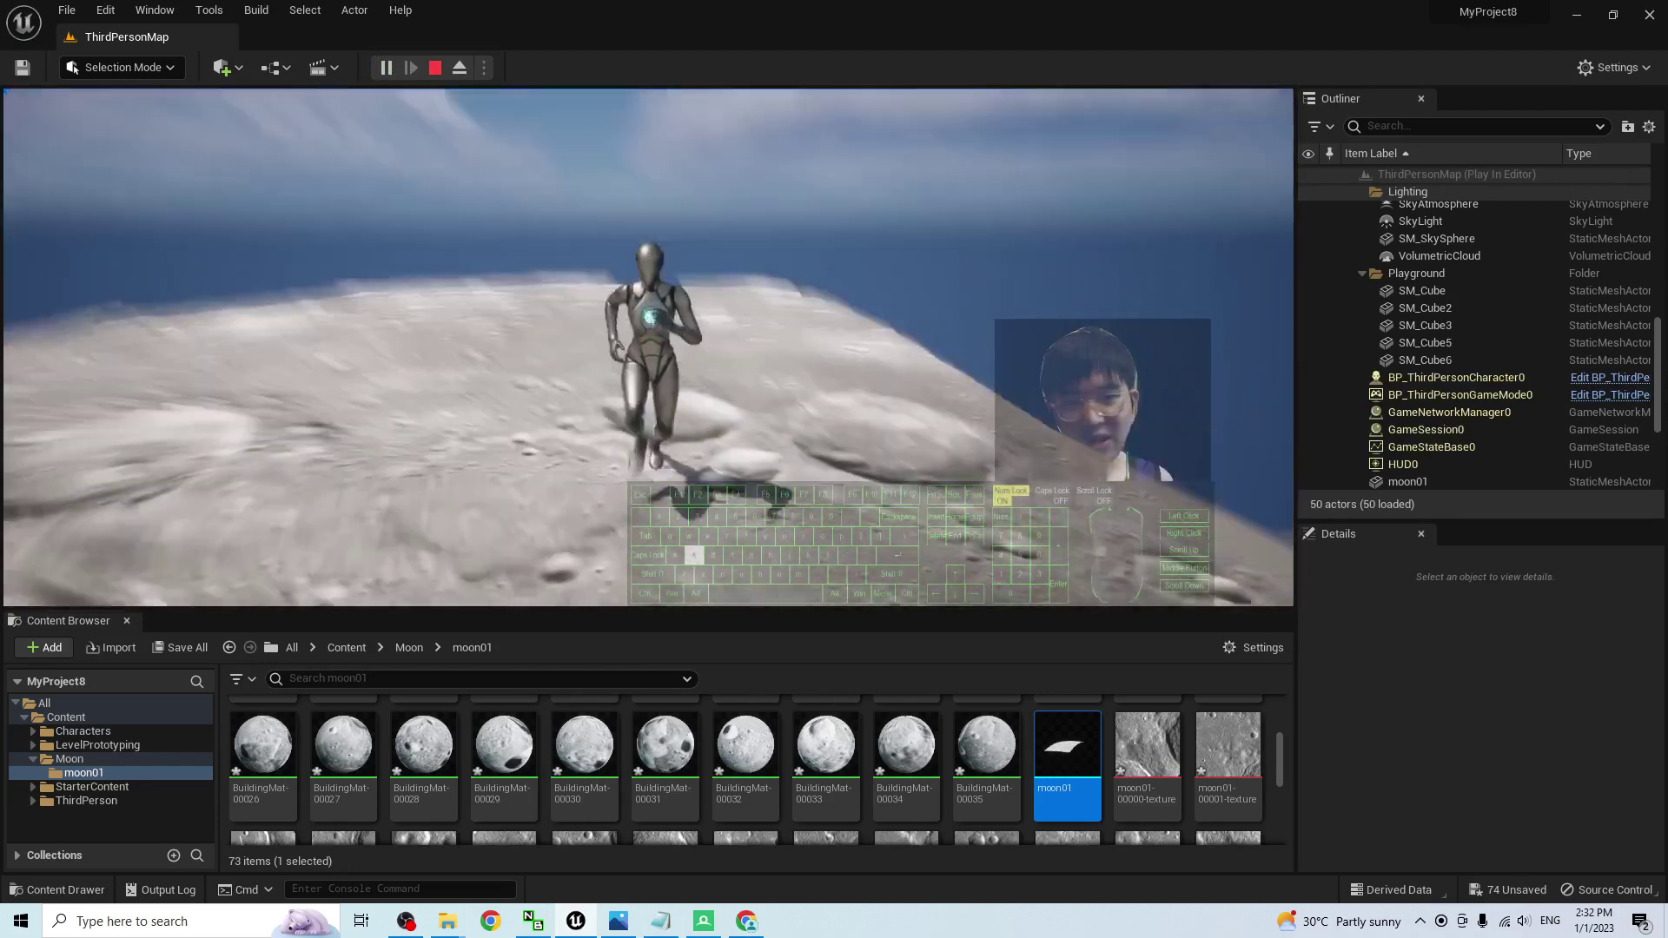
pyautogui.press('w')
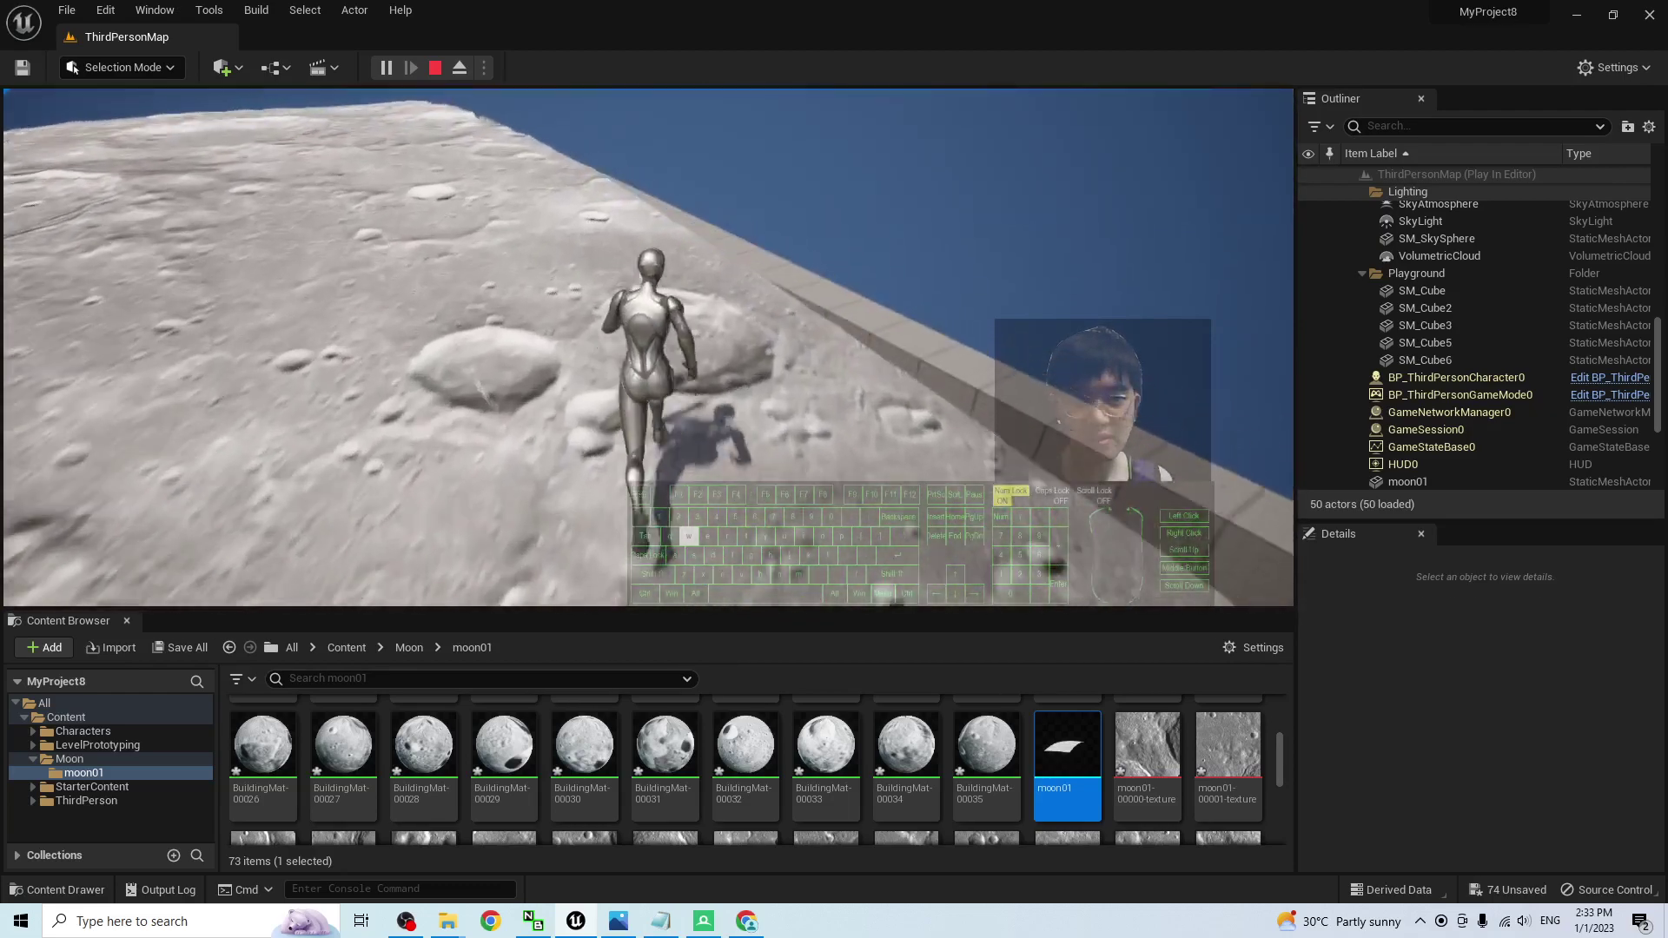
pyautogui.press('a')
pyautogui.press('space')
pyautogui.press('space')
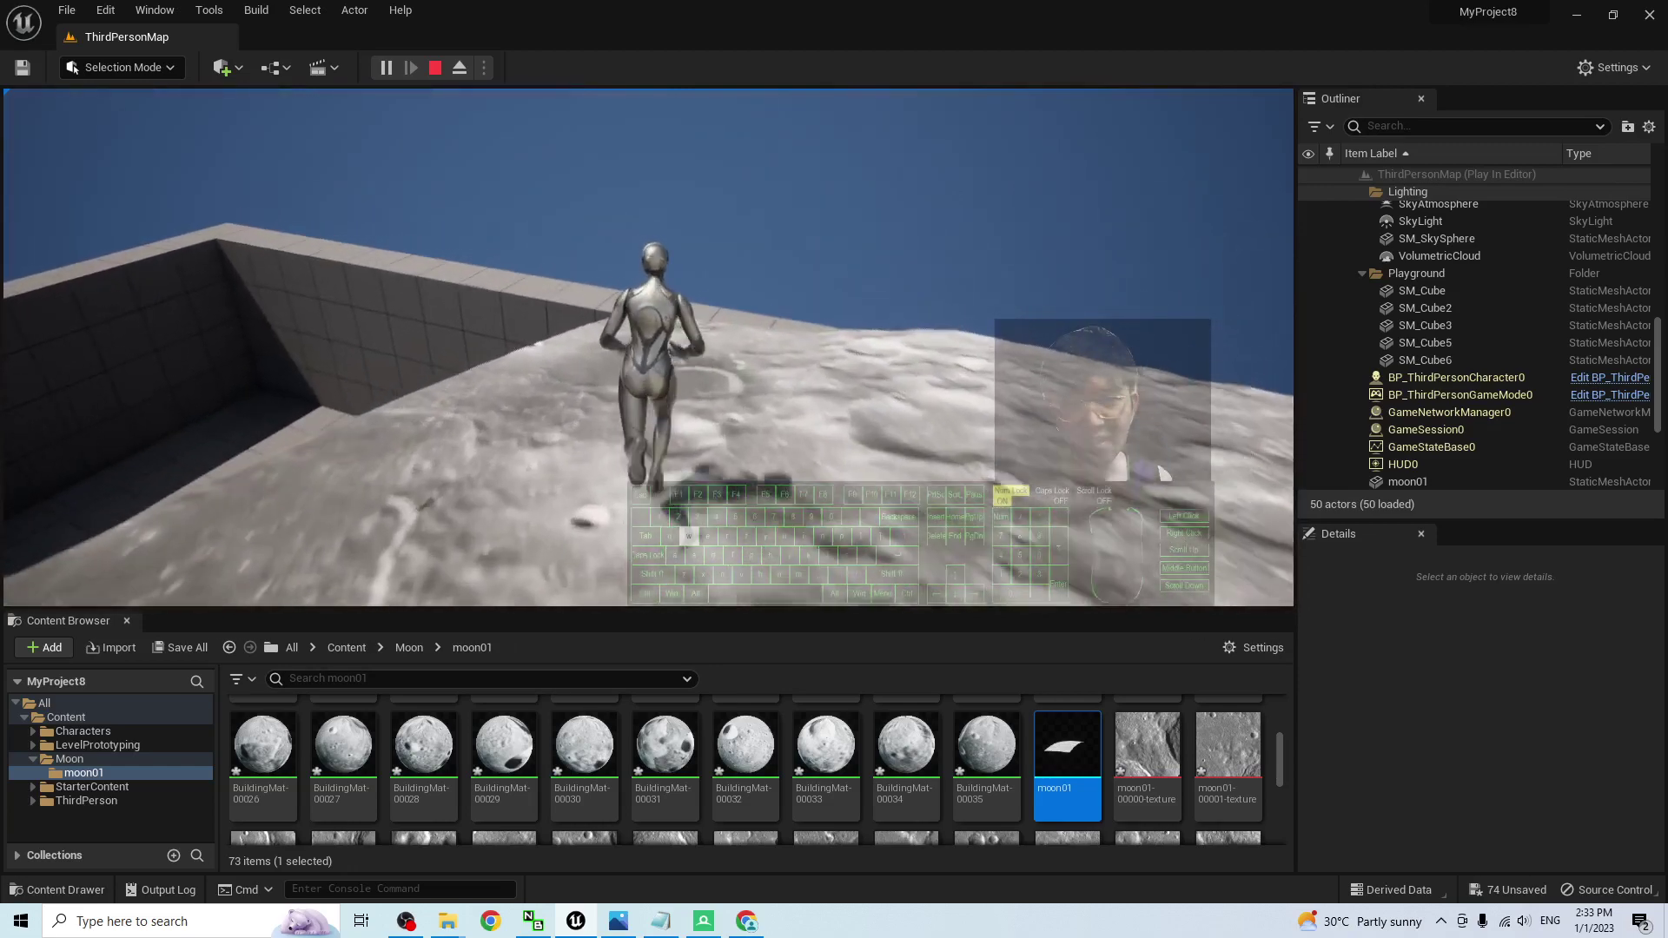
pyautogui.press('d')
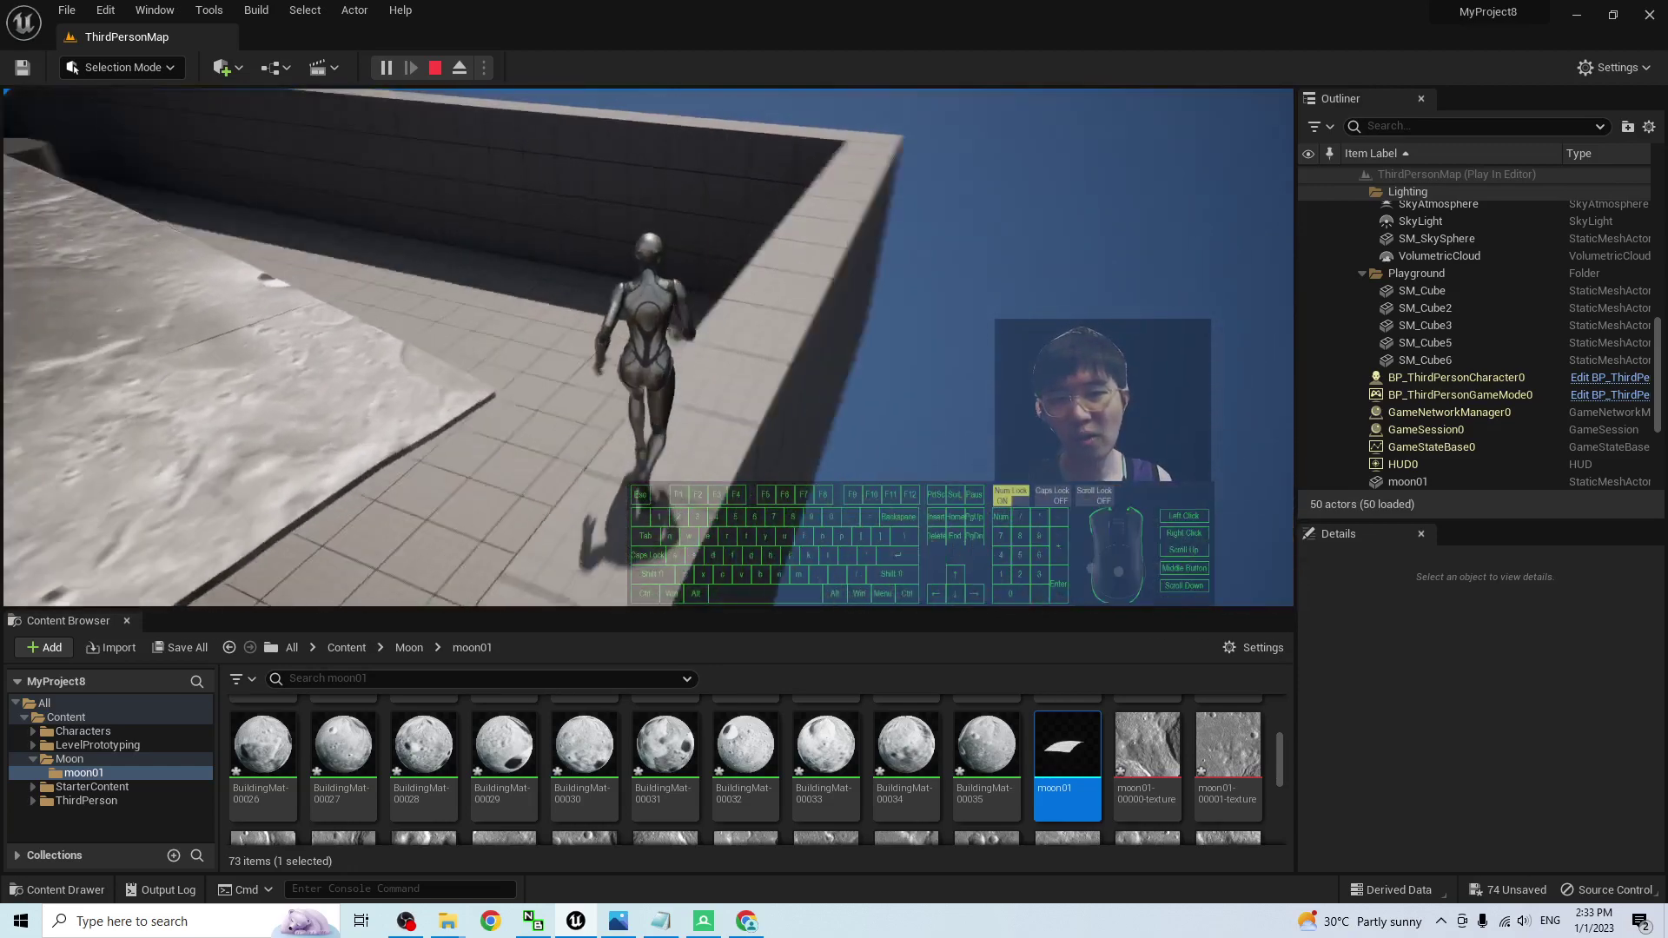
pyautogui.press('space')
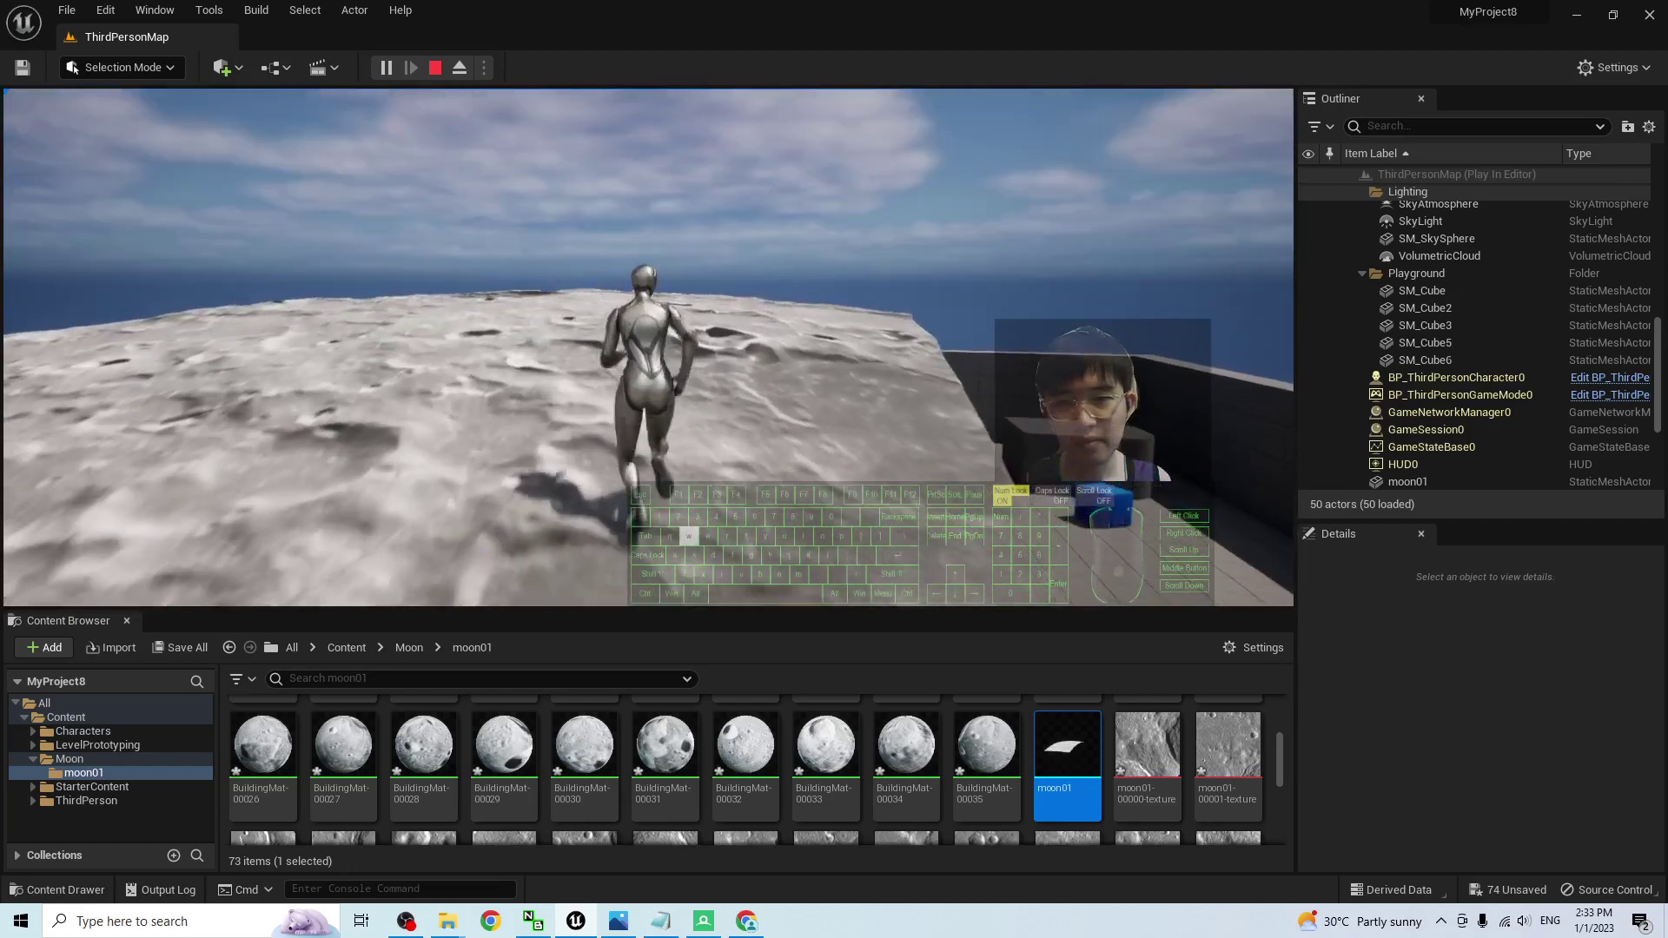
pyautogui.press('a')
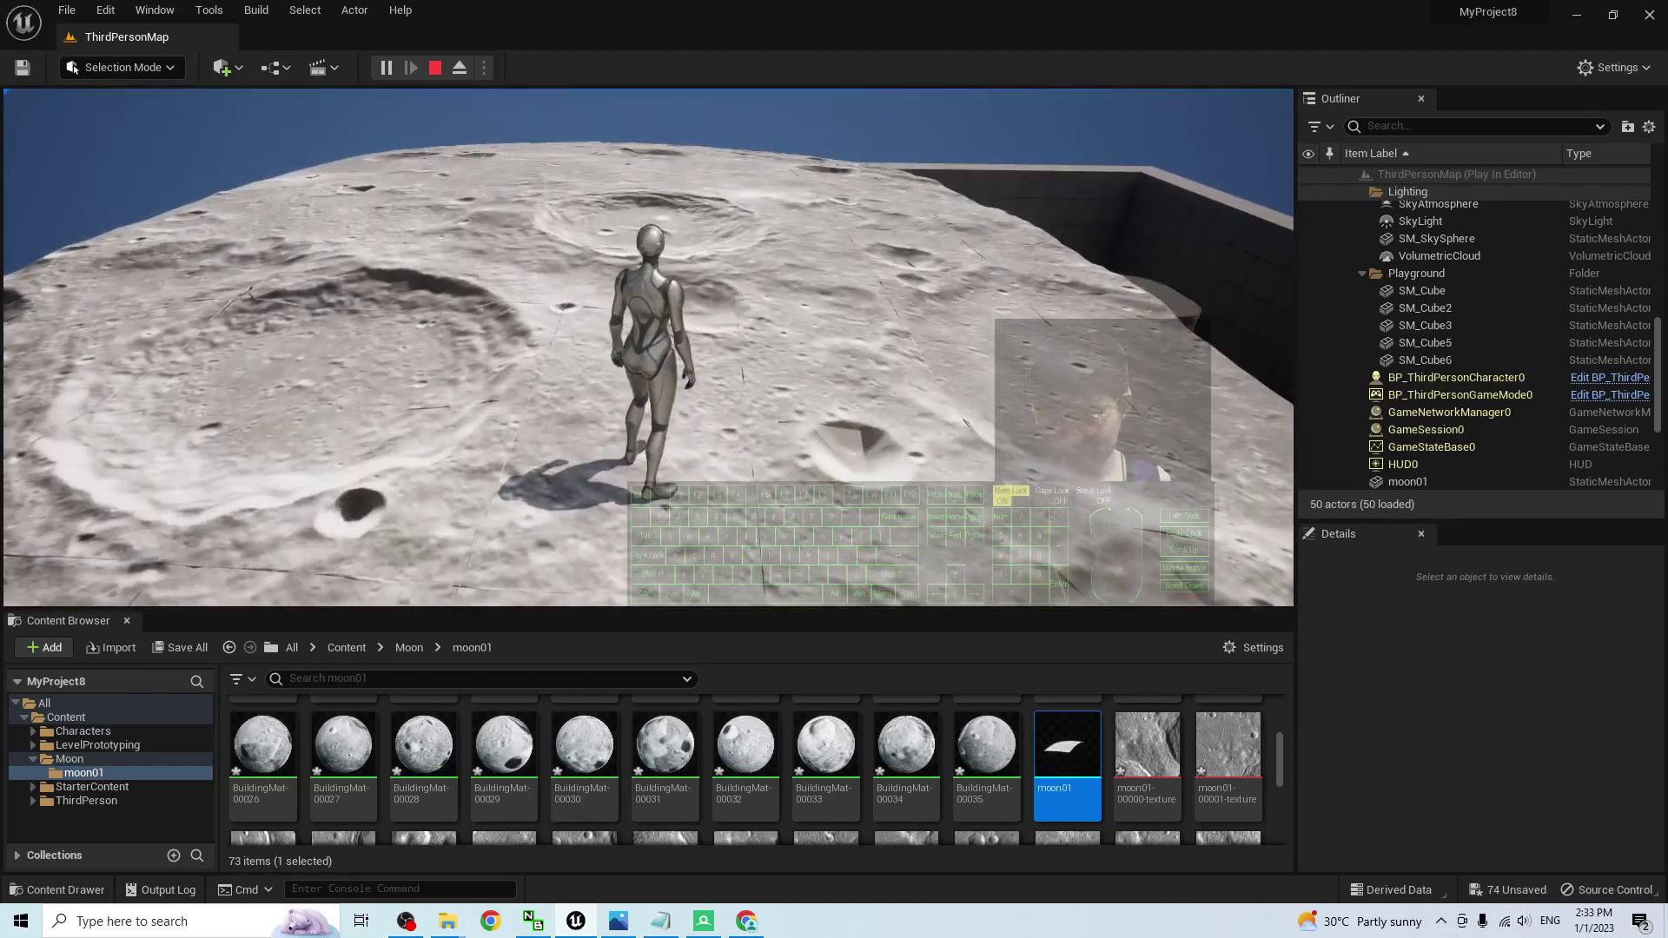
pyautogui.press('Escape')
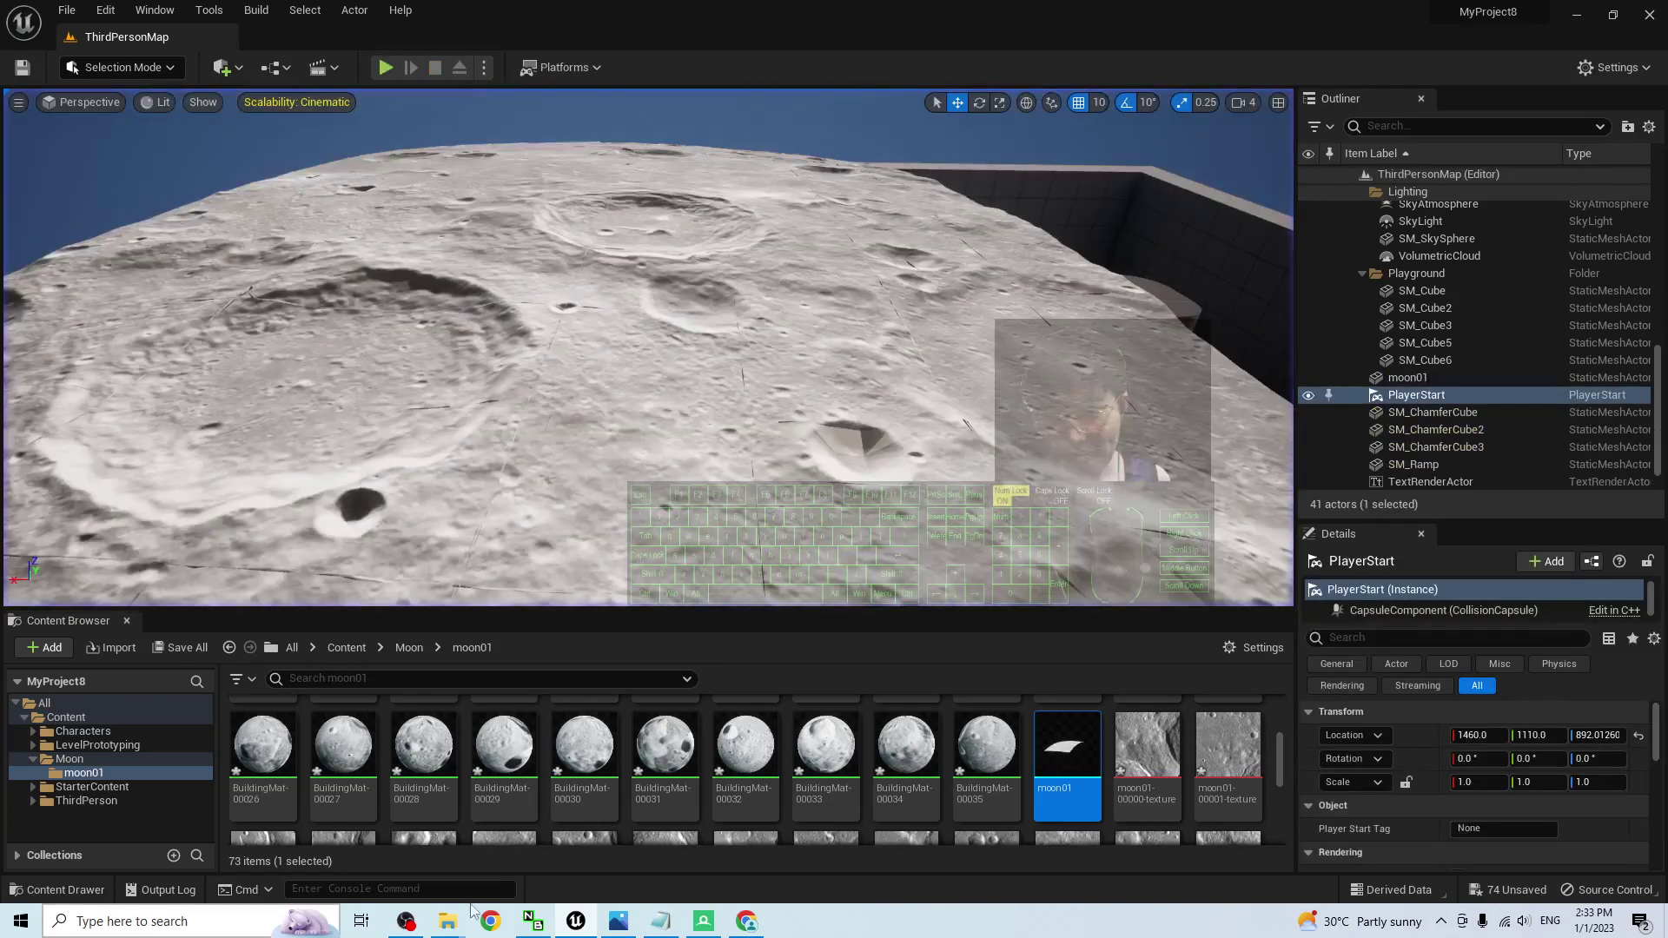
# Step: View the cover.jpg image in the photo viewer and switch back to the Unreal Editor
pyautogui.click(622, 925)
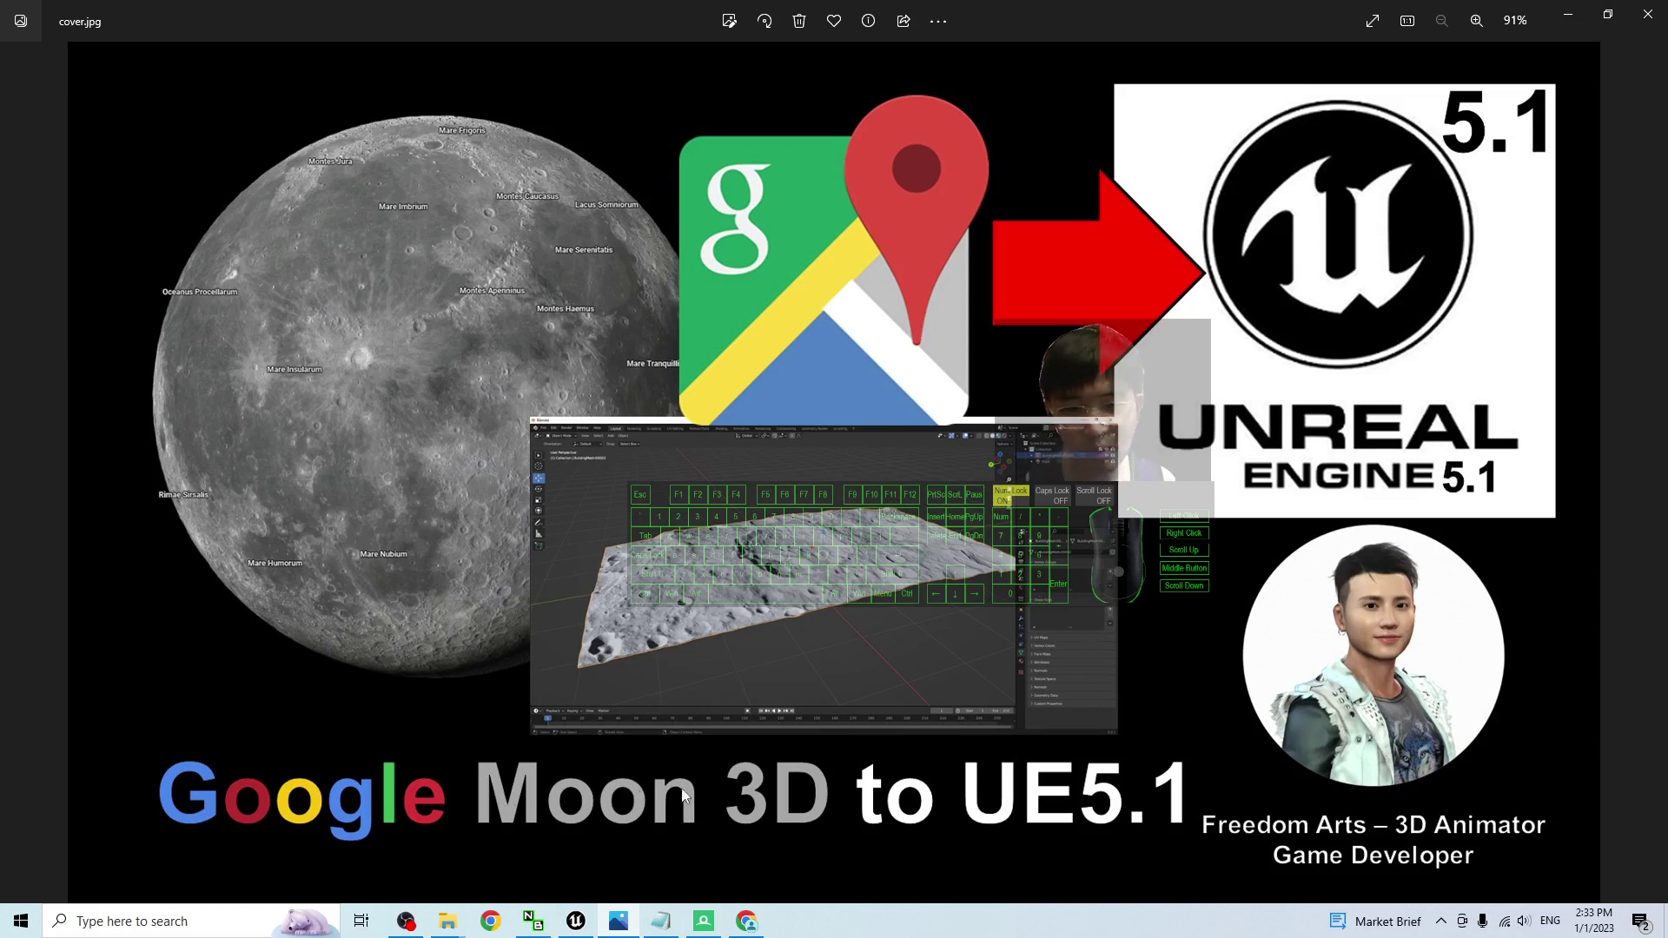
pyautogui.click(576, 923)
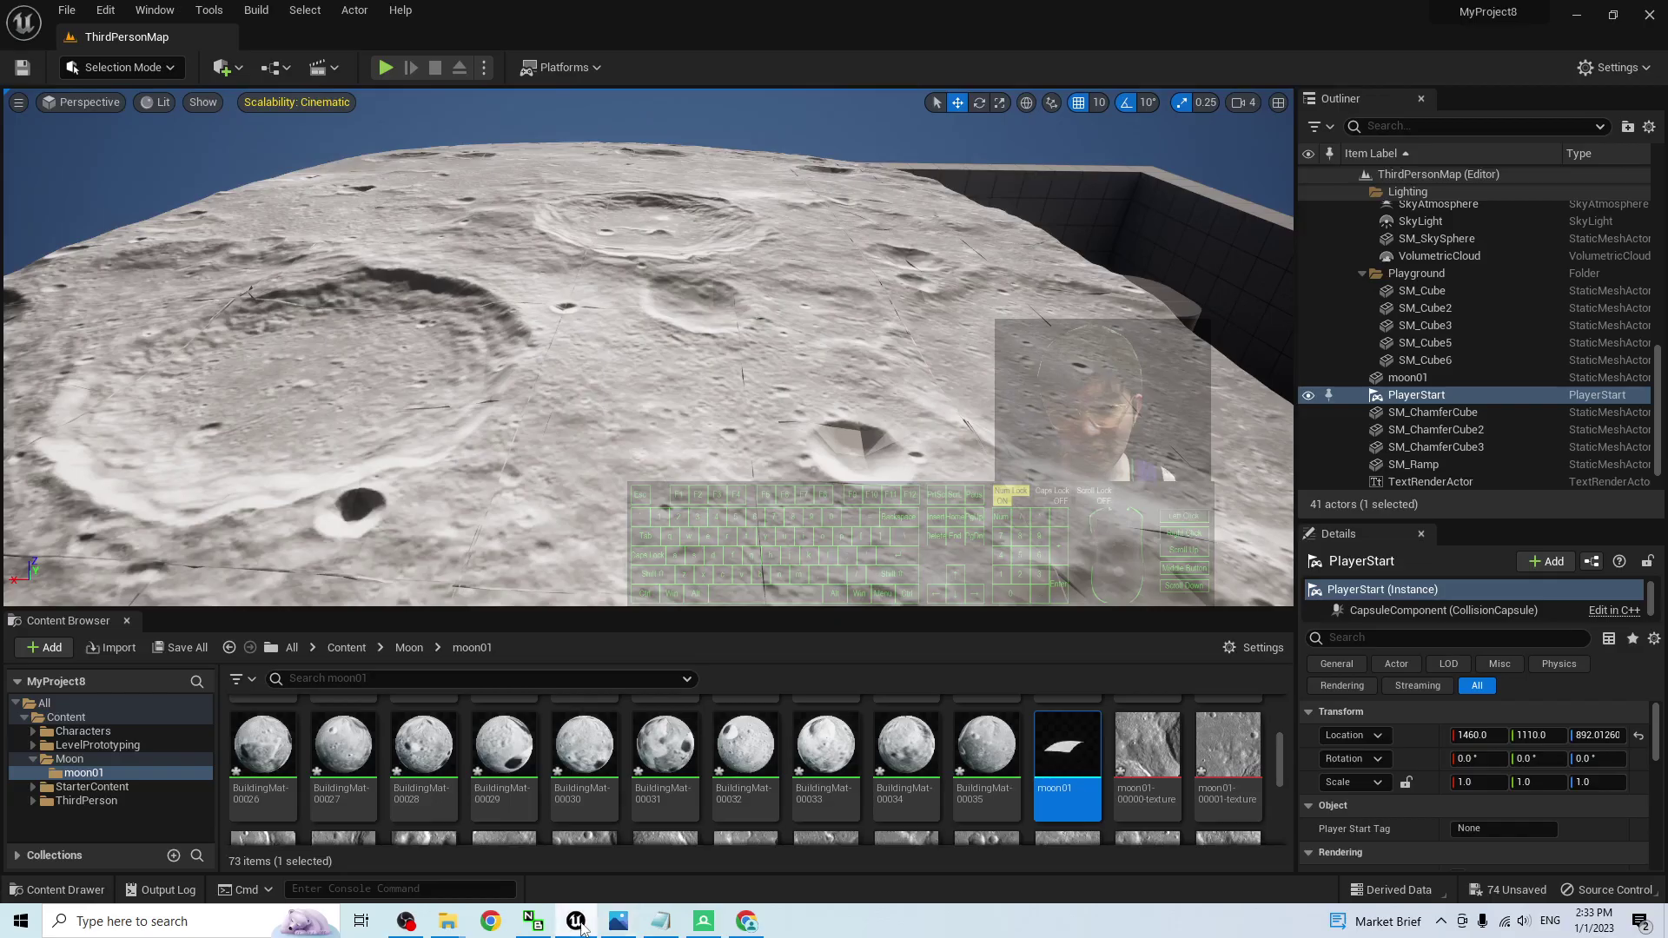
# Step: Play-test the level again, running and jumping over the craters and down onto the arena floor beneath the terrain, and end the session
pyautogui.click(385, 68)
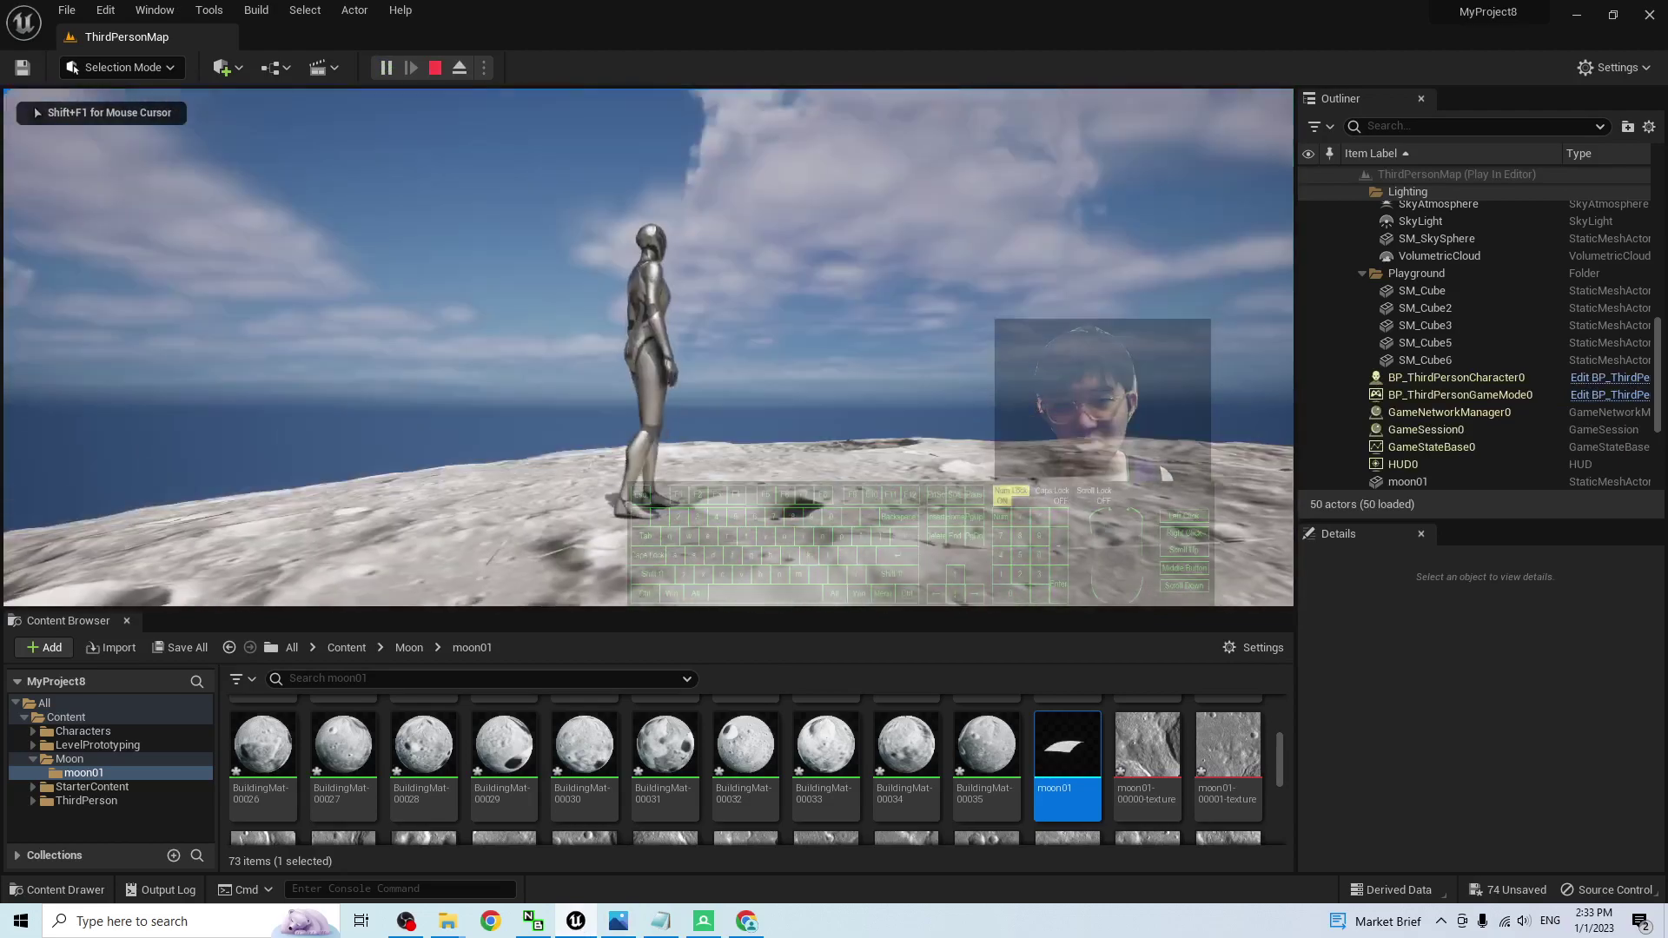
pyautogui.press('s')
pyautogui.press('d')
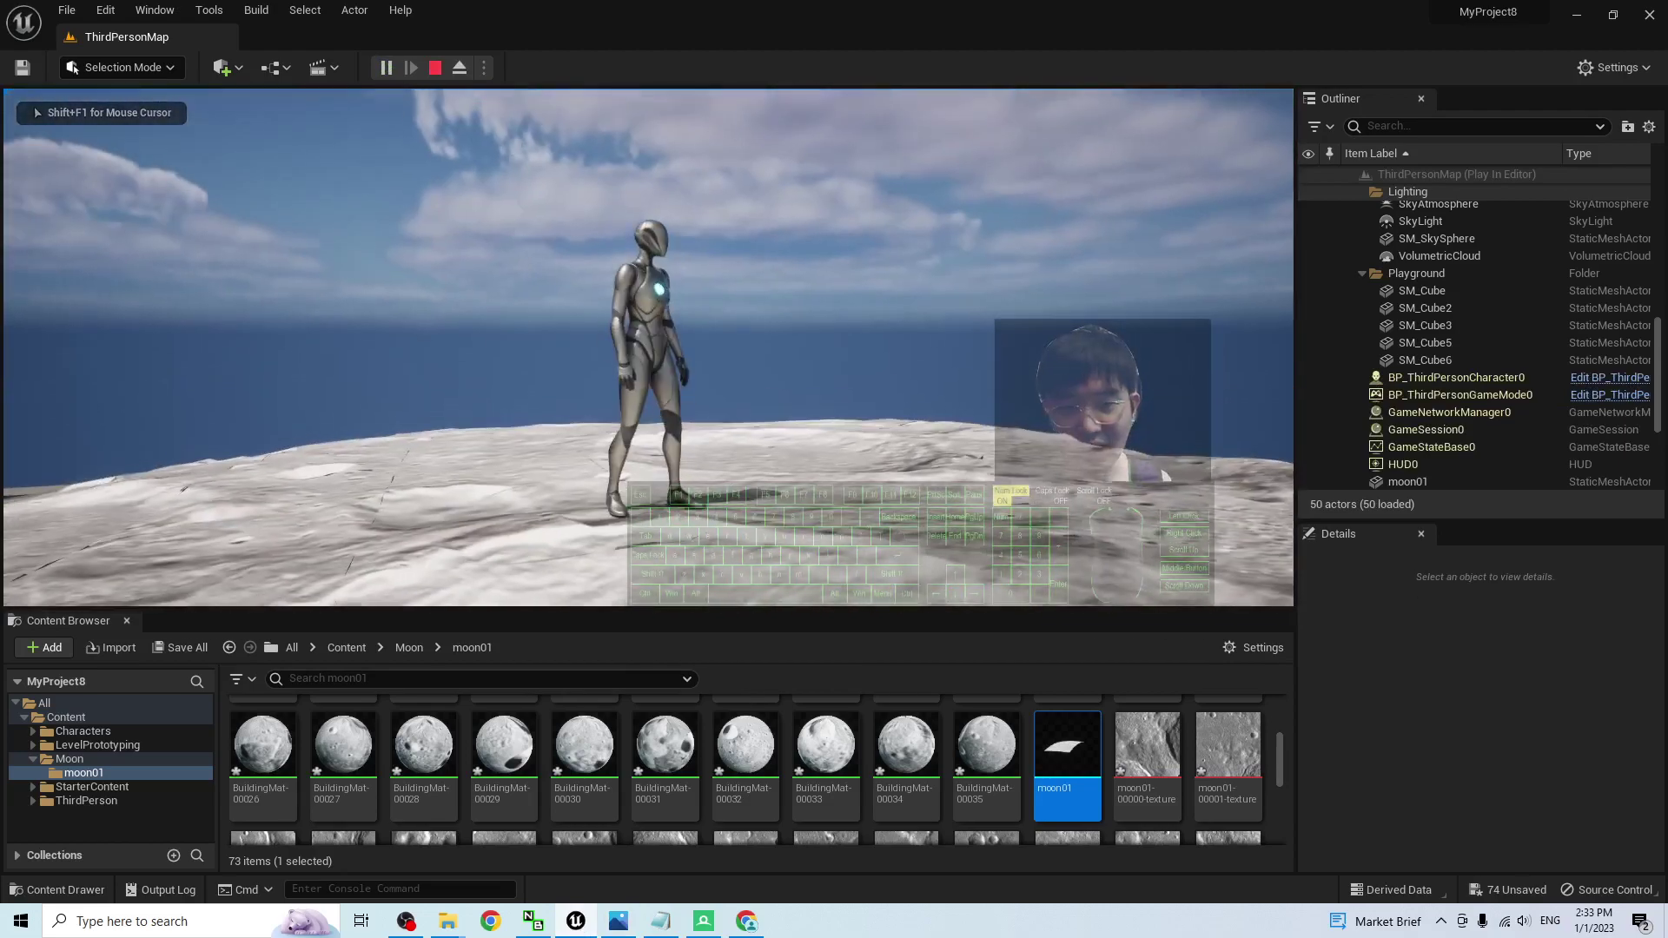
pyautogui.press('w')
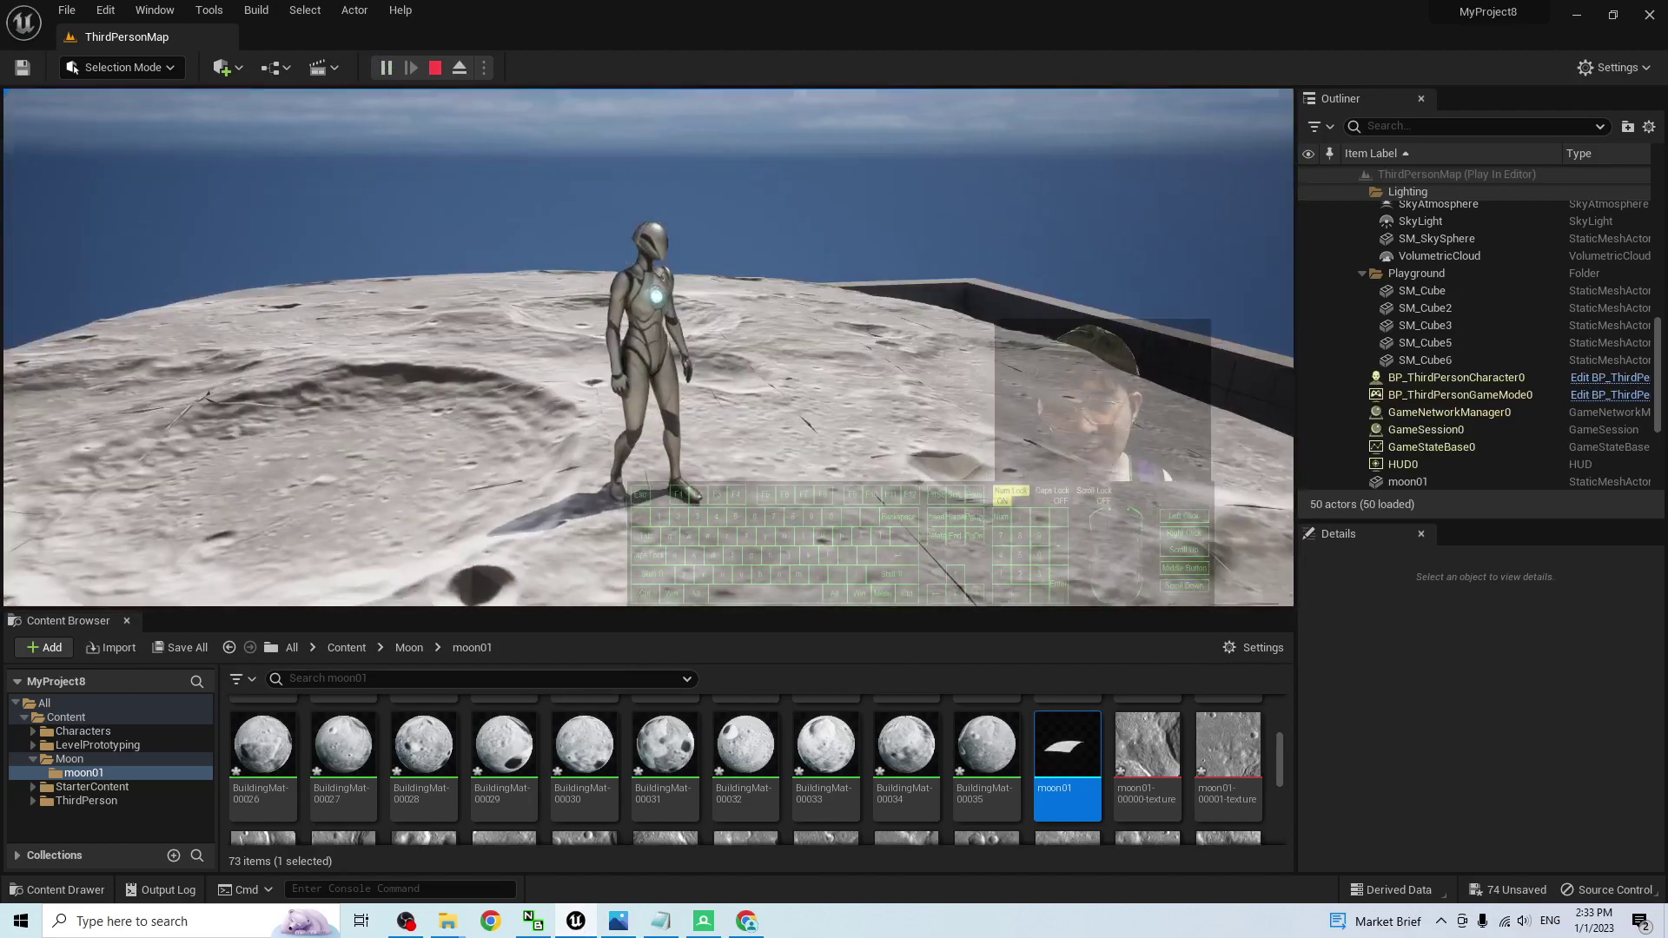
pyautogui.press('w')
pyautogui.press('d')
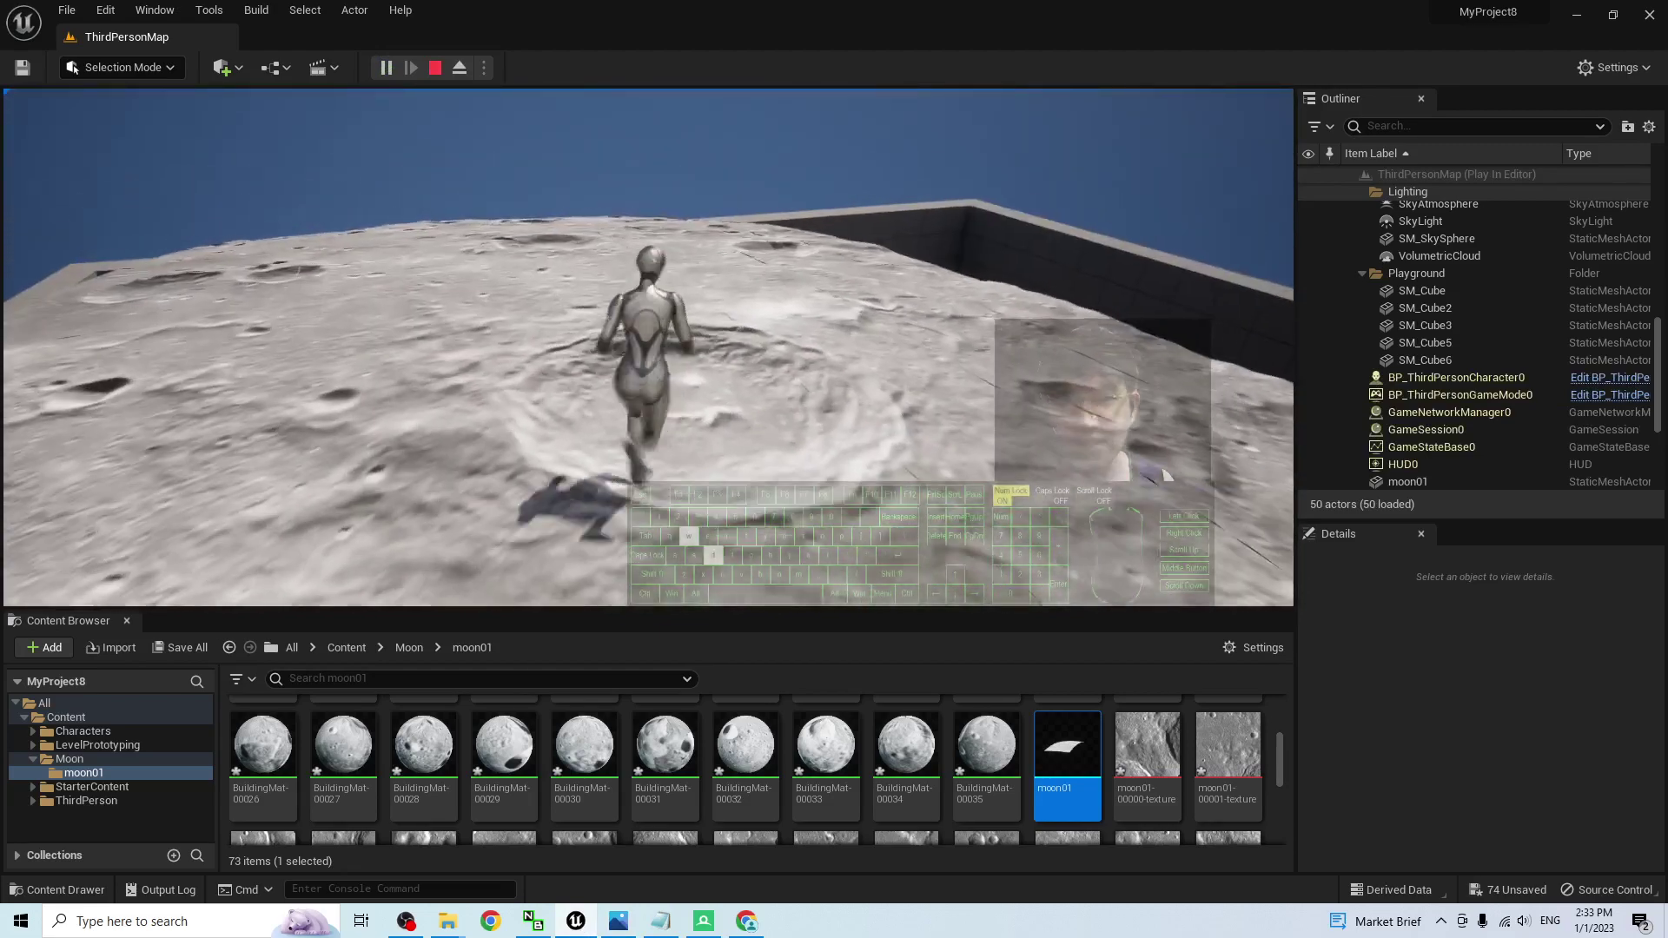
pyautogui.press('d')
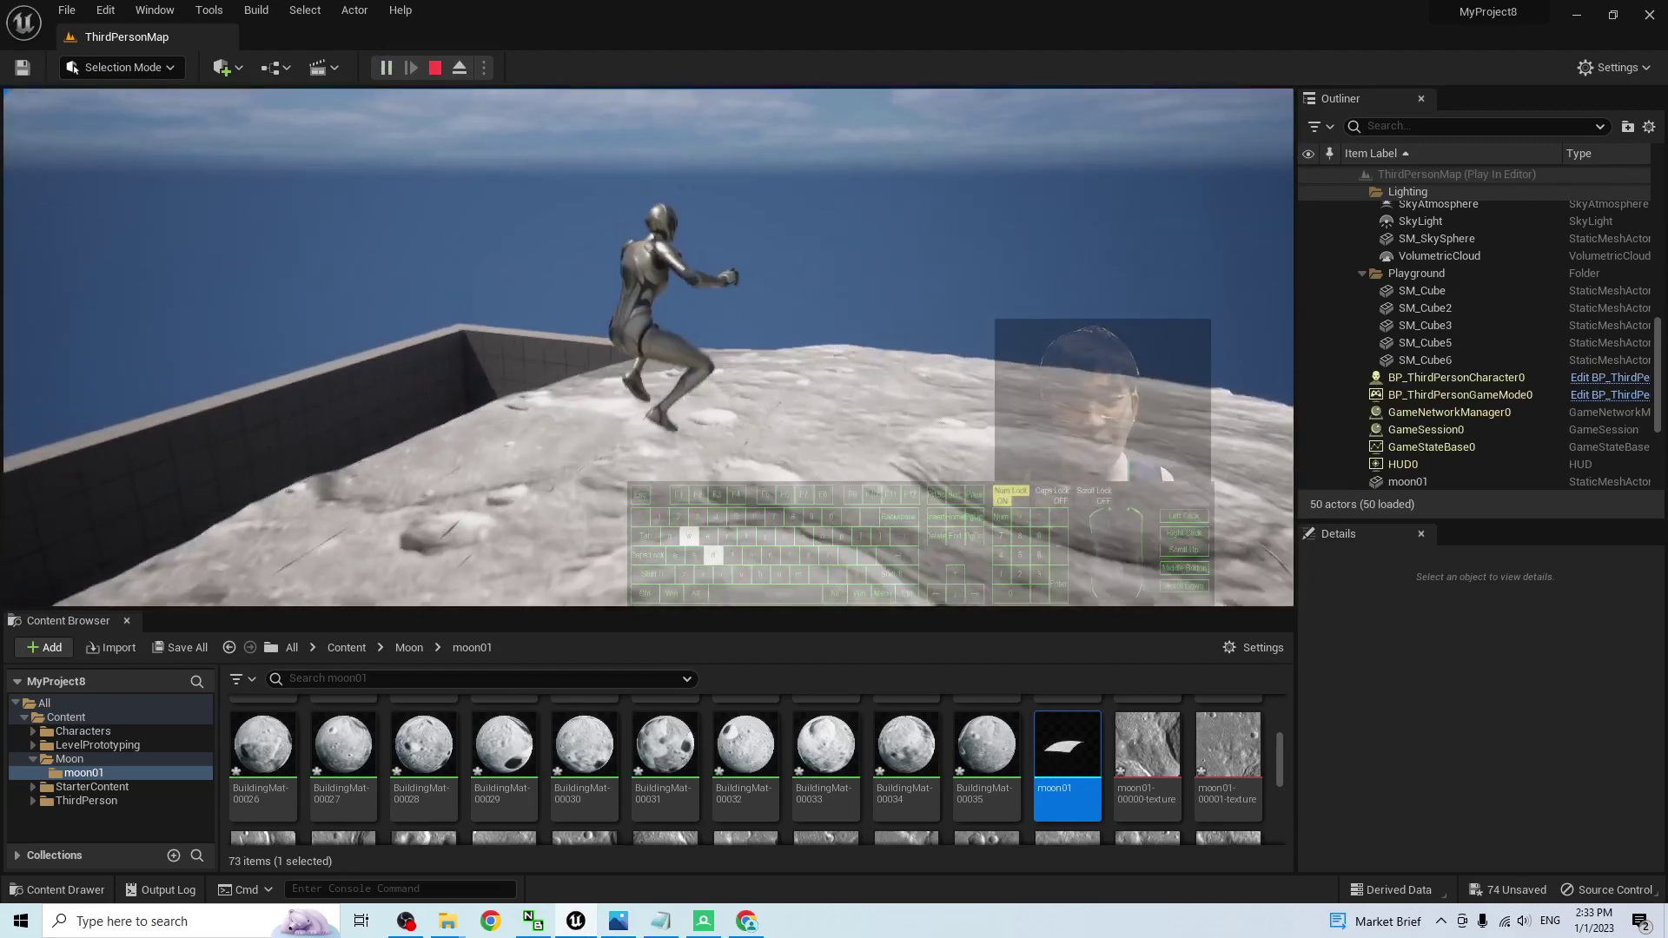
pyautogui.press('space')
pyautogui.press('s')
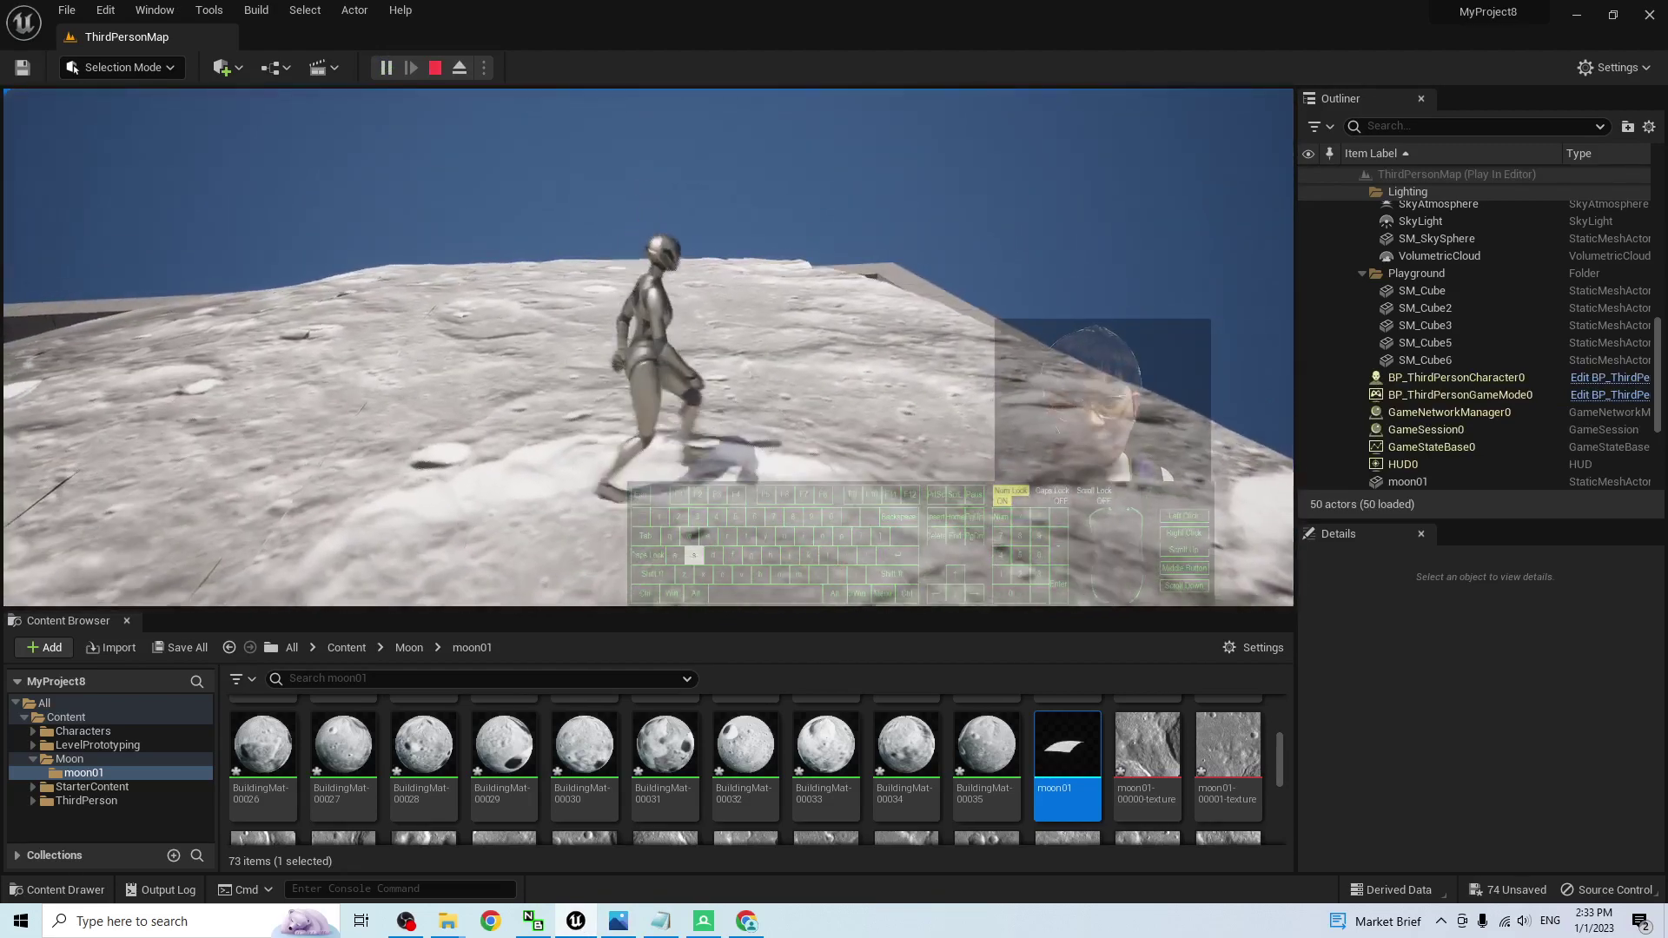
pyautogui.press('w')
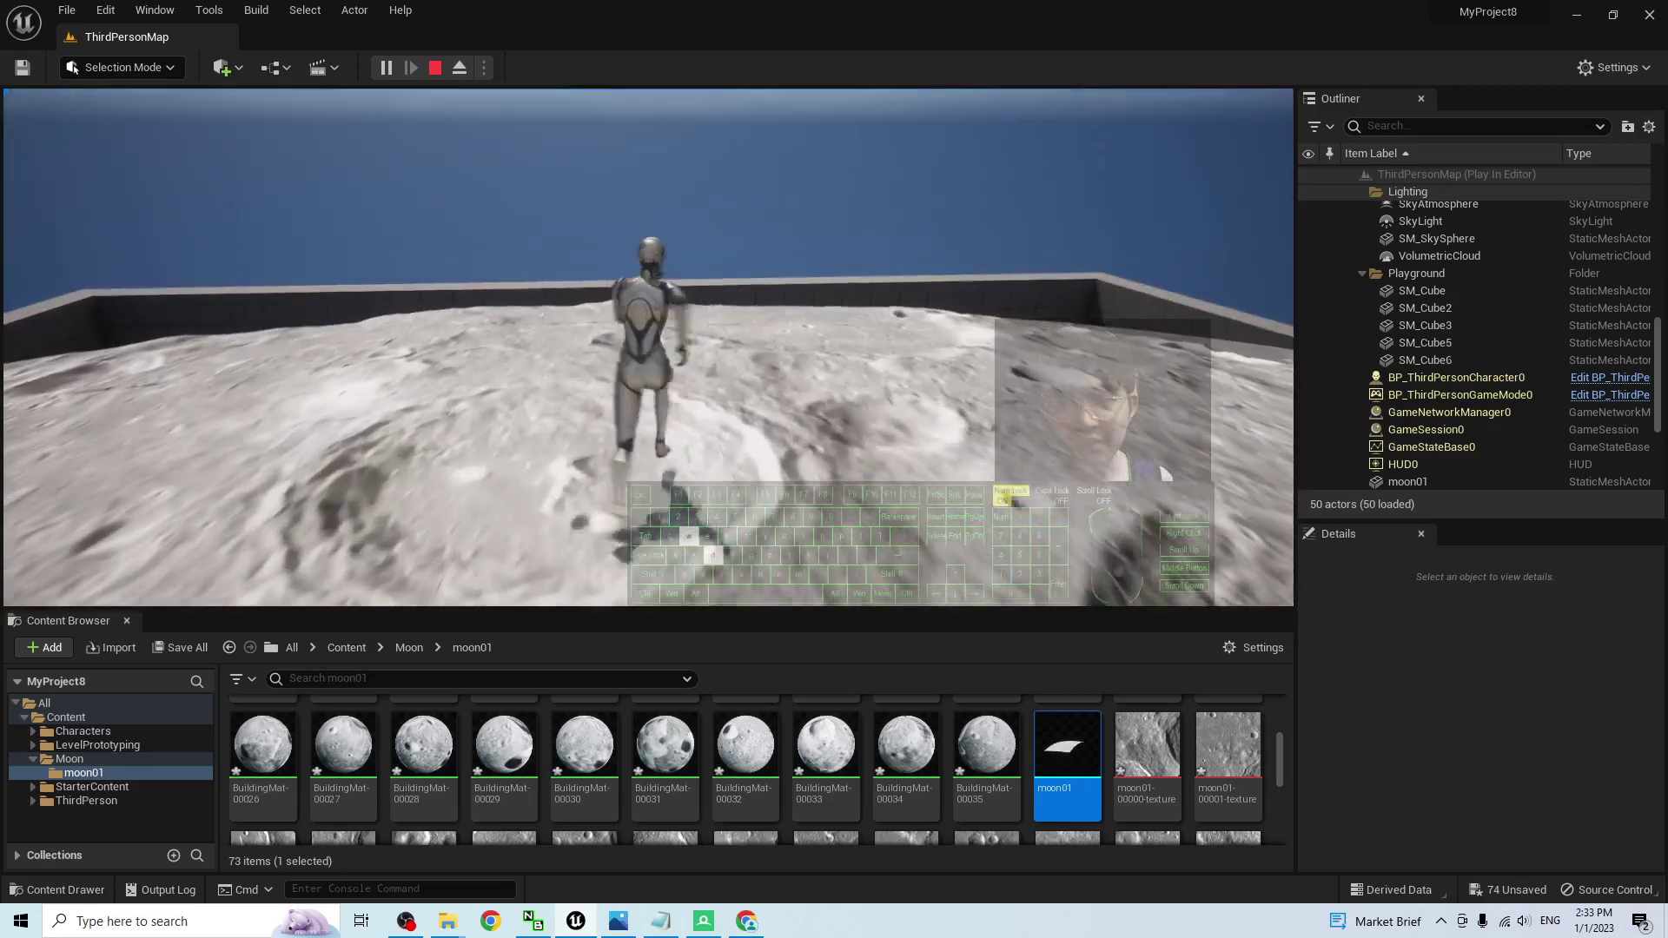
pyautogui.press('s')
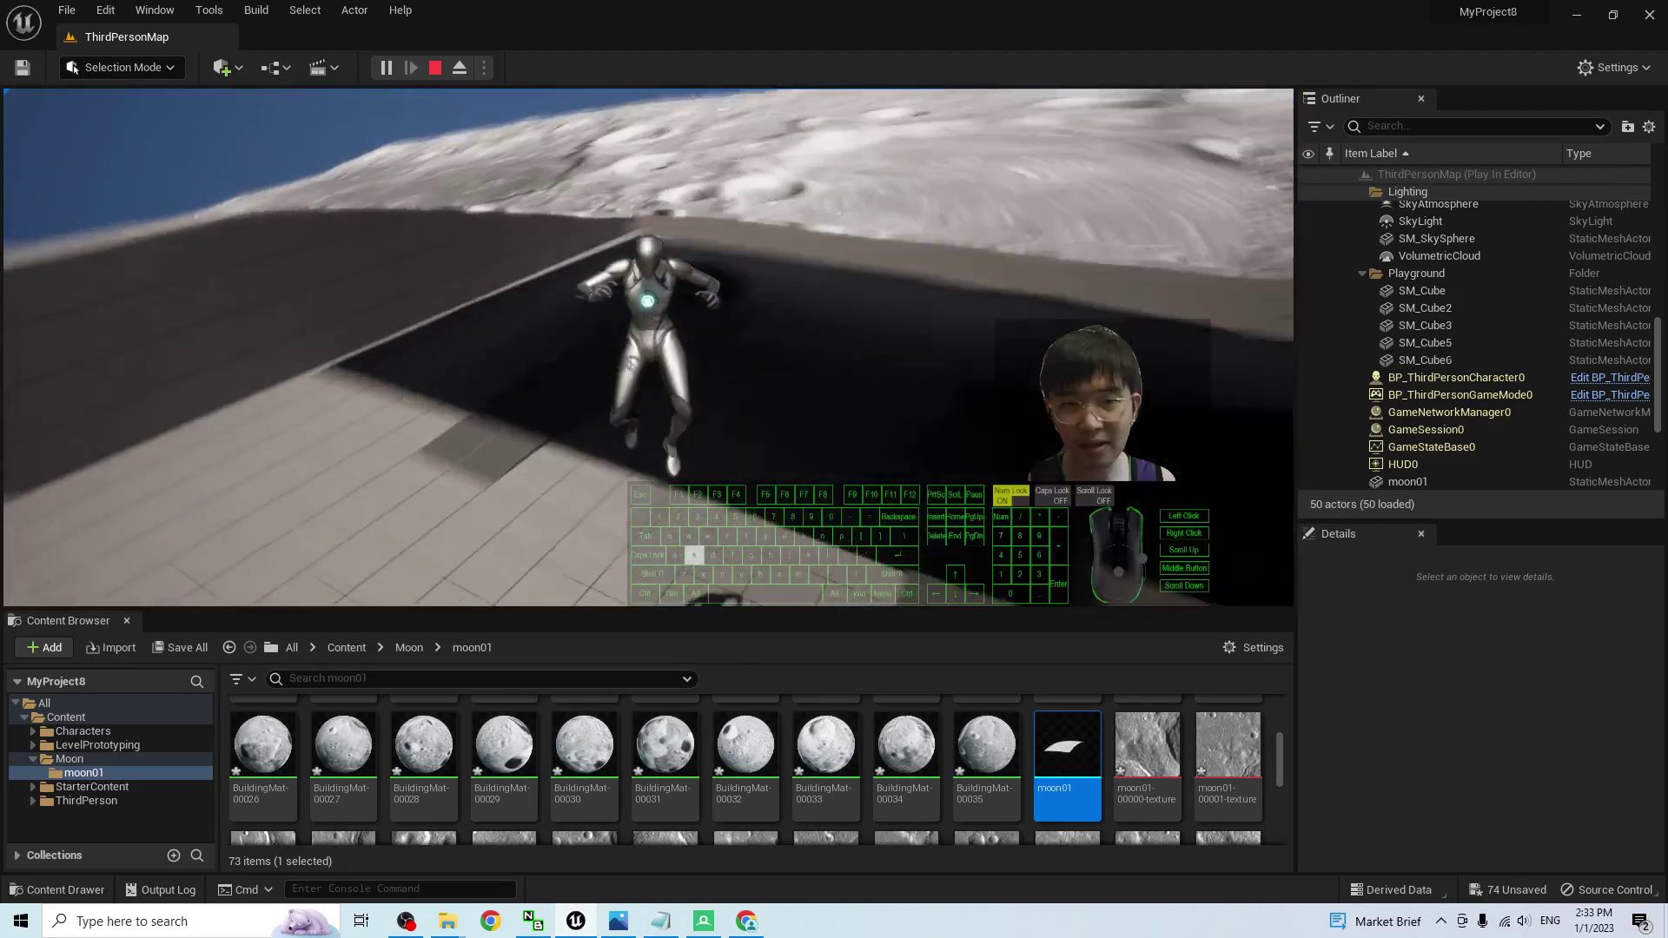
pyautogui.press('w')
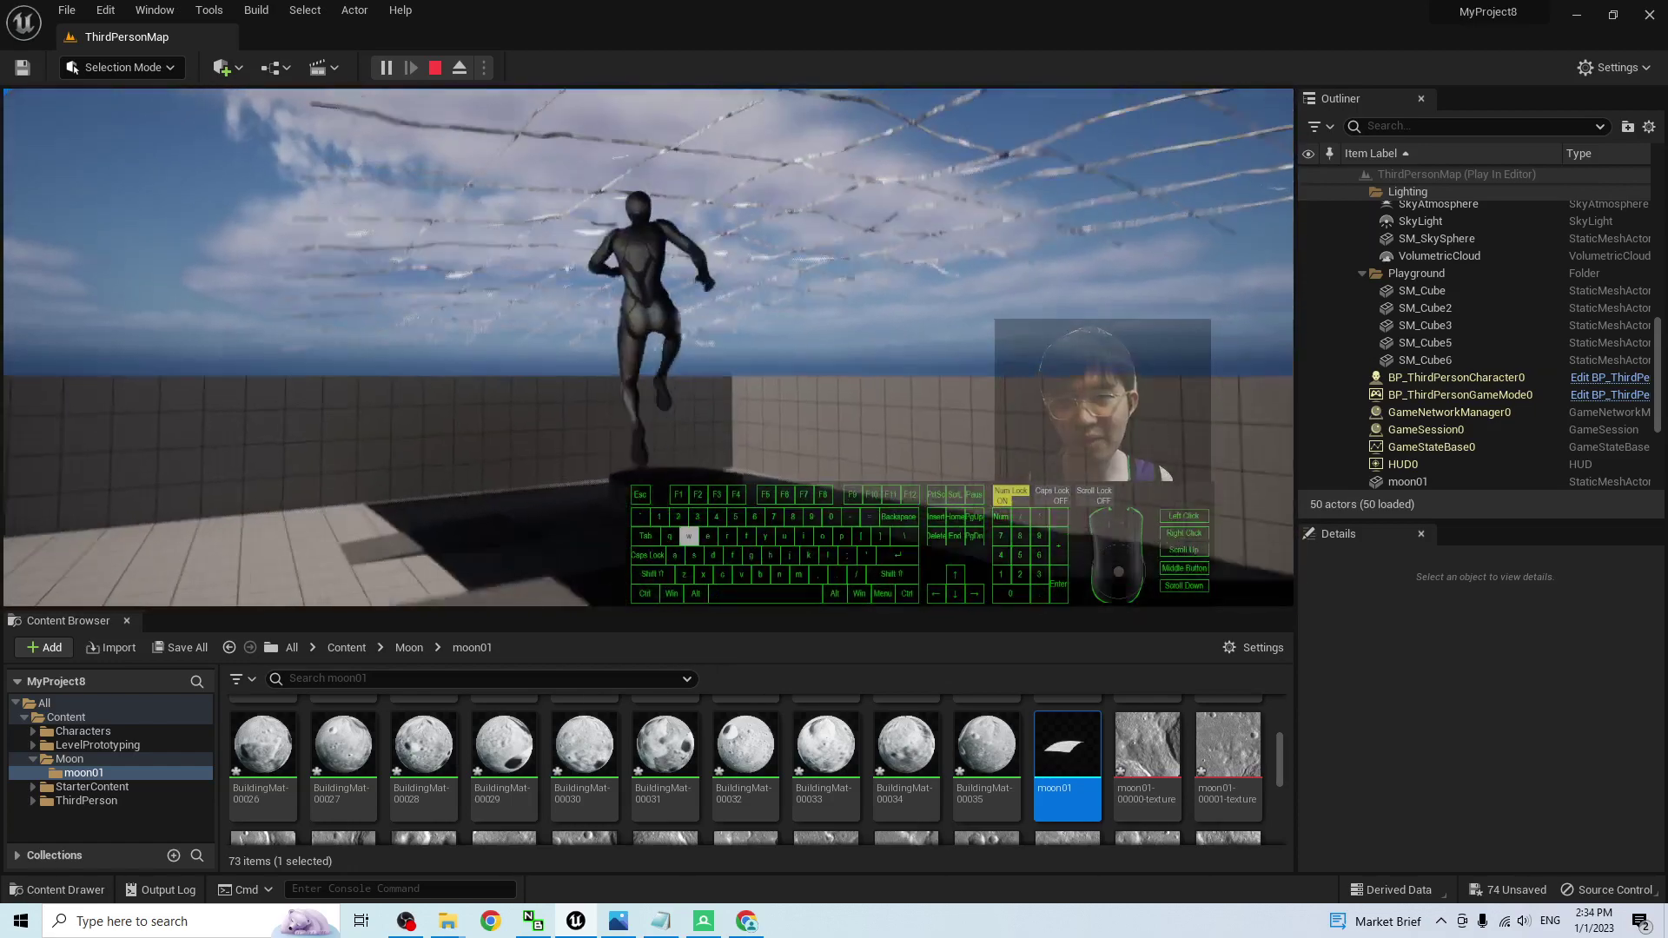
pyautogui.press('a')
pyautogui.press('Escape')
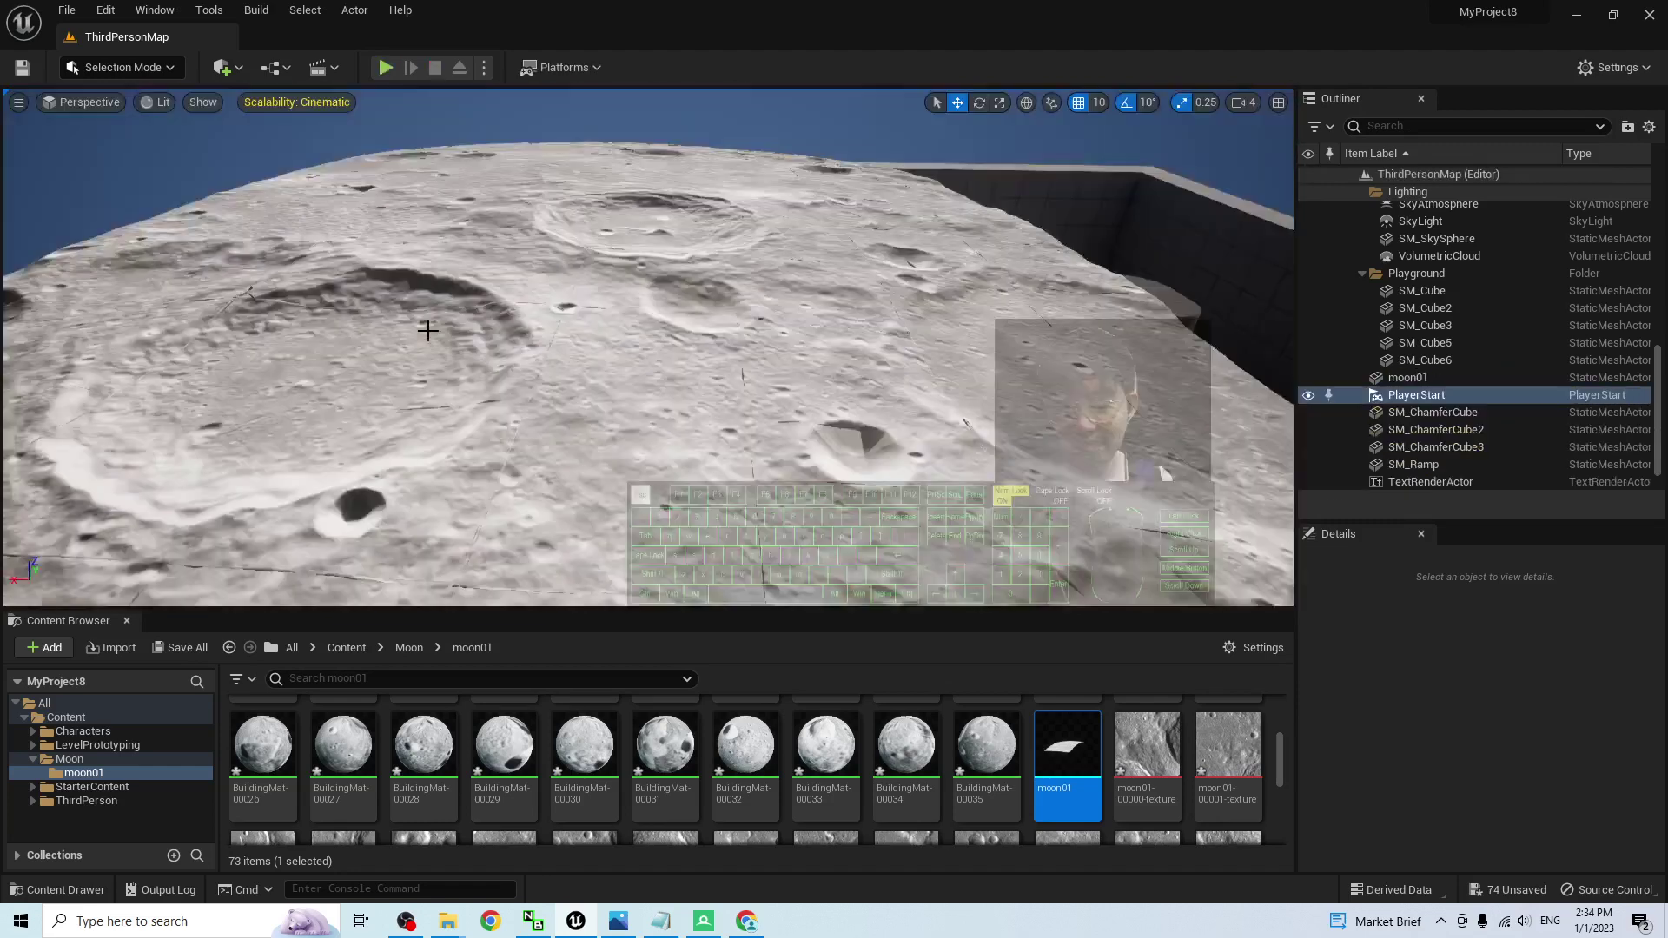
pyautogui.click(410, 926)
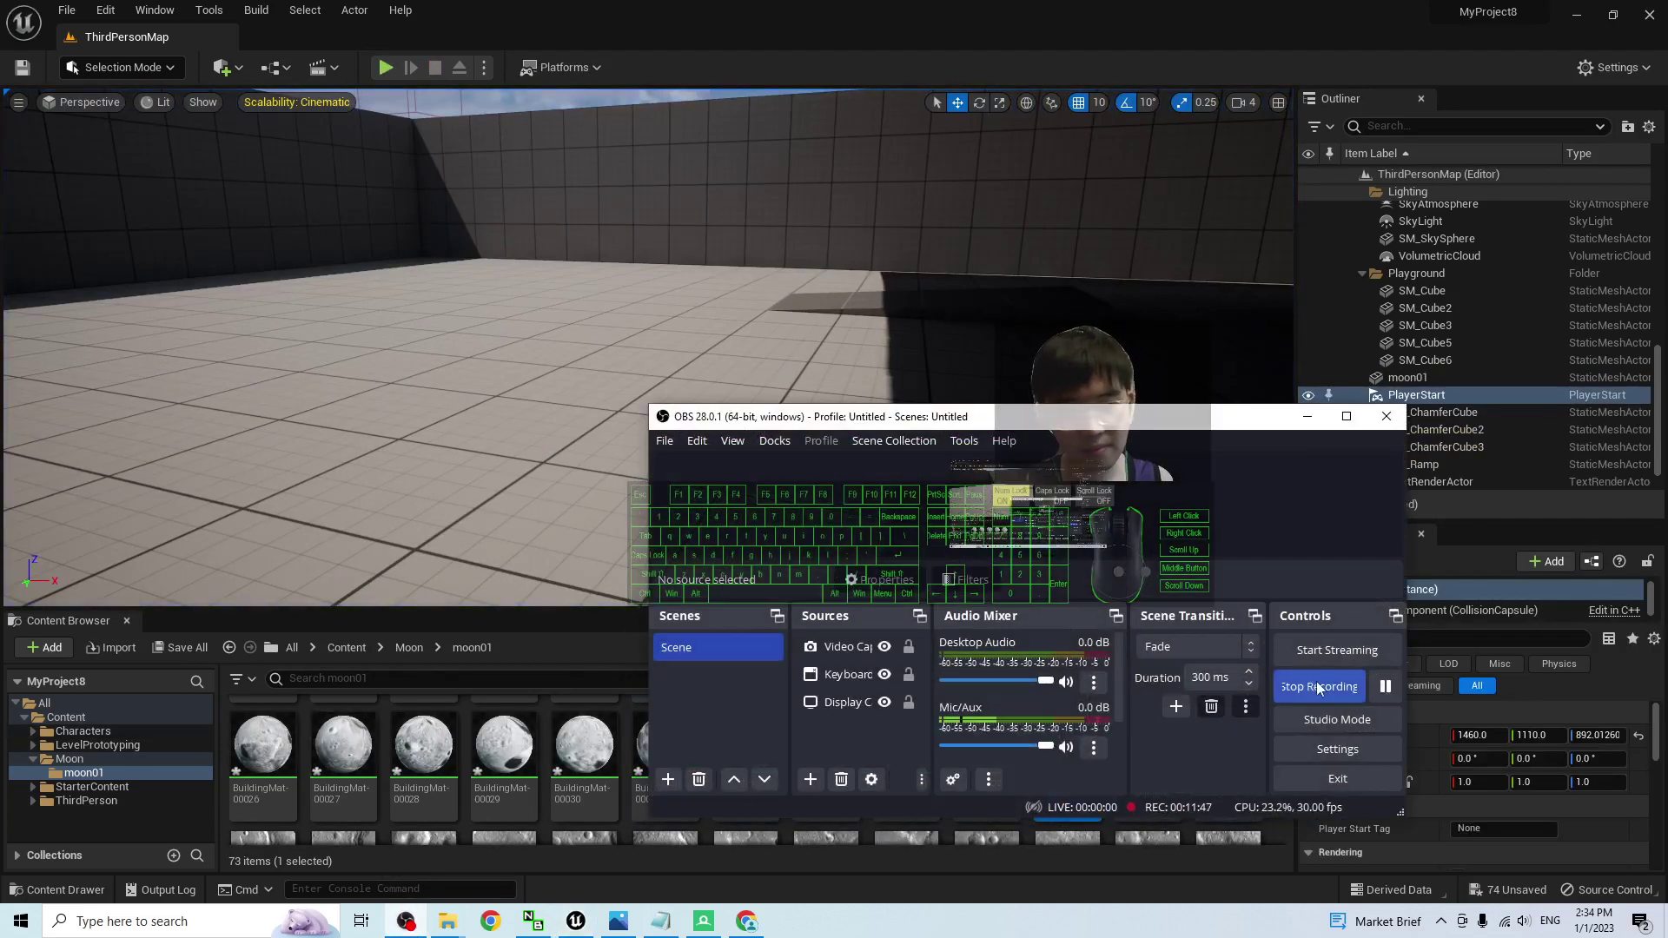